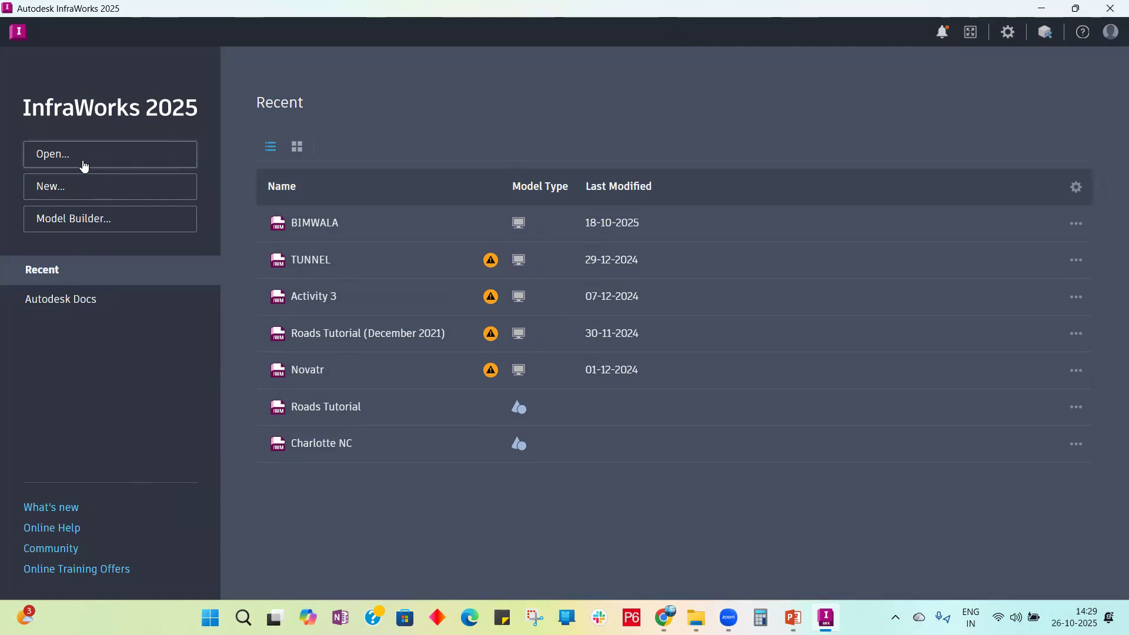
{"action": "left_click", "coordinate": [84, 166]}
{"action": "left_click", "coordinate": [81, 192]}
{"action": "left_click", "coordinate": [82, 218]}
{"action": "left_click", "coordinate": [82, 218]}
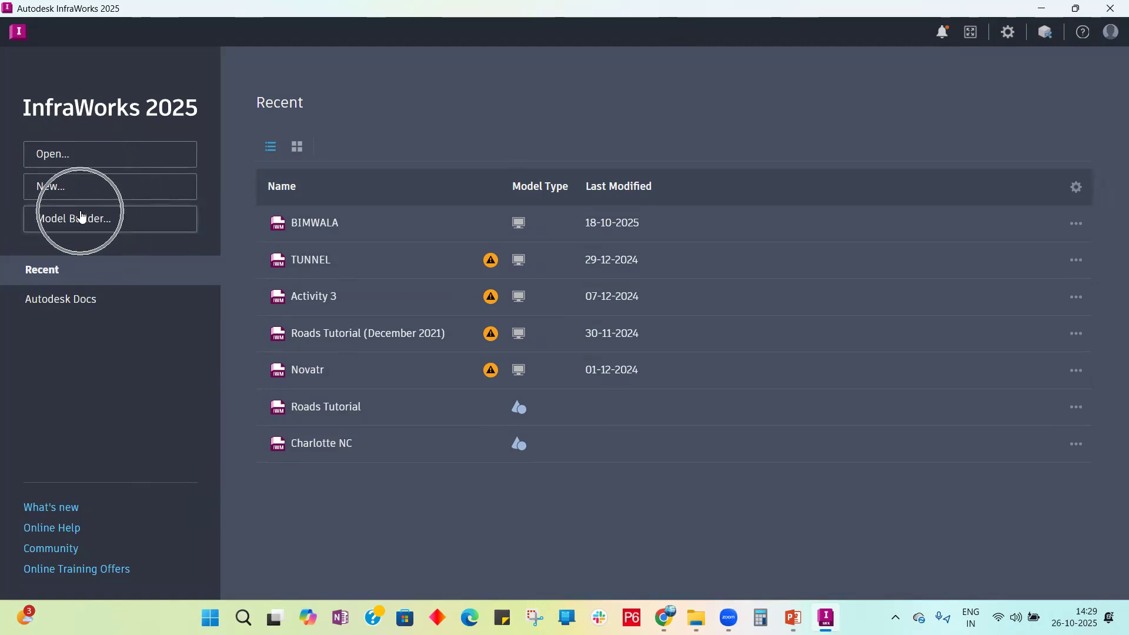
{"action": "key", "text": "ctrl"}
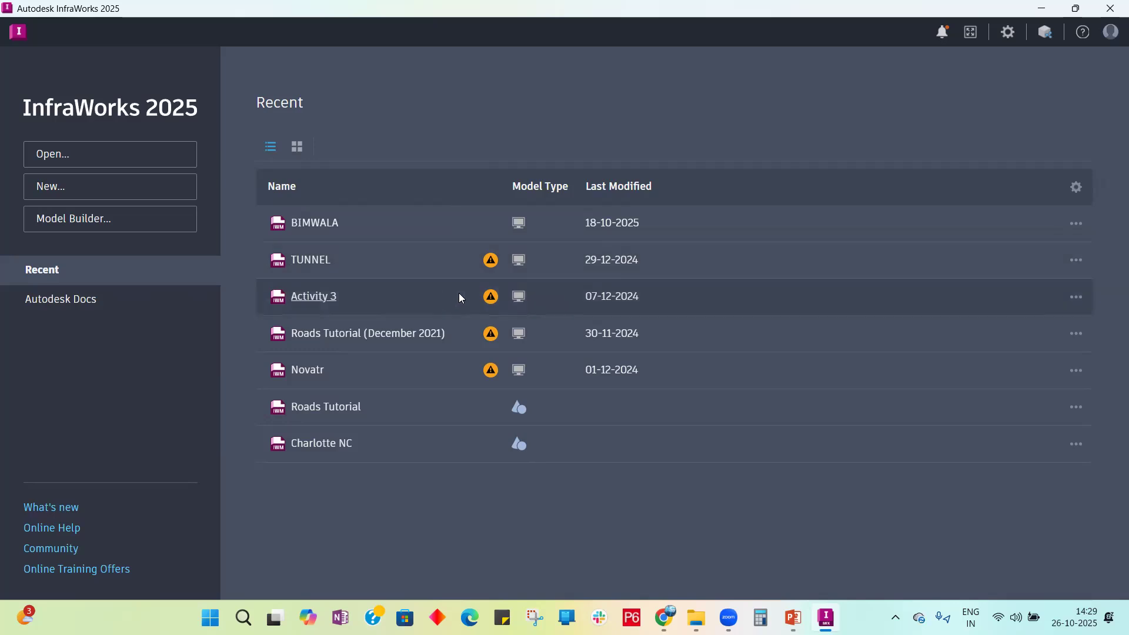
{"action": "mouse_move", "coordinate": [489, 269]}
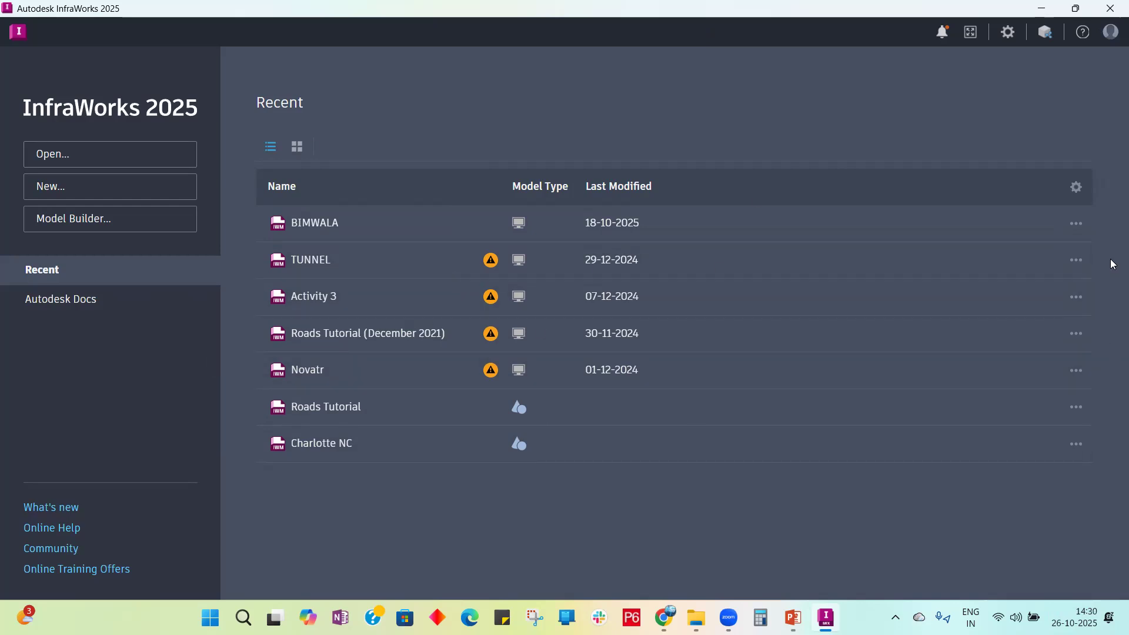
{"action": "left_click", "coordinate": [1081, 227]}
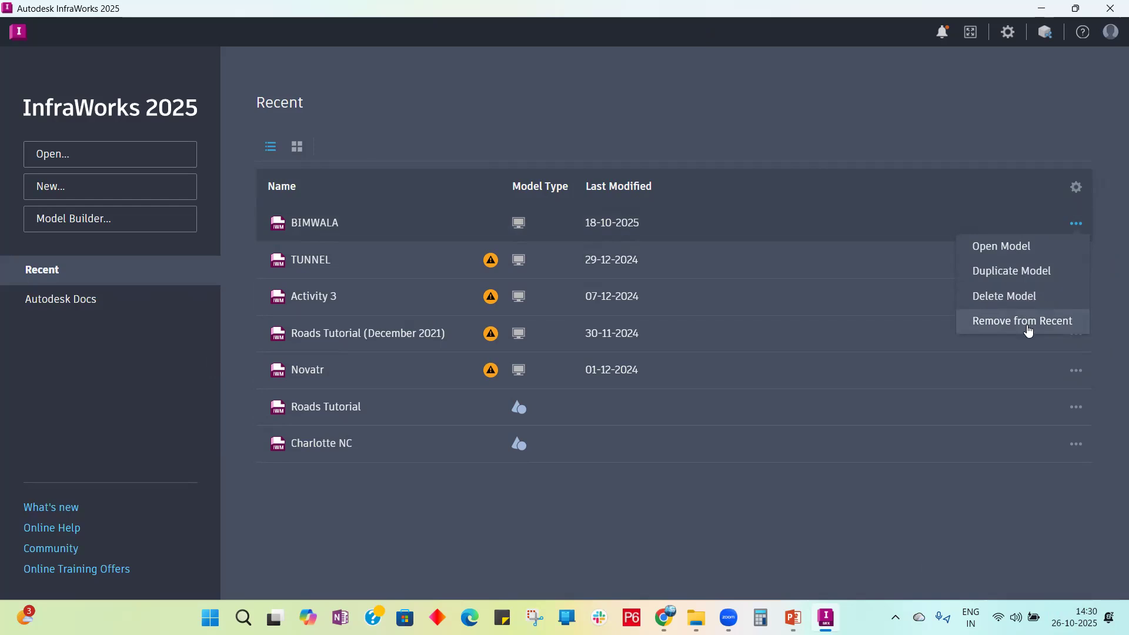
{"action": "left_click", "coordinate": [809, 110]}
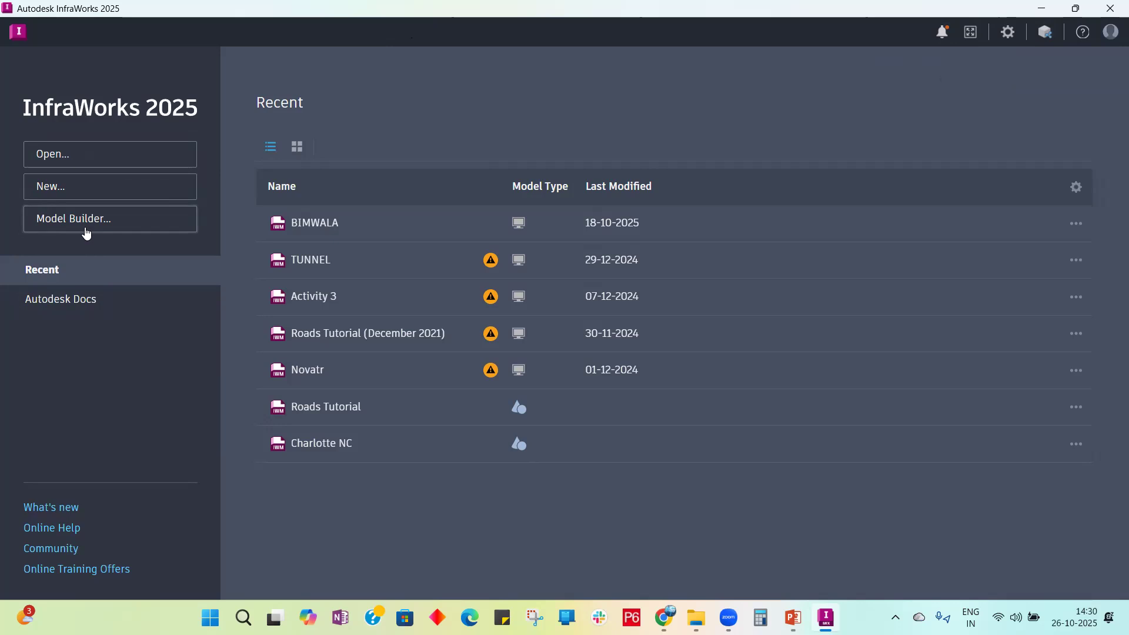
Step: Start a new local model named Cohort_2 with the description "New Proposal"
{"action": "left_click", "coordinate": [70, 192]}
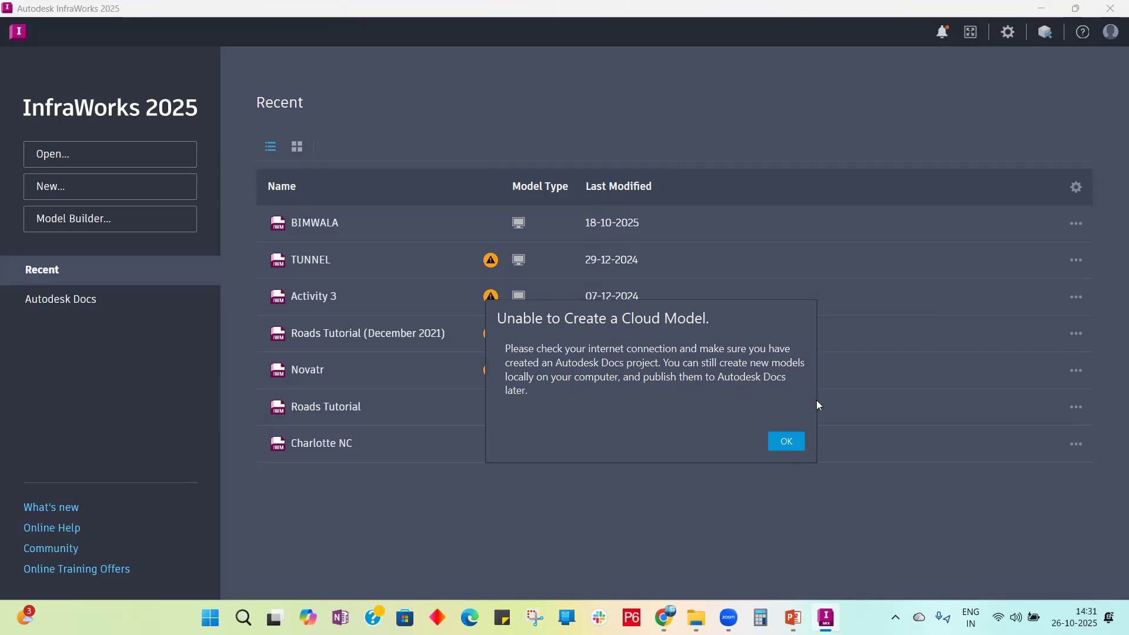
{"action": "left_click", "coordinate": [791, 439]}
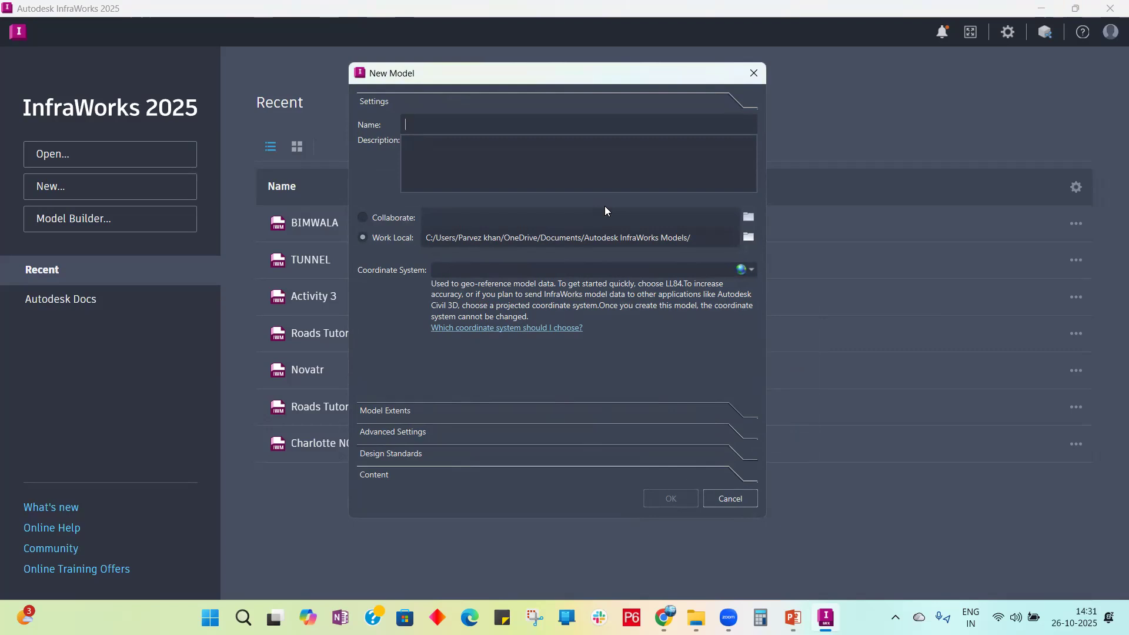
{"action": "key", "text": "ctrl"}
{"action": "key", "text": "ctrl"}
{"action": "type", "text": "Cohort"}
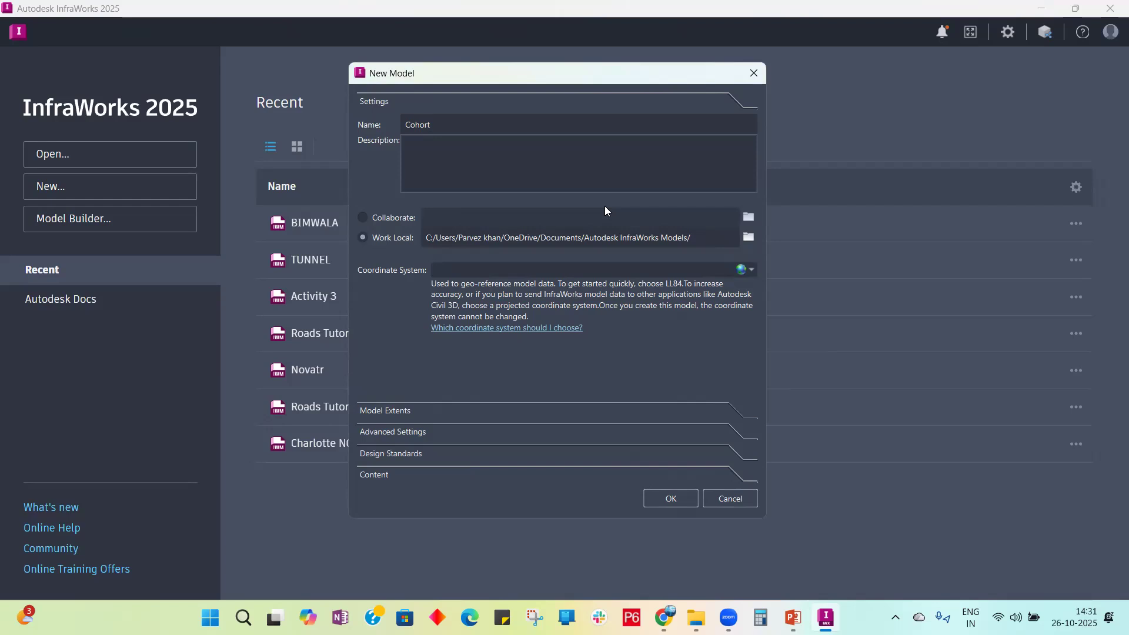
{"action": "type", "text": "_2"}
{"action": "left_click", "coordinate": [557, 152]}
{"action": "type", "text": "New Proposal"}
Step: Examine the available coordinate systems for the new model, including those in the India category
{"action": "left_click", "coordinate": [753, 267]}
{"action": "left_click", "coordinate": [753, 268]}
{"action": "left_click", "coordinate": [753, 268]}
{"action": "left_click", "coordinate": [753, 268]}
{"action": "left_click", "coordinate": [753, 269]}
{"action": "left_click", "coordinate": [751, 270]}
{"action": "left_click", "coordinate": [751, 270]}
{"action": "left_click", "coordinate": [750, 270]}
{"action": "left_click", "coordinate": [750, 270]}
{"action": "left_click", "coordinate": [741, 269]}
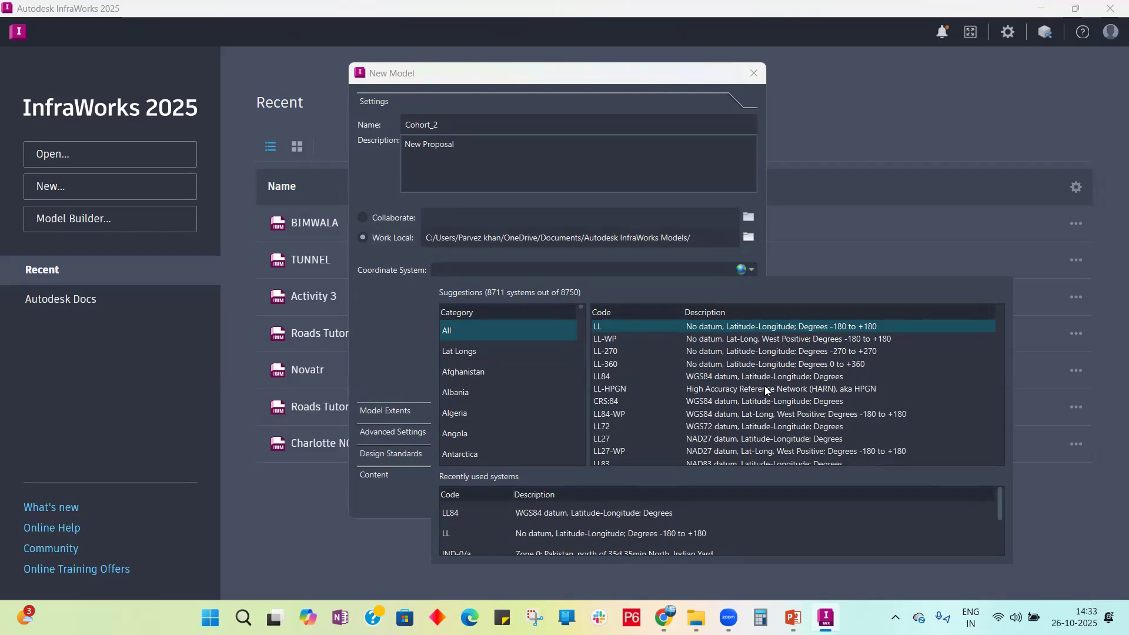
{"action": "scroll", "coordinate": [765, 389], "scroll_direction": "down", "scroll_amount": 8}
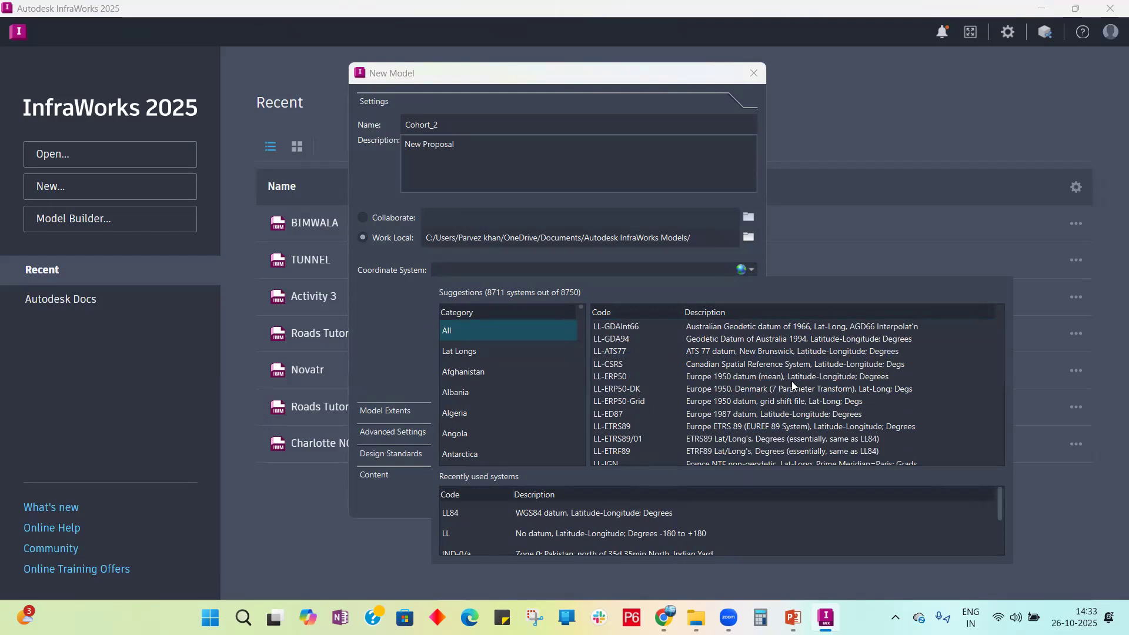
{"action": "scroll", "coordinate": [765, 395], "scroll_direction": "down", "scroll_amount": 10}
{"action": "scroll", "coordinate": [760, 397], "scroll_direction": "down", "scroll_amount": 12}
{"action": "scroll", "coordinate": [757, 398], "scroll_direction": "down", "scroll_amount": 3}
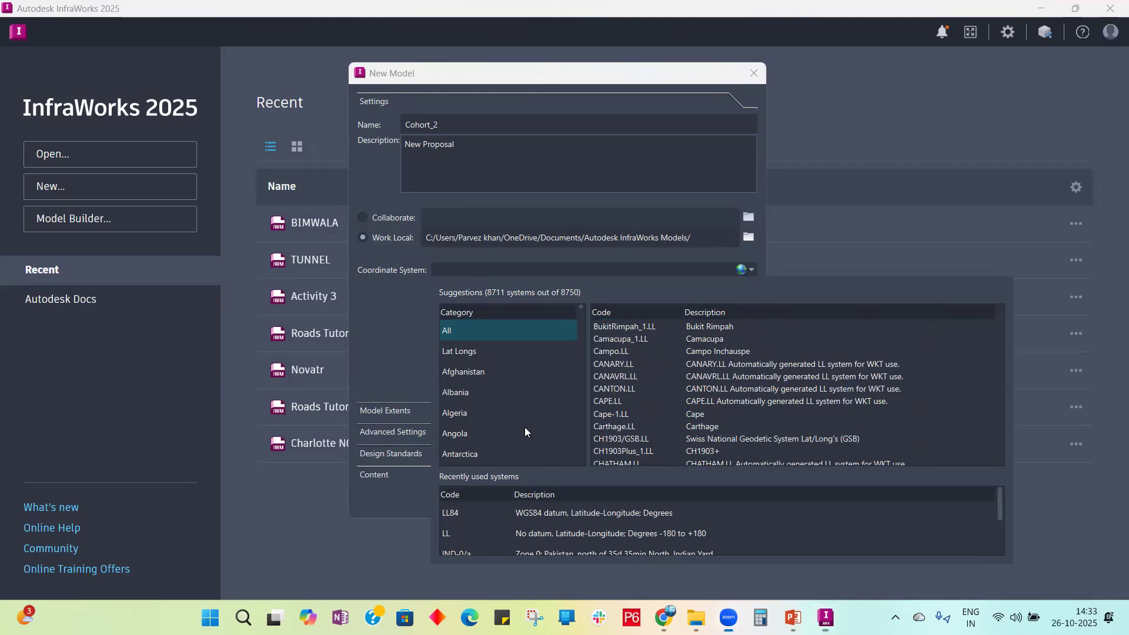
{"action": "scroll", "coordinate": [477, 424], "scroll_direction": "down", "scroll_amount": 20}
{"action": "scroll", "coordinate": [476, 426], "scroll_direction": "down", "scroll_amount": 6}
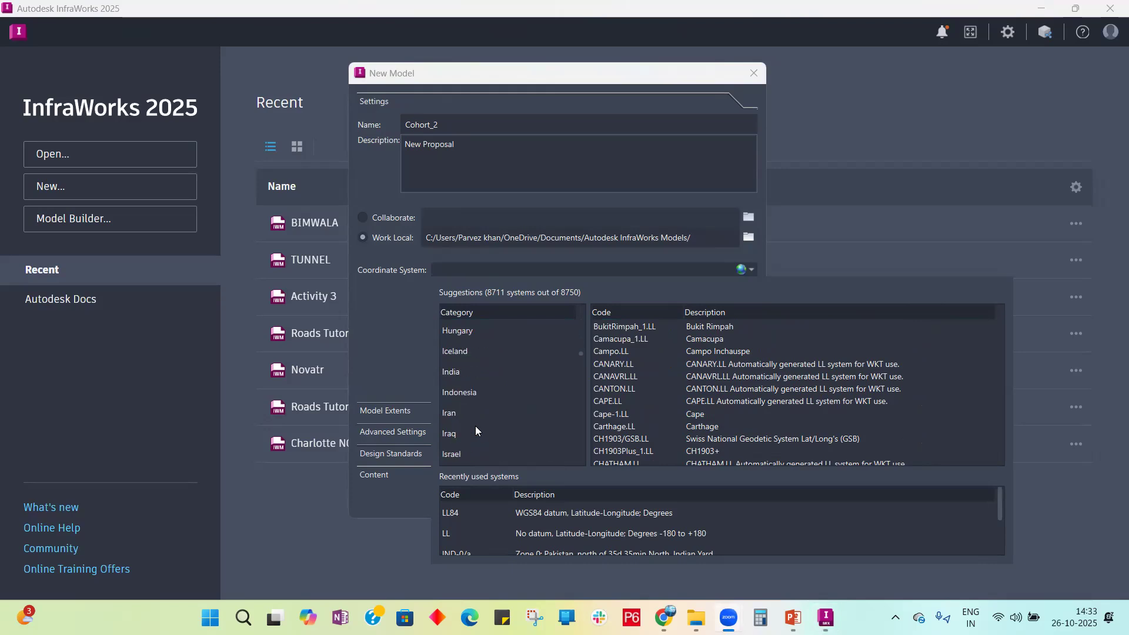
{"action": "scroll", "coordinate": [463, 361], "scroll_direction": "up", "scroll_amount": 1}
{"action": "left_click", "coordinate": [461, 369]}
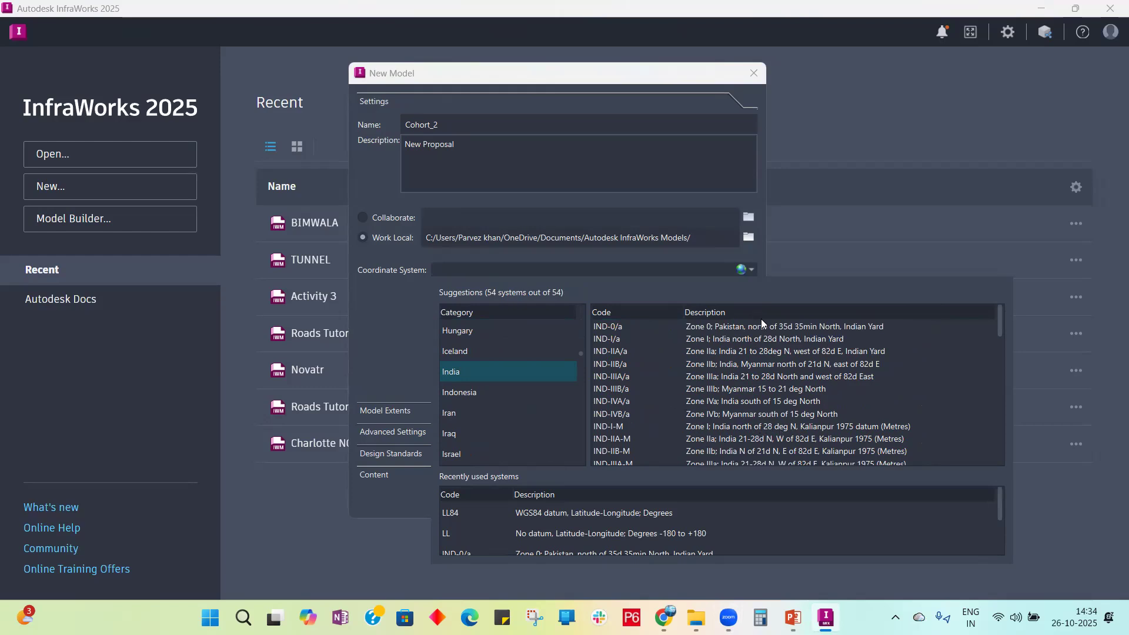
{"action": "scroll", "coordinate": [764, 392], "scroll_direction": "down", "scroll_amount": 5}
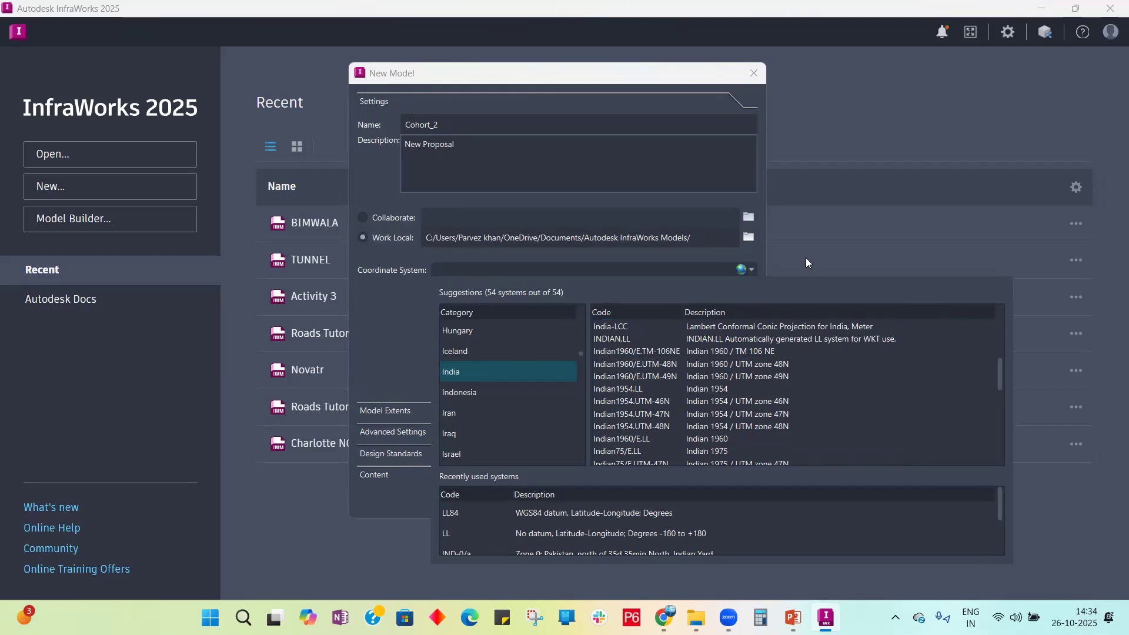
Step: Set the model's coordinate system to LL84 and create the model
{"action": "left_click", "coordinate": [464, 533]}
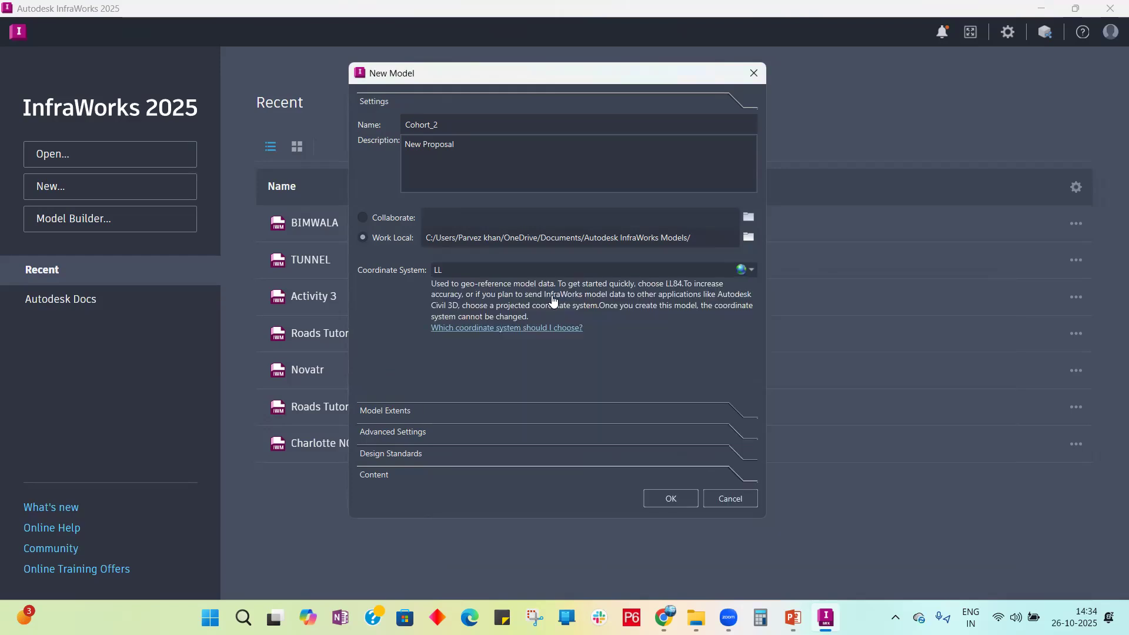
{"action": "left_click", "coordinate": [751, 271]}
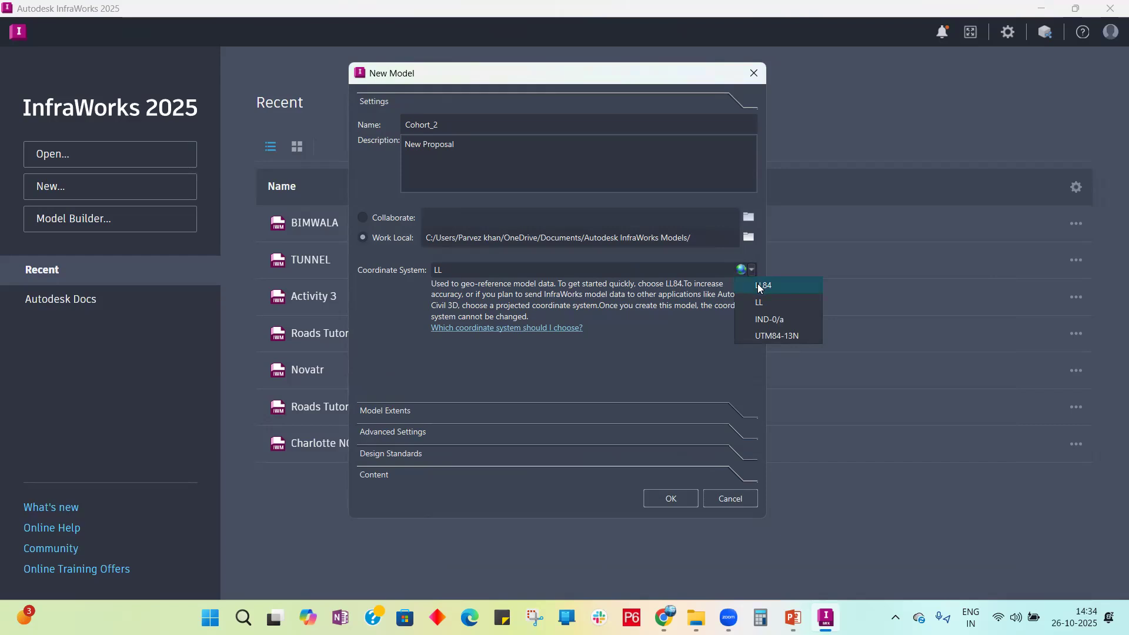
{"action": "left_click", "coordinate": [761, 285]}
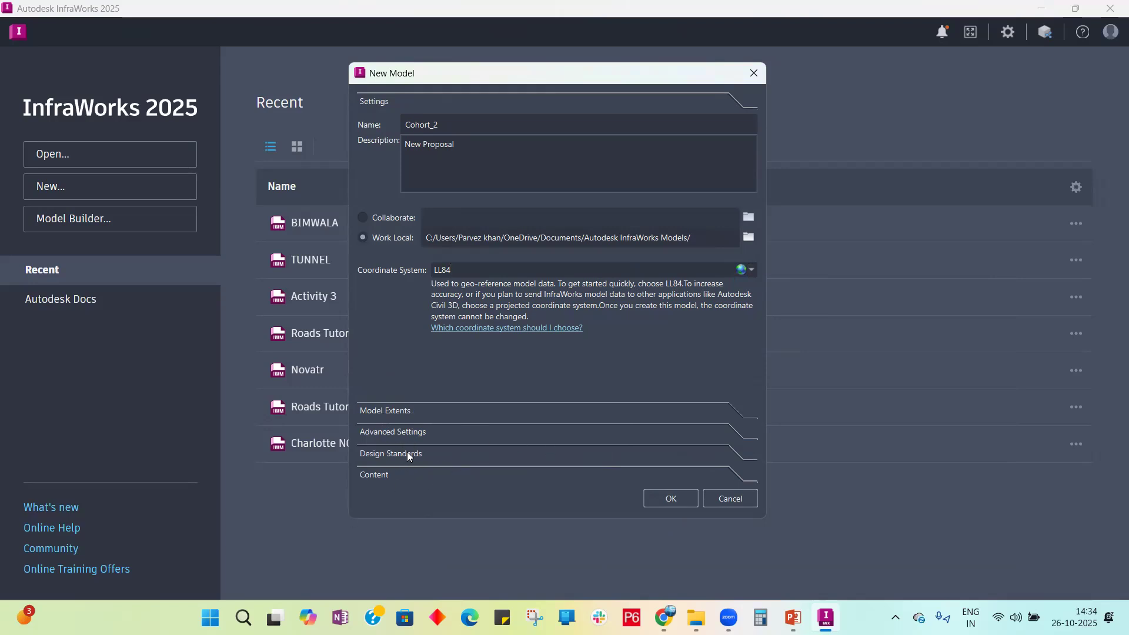
{"action": "left_click", "coordinate": [680, 501]}
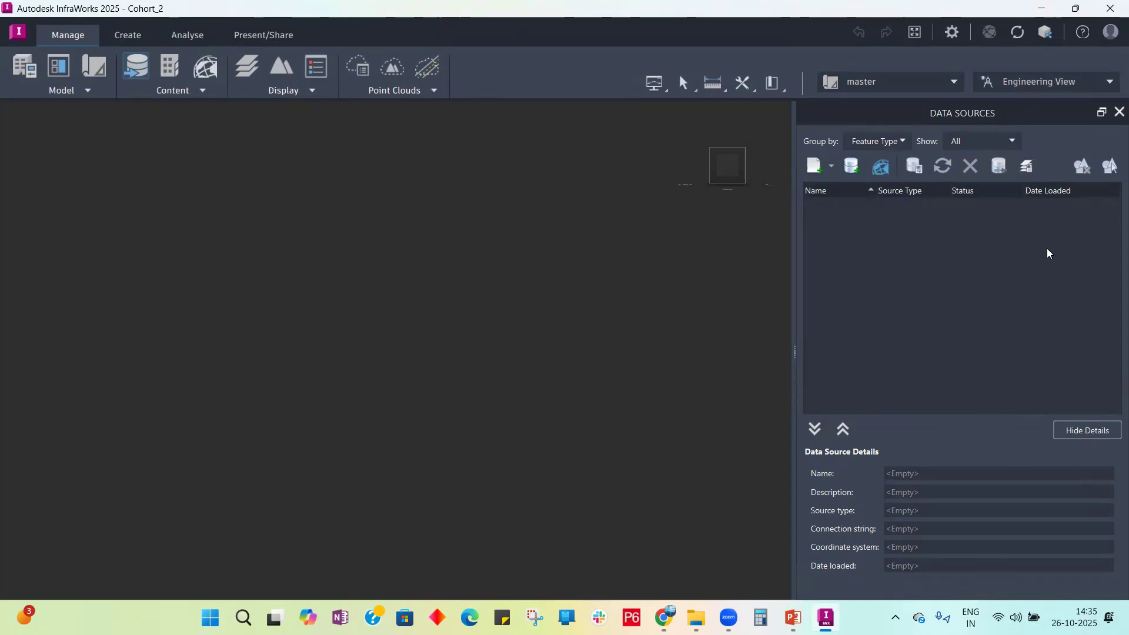
{"action": "left_click", "coordinate": [793, 618]}
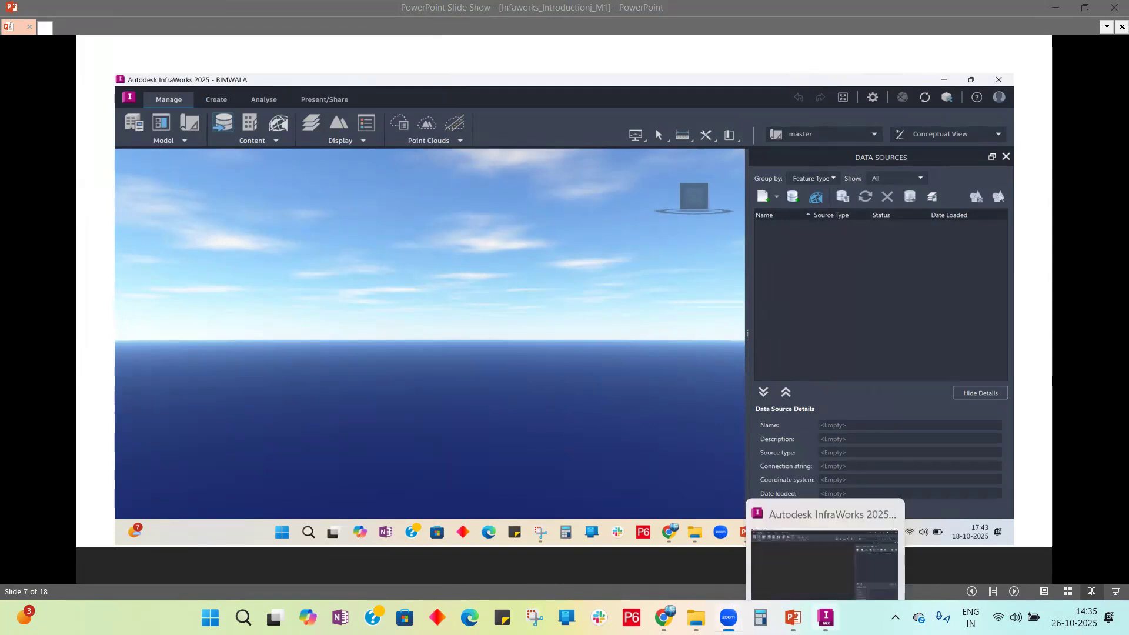
{"action": "left_click", "coordinate": [826, 617]}
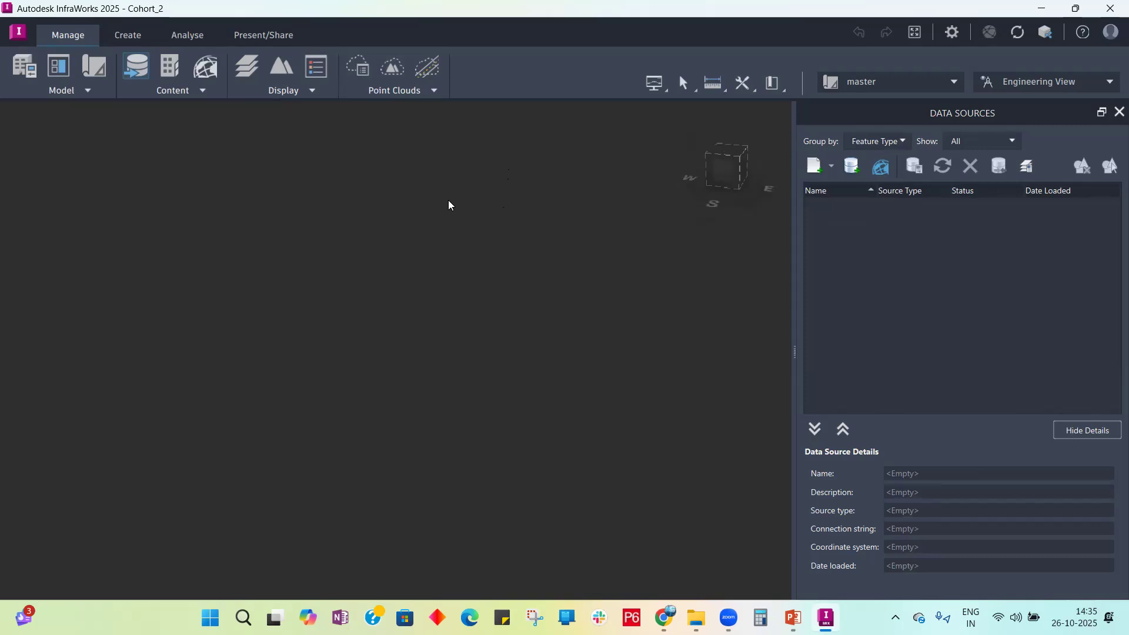
{"action": "left_click_drag", "start_coordinate": [469, 293], "coordinate": [464, 304]}
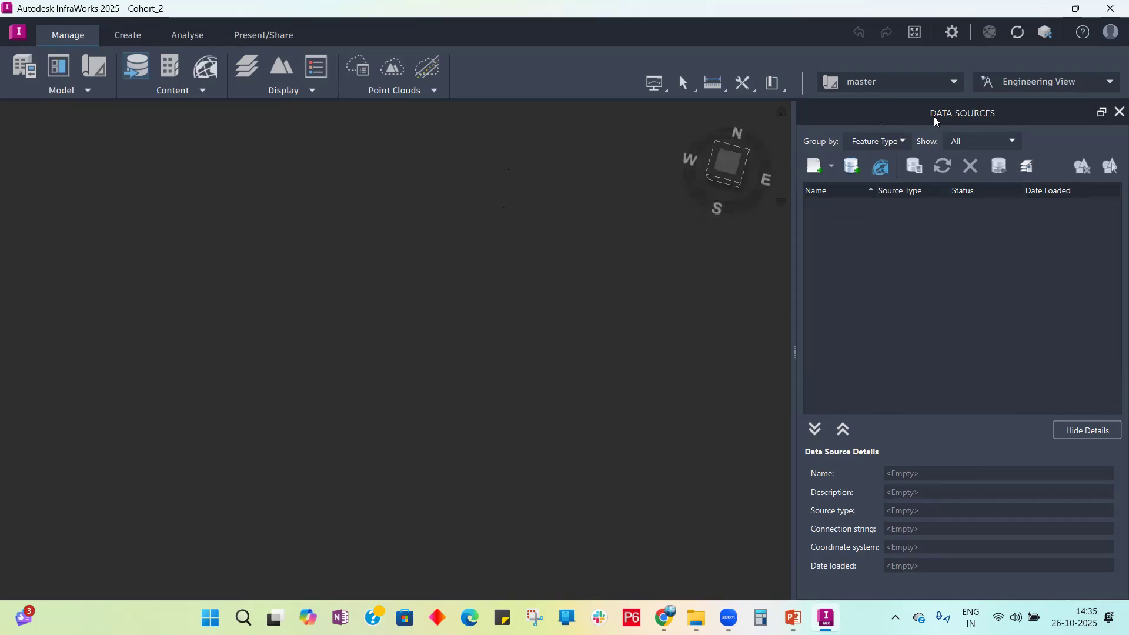
{"action": "key", "text": "ctrl"}
{"action": "key", "text": "ctrl"}
{"action": "key", "text": "ctrl"}
{"action": "key", "text": "ctrl"}
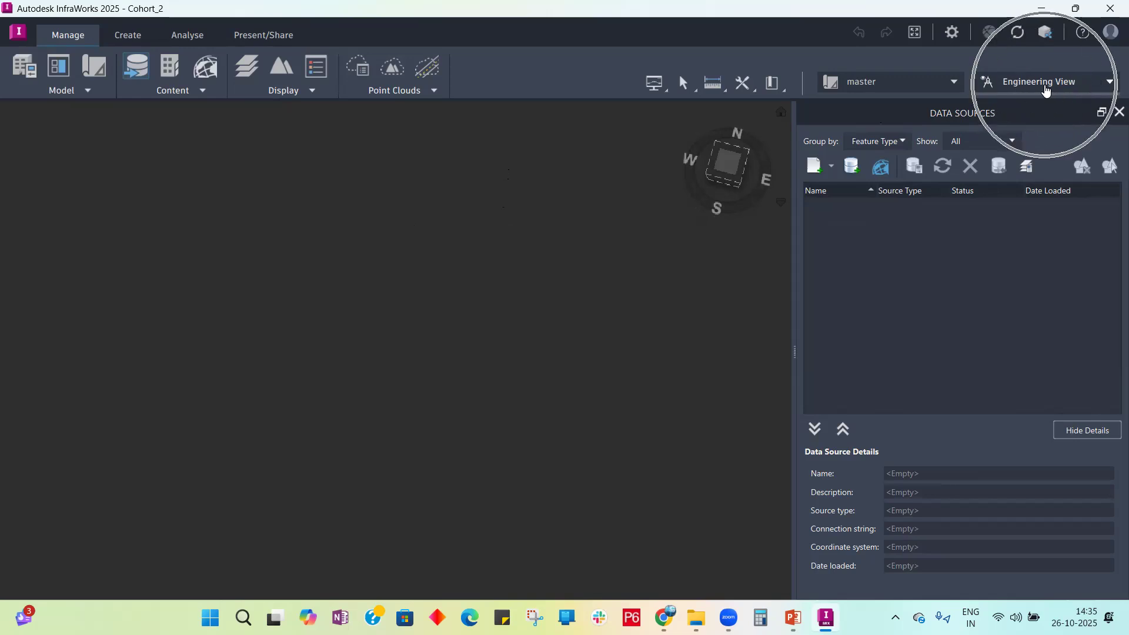
{"action": "key", "text": "ctrl"}
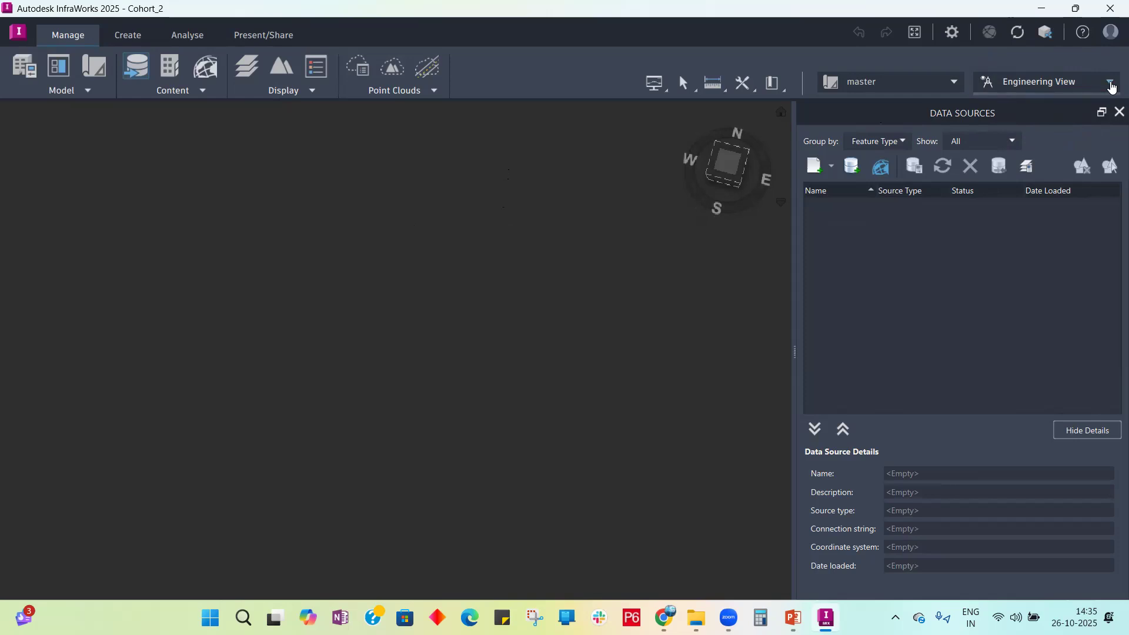
Step: Change the model's display from Engineering View to Conceptual View
{"action": "left_click", "coordinate": [1111, 86]}
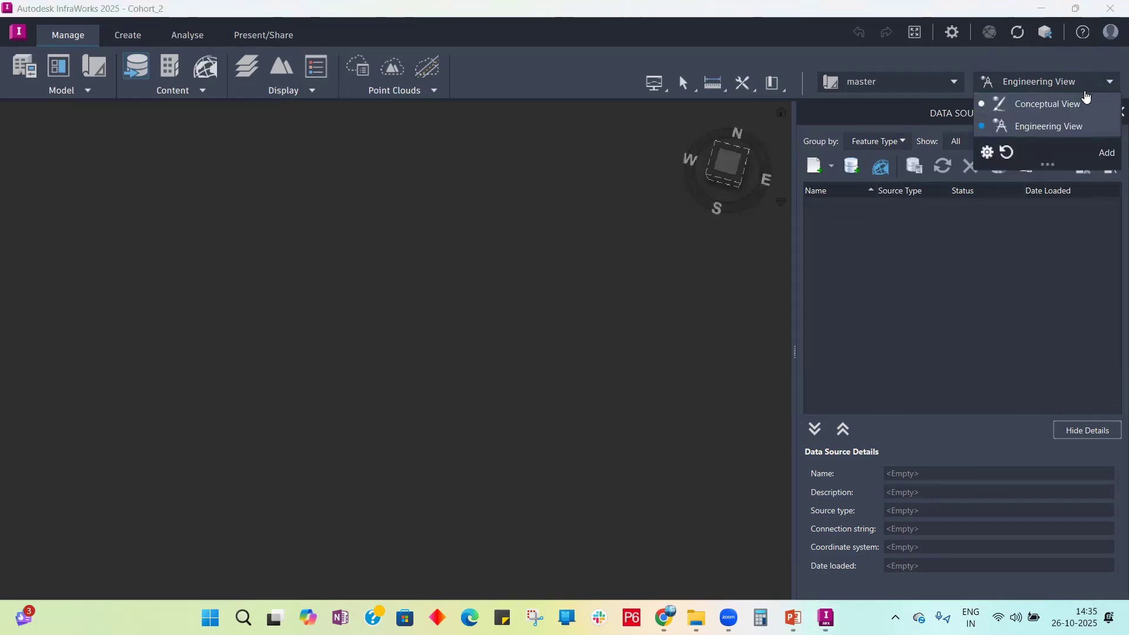
{"action": "left_click", "coordinate": [1052, 104]}
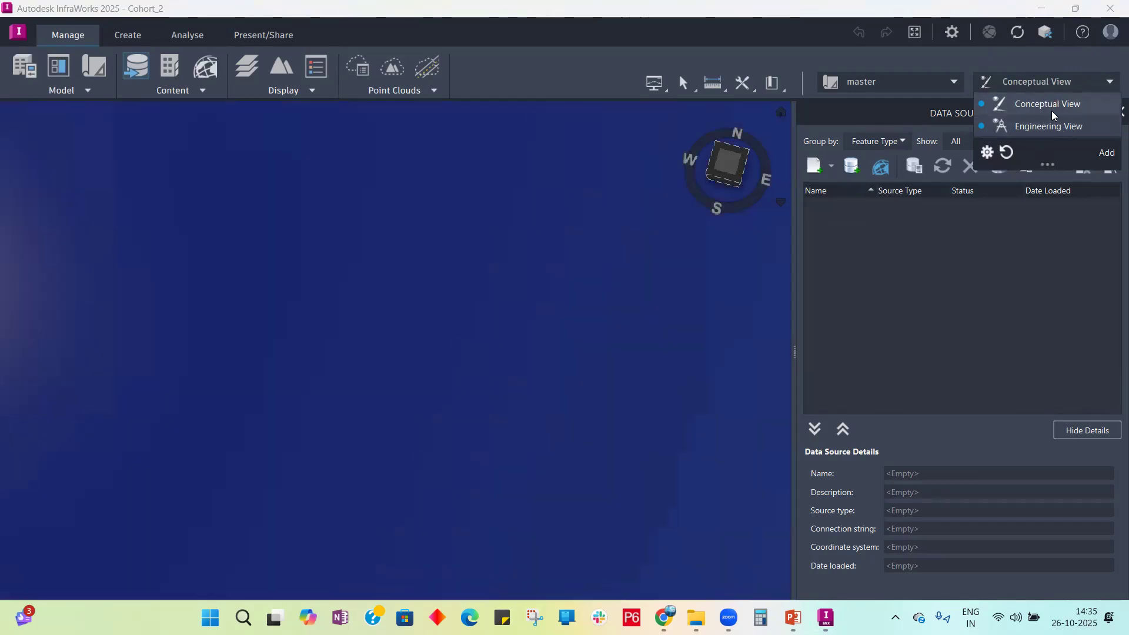
{"action": "left_click_drag", "start_coordinate": [517, 346], "coordinate": [535, 281]}
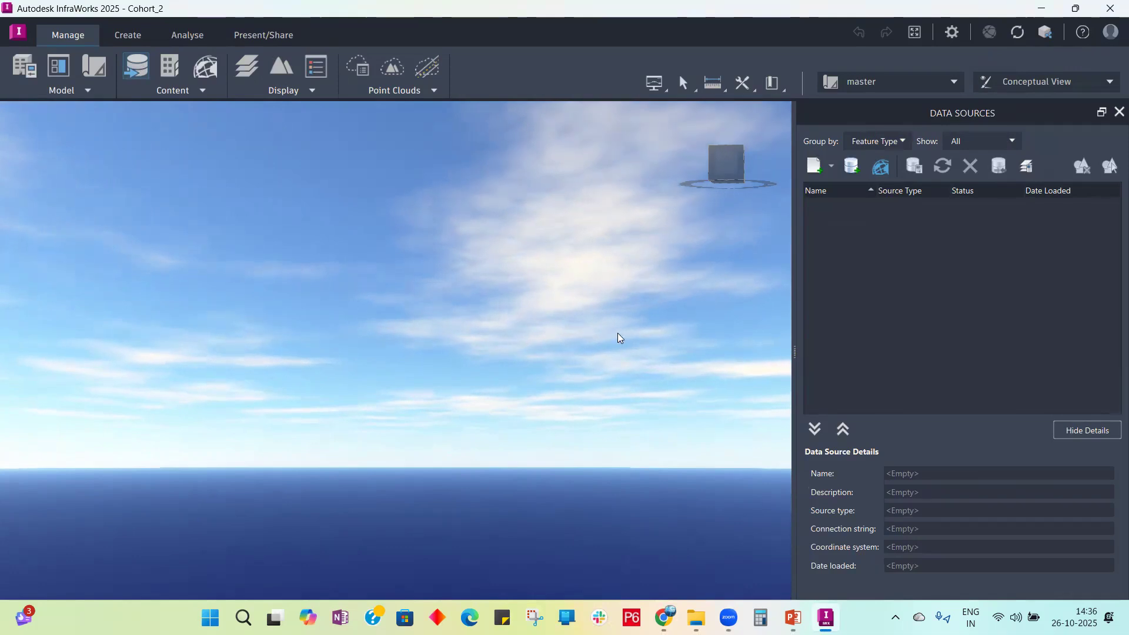
{"action": "left_click_drag", "start_coordinate": [529, 330], "coordinate": [636, 279]}
{"action": "mouse_move", "coordinate": [492, 239]}
{"action": "left_mouse_down"}
{"action": "mouse_move", "coordinate": [563, 217]}
{"action": "mouse_move", "coordinate": [559, 204]}
{"action": "mouse_move", "coordinate": [496, 211]}
{"action": "mouse_move", "coordinate": [437, 248]}
{"action": "mouse_move", "coordinate": [343, 209]}
{"action": "mouse_move", "coordinate": [318, 252]}
{"action": "mouse_move", "coordinate": [504, 244]}
{"action": "mouse_move", "coordinate": [526, 221]}
{"action": "mouse_move", "coordinate": [562, 219]}
{"action": "mouse_move", "coordinate": [588, 230]}
{"action": "mouse_move", "coordinate": [587, 259]}
{"action": "mouse_move", "coordinate": [617, 229]}
{"action": "mouse_move", "coordinate": [443, 239]}
{"action": "mouse_move", "coordinate": [505, 183]}
{"action": "mouse_move", "coordinate": [524, 257]}
{"action": "mouse_move", "coordinate": [523, 209]}
{"action": "mouse_move", "coordinate": [510, 237]}
{"action": "left_mouse_up"}
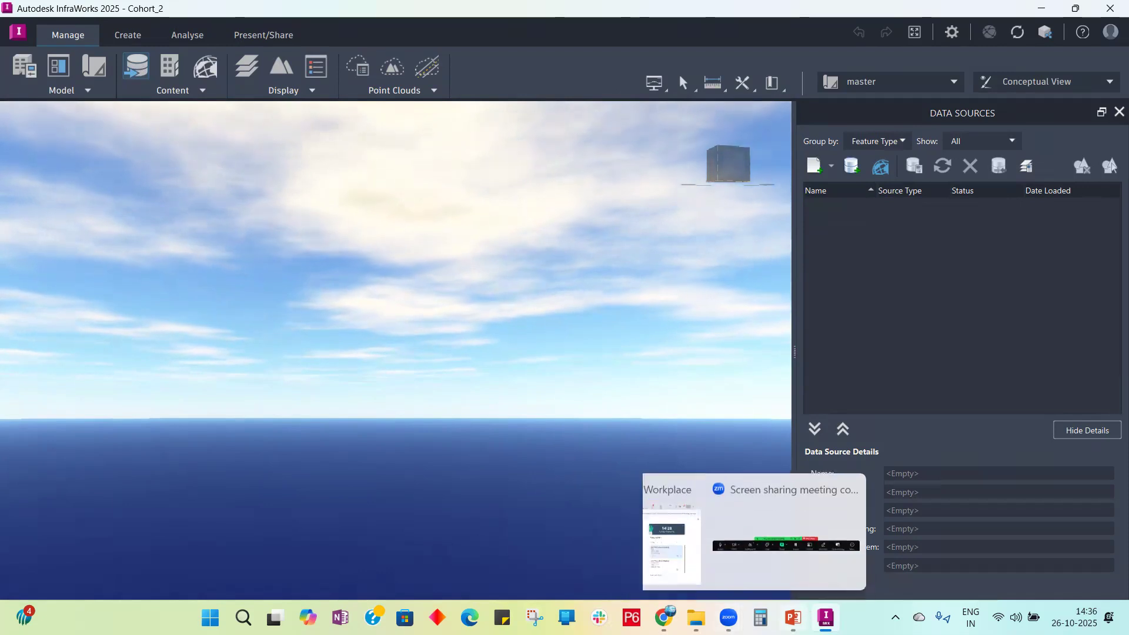
Step: Switch to the PowerPoint slide show and advance to slide 9 on structural project setup and the user interface
{"action": "left_click", "coordinate": [793, 617]}
{"action": "key", "text": "Right"}
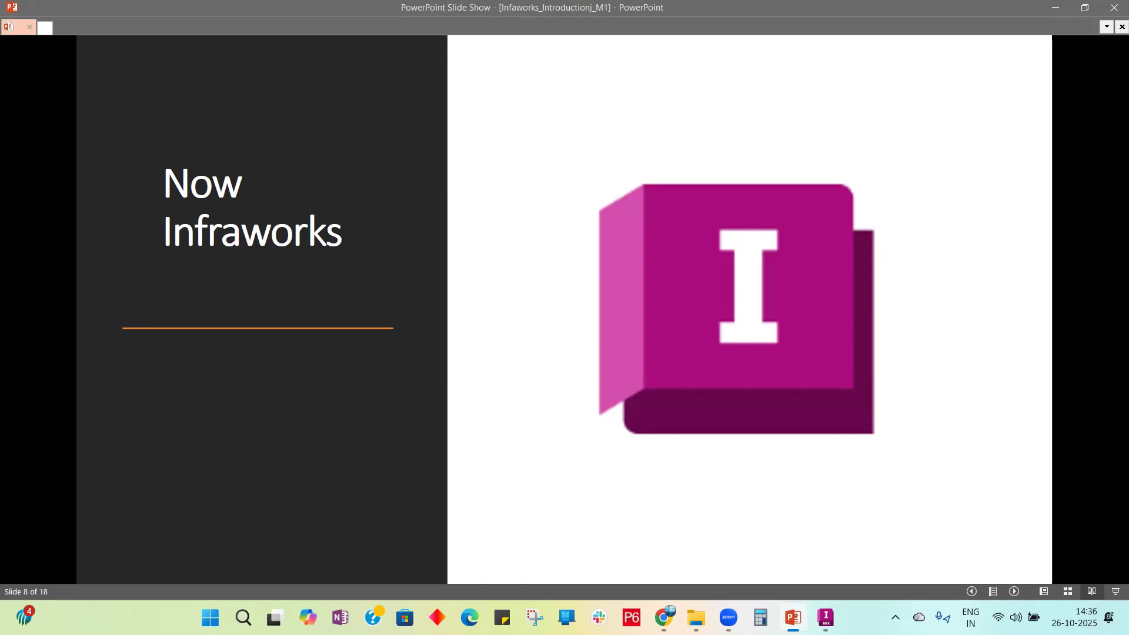
{"action": "key", "text": "Right"}
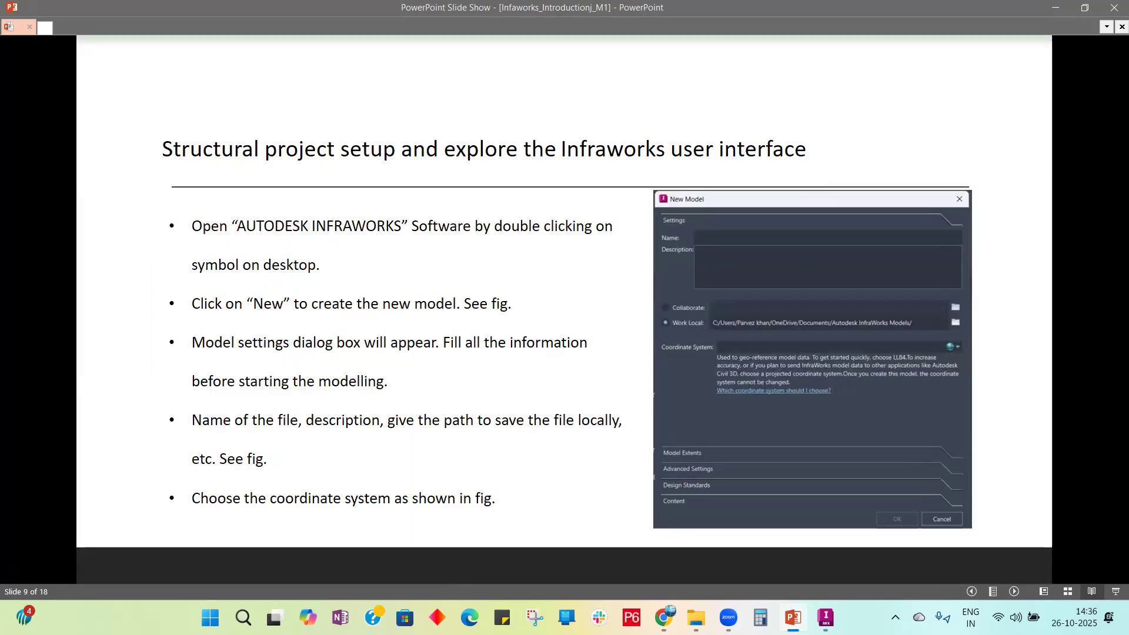
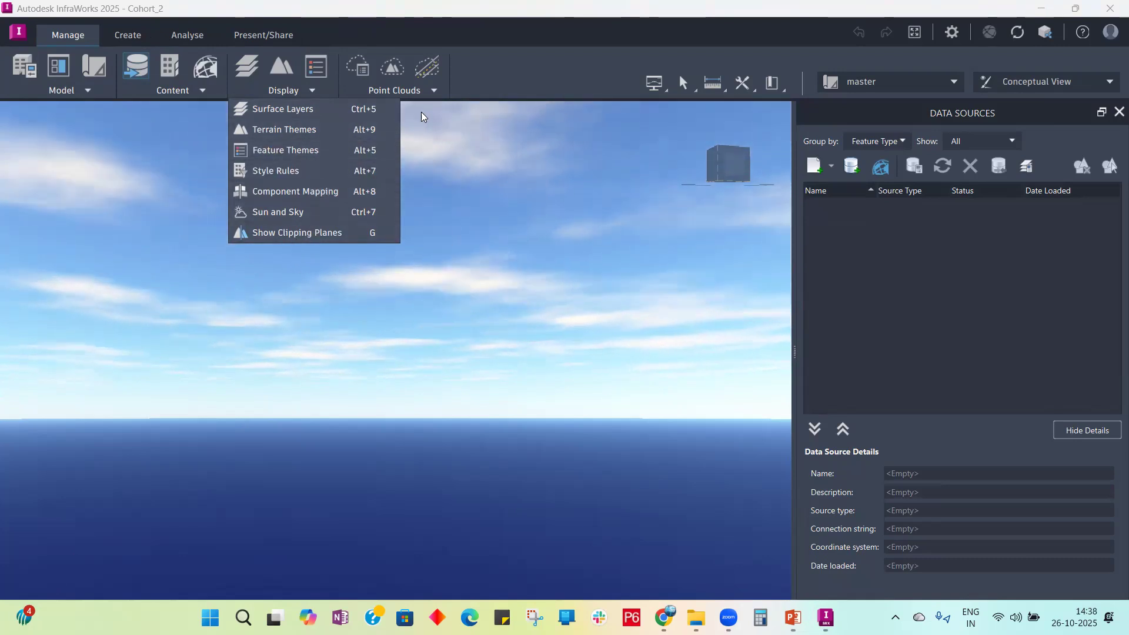
{"action": "left_click", "coordinate": [434, 90]}
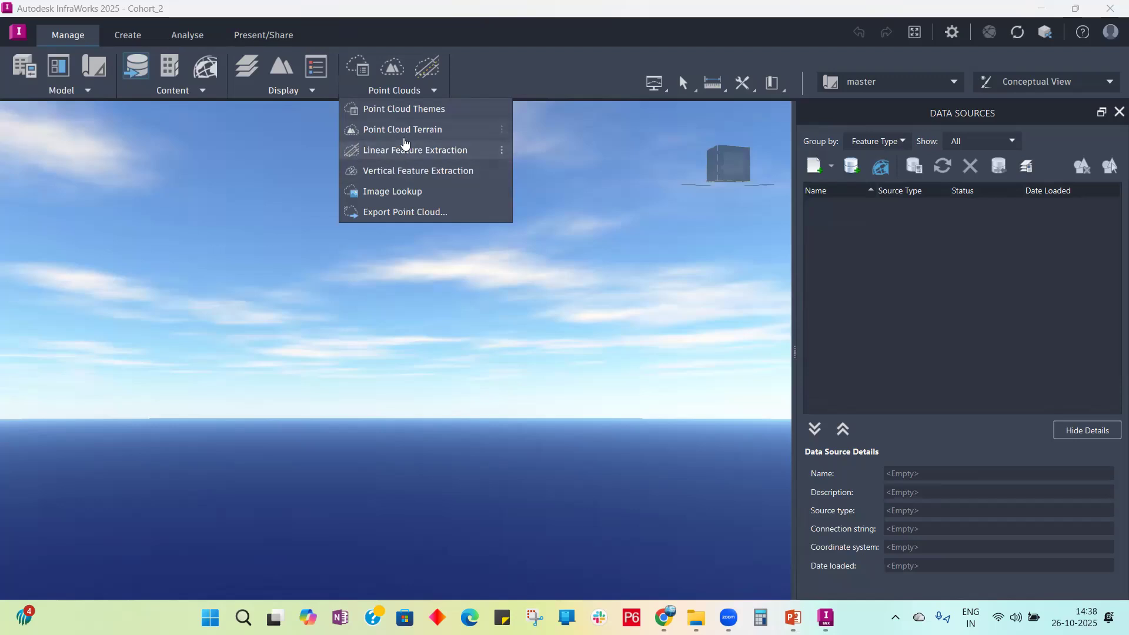
{"action": "left_click", "coordinate": [624, 221]}
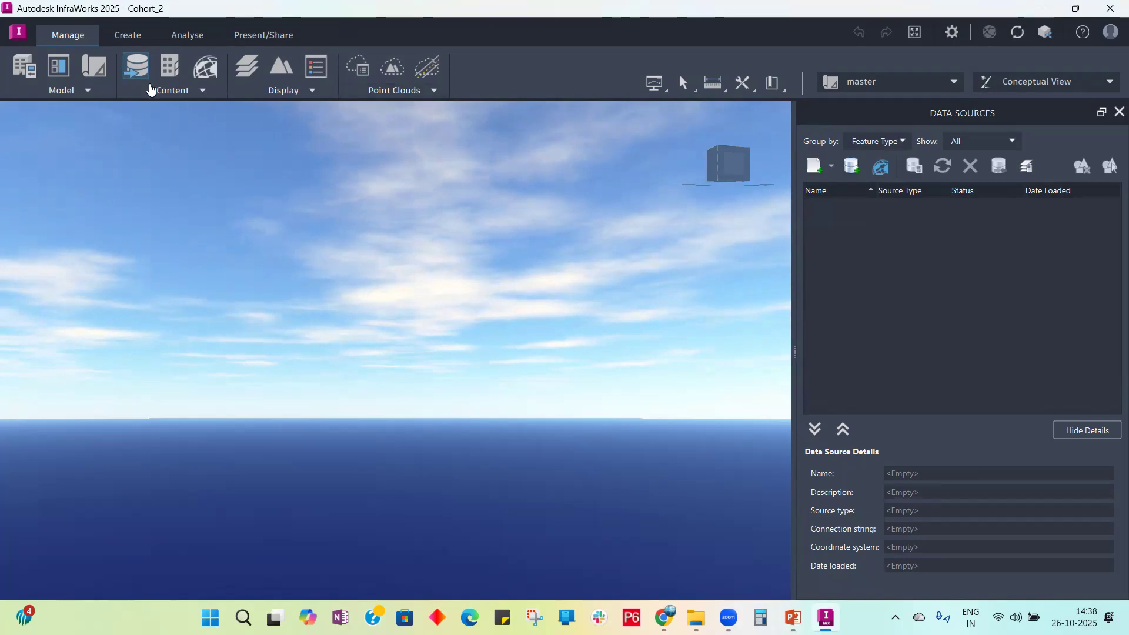
{"action": "left_click", "coordinate": [121, 36]}
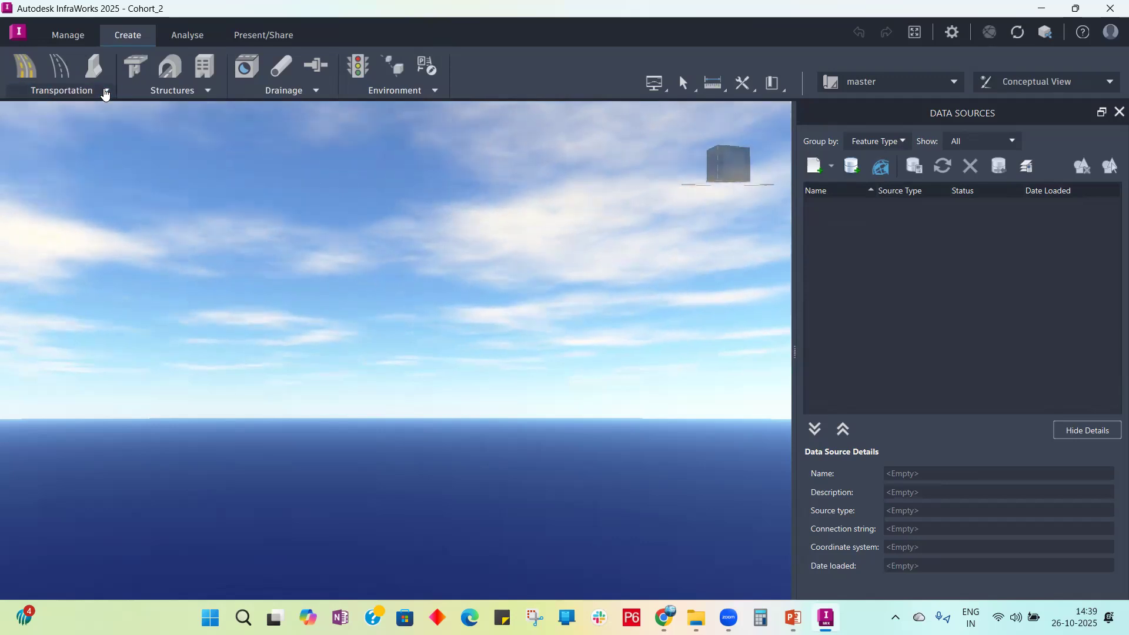
{"action": "left_click", "coordinate": [106, 91]}
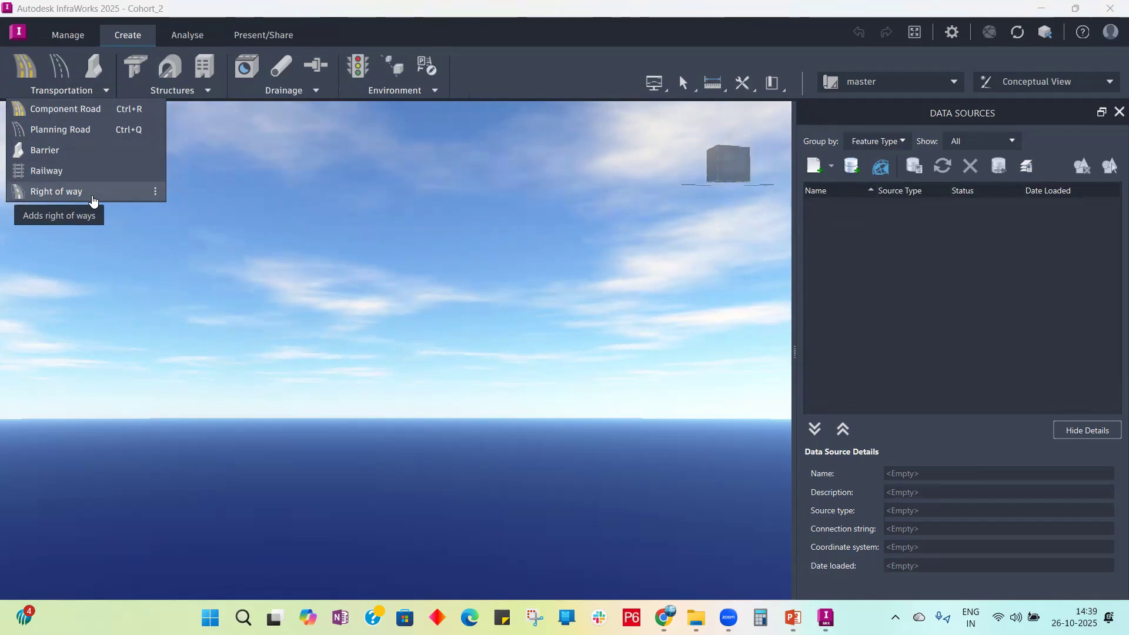
{"action": "left_click", "coordinate": [213, 91]}
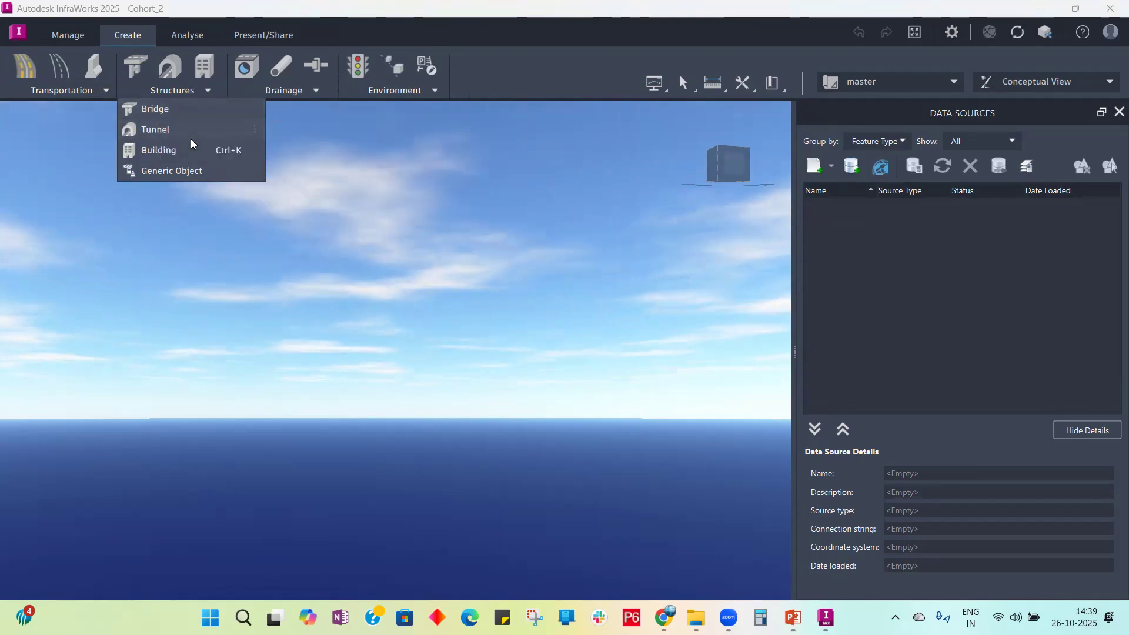
Step: Examine the creation tools available for drainage, environment, structures and transportation
{"action": "left_click", "coordinate": [319, 91]}
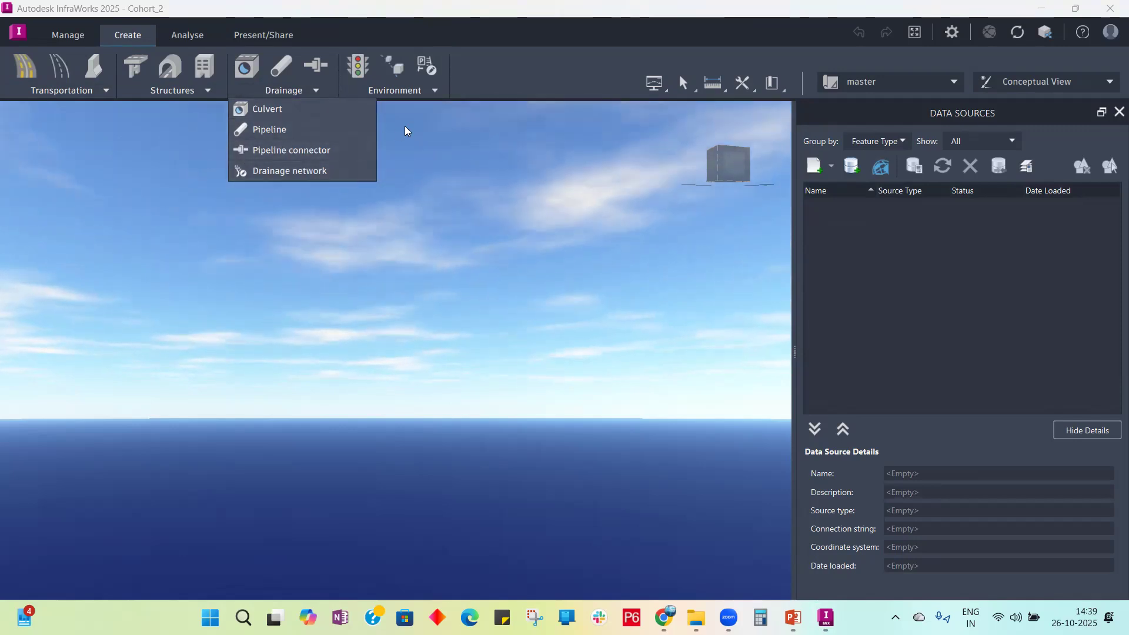
{"action": "left_click", "coordinate": [436, 91]}
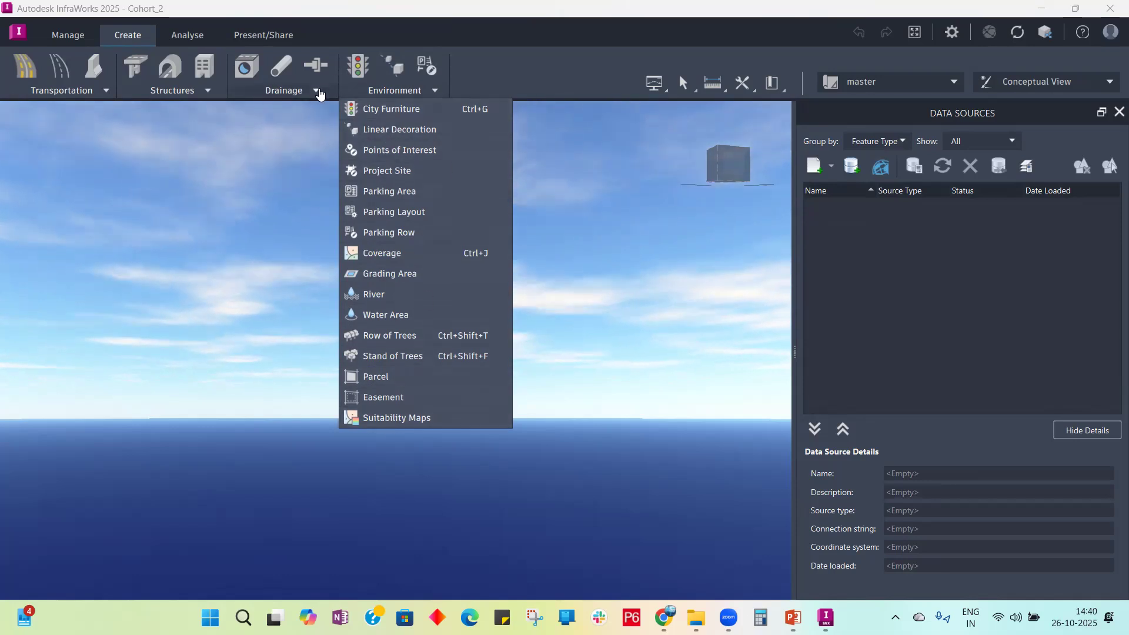
{"action": "left_click", "coordinate": [203, 95]}
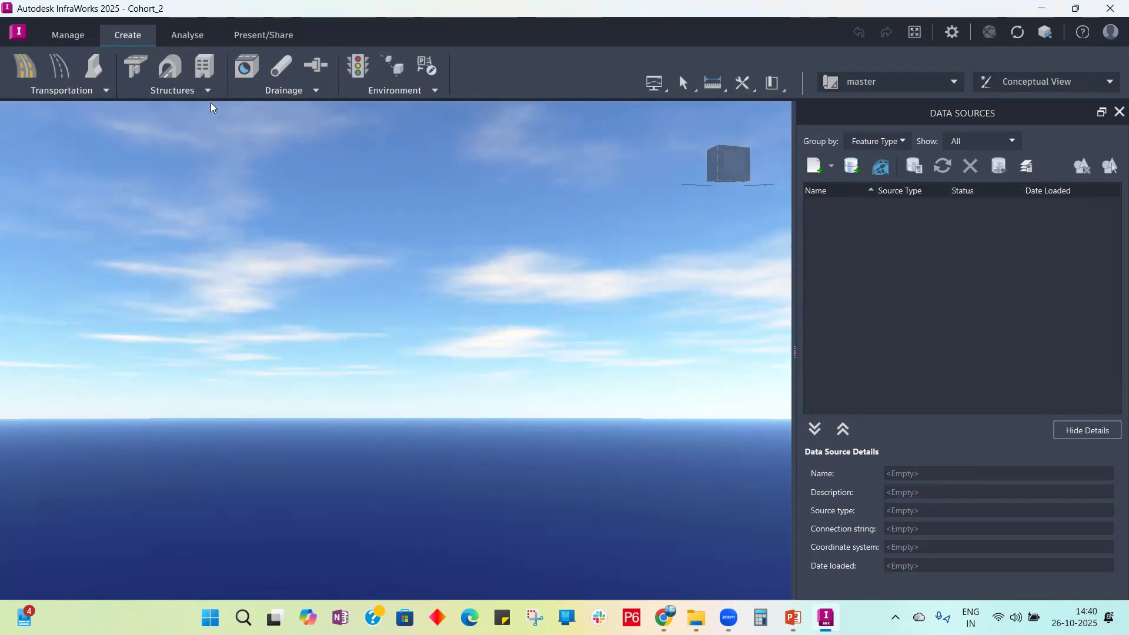
{"action": "left_click", "coordinate": [212, 97]}
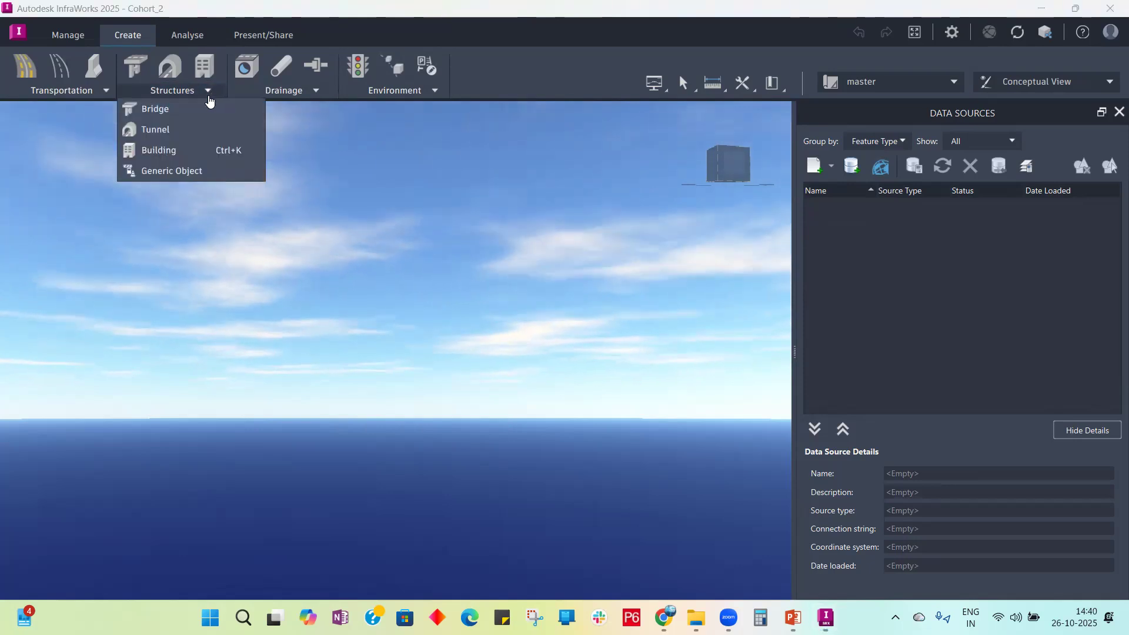
{"action": "left_click", "coordinate": [107, 91]}
{"action": "left_click", "coordinate": [106, 91]}
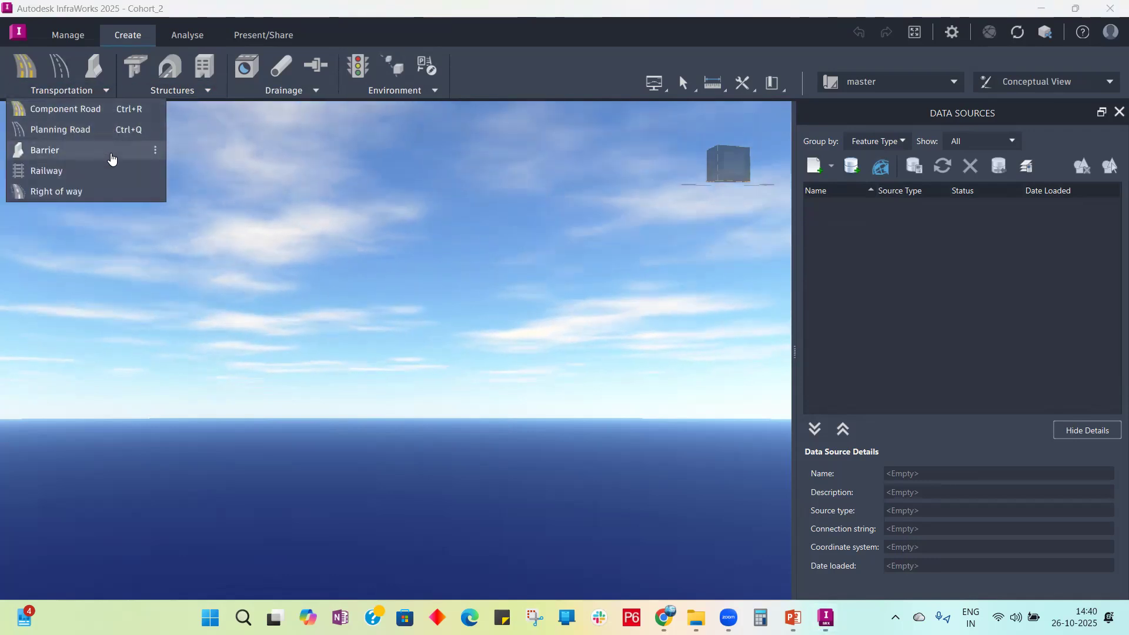
{"action": "left_click", "coordinate": [314, 91]}
{"action": "left_click", "coordinate": [314, 91]}
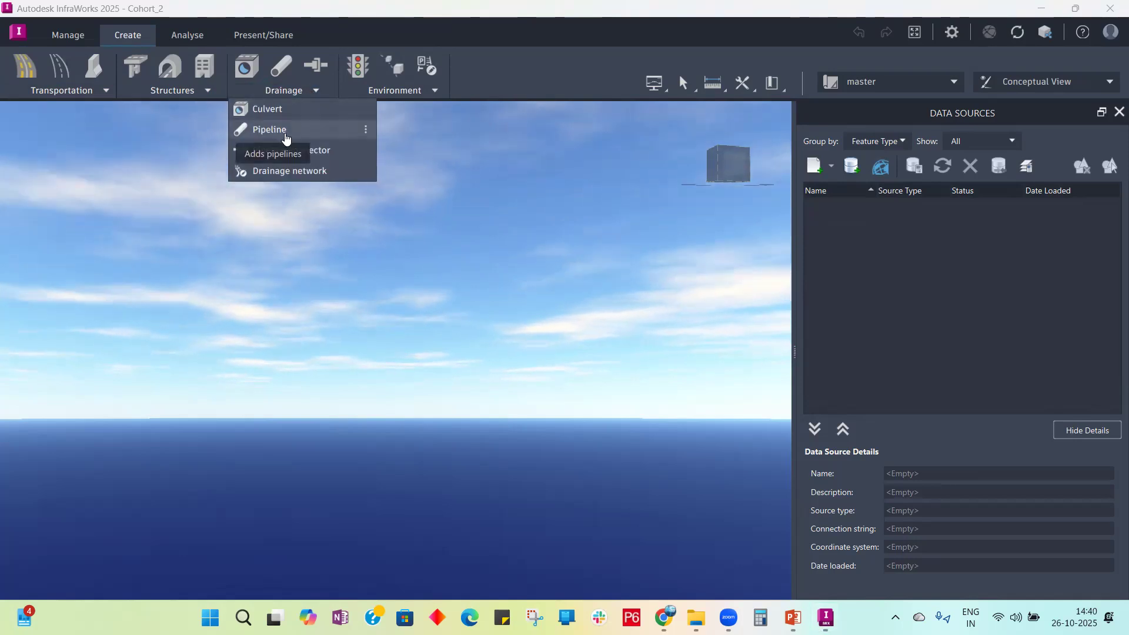
Step: Examine the analysis tools available for drainage
{"action": "left_click", "coordinate": [186, 35]}
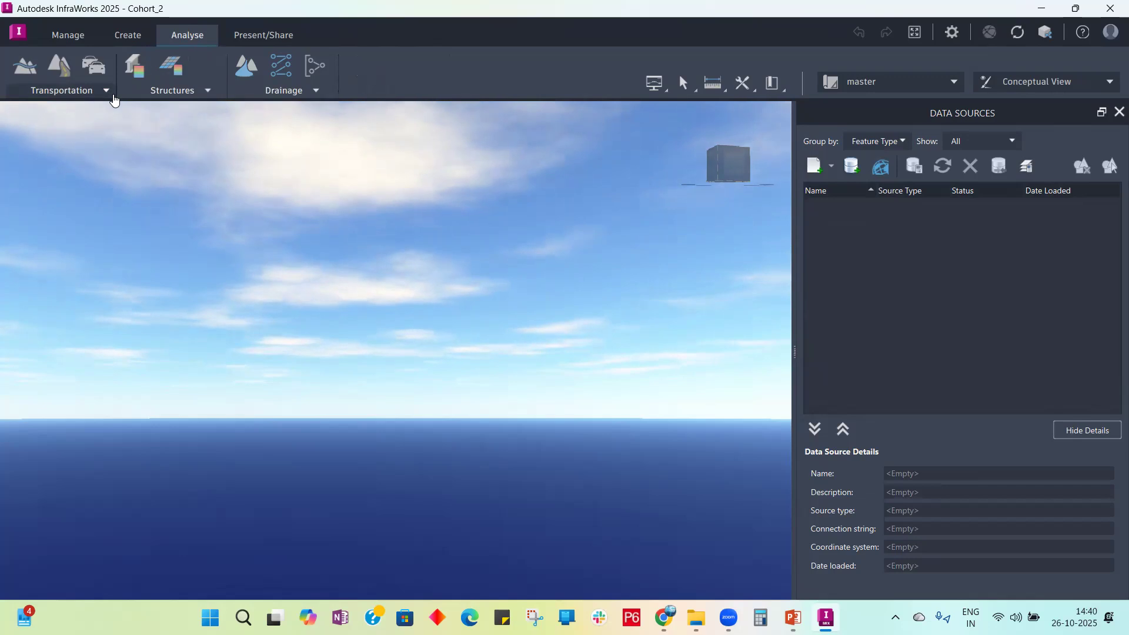
{"action": "left_click", "coordinate": [323, 93]}
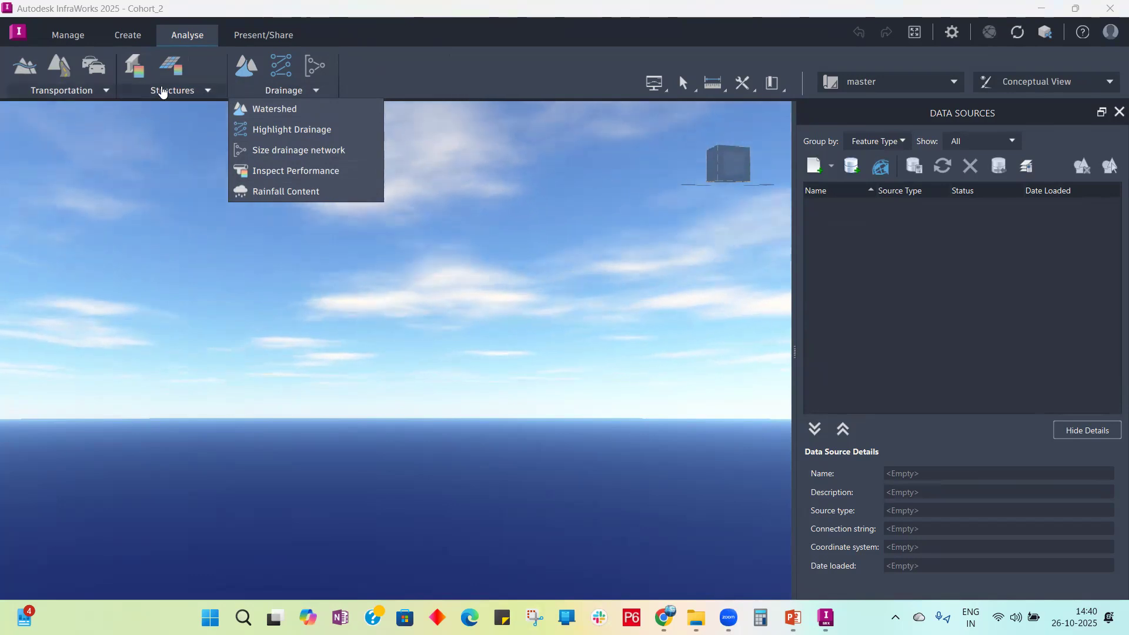
{"action": "left_click", "coordinate": [169, 195]}
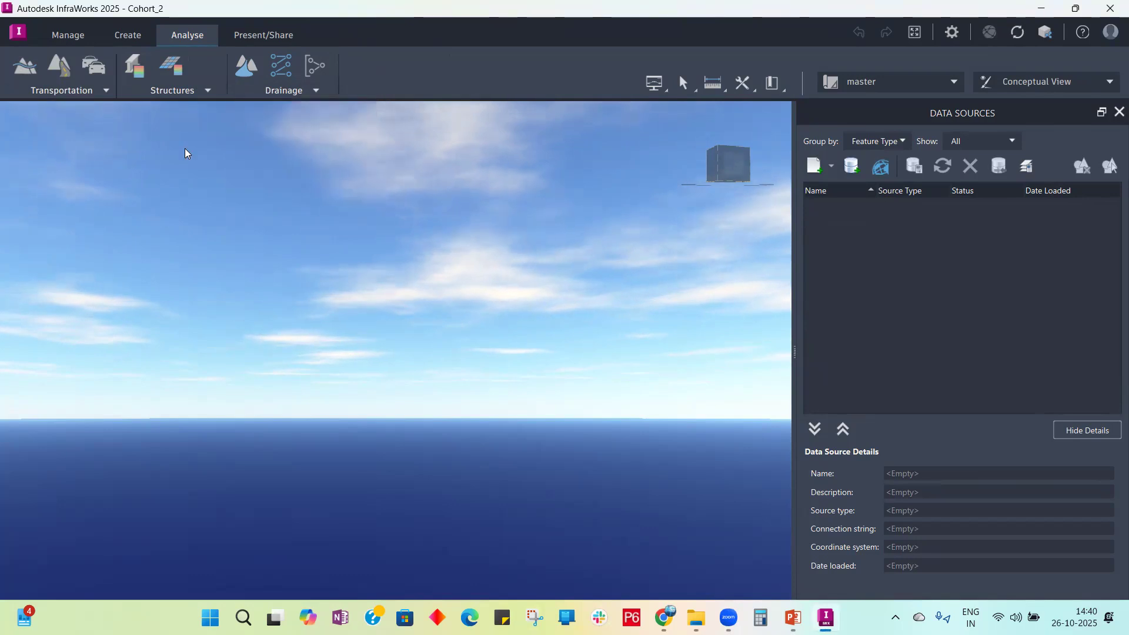
Step: Examine the presentation tools and the export and publishing options for sharing the model
{"action": "left_click", "coordinate": [253, 34]}
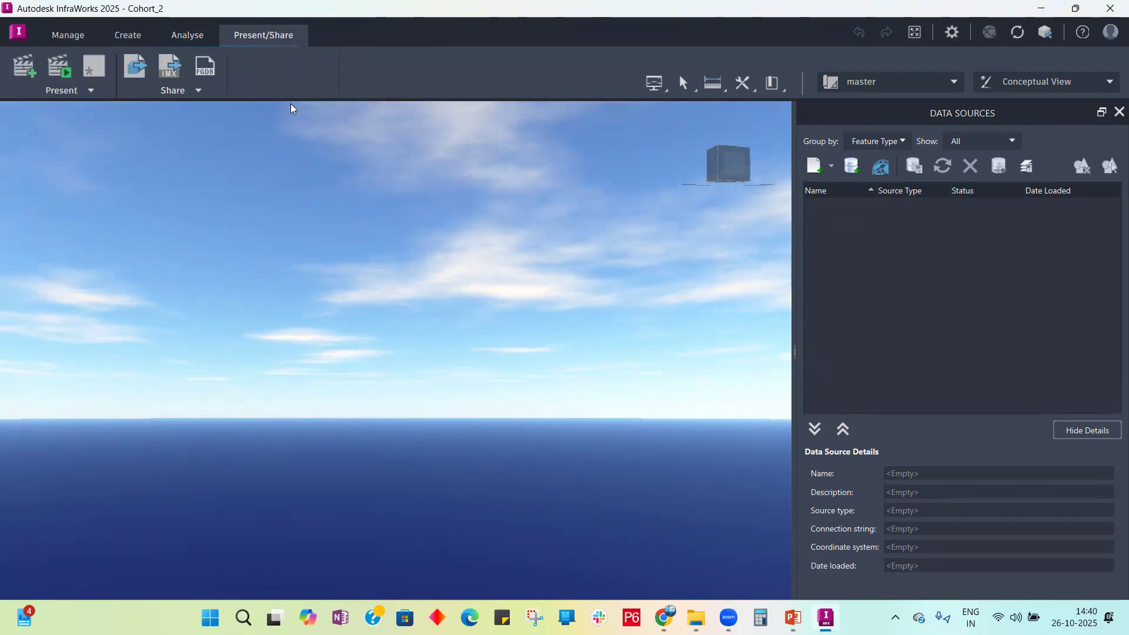
{"action": "left_click", "coordinate": [90, 91]}
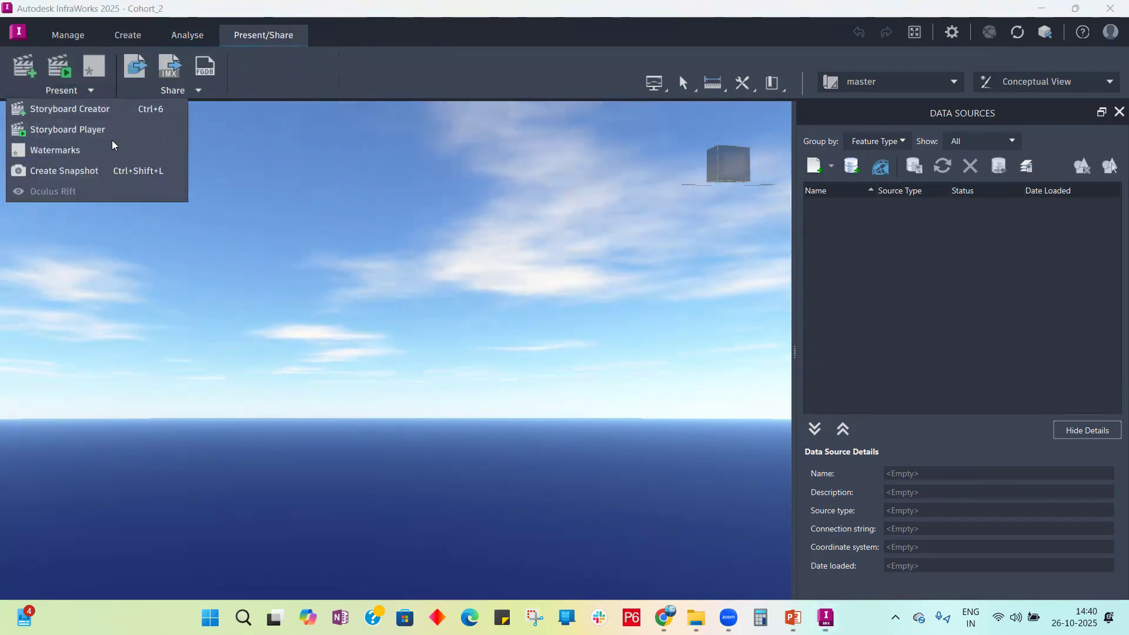
{"action": "left_click", "coordinate": [307, 157]}
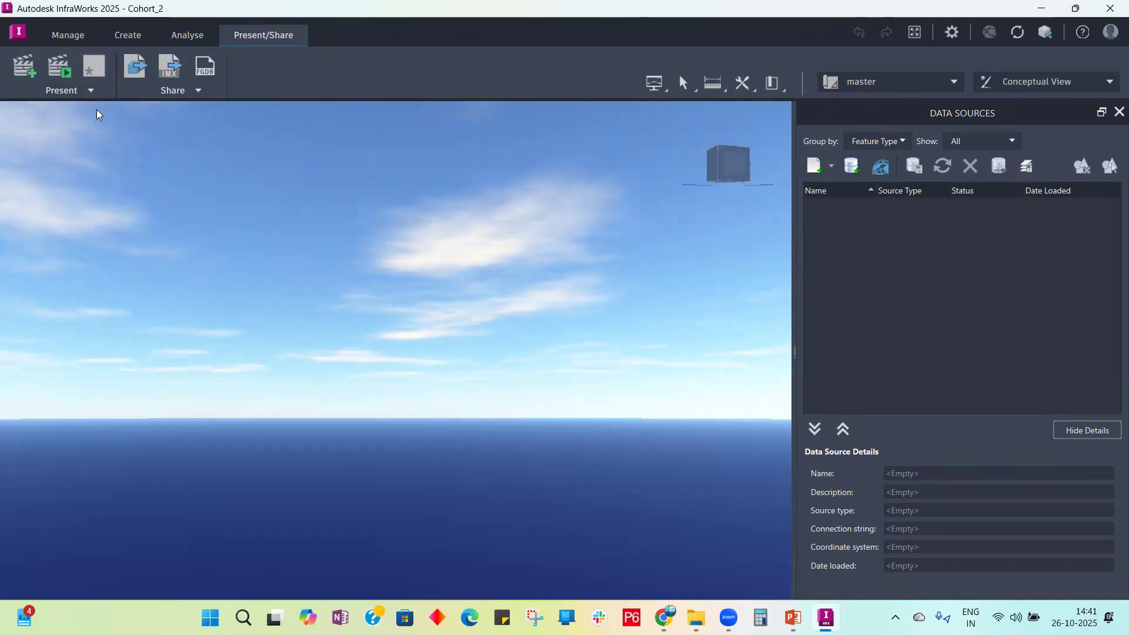
{"action": "left_click", "coordinate": [207, 90]}
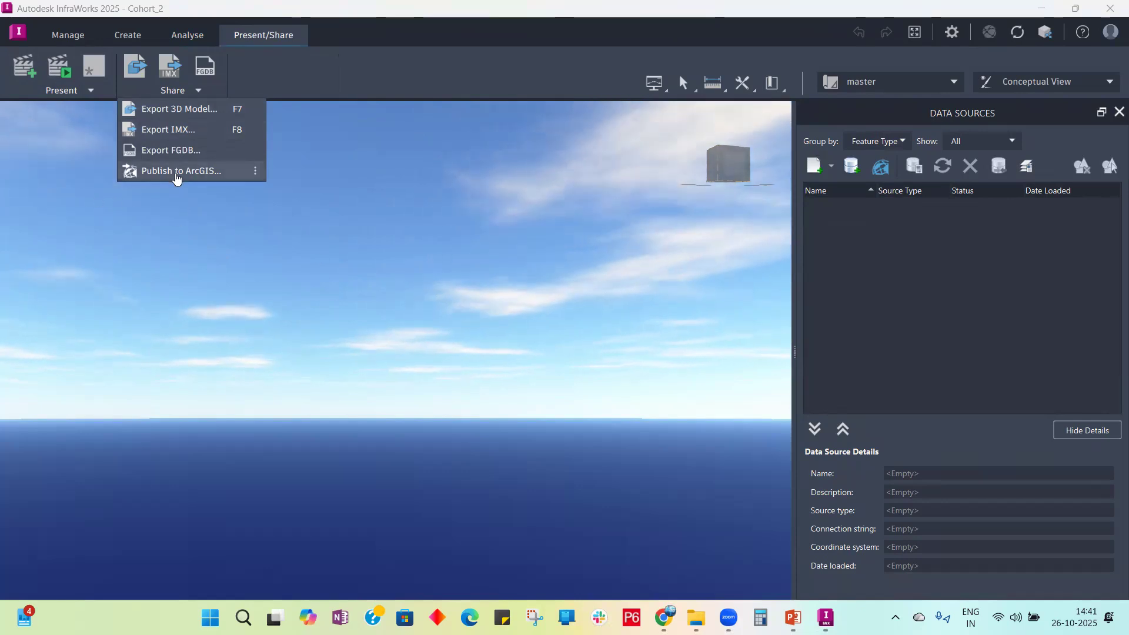
{"action": "left_click", "coordinate": [311, 211]}
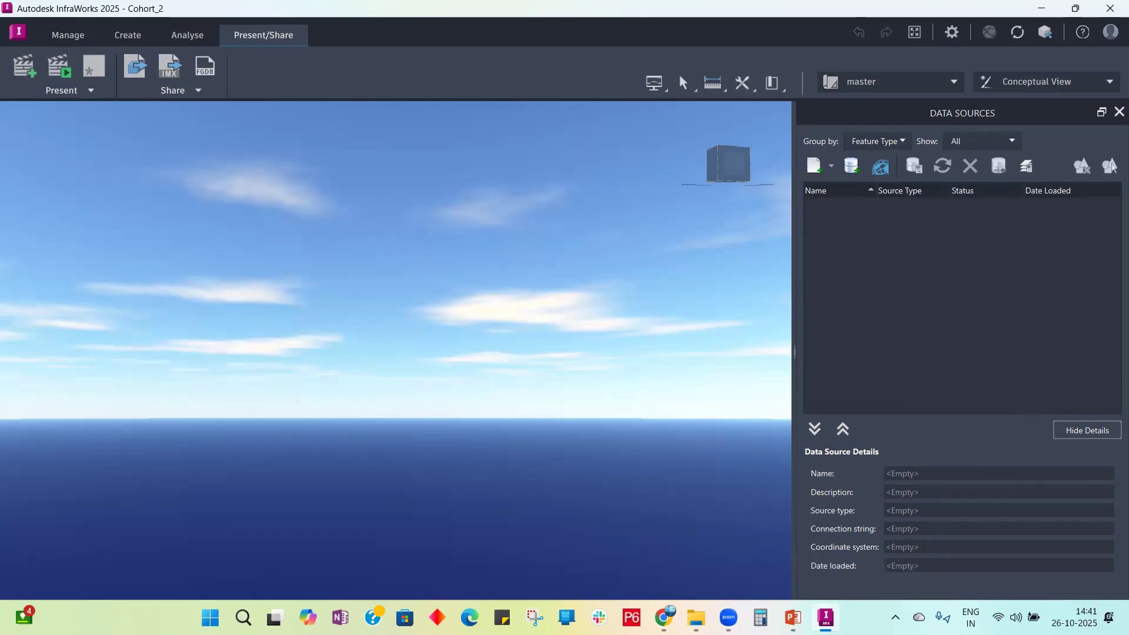
Step: Switch to the PowerPoint slide show and go to slide 12 on creating a new proposal
{"action": "left_click", "coordinate": [793, 618]}
{"action": "key", "text": "Right"}
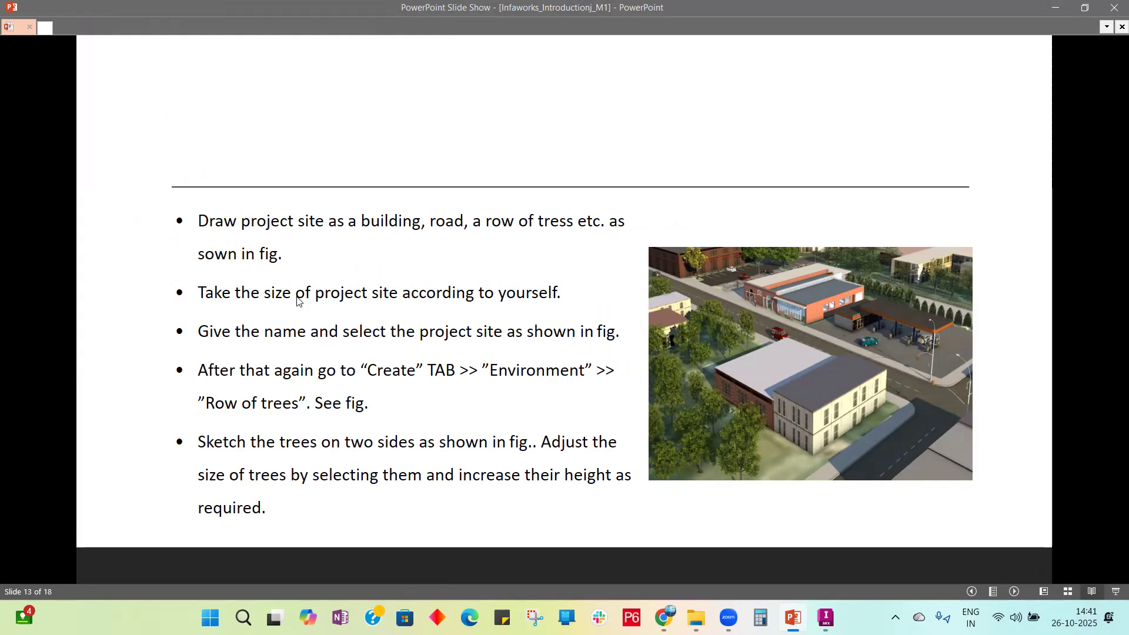
{"action": "key", "text": "Left"}
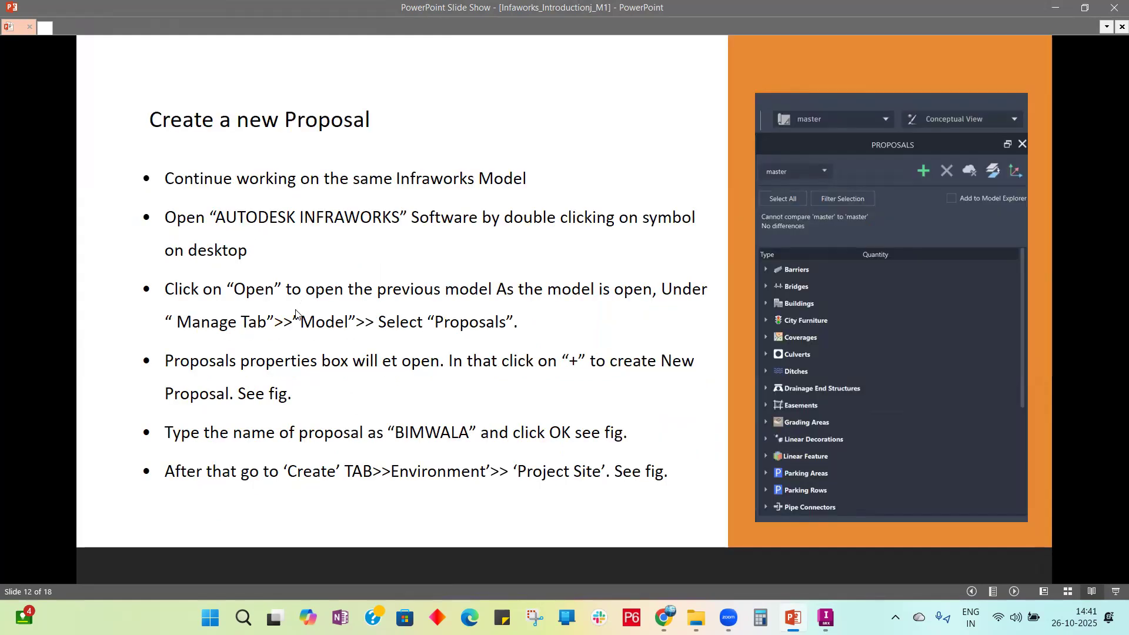
{"action": "key", "text": "Left"}
{"action": "key", "text": "Right"}
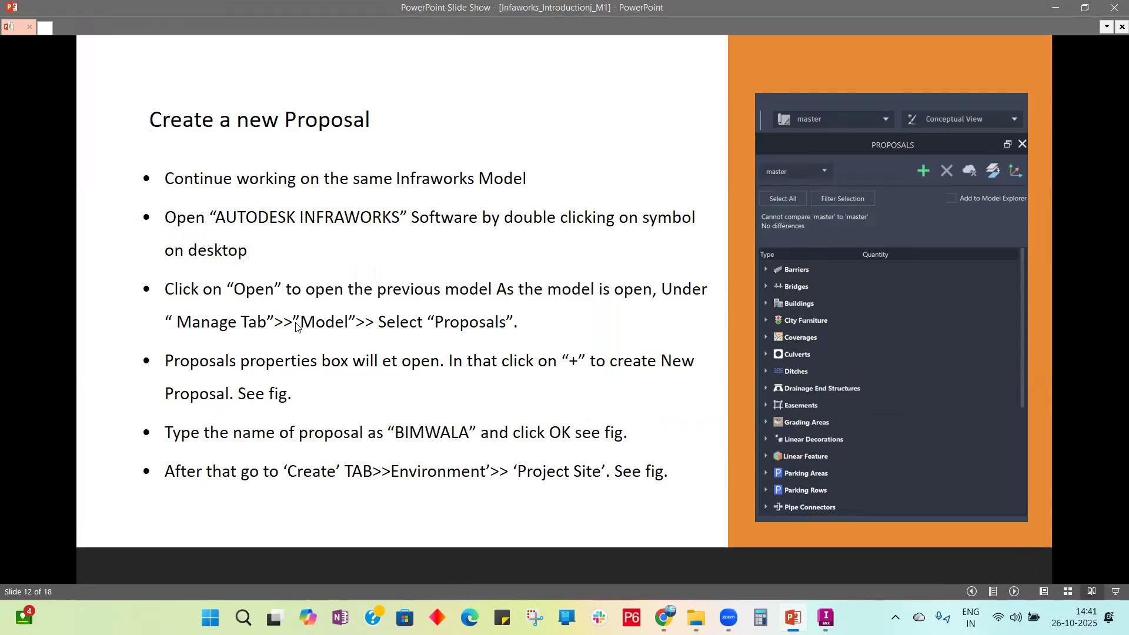
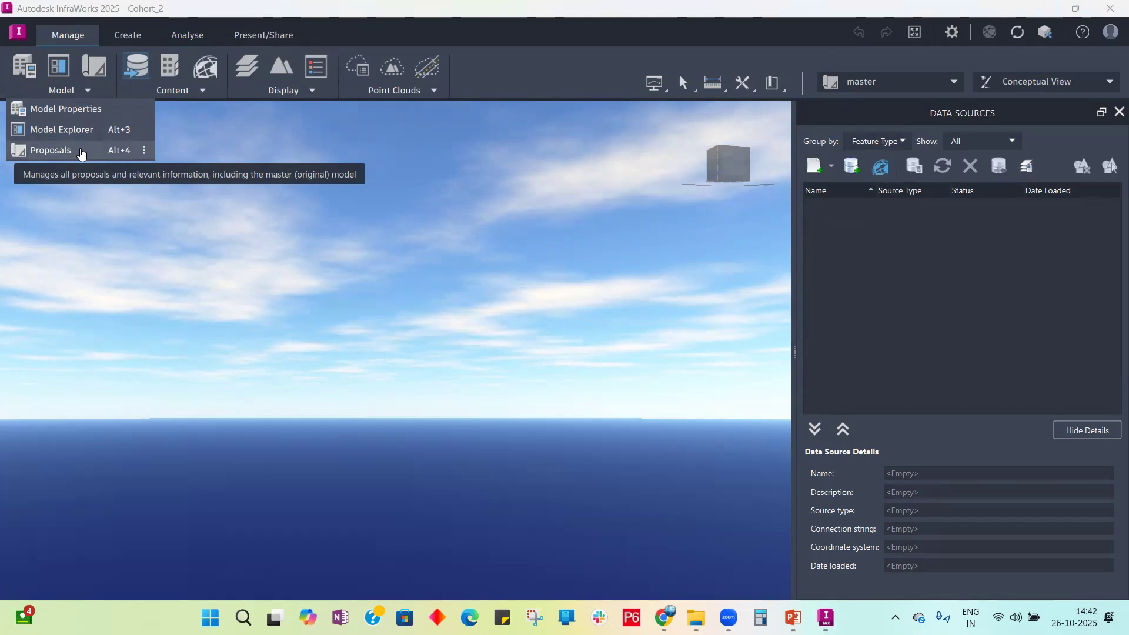
Step: Show the model's proposals in place of the data sources and add a new proposal named Batch_2
{"action": "left_click", "coordinate": [82, 152]}
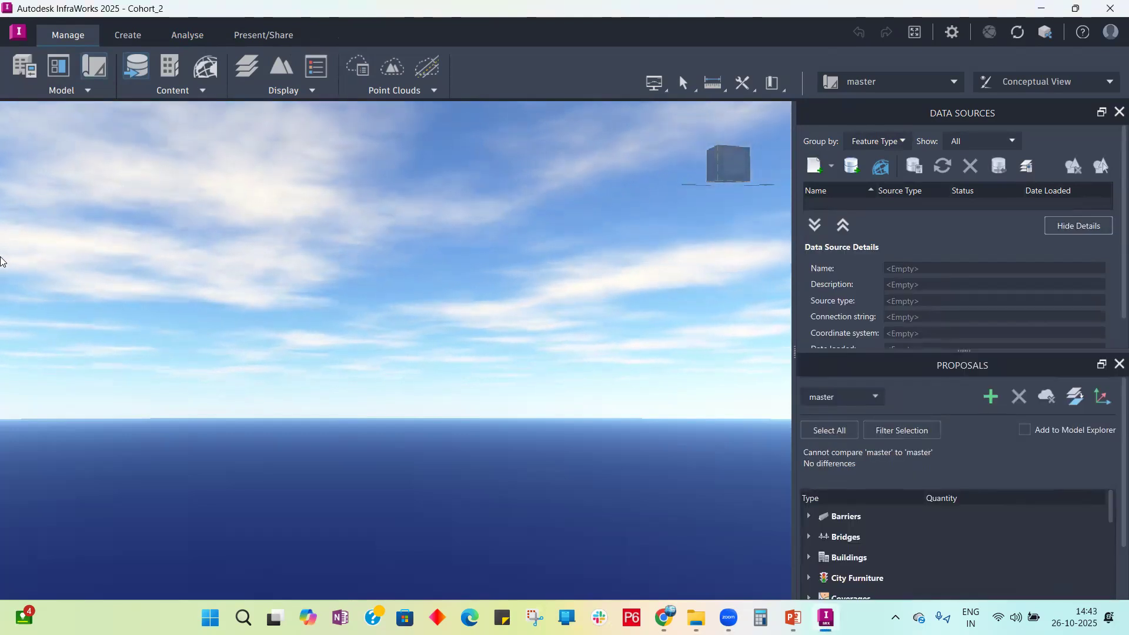
{"action": "left_click", "coordinate": [1118, 112]}
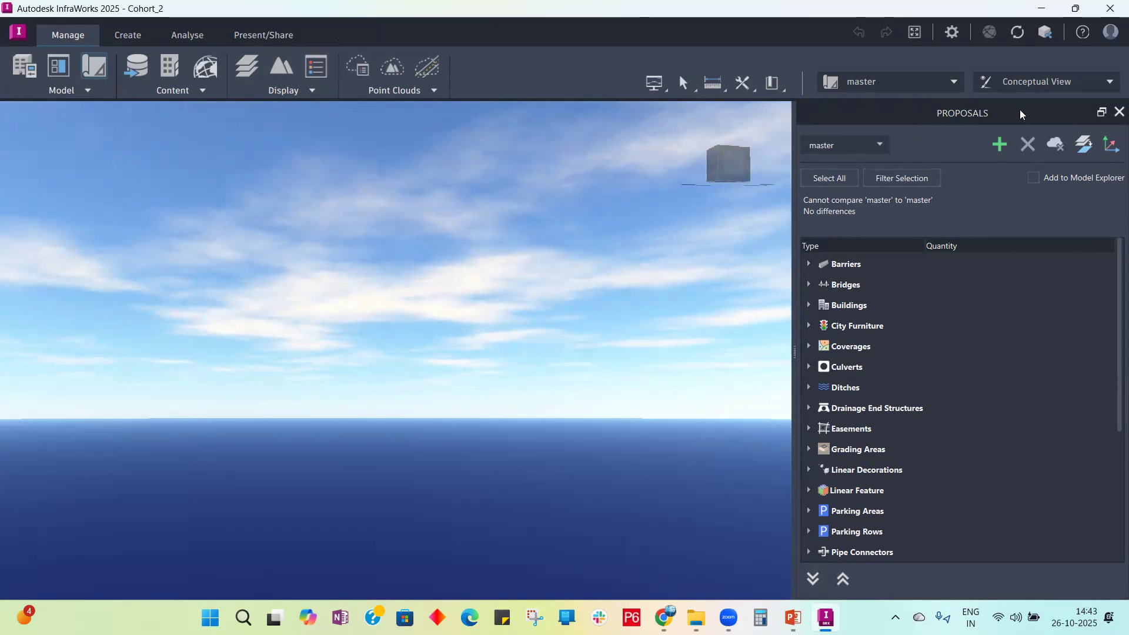
{"action": "left_click", "coordinate": [1001, 147]}
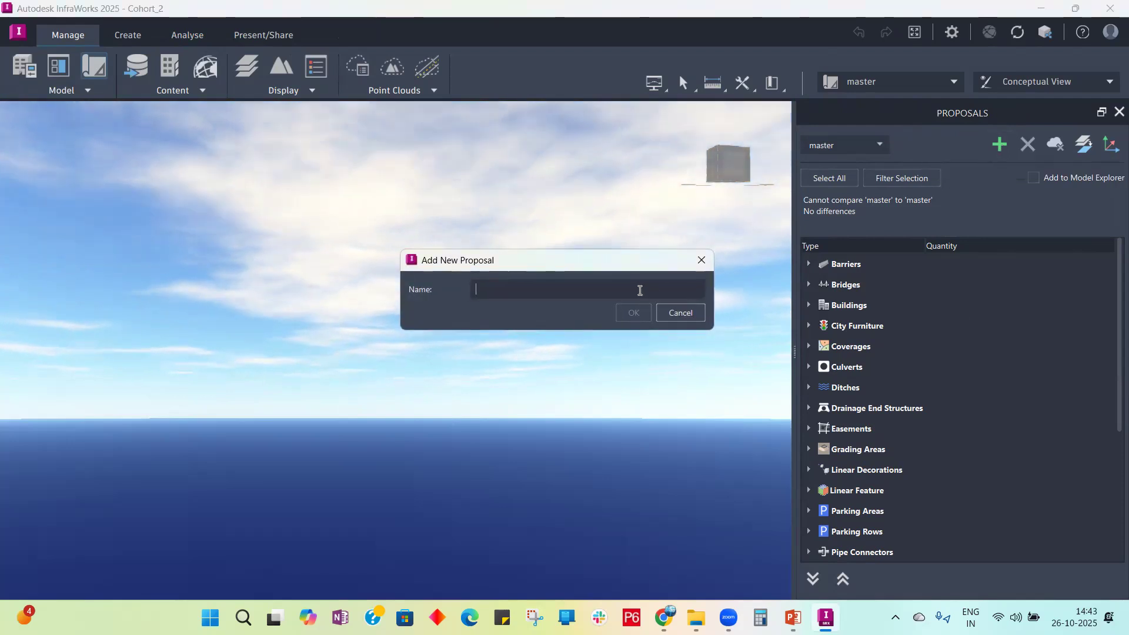
{"action": "type", "text": "Batch_2"}
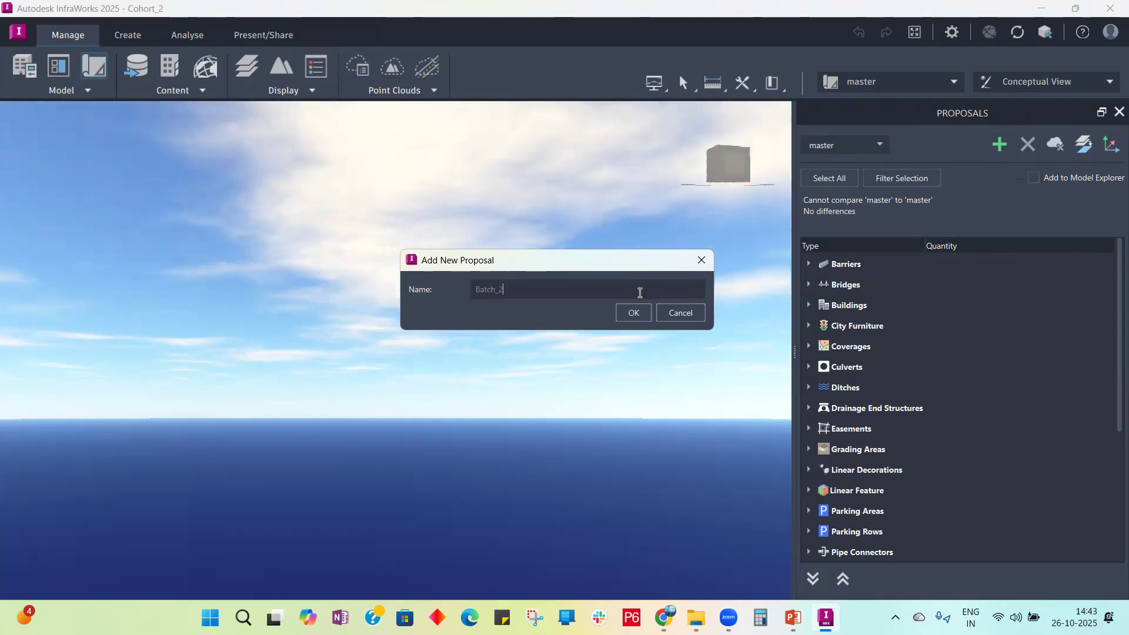
{"action": "key", "text": "Return"}
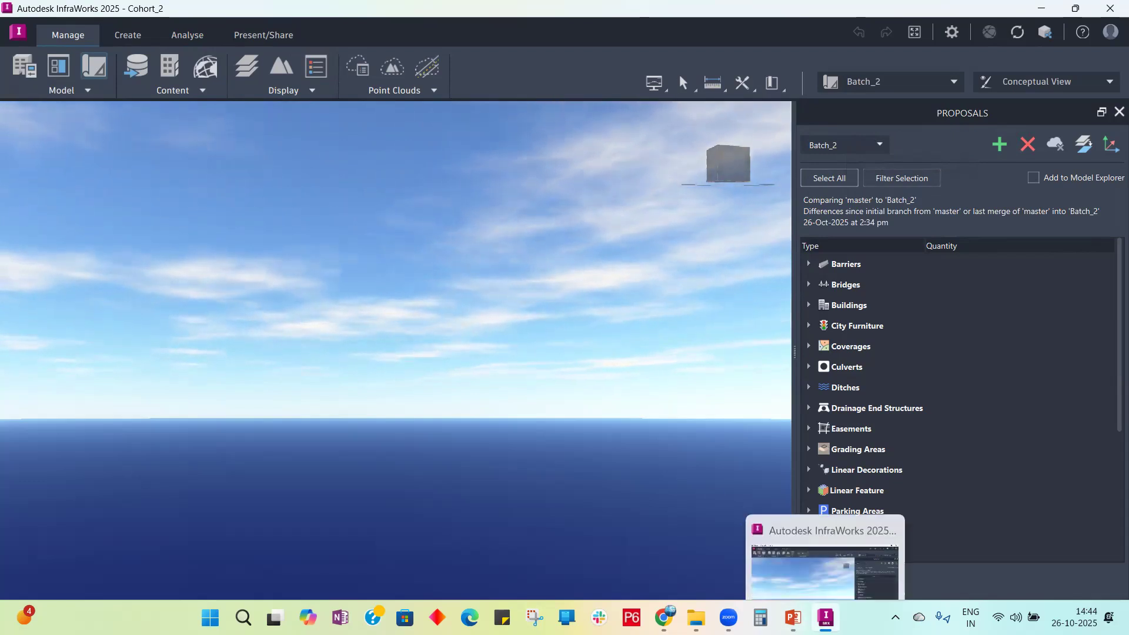
Step: Review slides 12 to 15 of the PowerPoint slide show on proposals and project sites, ending on slide 13, and return to InfraWorks
{"action": "left_click", "coordinate": [793, 618]}
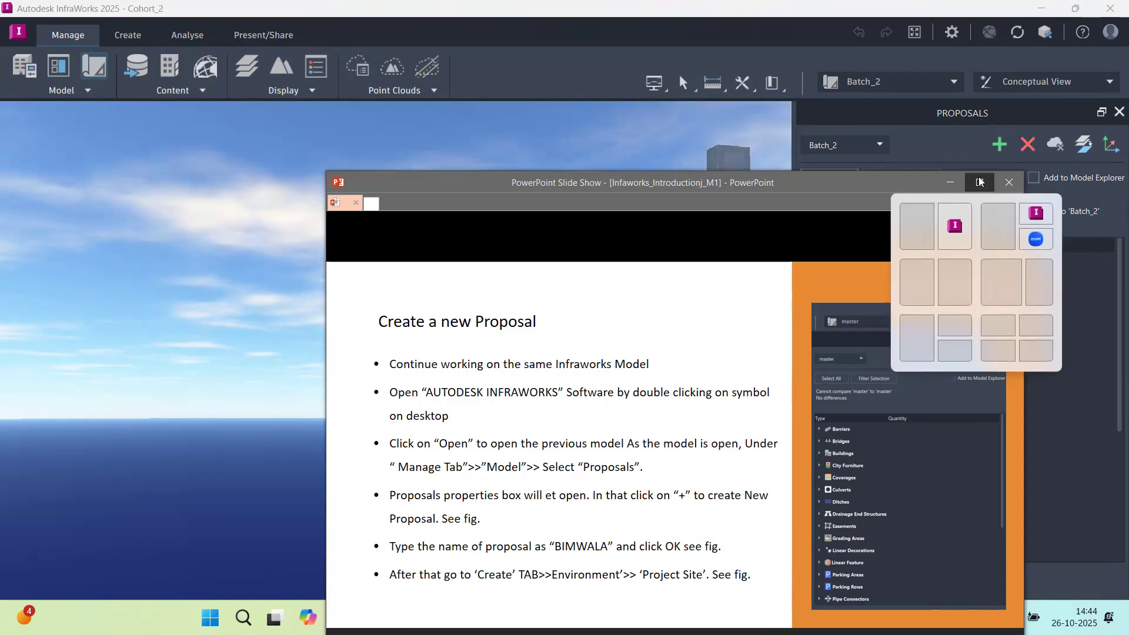
{"action": "left_click", "coordinate": [980, 181]}
{"action": "left_click", "coordinate": [744, 343]}
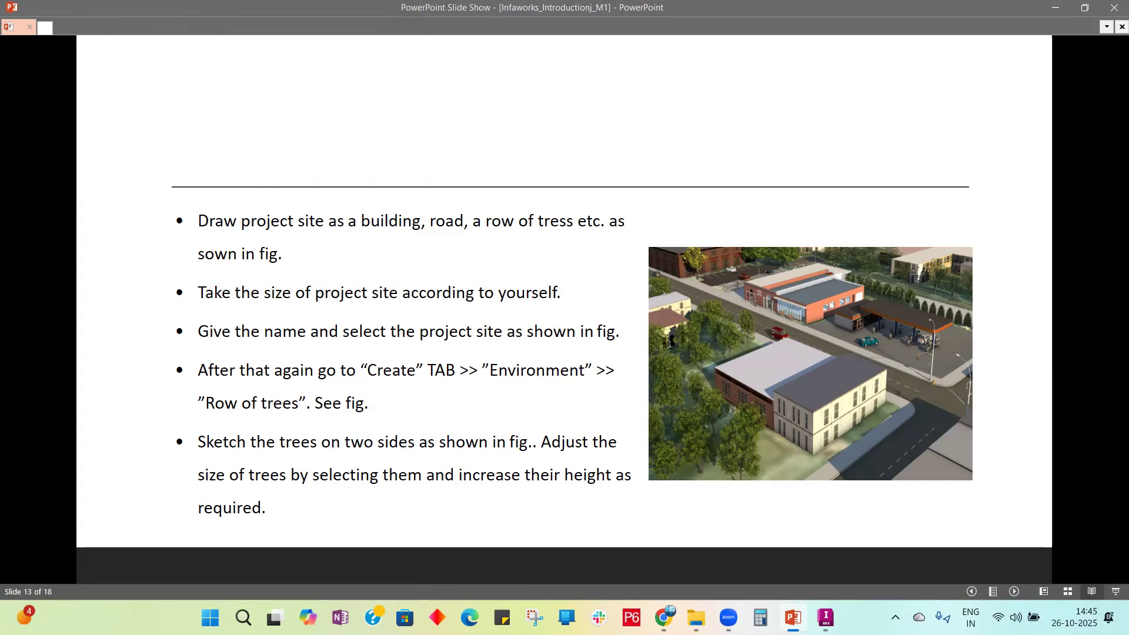
{"action": "left_click", "coordinate": [129, 345]}
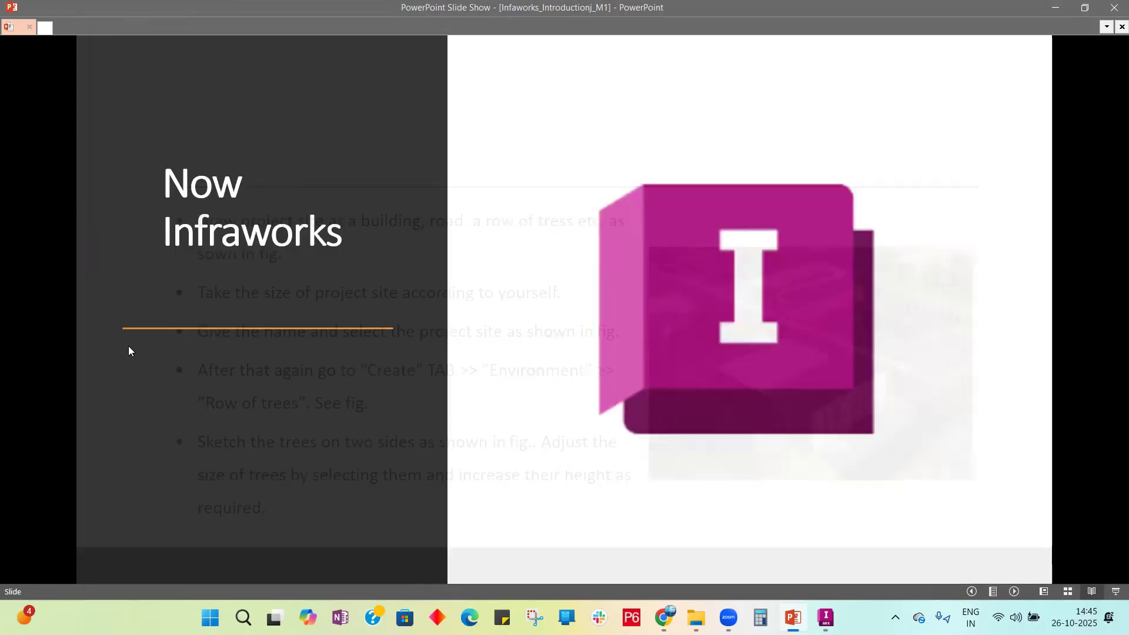
{"action": "left_click", "coordinate": [128, 346]}
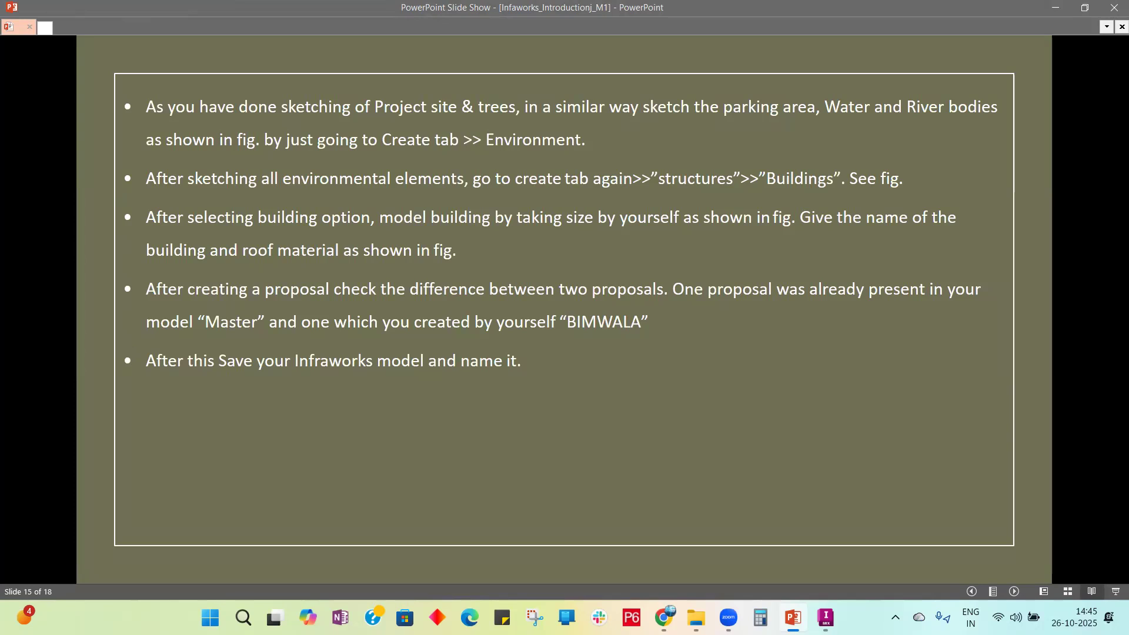
{"action": "key", "text": "Left"}
{"action": "key", "text": "Left"}
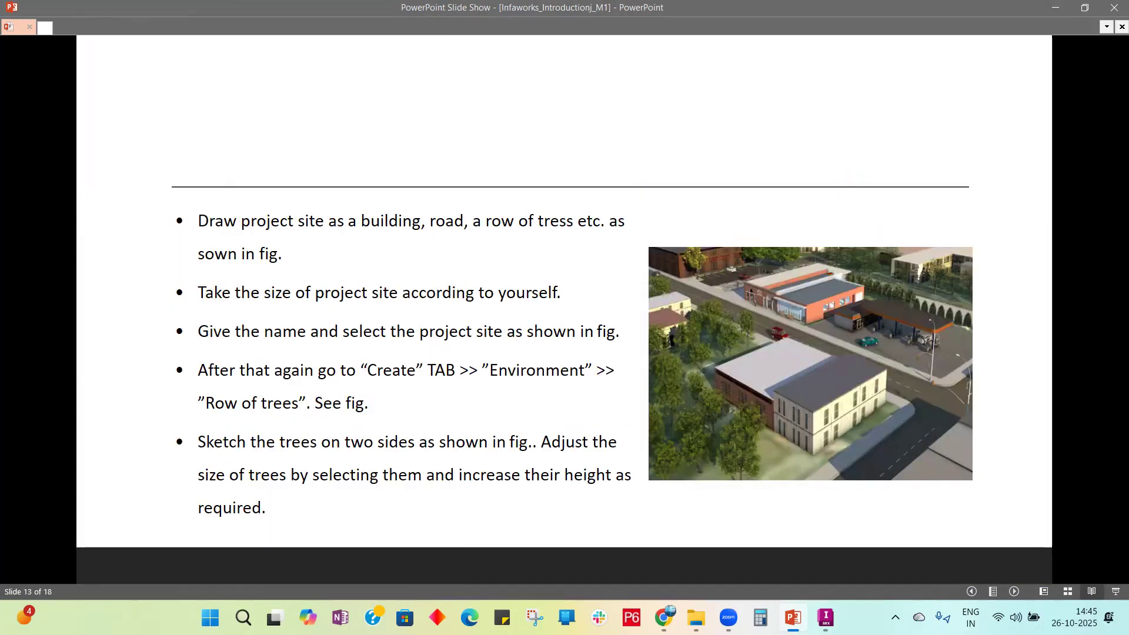
{"action": "double_click", "coordinate": [792, 618]}
{"action": "left_click", "coordinate": [793, 617]}
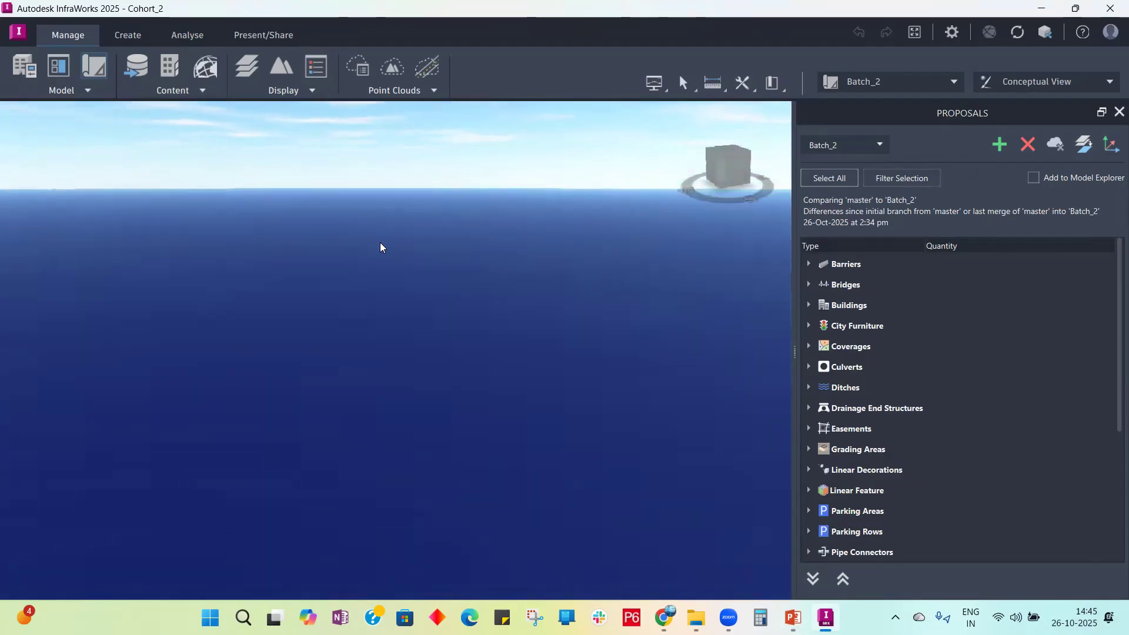
Step: Sketch a rectangular project site of about 33,800 m2 in the Batch_2 proposal, working in a north-up top view
{"action": "left_click_drag", "start_coordinate": [380, 242], "coordinate": [342, 371]}
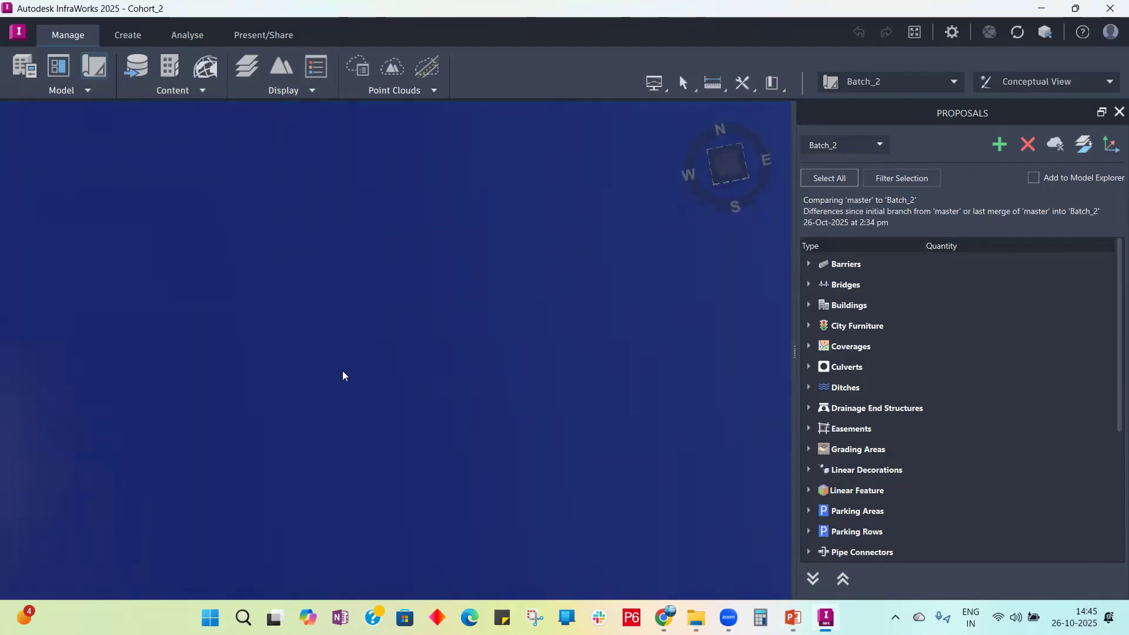
{"action": "left_click", "coordinate": [731, 161]}
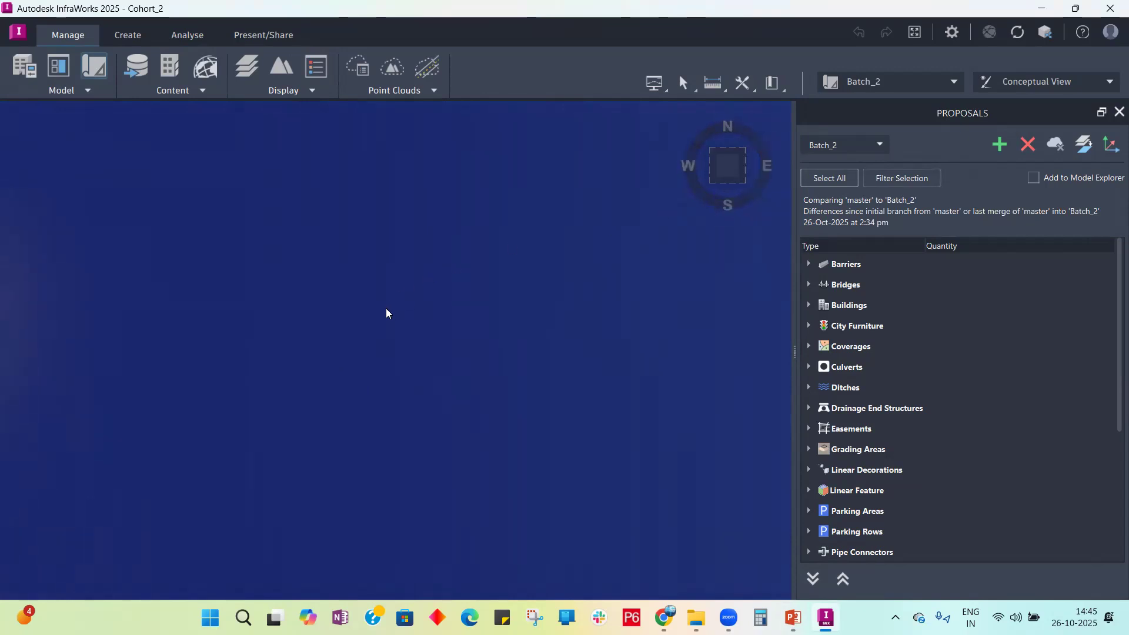
{"action": "left_click", "coordinate": [127, 36]}
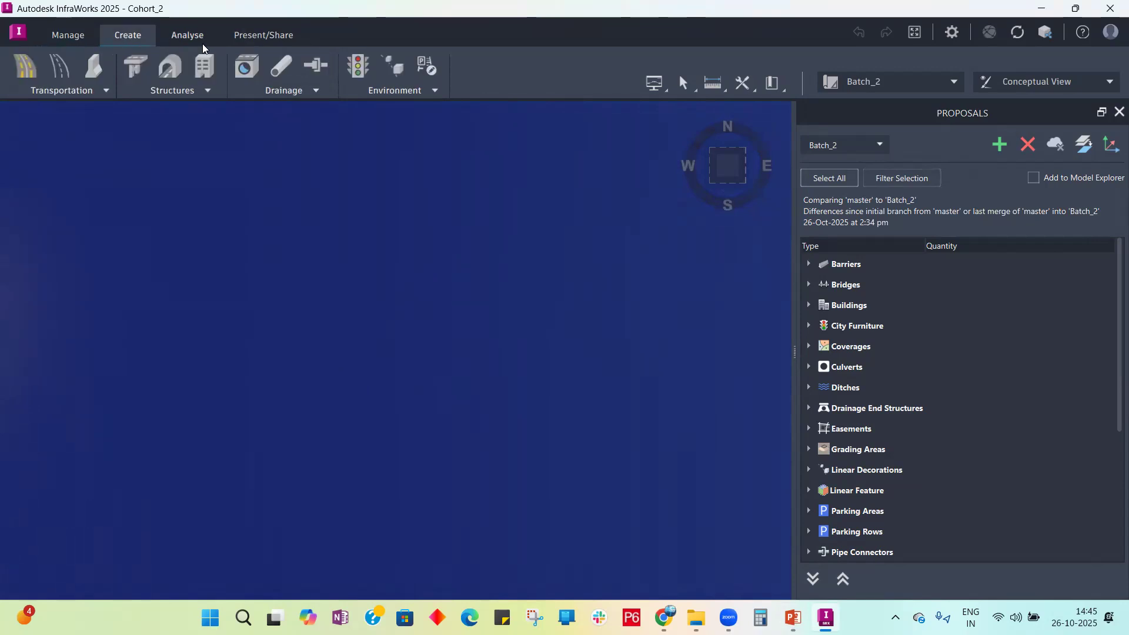
{"action": "left_click", "coordinate": [435, 91]}
{"action": "left_click", "coordinate": [433, 98]}
{"action": "left_click", "coordinate": [433, 95]}
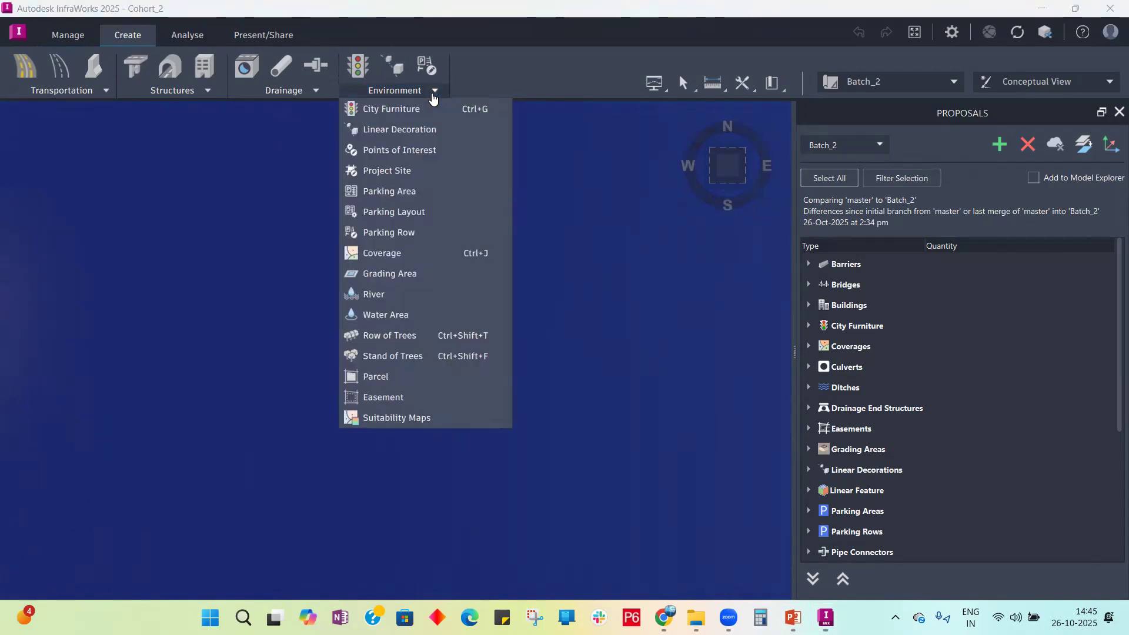
{"action": "left_click", "coordinate": [411, 171]}
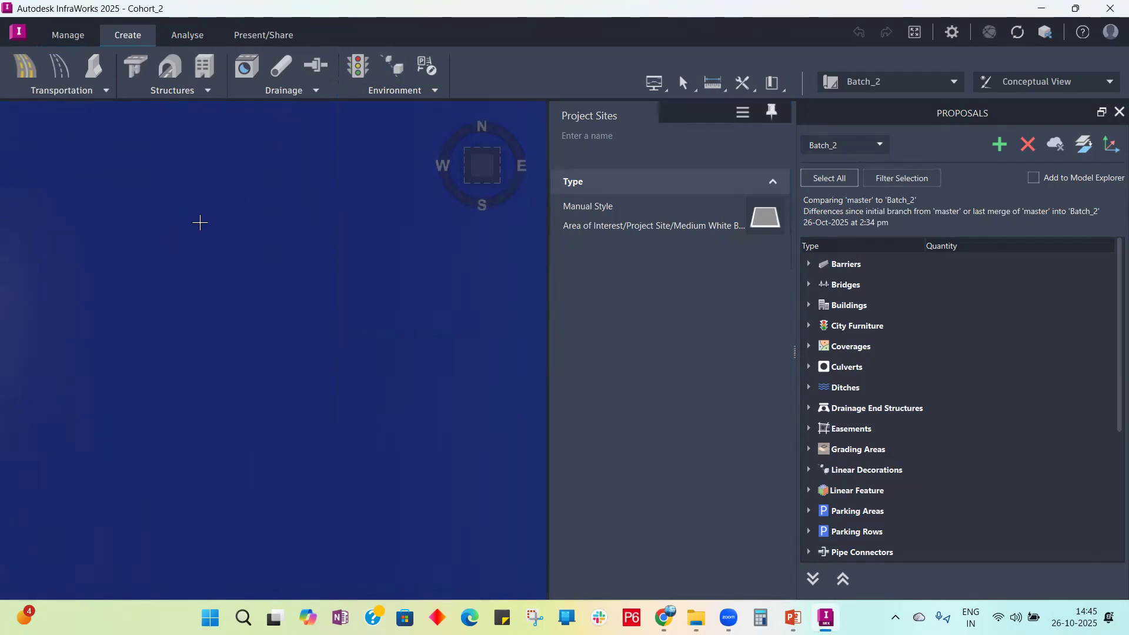
{"action": "left_click_drag", "start_coordinate": [204, 229], "coordinate": [261, 226]}
{"action": "left_click", "coordinate": [295, 226]}
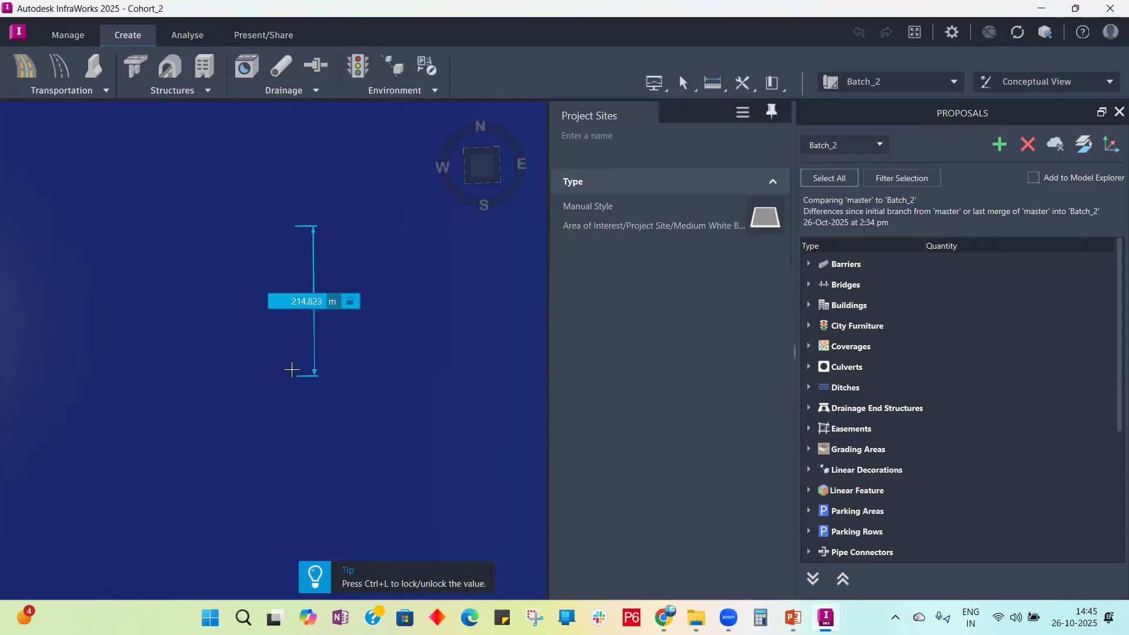
{"action": "left_click", "coordinate": [295, 374]}
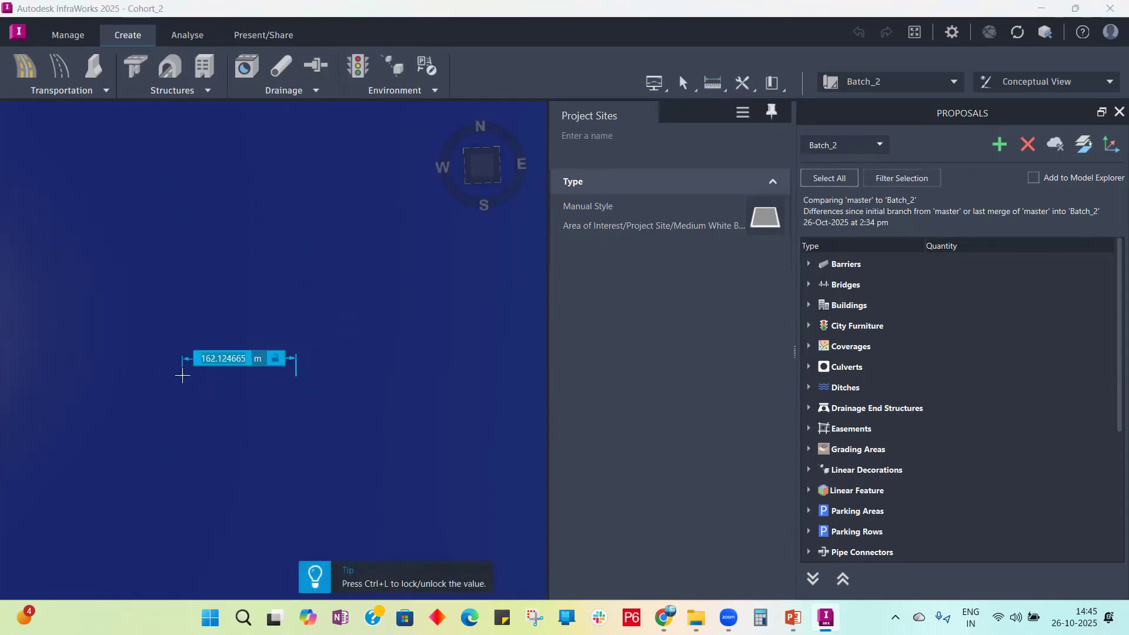
{"action": "left_click", "coordinate": [189, 376]}
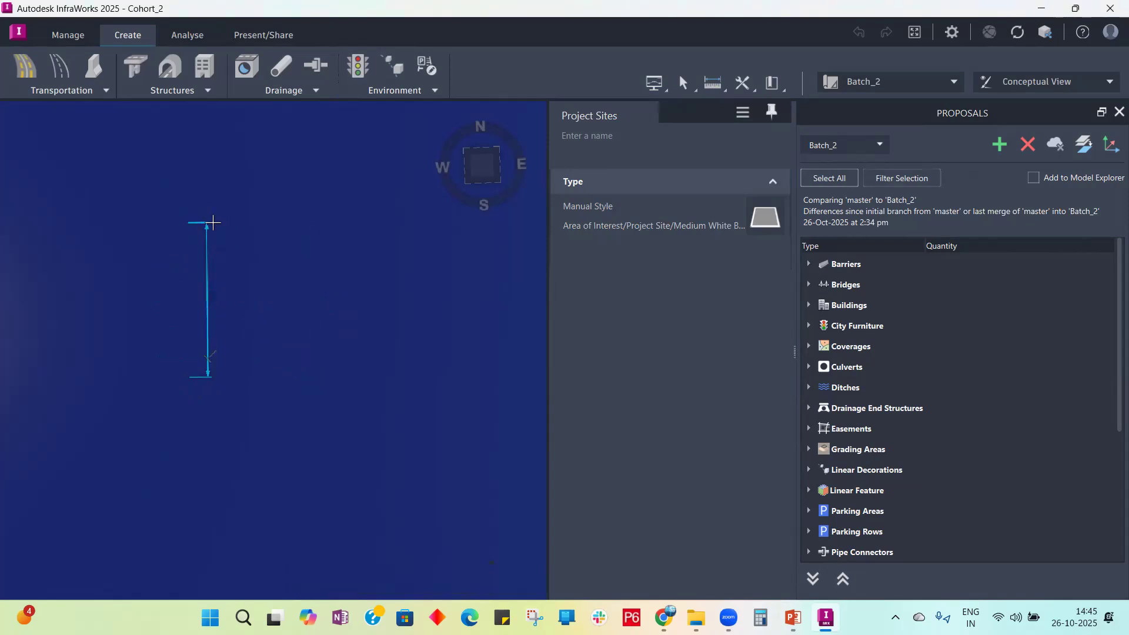
{"action": "left_click", "coordinate": [190, 222]}
{"action": "double_click", "coordinate": [296, 223]}
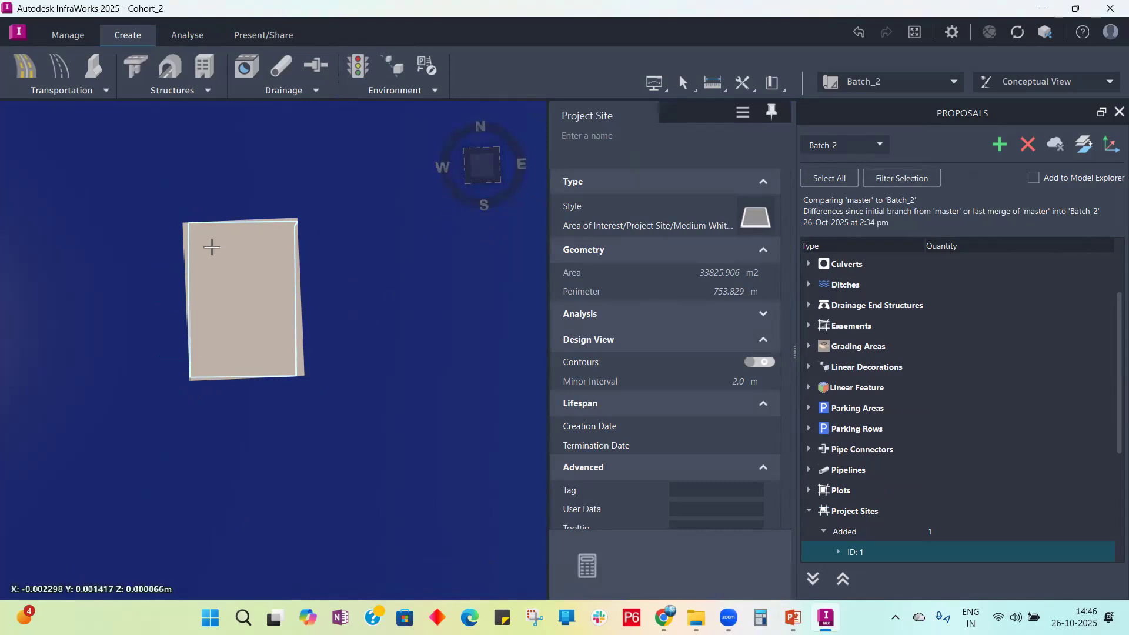
Step: Sketch a second, triangular project site of about 26,000 m2 east of the first one and leave the tool
{"action": "scroll", "coordinate": [212, 243], "scroll_direction": "down", "scroll_amount": 2}
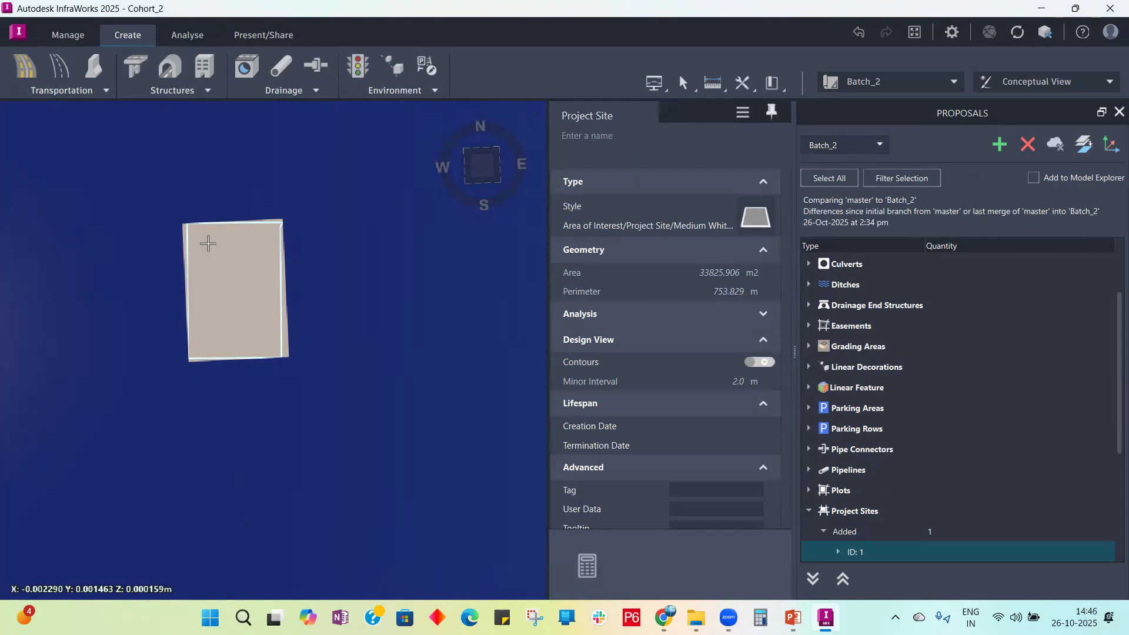
{"action": "left_click", "coordinate": [362, 239]}
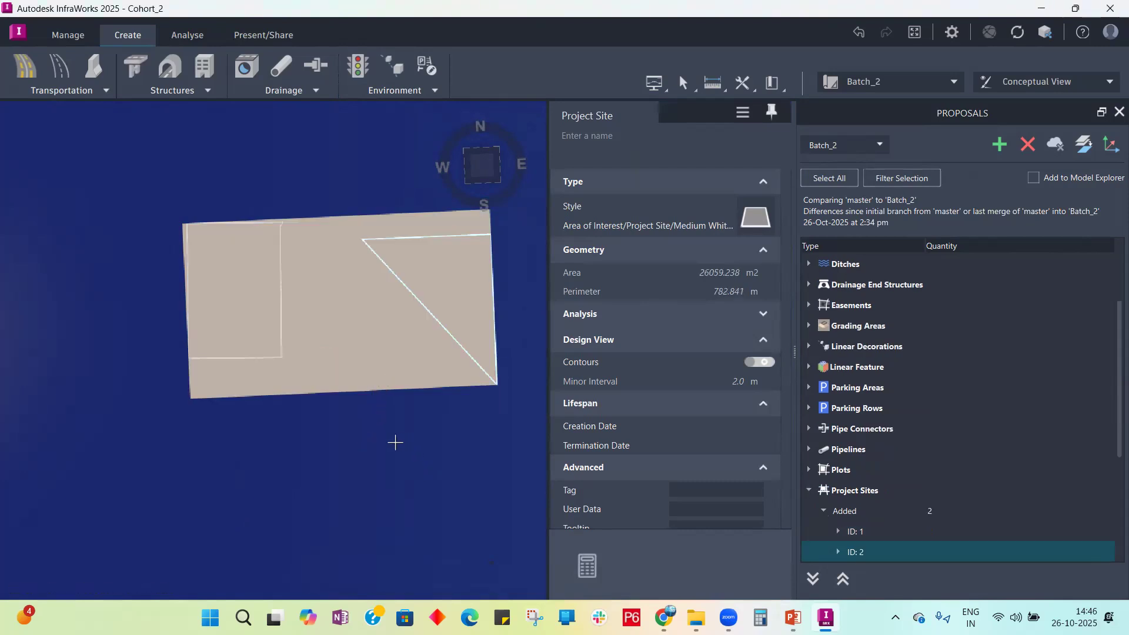
{"action": "key", "text": "Escape"}
{"action": "key", "text": "Escape"}
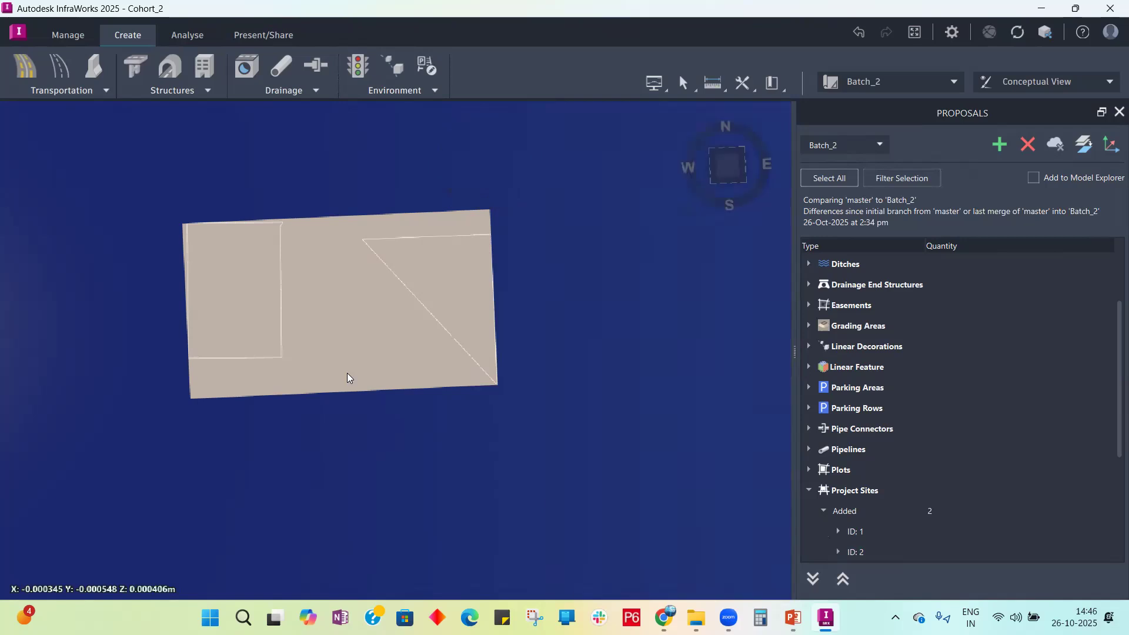
Step: Inspect the two project sites from an angle and undo both of them
{"action": "scroll", "coordinate": [347, 373], "scroll_direction": "up", "scroll_amount": 5}
{"action": "scroll", "coordinate": [350, 379], "scroll_direction": "down", "scroll_amount": 6}
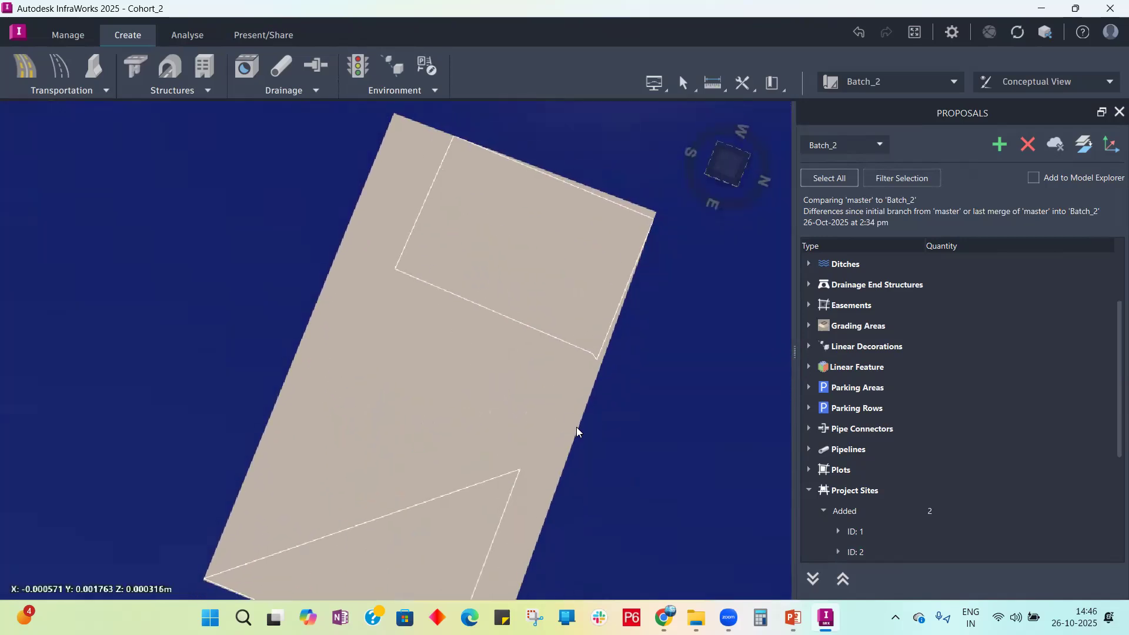
{"action": "middle_click_drag", "start_coordinate": [601, 373], "coordinate": [563, 422]}
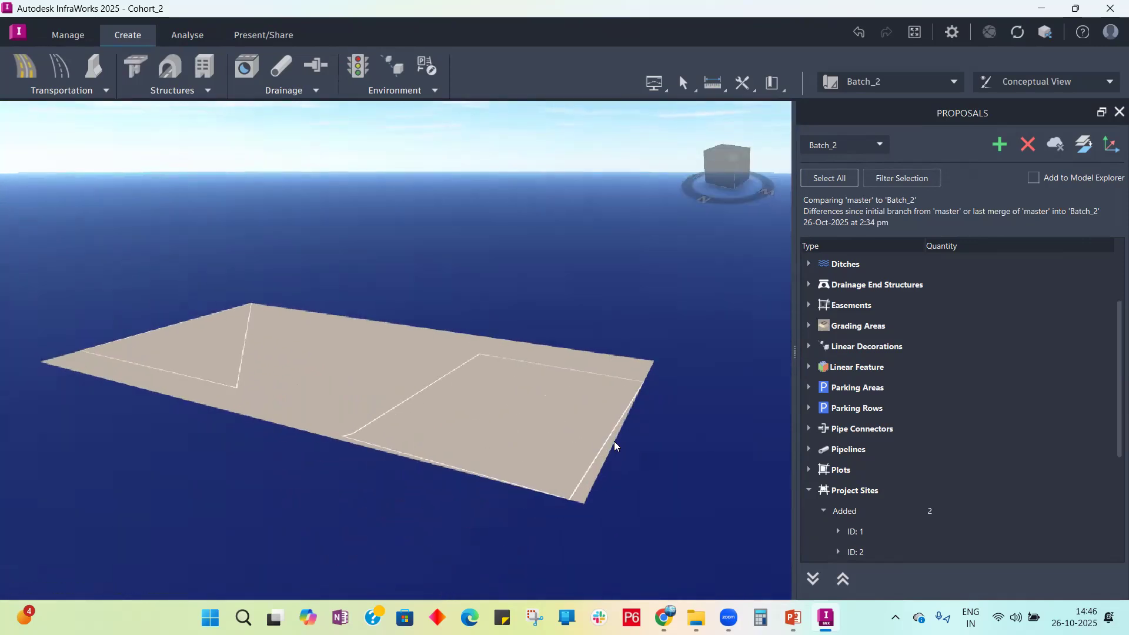
{"action": "key", "text": "ctrl+z"}
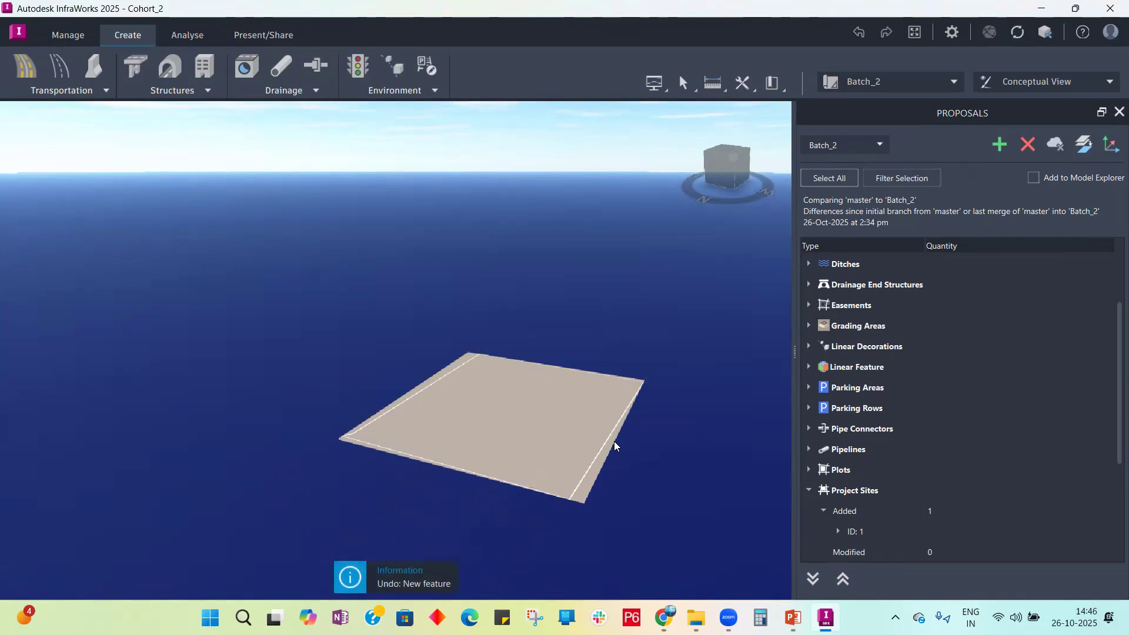
{"action": "key", "text": "ctrl+z"}
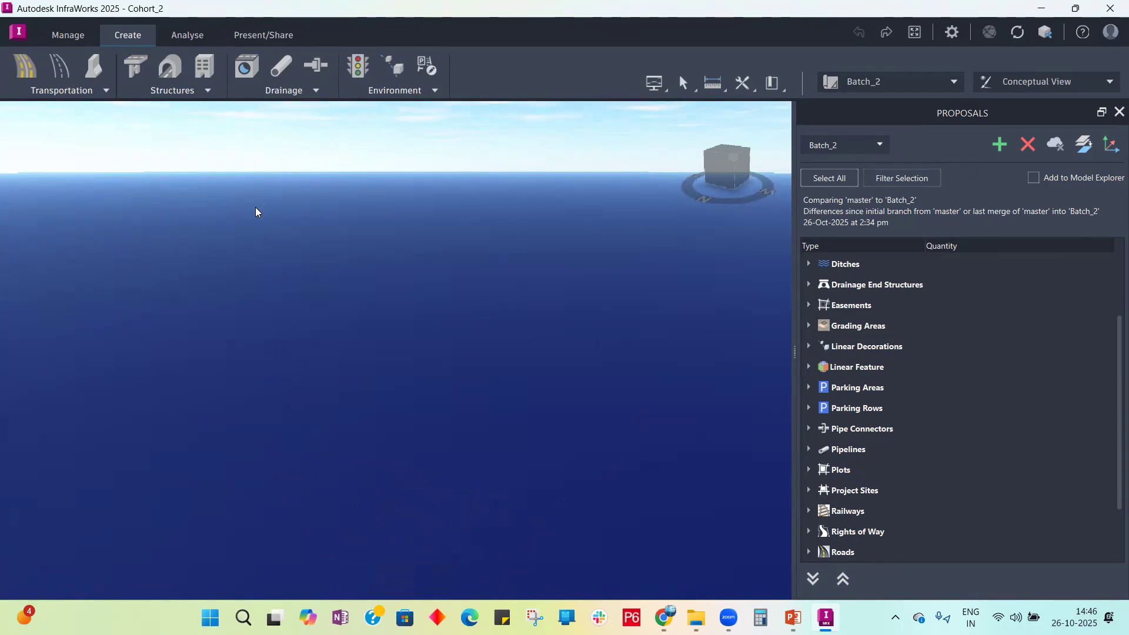
Step: Sketch a project site from only two points about 190 m apart and leave the tool
{"action": "left_click", "coordinate": [132, 42]}
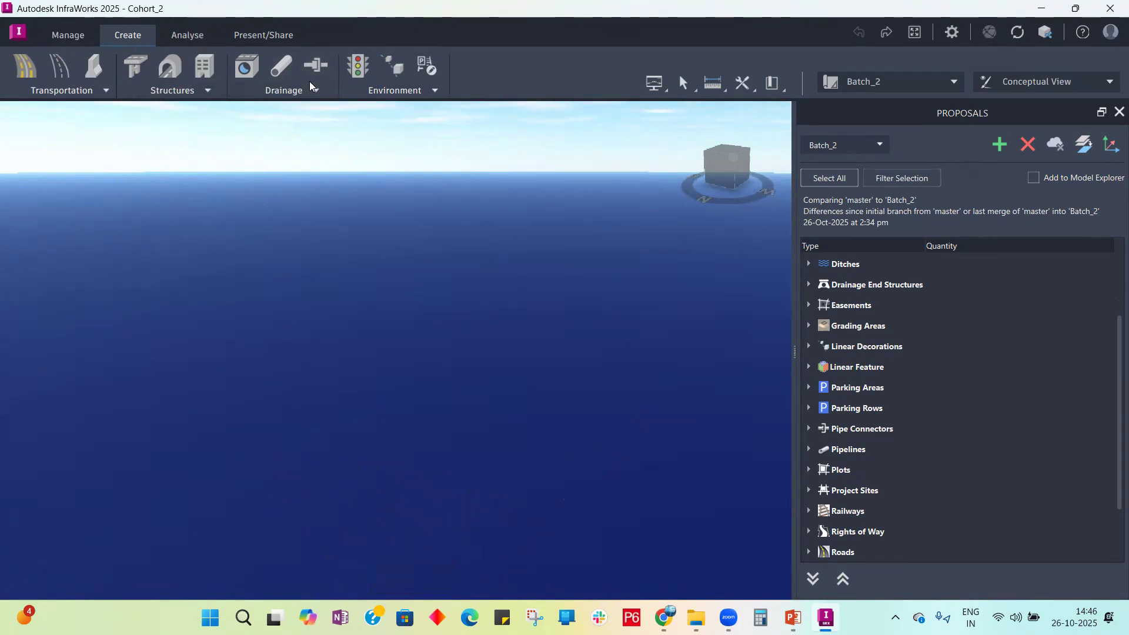
{"action": "left_click", "coordinate": [433, 91]}
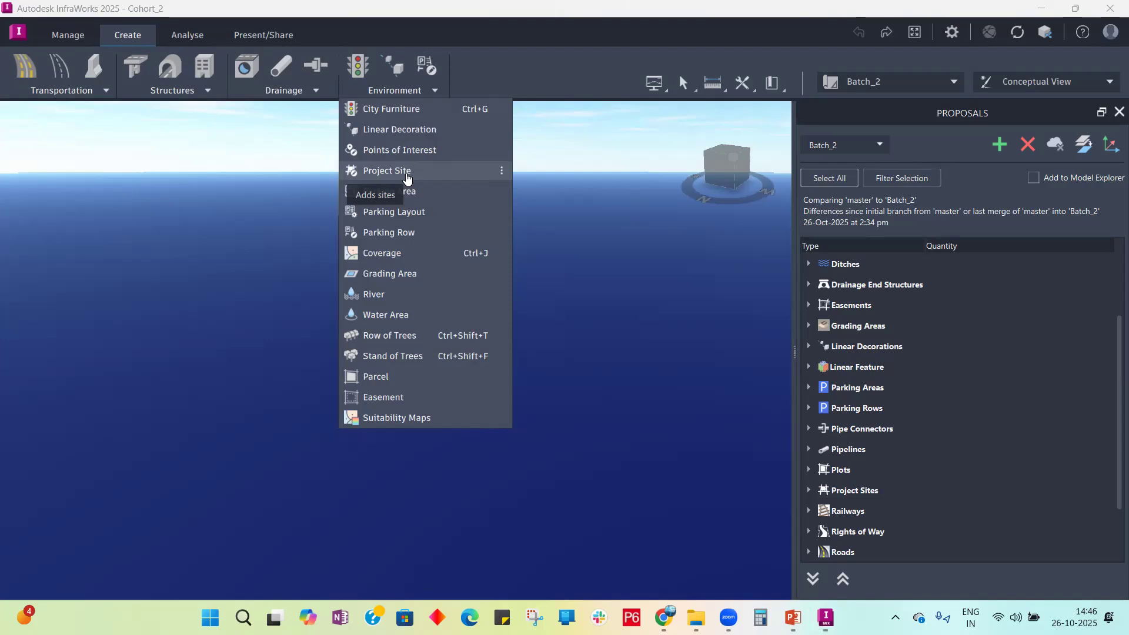
{"action": "left_click", "coordinate": [372, 171]}
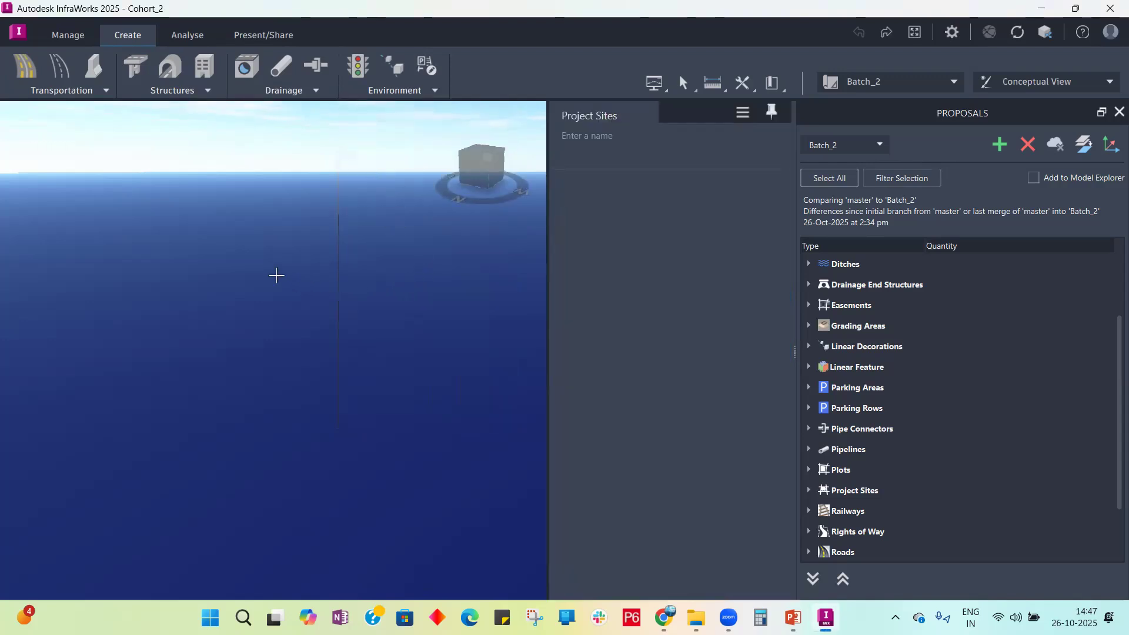
{"action": "left_click", "coordinate": [240, 339]}
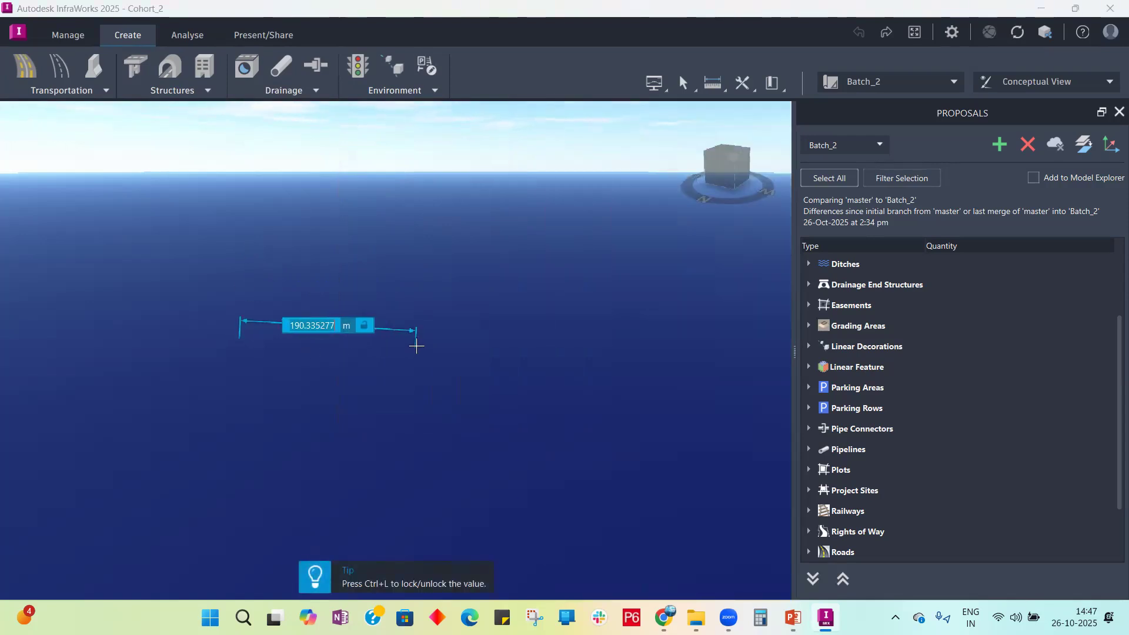
{"action": "double_click", "coordinate": [418, 345]}
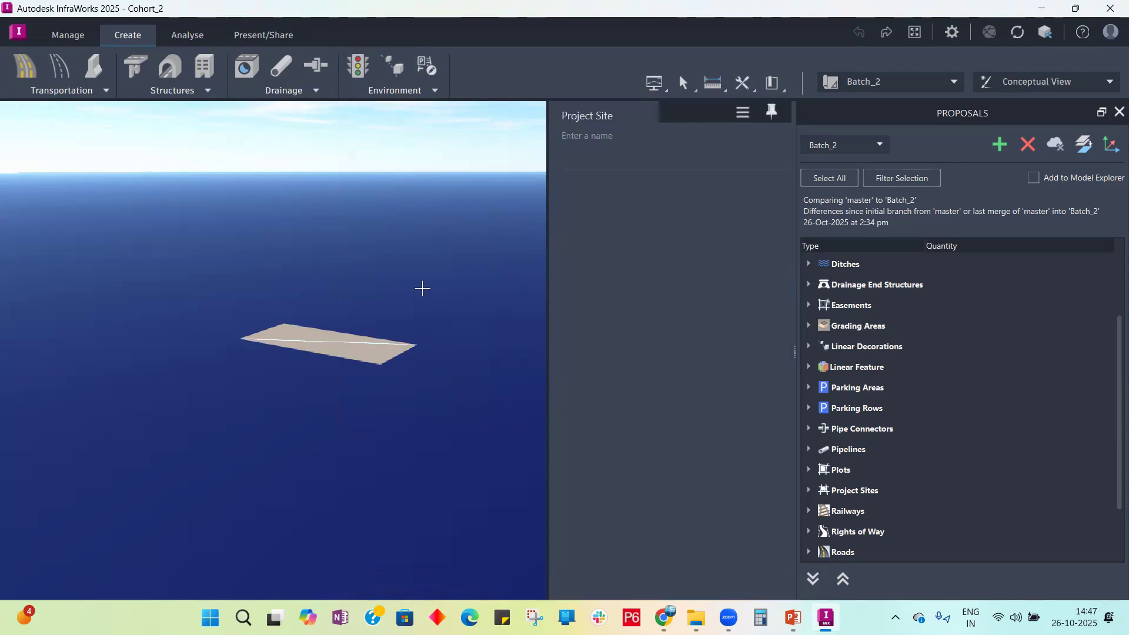
{"action": "mouse_move", "coordinate": [469, 166]}
{"action": "left_mouse_down"}
{"action": "mouse_move", "coordinate": [491, 186]}
{"action": "mouse_move", "coordinate": [413, 235]}
{"action": "left_mouse_up"}
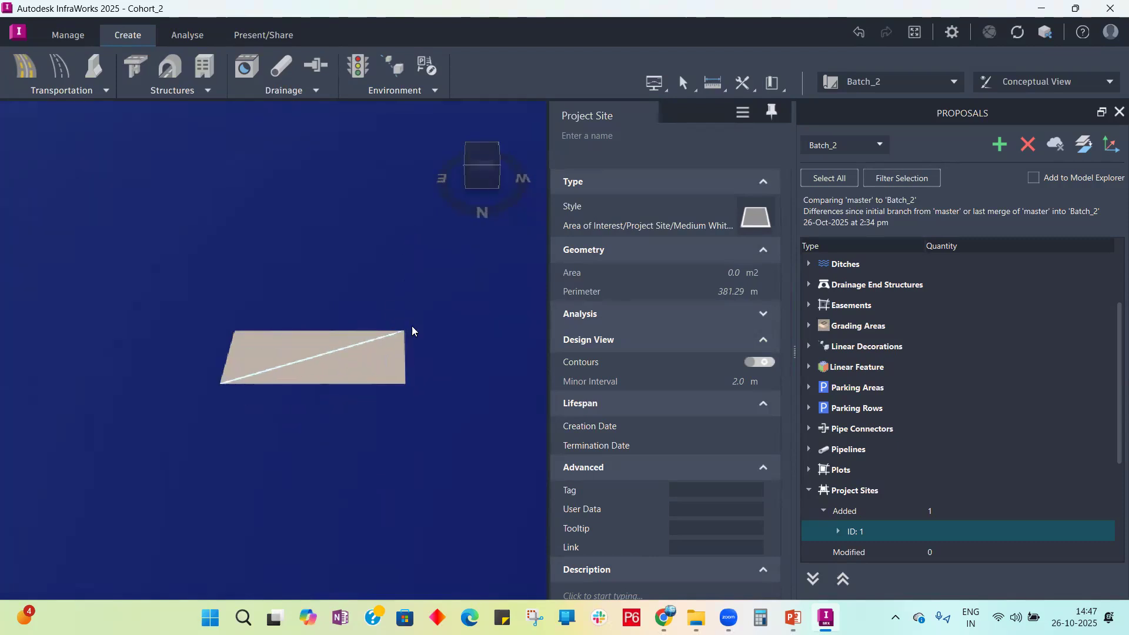
{"action": "left_click", "coordinate": [410, 325]}
{"action": "left_click_drag", "start_coordinate": [370, 327], "coordinate": [330, 318]}
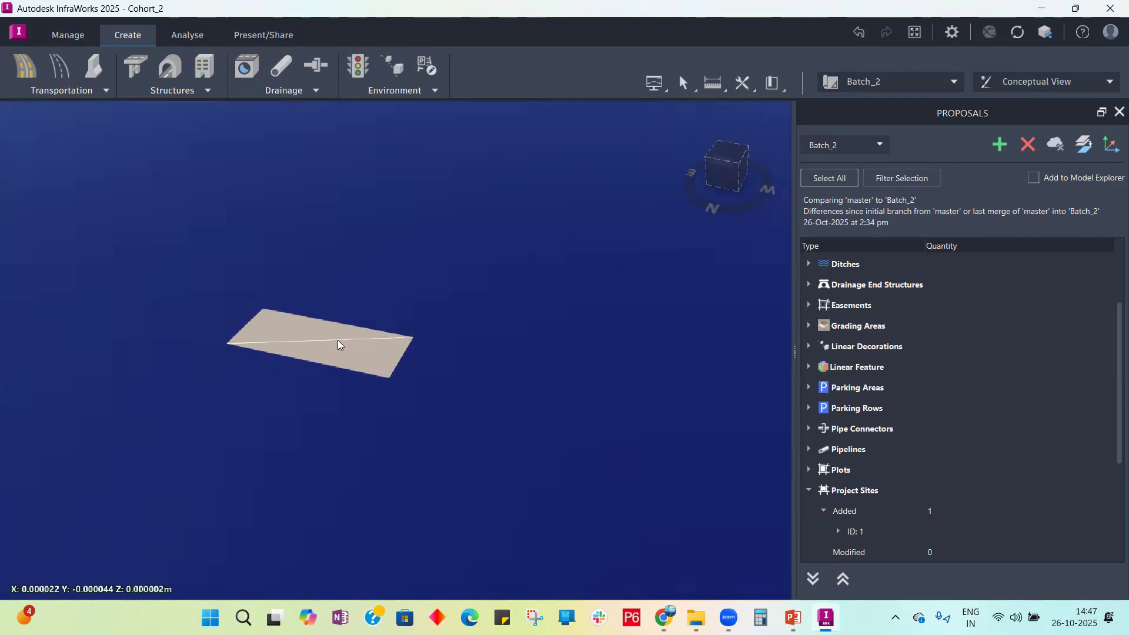
Step: Inspect the two-point project site from above and undo it
{"action": "scroll", "coordinate": [338, 340], "scroll_direction": "up", "scroll_amount": 8}
{"action": "scroll", "coordinate": [375, 292], "scroll_direction": "down", "scroll_amount": 8}
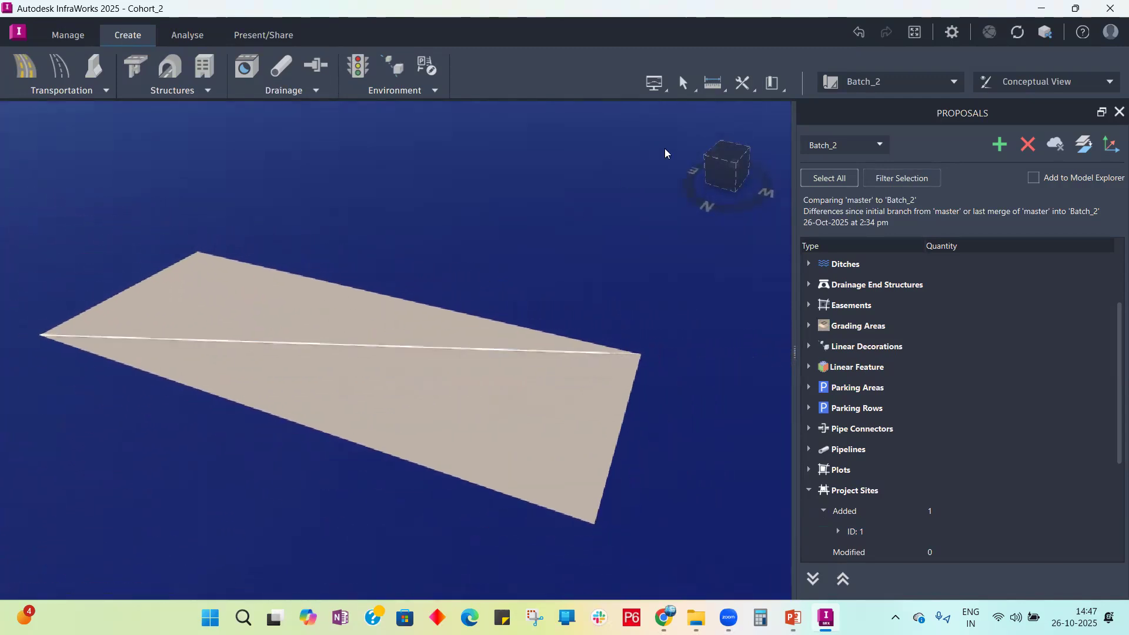
{"action": "left_click", "coordinate": [733, 156]}
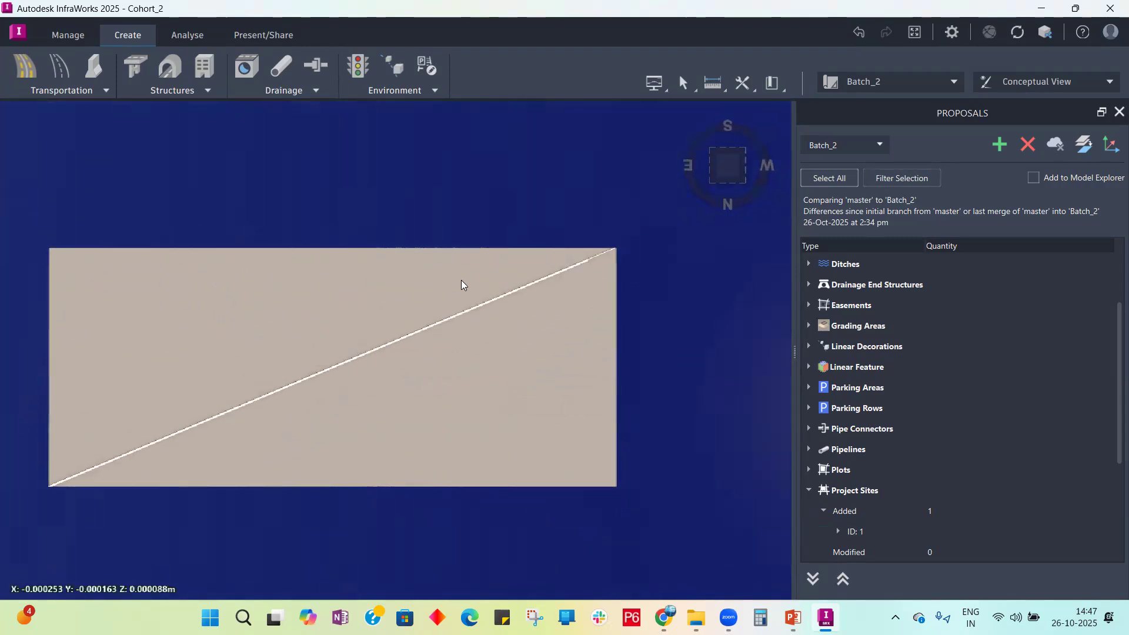
{"action": "key", "text": "ctrl+z"}
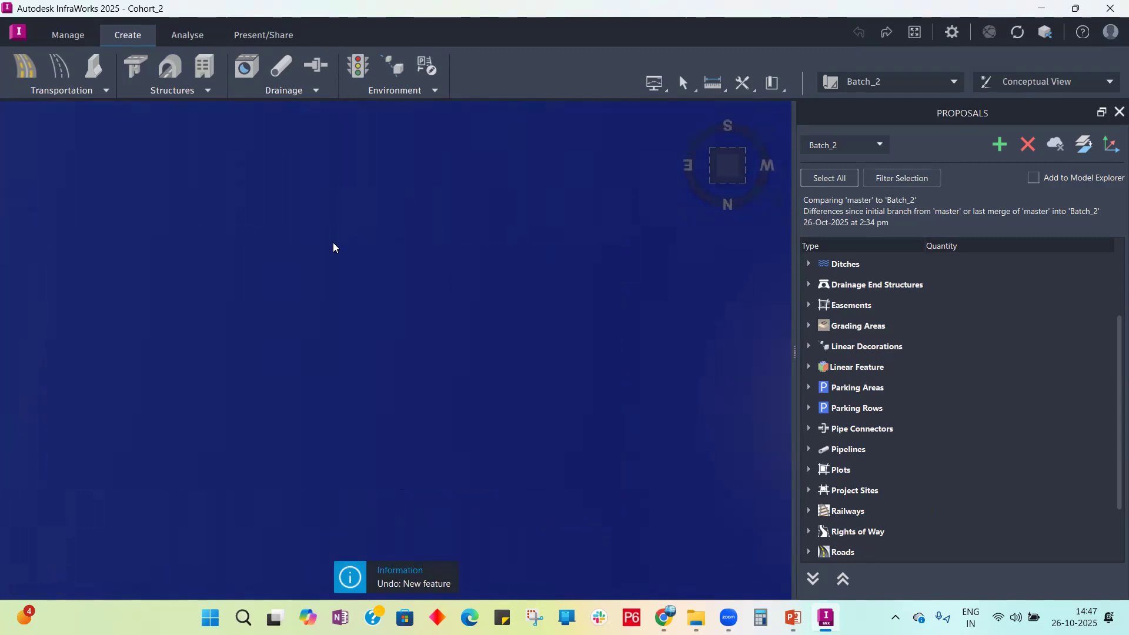
Step: Sketch a ten-point project site that winds twice around a rectangle and covers about 5,568 m2, and leave the tool
{"action": "left_click", "coordinate": [435, 91]}
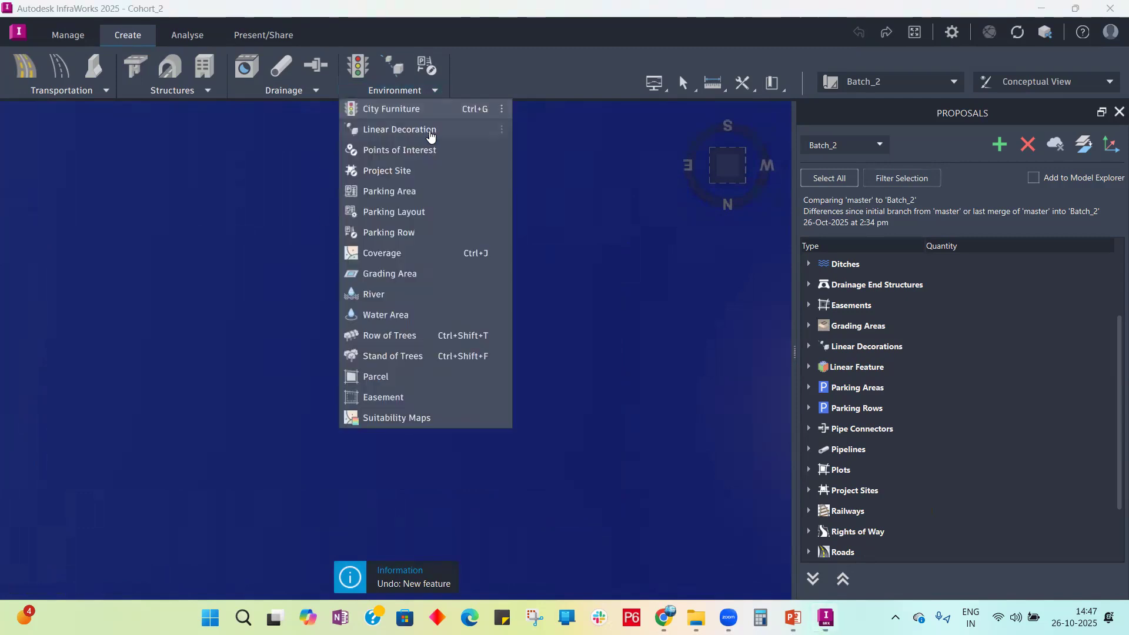
{"action": "left_click", "coordinate": [406, 173]}
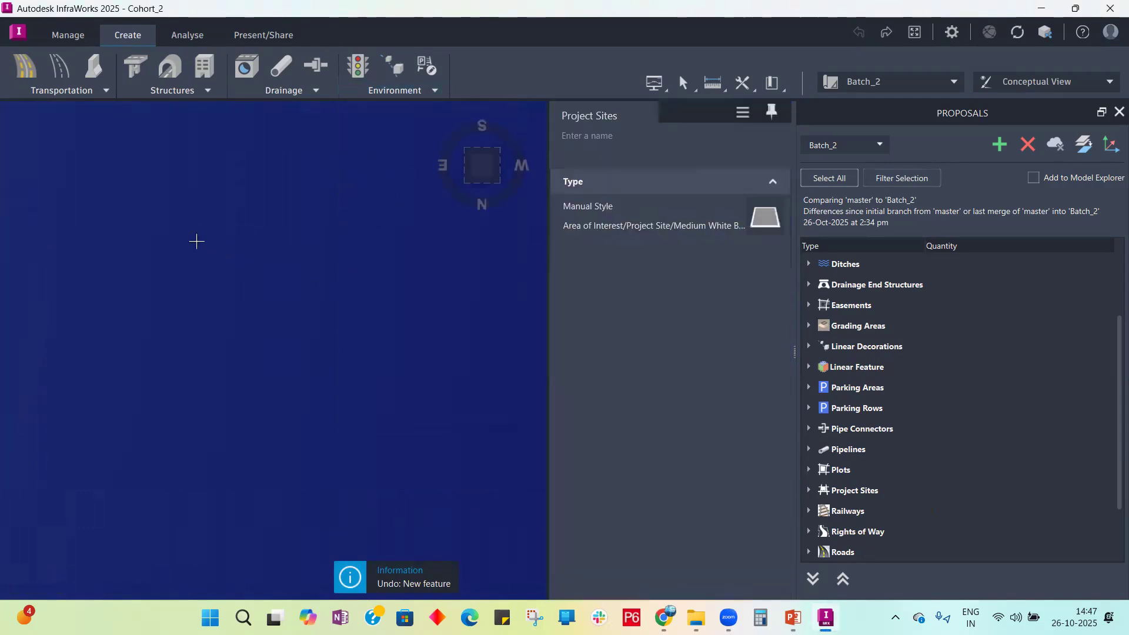
{"action": "left_click", "coordinate": [189, 223]}
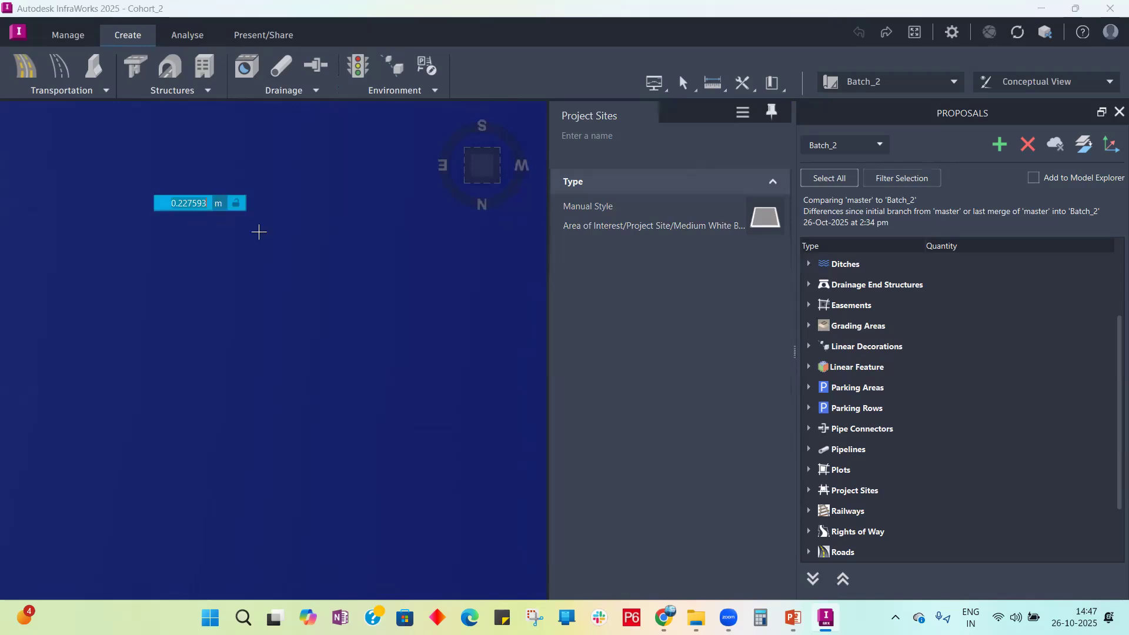
{"action": "left_click", "coordinate": [381, 257]}
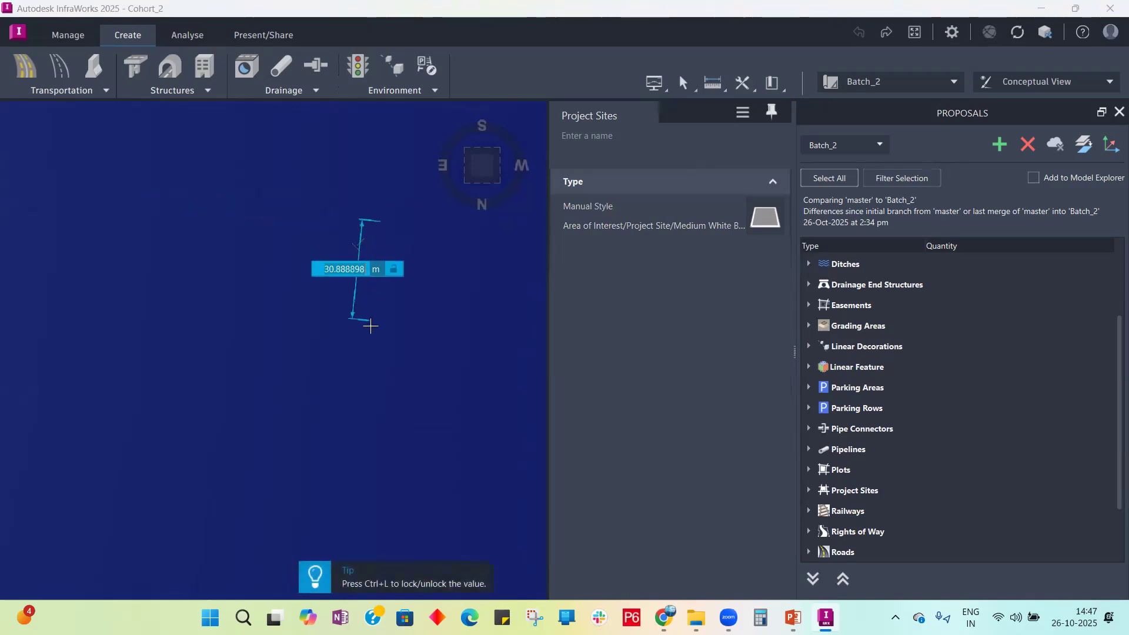
{"action": "left_click", "coordinate": [371, 355]}
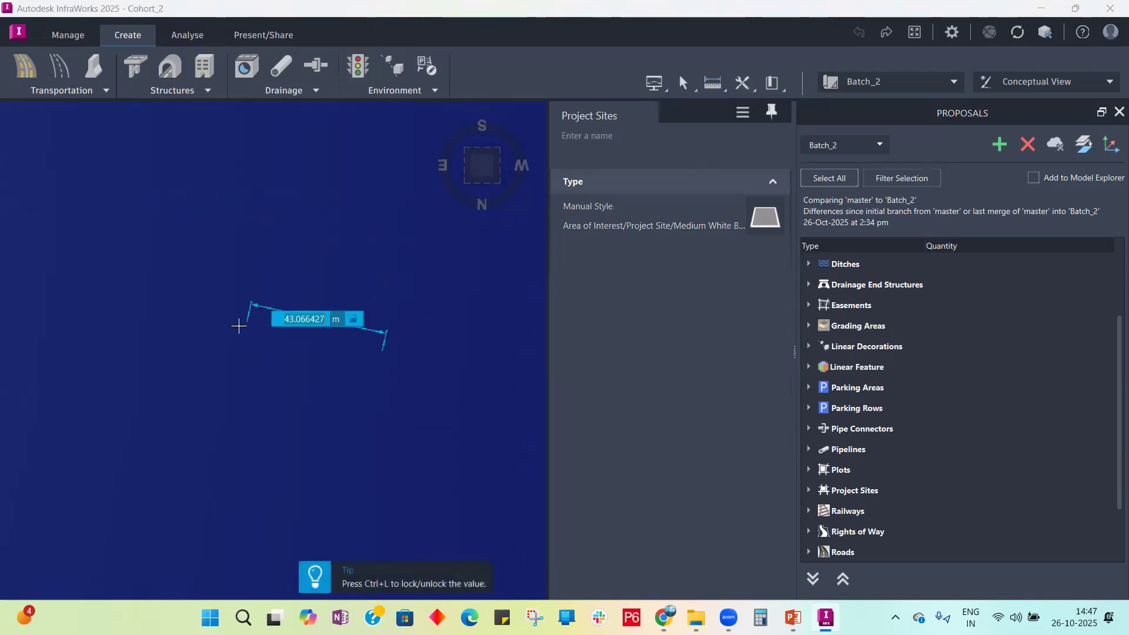
{"action": "left_click", "coordinate": [200, 351]}
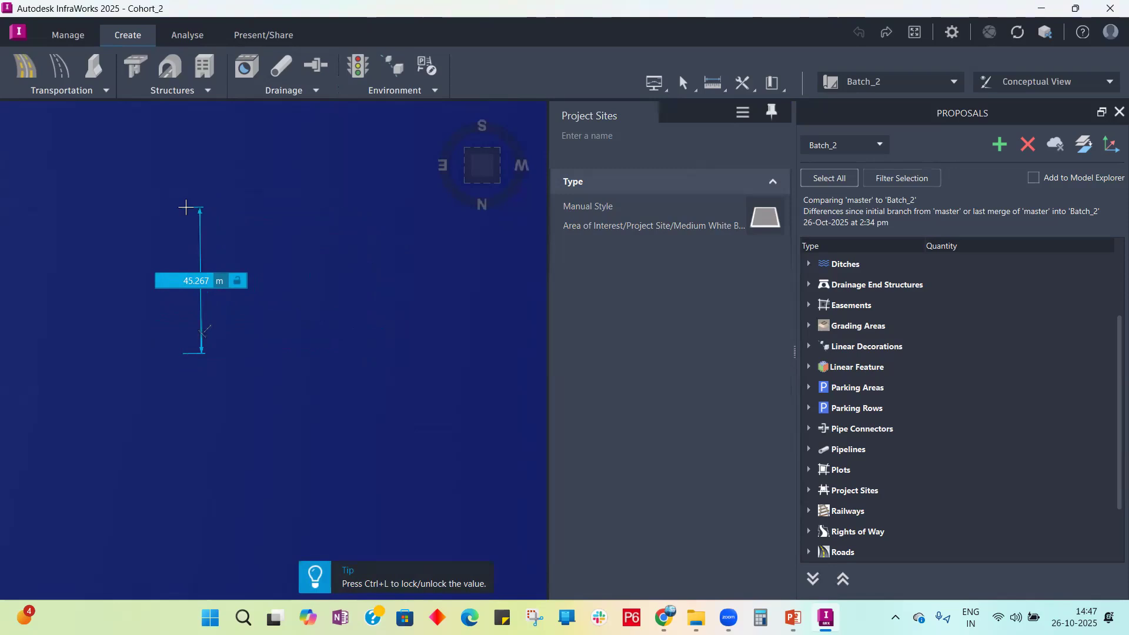
{"action": "left_click", "coordinate": [184, 206]}
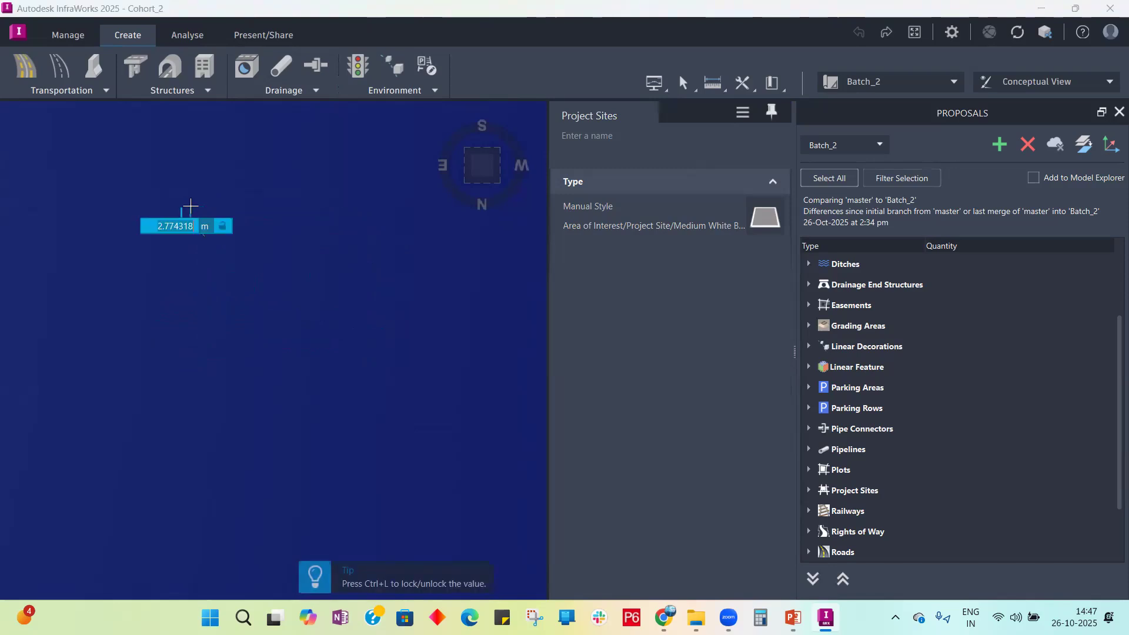
{"action": "left_click", "coordinate": [349, 216]}
{"action": "left_click", "coordinate": [334, 360]}
{"action": "left_click", "coordinate": [179, 368]}
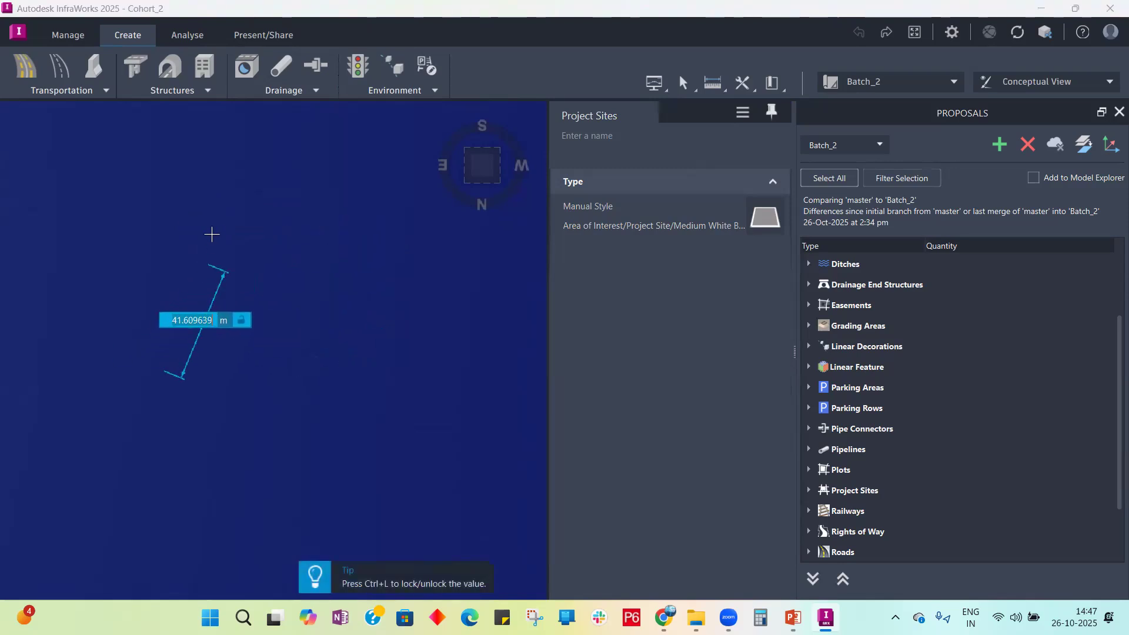
{"action": "left_click", "coordinate": [164, 192]}
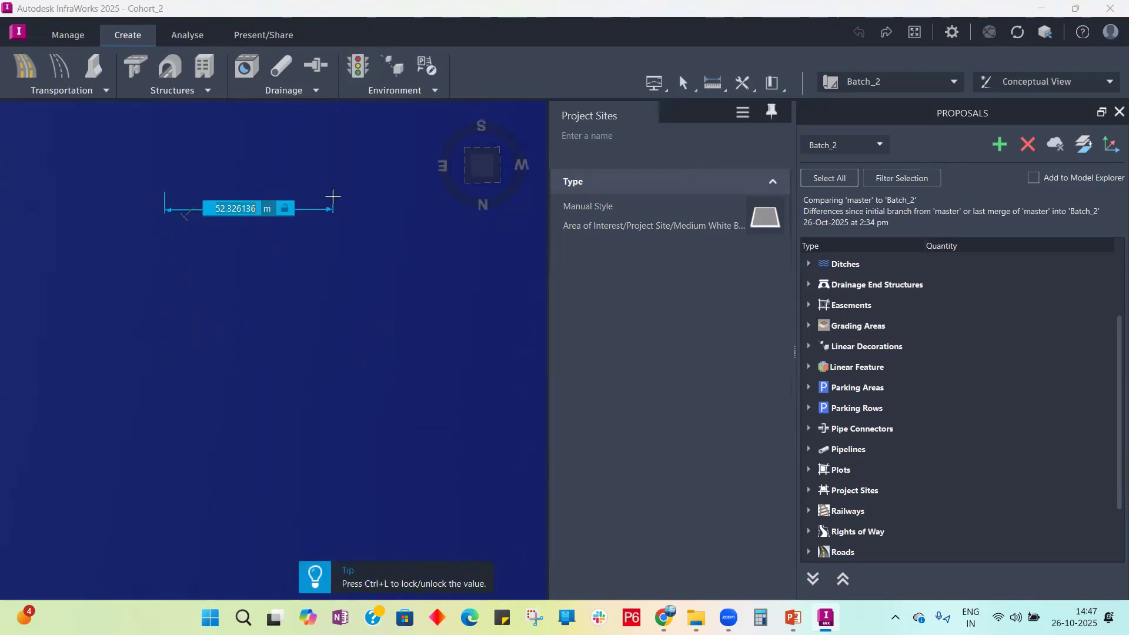
{"action": "double_click", "coordinate": [330, 234]}
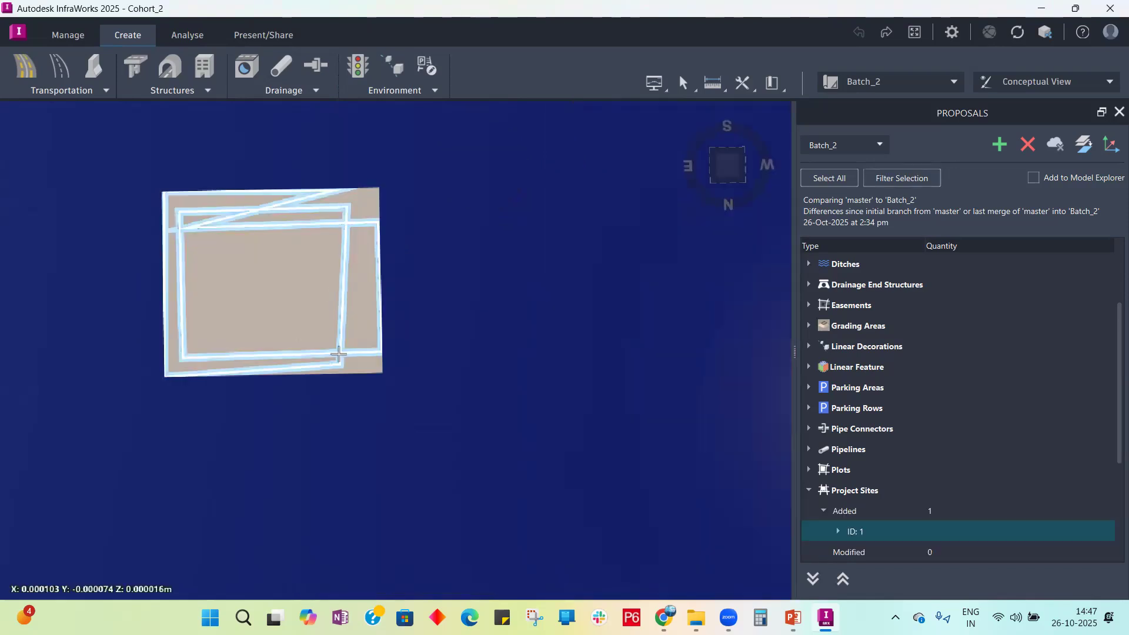
{"action": "key", "text": "Escape"}
{"action": "key", "text": "Escape"}
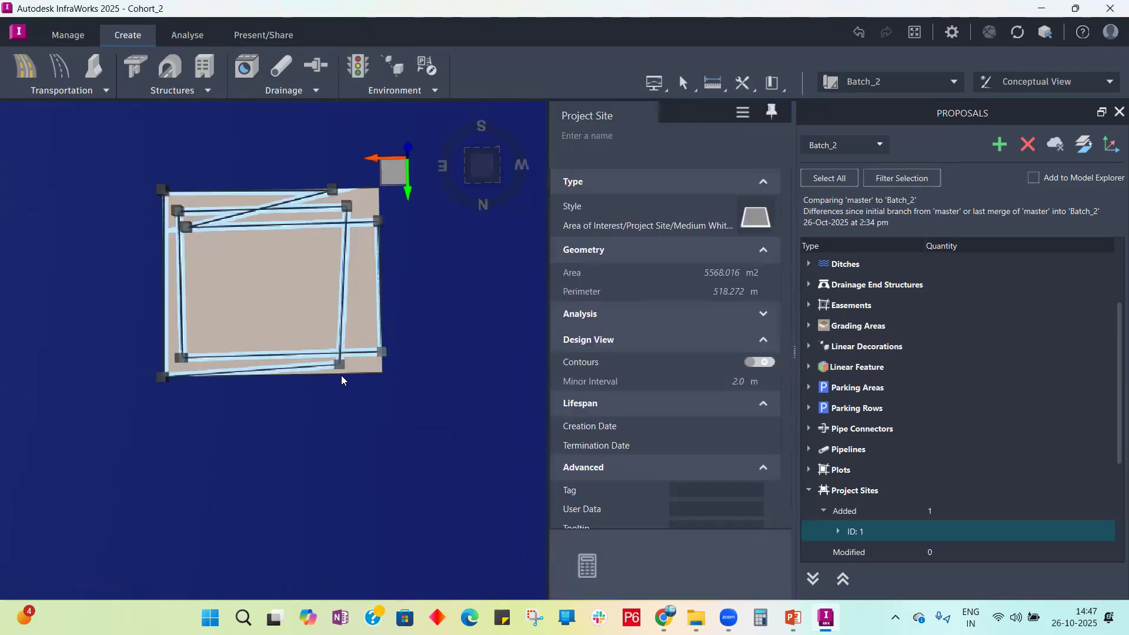
Step: Select the self-overlapping project site and delete it
{"action": "left_click", "coordinate": [335, 359]}
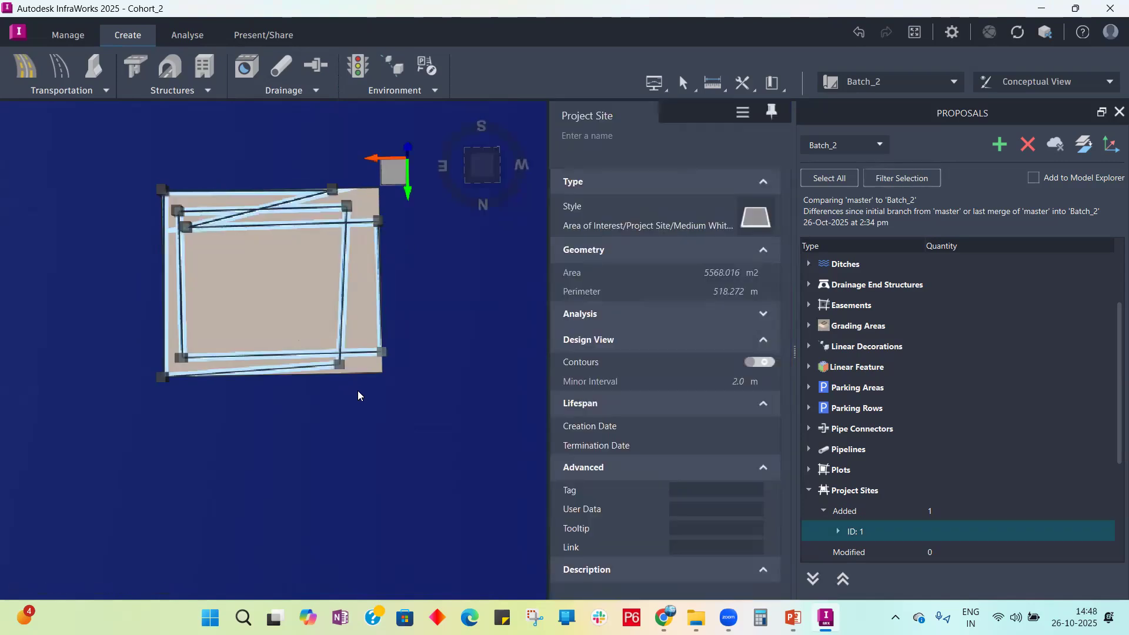
{"action": "left_click", "coordinate": [414, 349]}
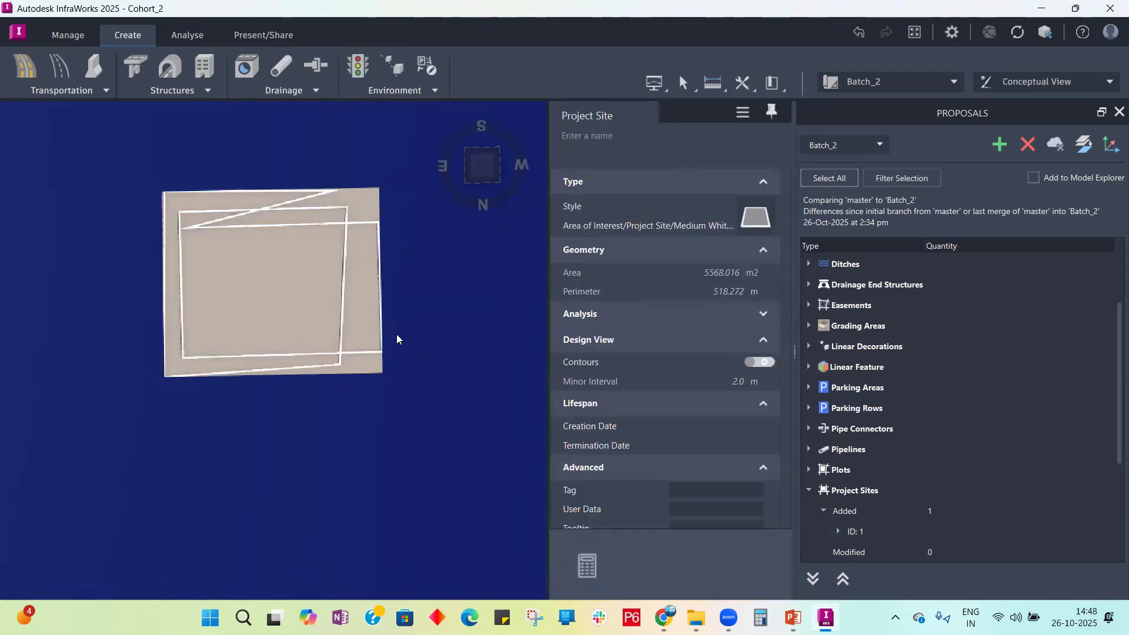
{"action": "left_click", "coordinate": [344, 325]}
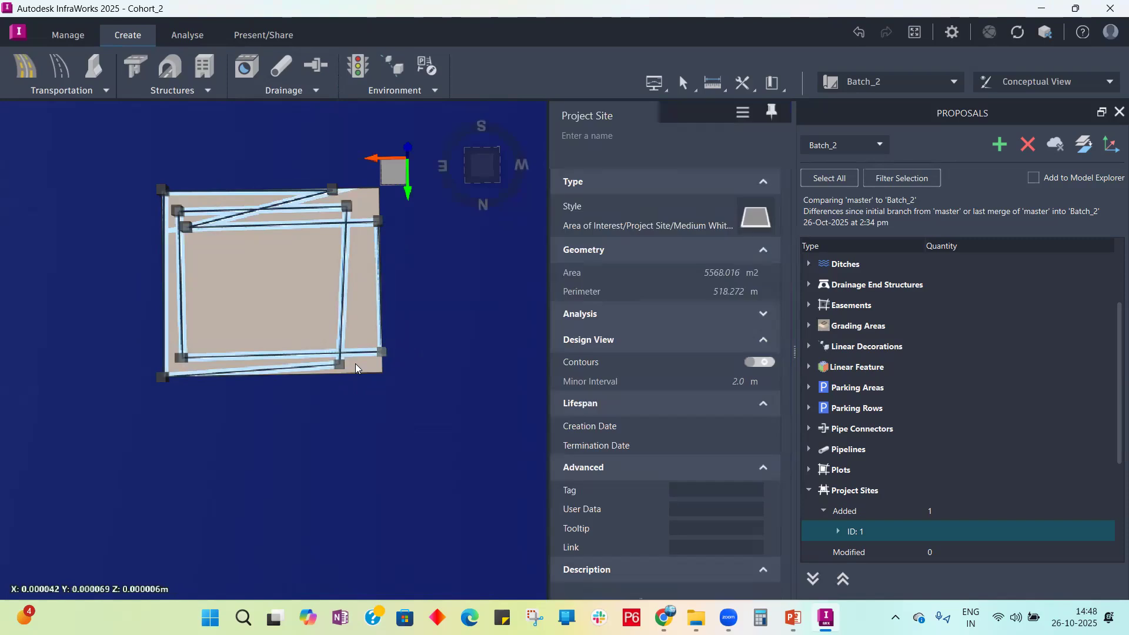
{"action": "key", "text": "Delete"}
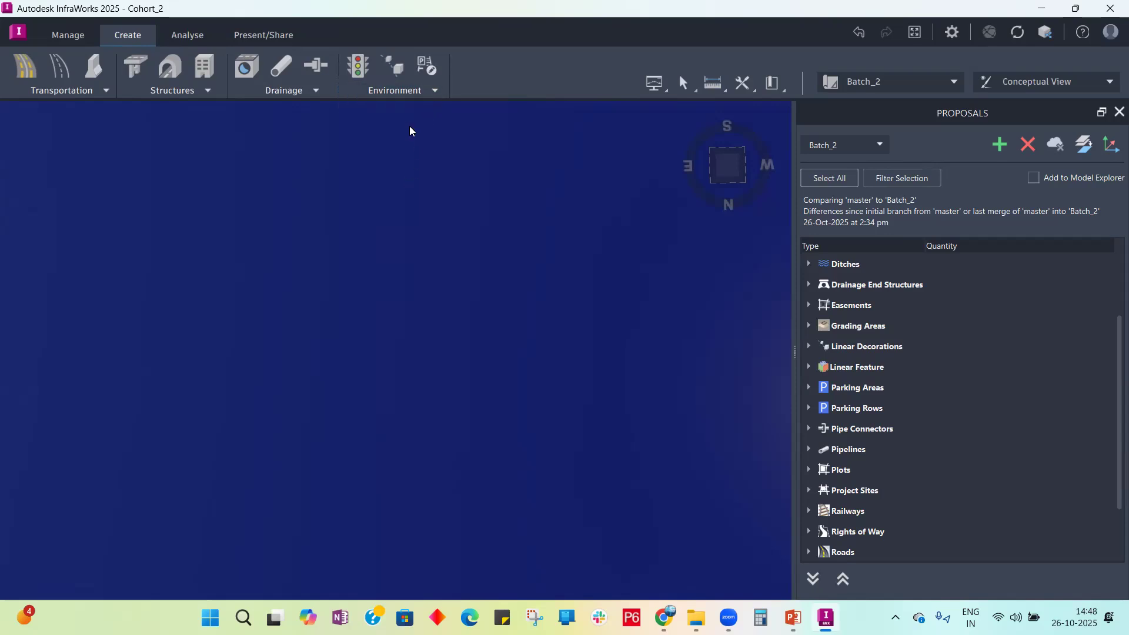
Step: Sketch a project site in the top view from only two points about 72 m apart
{"action": "left_click", "coordinate": [430, 94]}
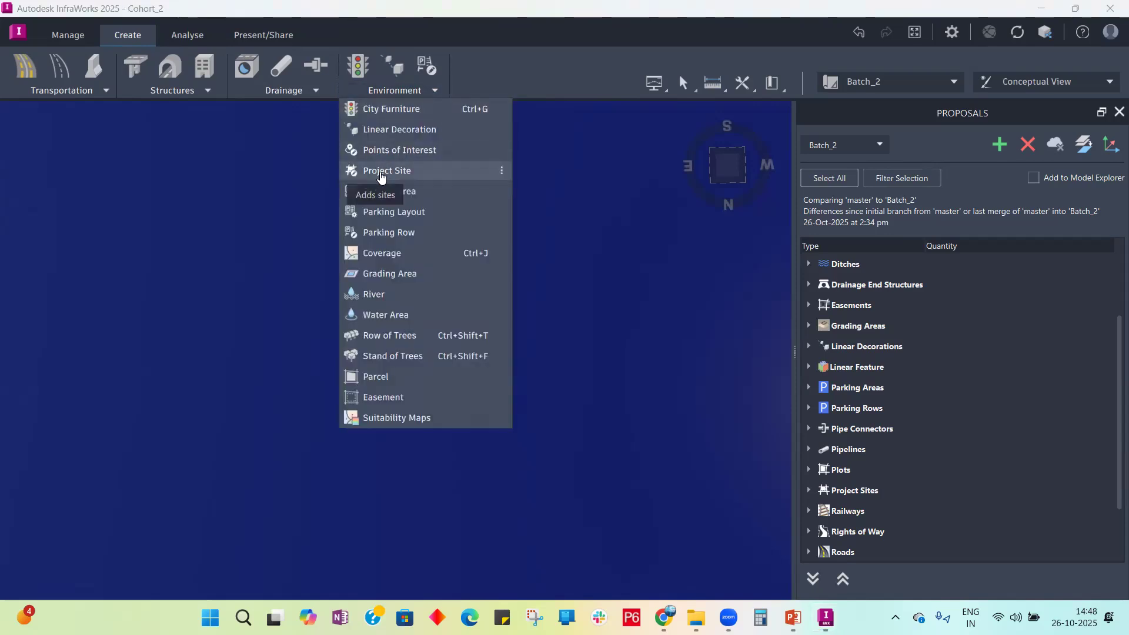
{"action": "left_click", "coordinate": [371, 169]}
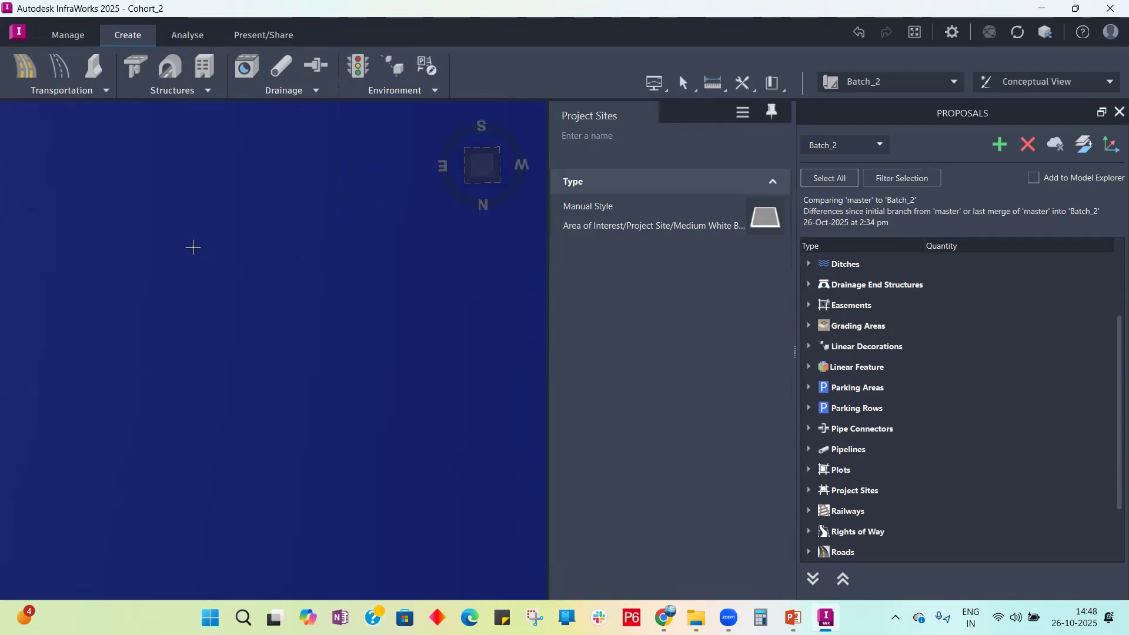
{"action": "left_click_drag", "start_coordinate": [192, 248], "coordinate": [251, 274]}
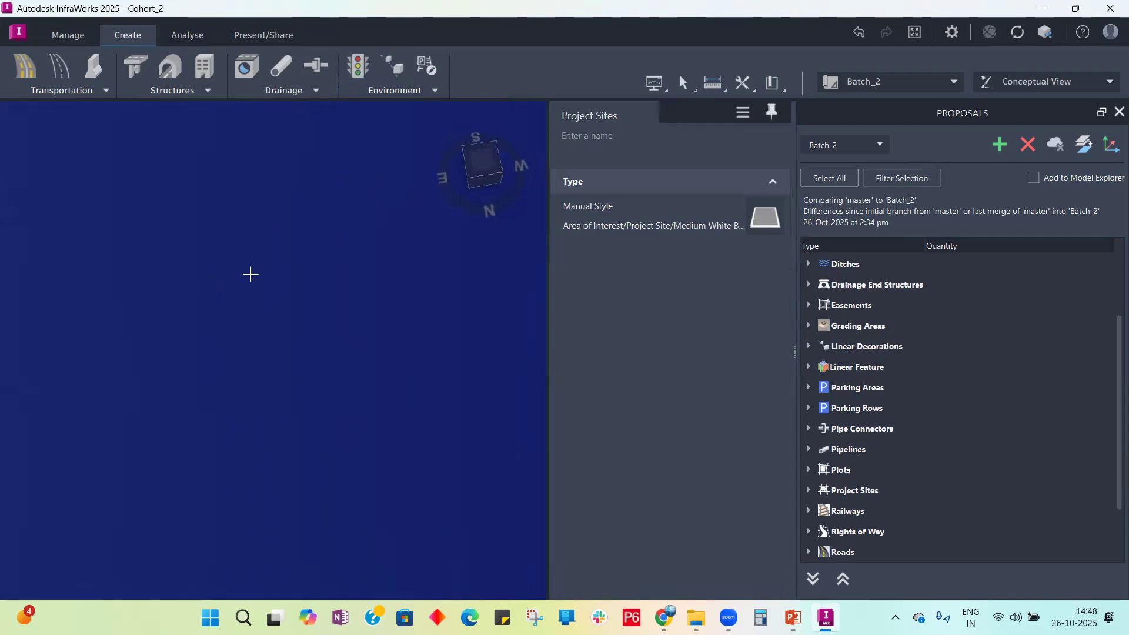
{"action": "left_click", "coordinate": [481, 162]}
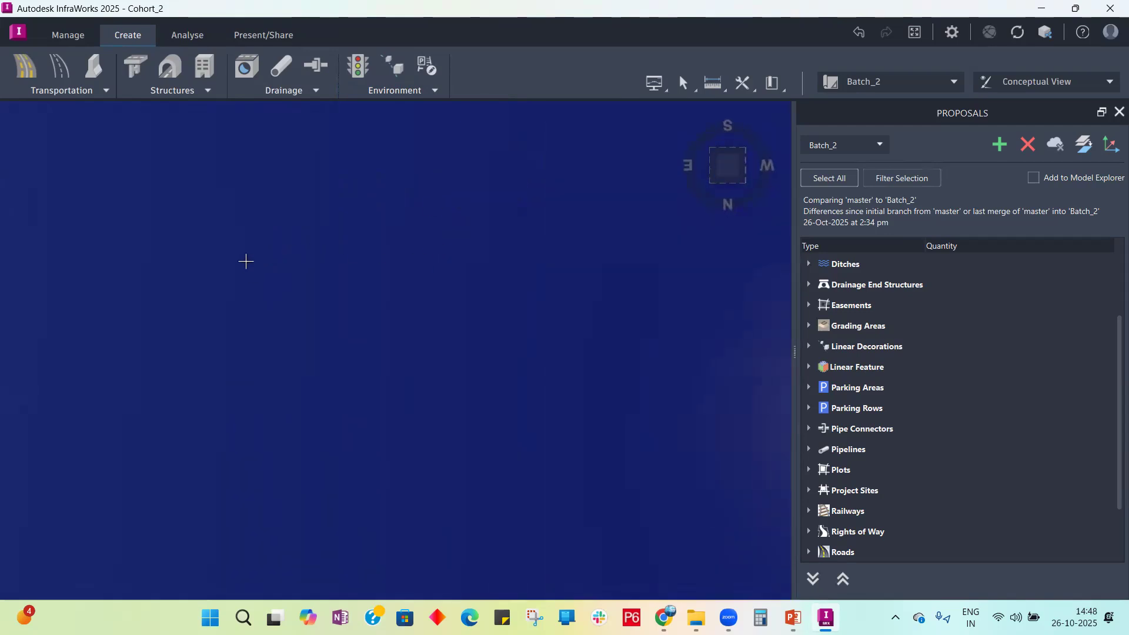
{"action": "left_click", "coordinate": [229, 242]}
{"action": "left_click", "coordinate": [462, 241]}
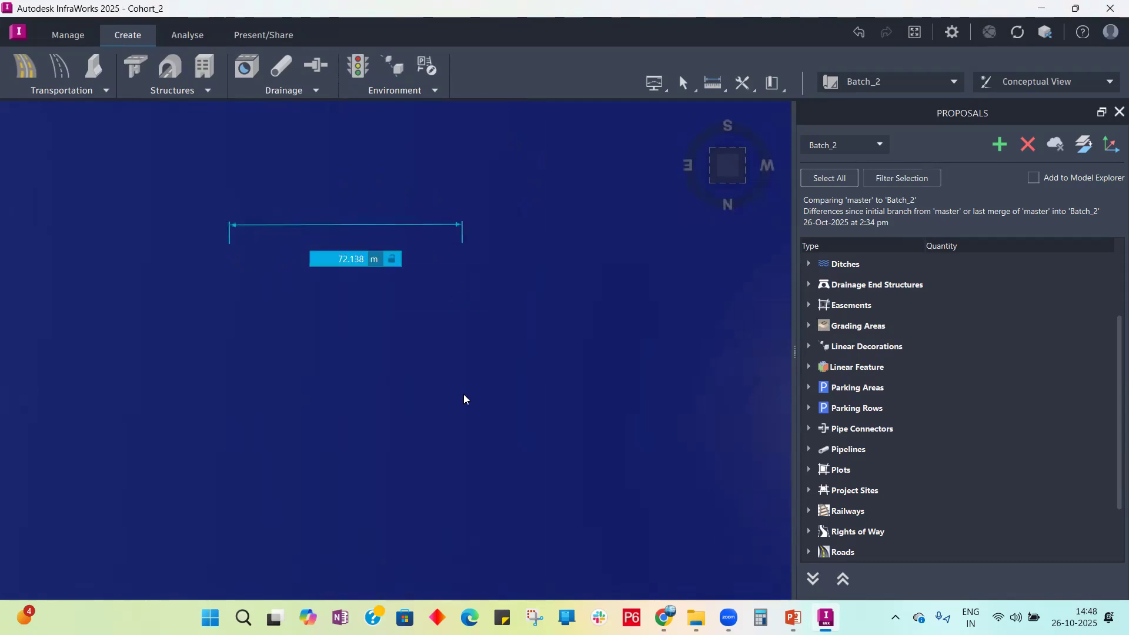
Step: Sketch a triangular project site of about 2,410 m2 next to the two-point site and leave the tool
{"action": "left_click", "coordinate": [457, 441]}
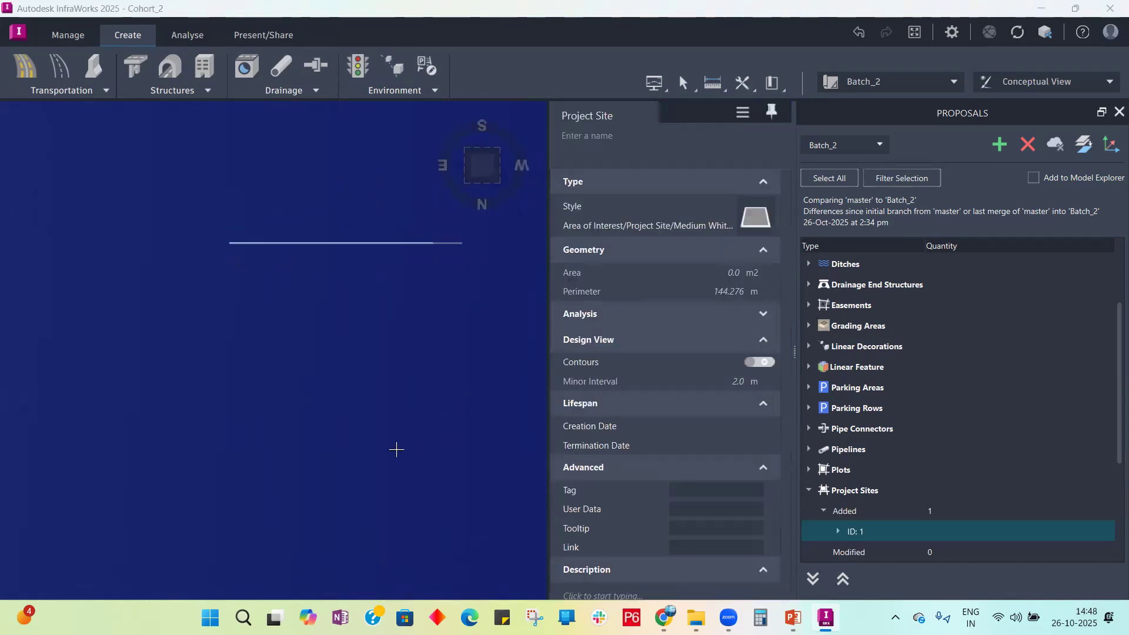
{"action": "left_click", "coordinate": [215, 445]}
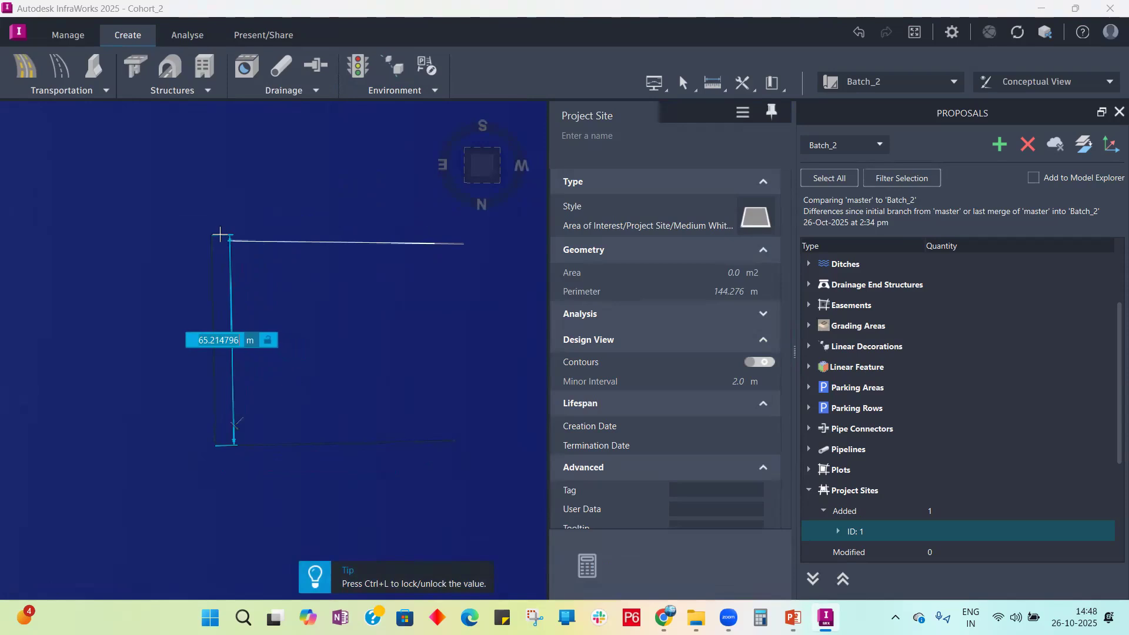
{"action": "double_click", "coordinate": [222, 237]}
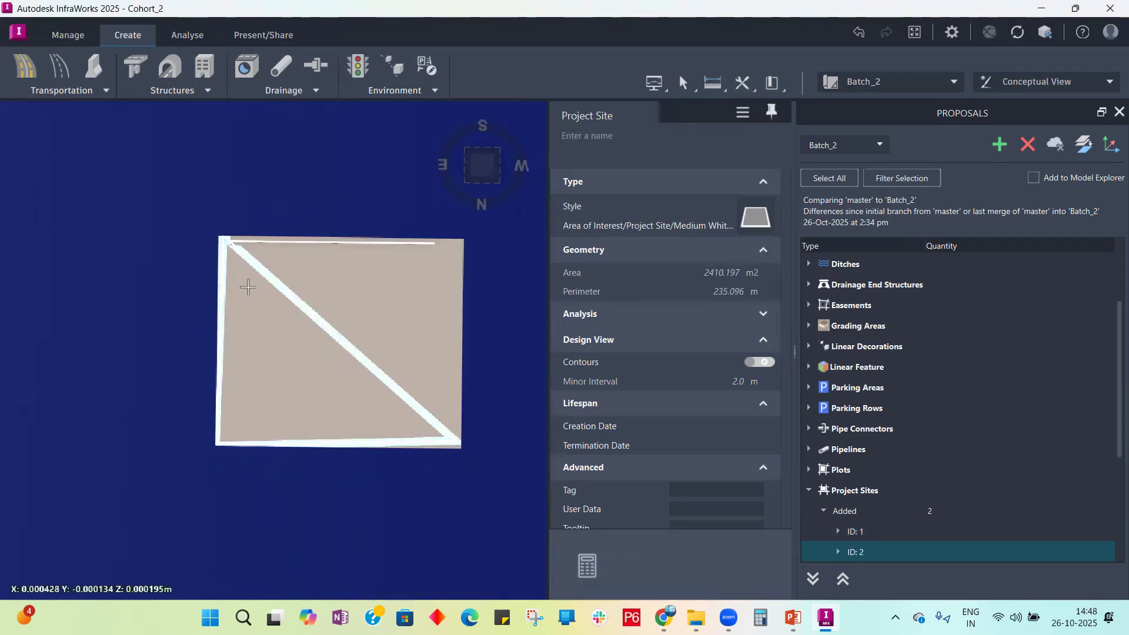
{"action": "left_click", "coordinate": [472, 366]}
Step: Inspect the triangular project site's surface and border from a low angle and delete the site
{"action": "left_click_drag", "start_coordinate": [461, 434], "coordinate": [498, 288]}
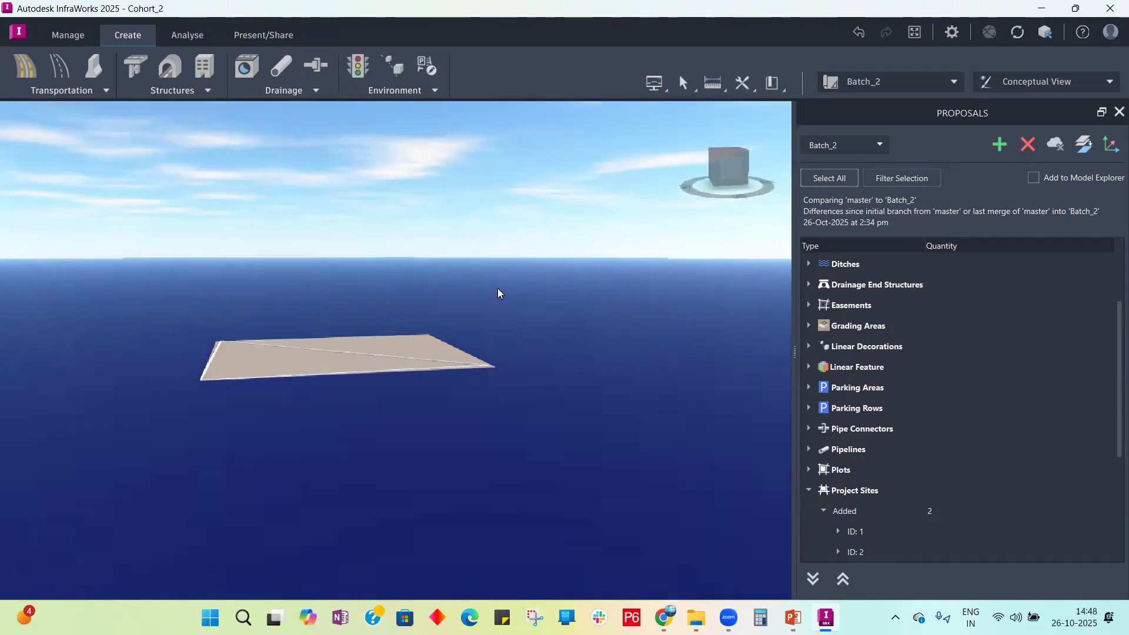
{"action": "scroll", "coordinate": [396, 384], "scroll_direction": "up", "scroll_amount": 4}
{"action": "scroll", "coordinate": [411, 384], "scroll_direction": "up", "scroll_amount": 4}
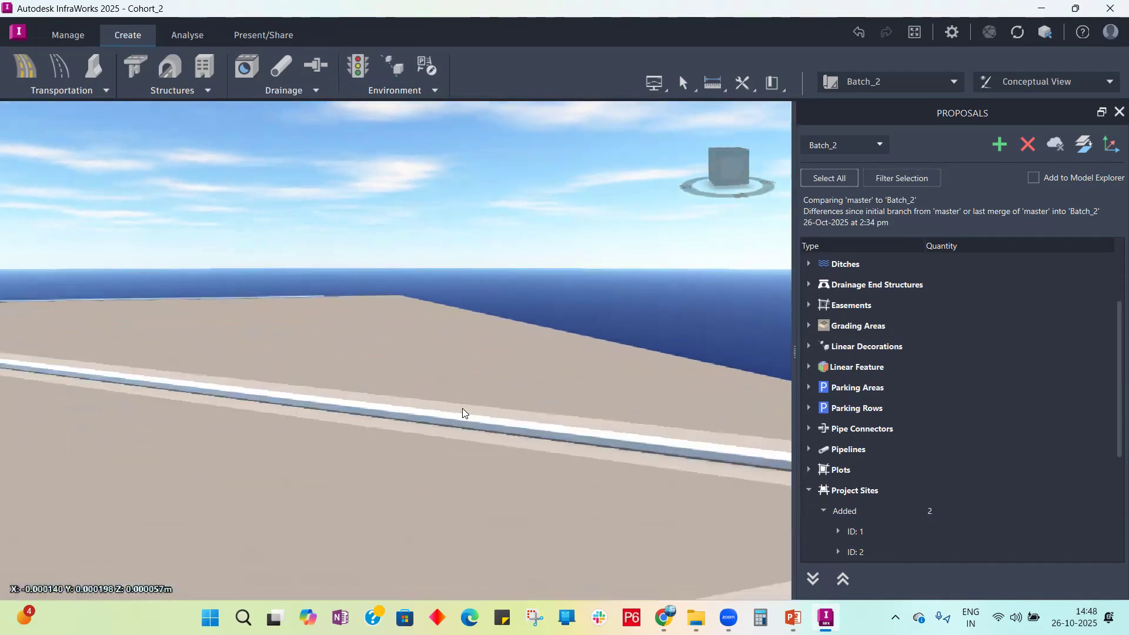
{"action": "left_click_drag", "start_coordinate": [574, 369], "coordinate": [312, 406]}
{"action": "left_click", "coordinate": [239, 300]}
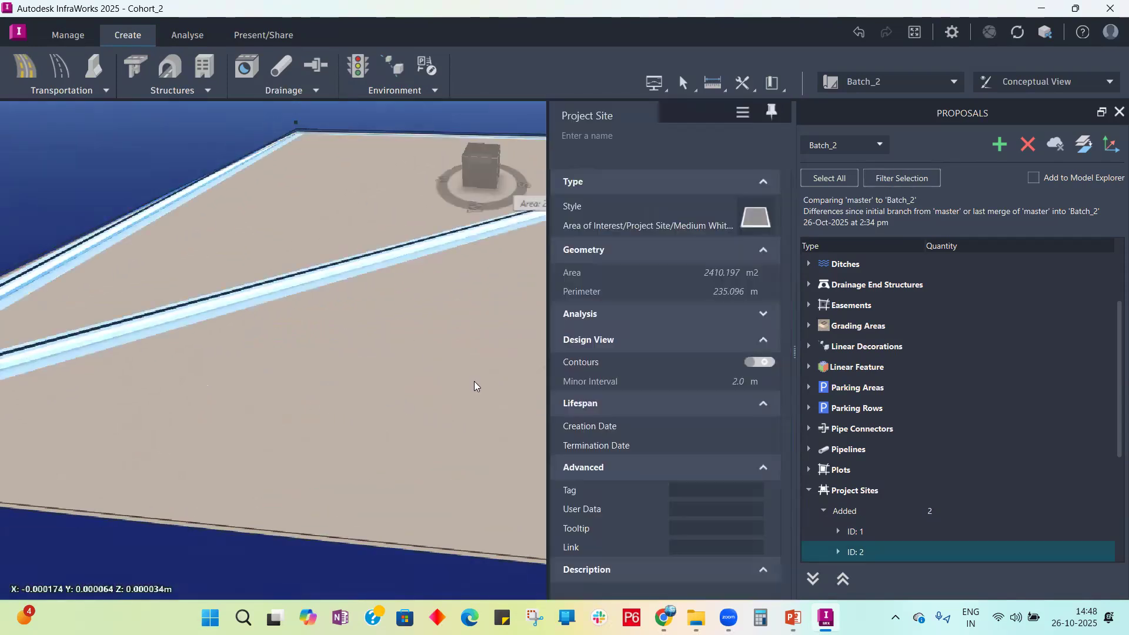
{"action": "key", "text": "Delete"}
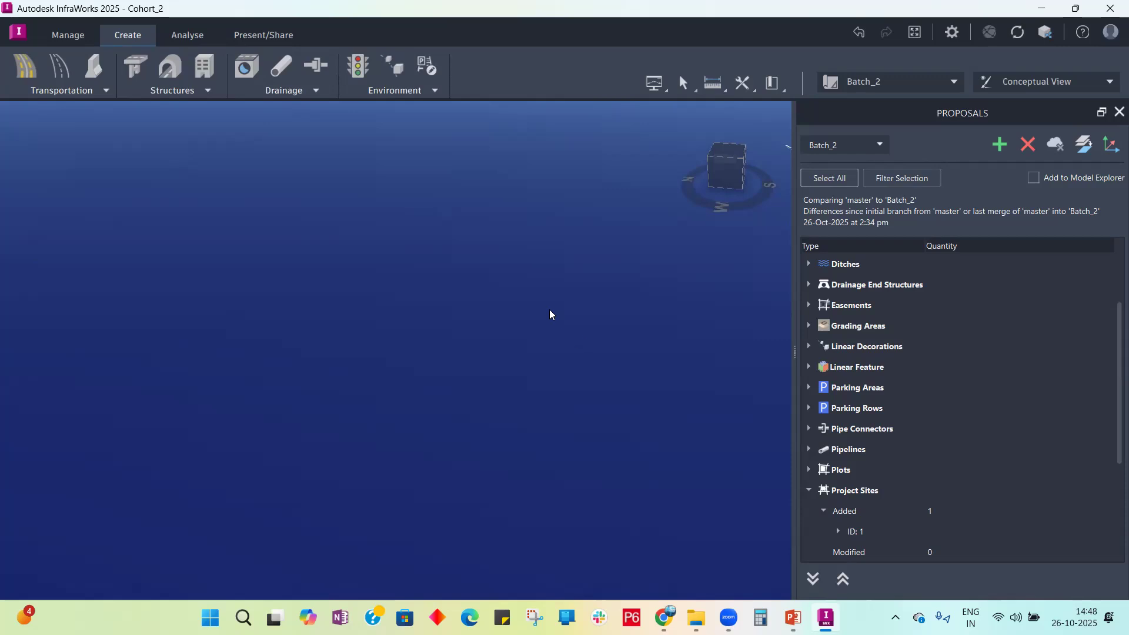
{"action": "left_click", "coordinate": [435, 91]}
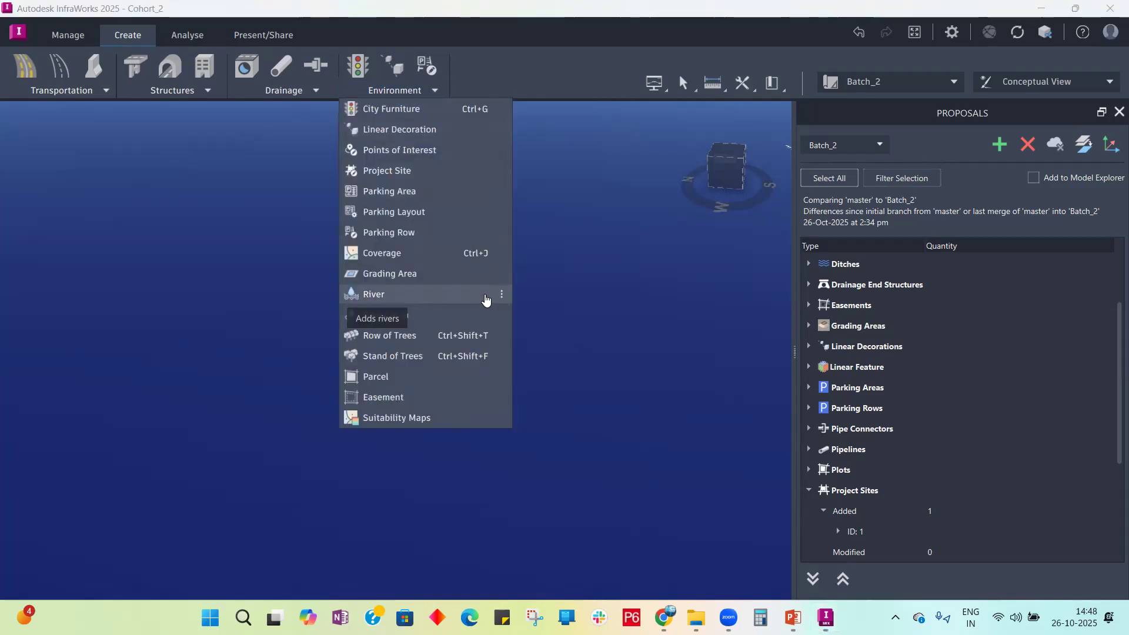
{"action": "left_click", "coordinate": [409, 378]}
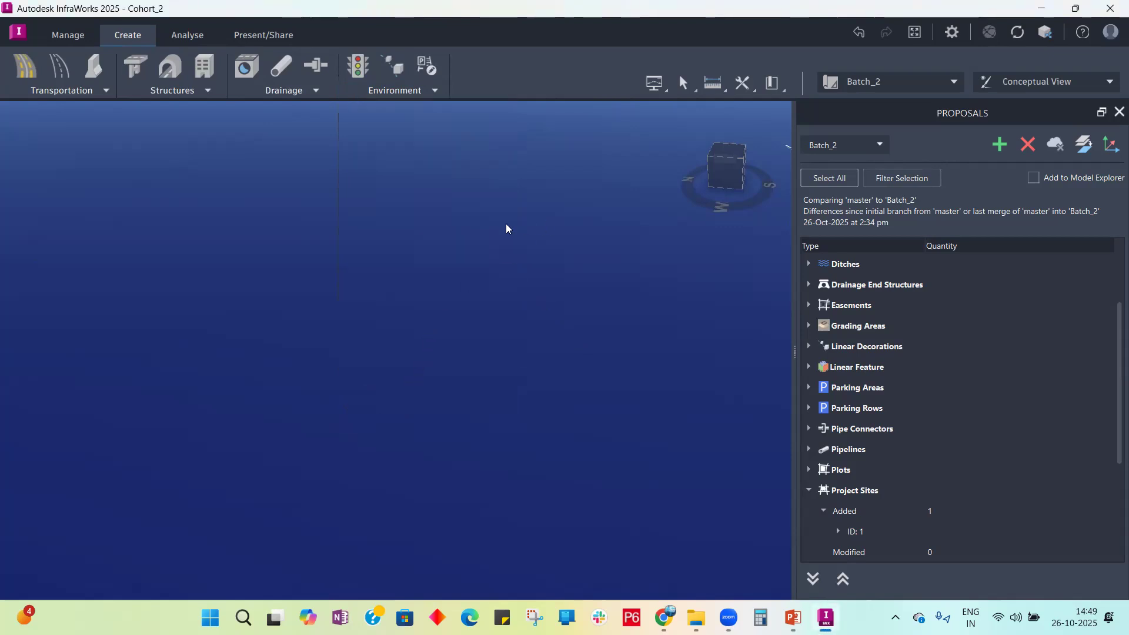
Step: Begin a new project site in the top view and draw its first boundary edge about 4.25 m long
{"action": "left_click_drag", "start_coordinate": [367, 322], "coordinate": [371, 377]}
{"action": "left_click_drag", "start_coordinate": [419, 336], "coordinate": [418, 373]}
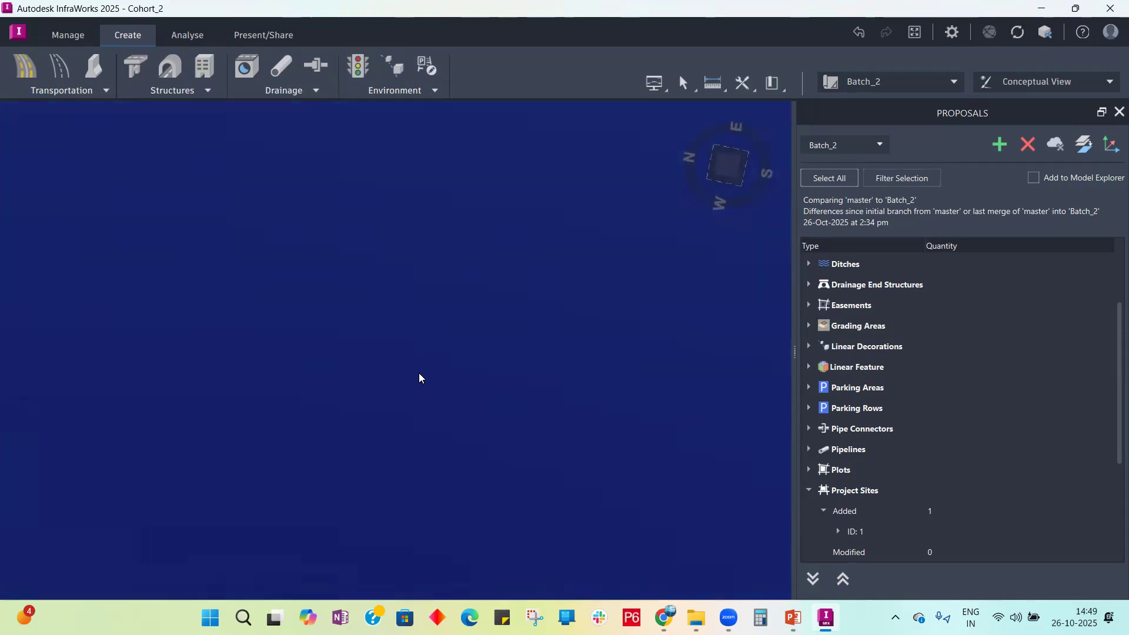
{"action": "left_click", "coordinate": [738, 162]}
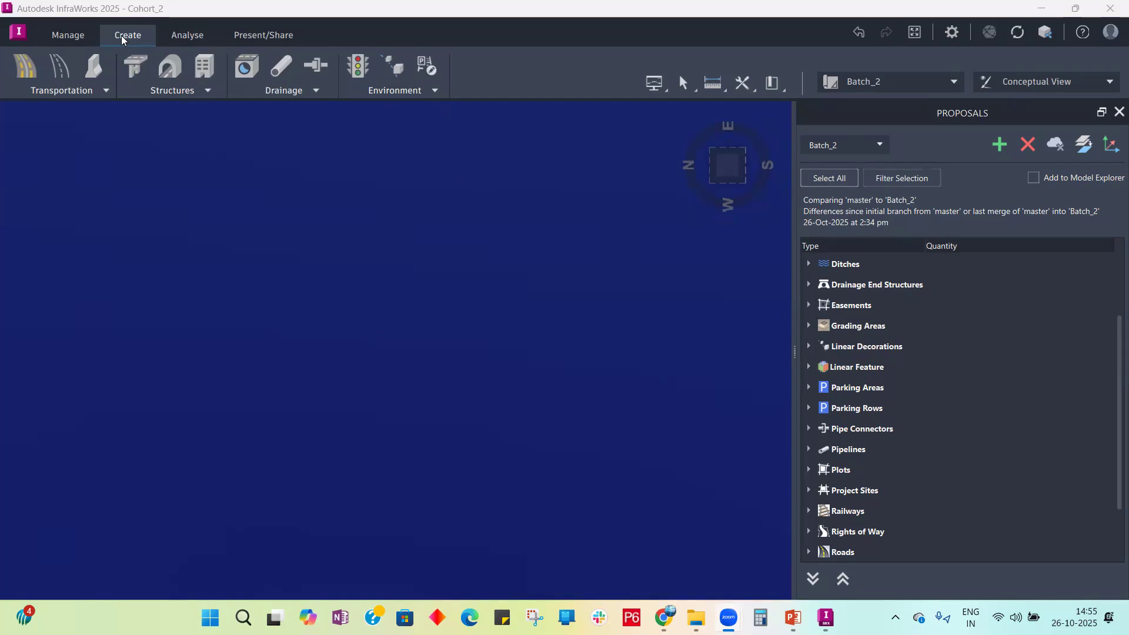
{"action": "left_click", "coordinate": [433, 90]}
{"action": "left_click", "coordinate": [433, 90]}
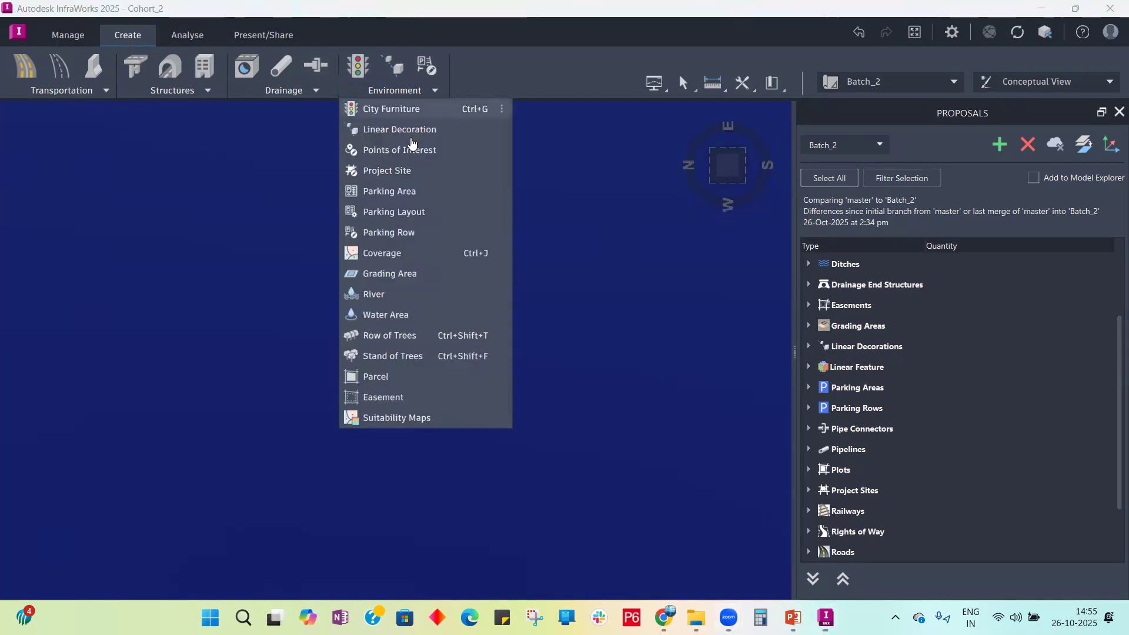
{"action": "left_click", "coordinate": [402, 171]}
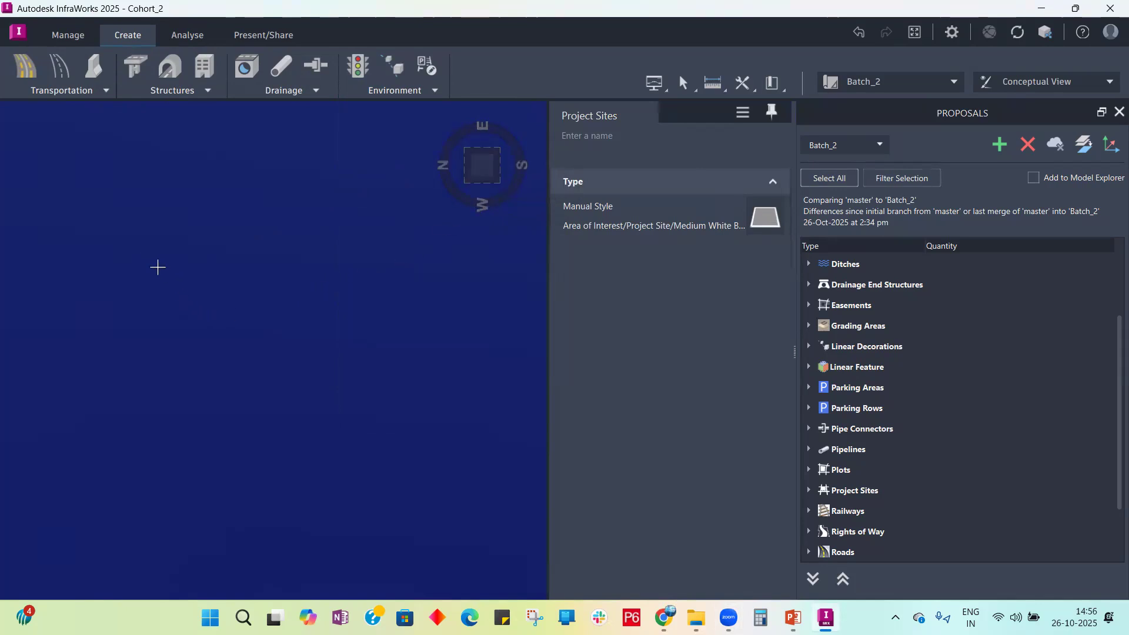
{"action": "left_click", "coordinate": [152, 247]}
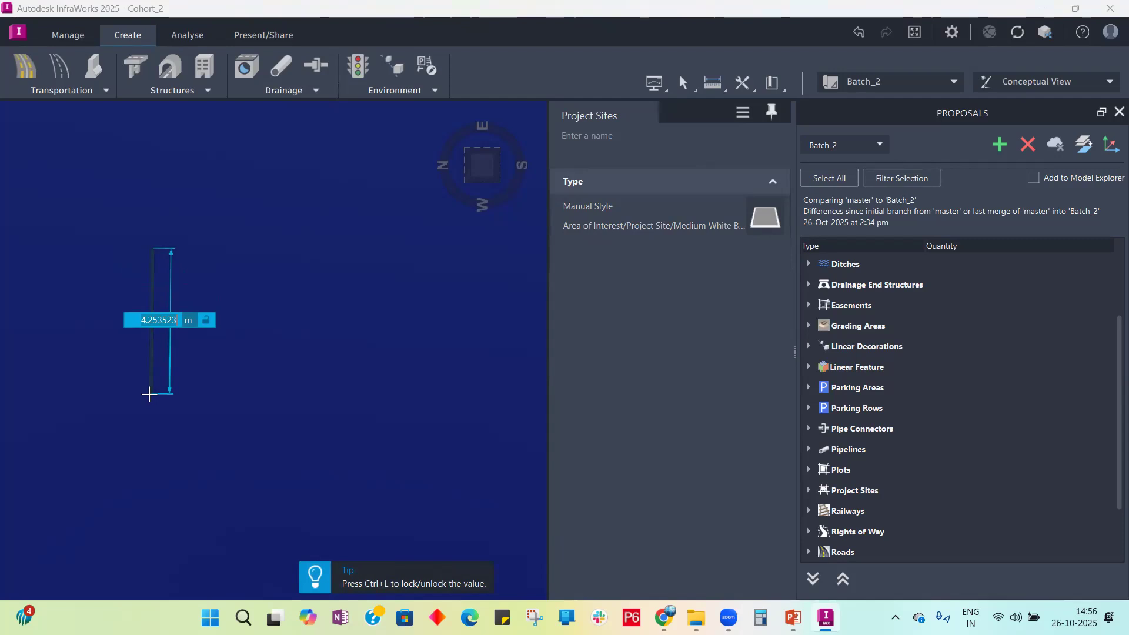
{"action": "left_click", "coordinate": [149, 394]}
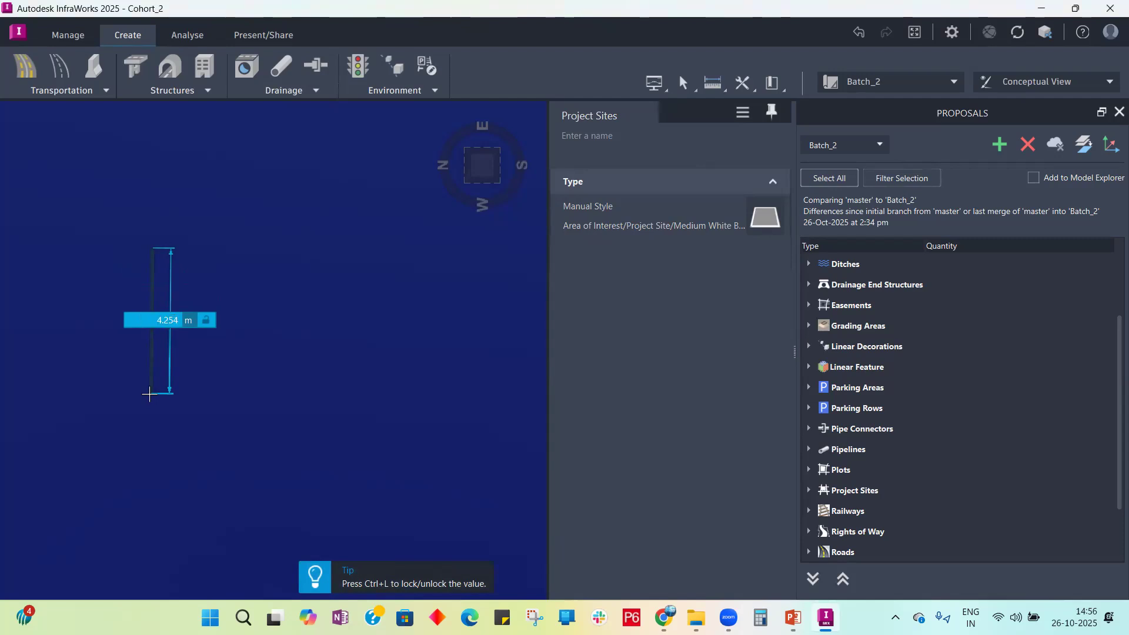
{"action": "left_click", "coordinate": [150, 394]}
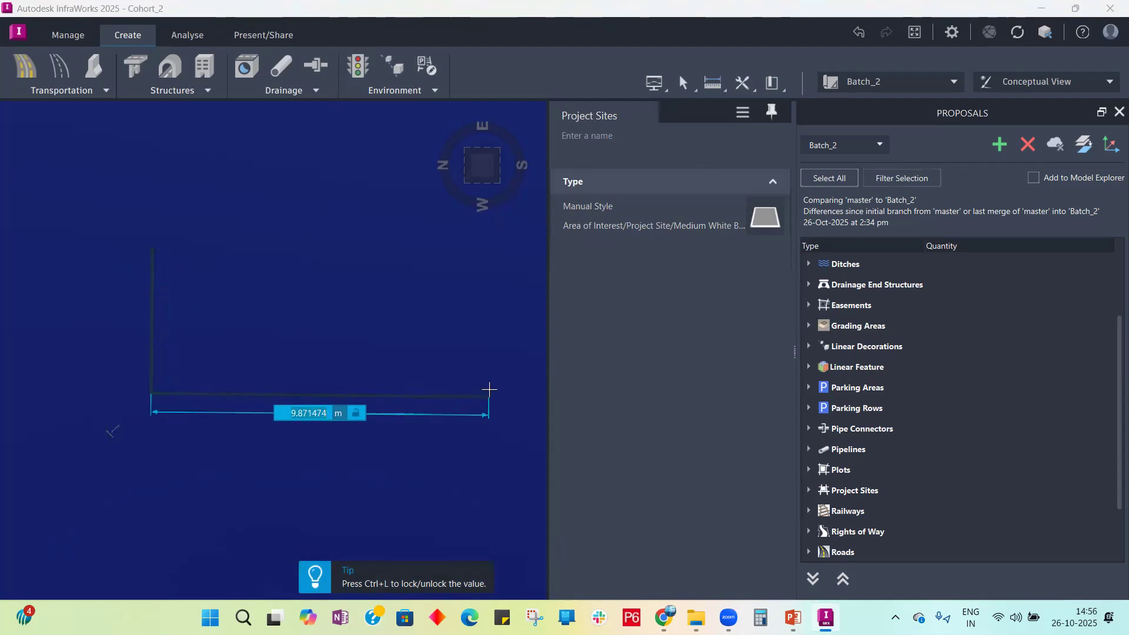
Step: Continue the project site boundary with edges about 9.87 m and 1.74 m long and a slanted edge
{"action": "left_click", "coordinate": [489, 389]}
{"action": "left_click", "coordinate": [489, 389]}
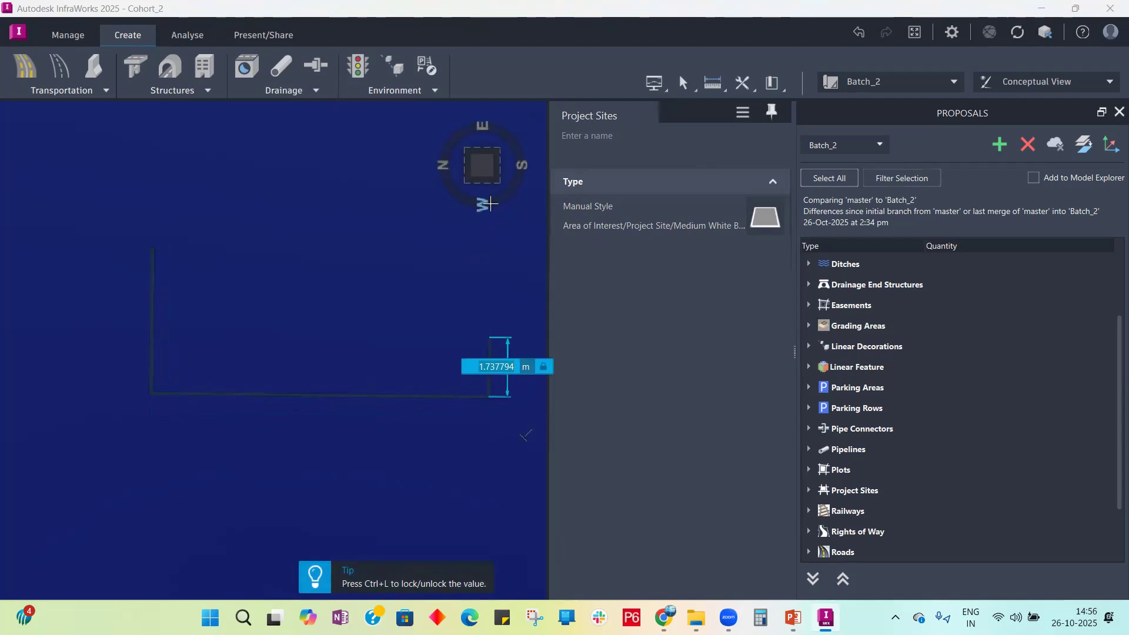
{"action": "left_click", "coordinate": [494, 315]}
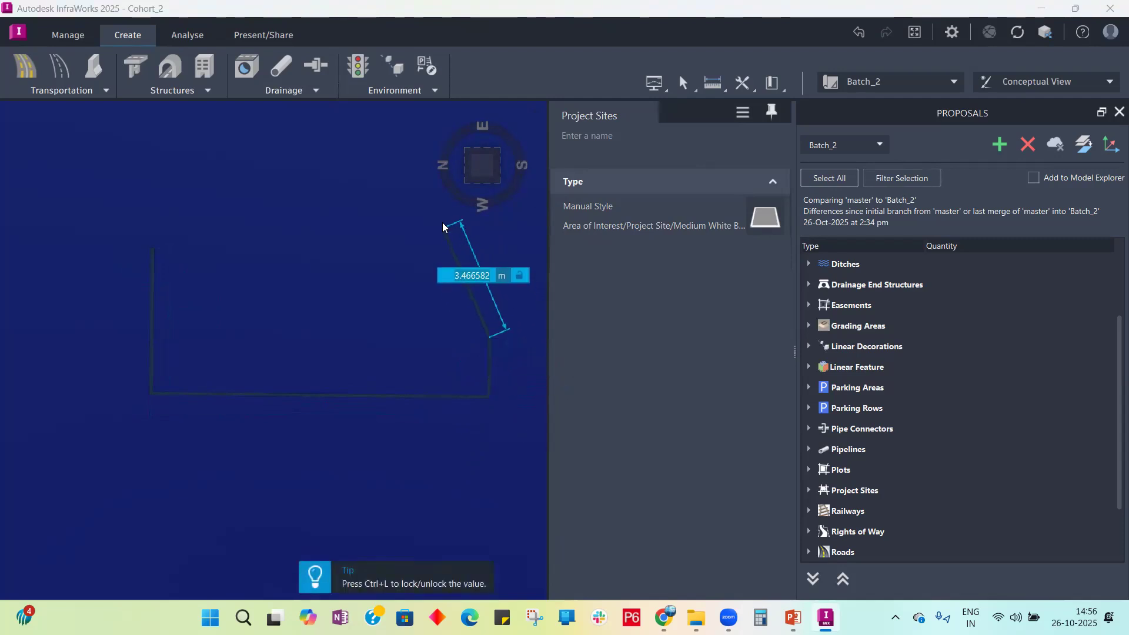
{"action": "left_click", "coordinate": [404, 154]}
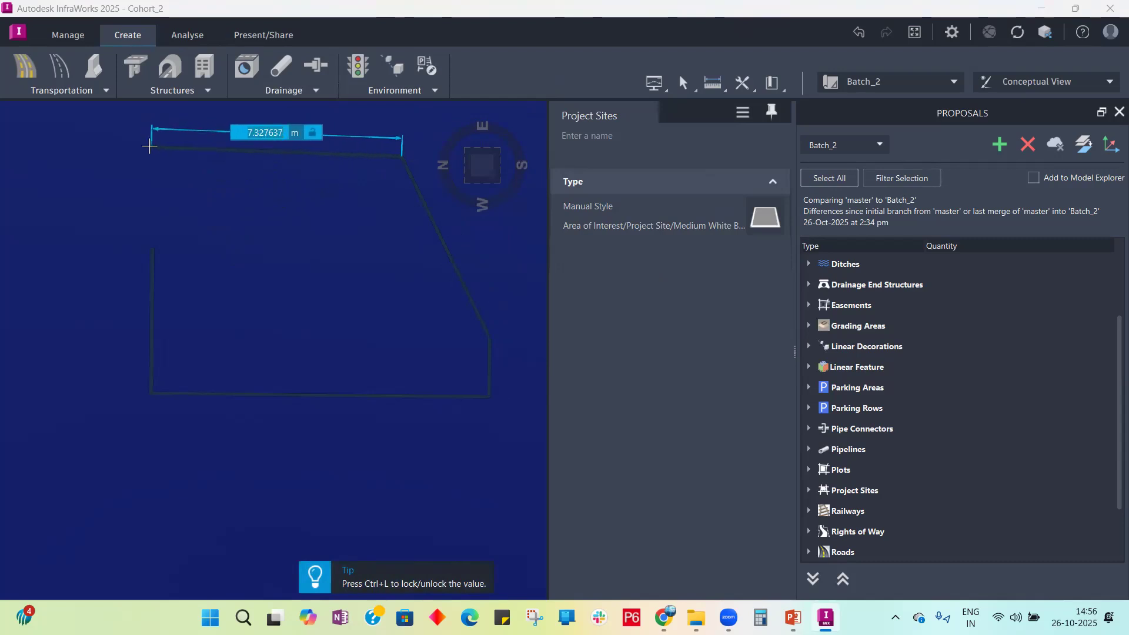
Step: Add a 7.2 m edge and a 2.907 m edge back to the start point, and finish the project site
{"action": "type", "text": "7.2"}
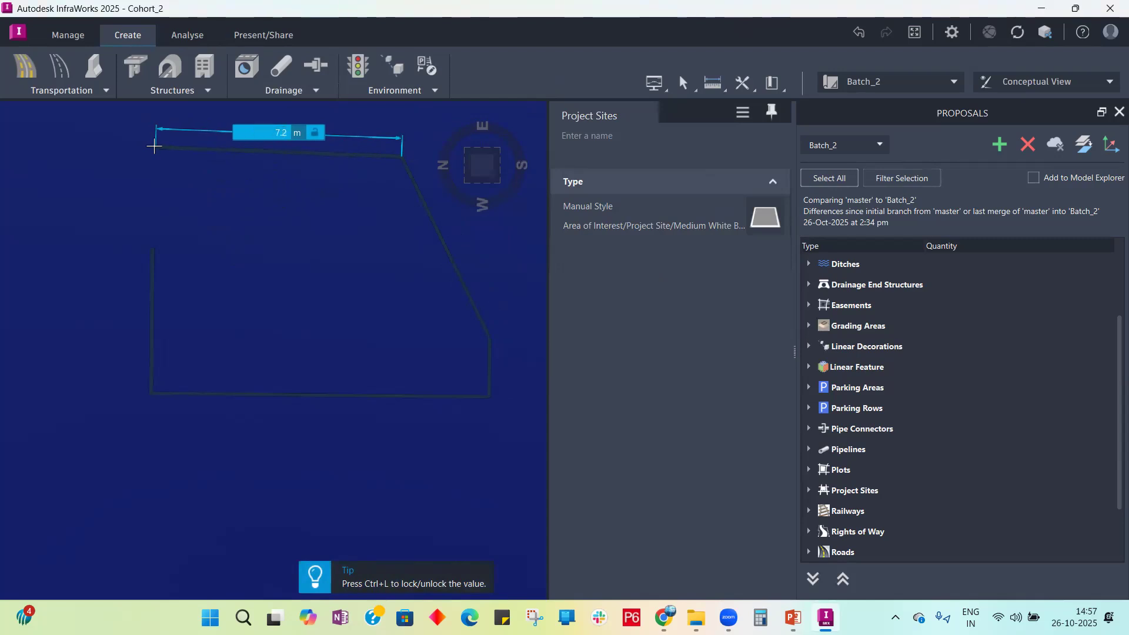
{"action": "key", "text": "Return"}
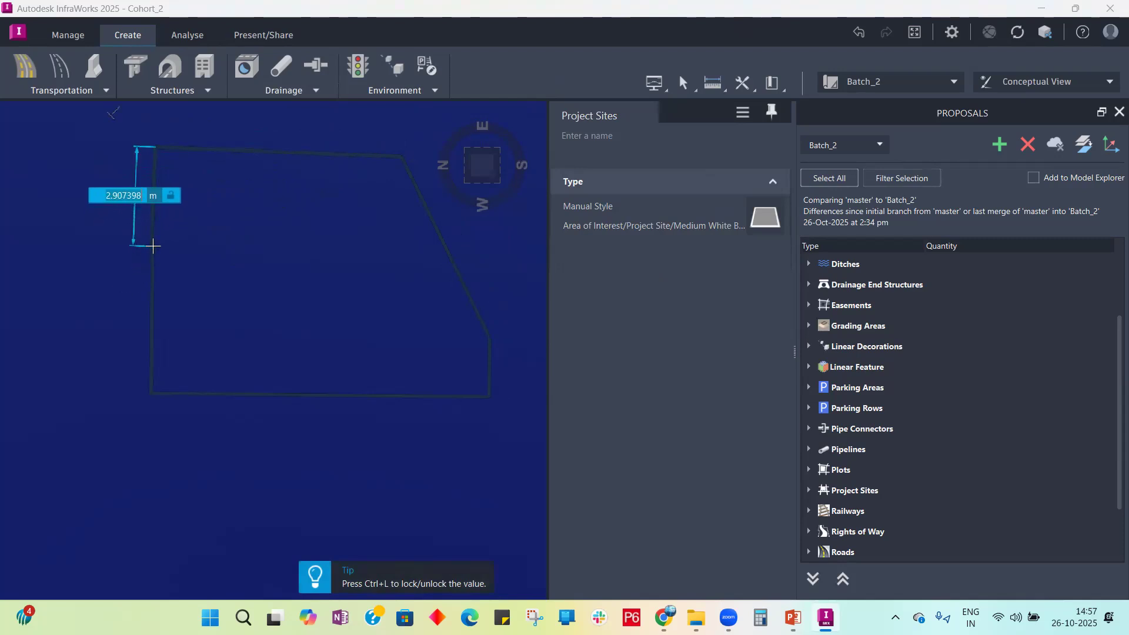
{"action": "type", "text": "2.907"}
{"action": "key", "text": "Return"}
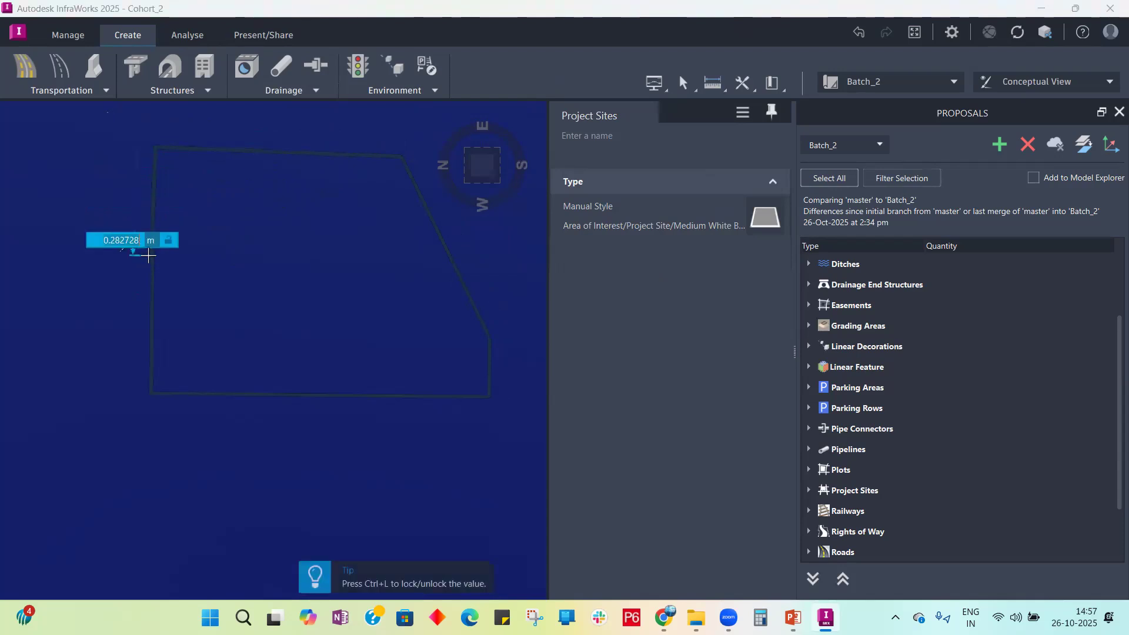
{"action": "key", "text": "ctrl+l"}
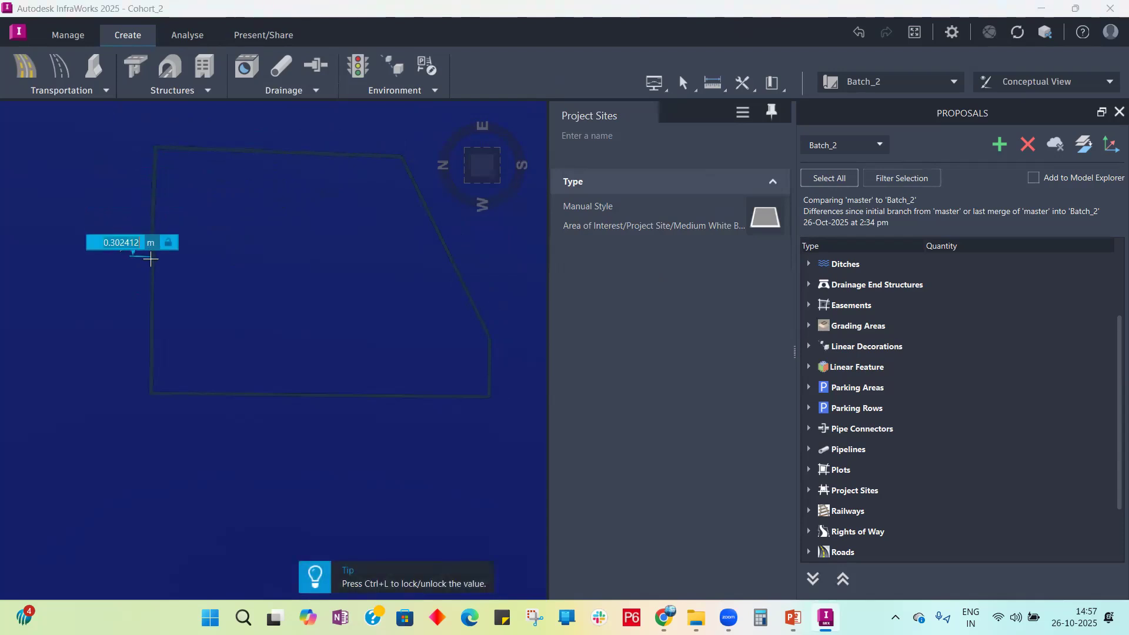
{"action": "double_click", "coordinate": [213, 285]}
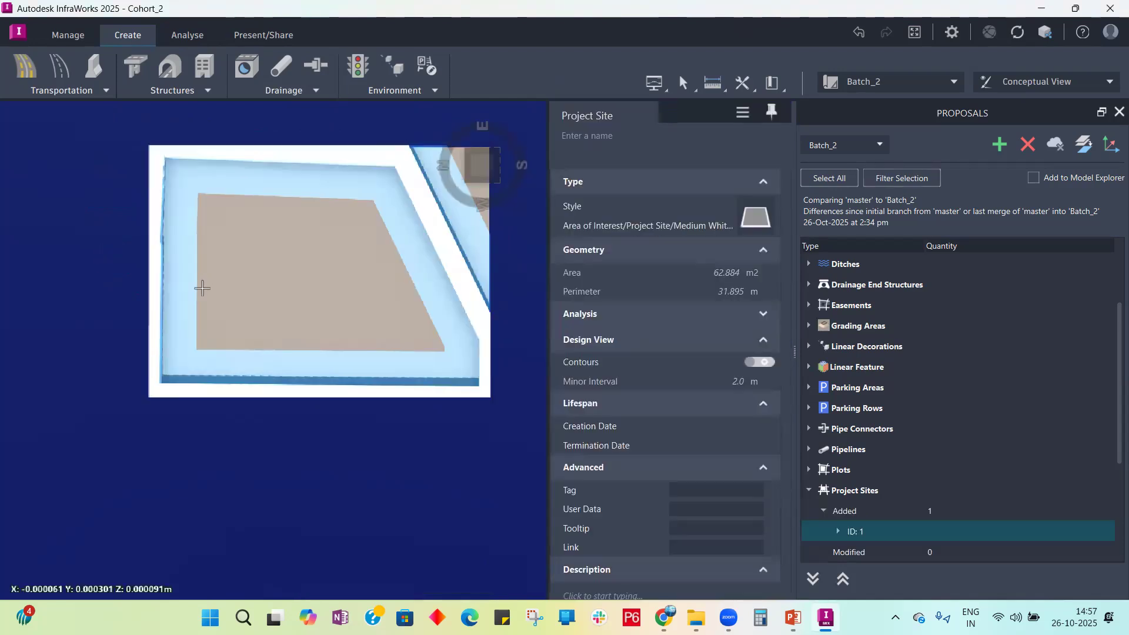
Step: Inspect the new project site's surface, border and cut-off corner from oblique angles, selecting and deselecting it
{"action": "left_click_drag", "start_coordinate": [180, 438], "coordinate": [313, 271]}
{"action": "key", "text": "Escape"}
{"action": "left_click", "coordinate": [310, 275]}
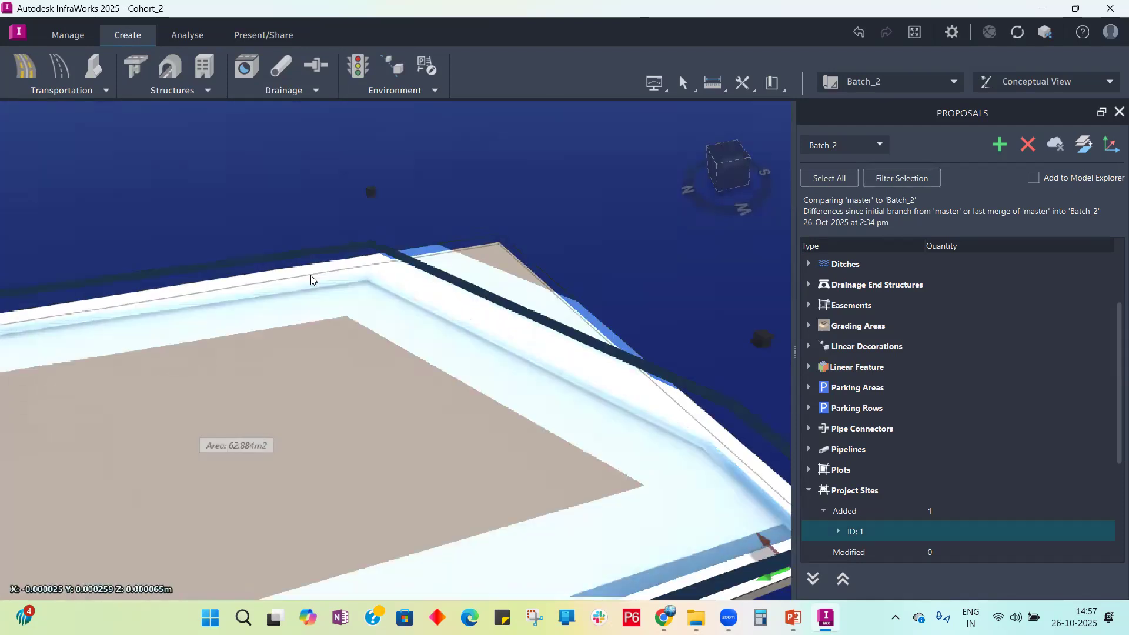
{"action": "scroll", "coordinate": [368, 184], "scroll_direction": "down", "scroll_amount": 6}
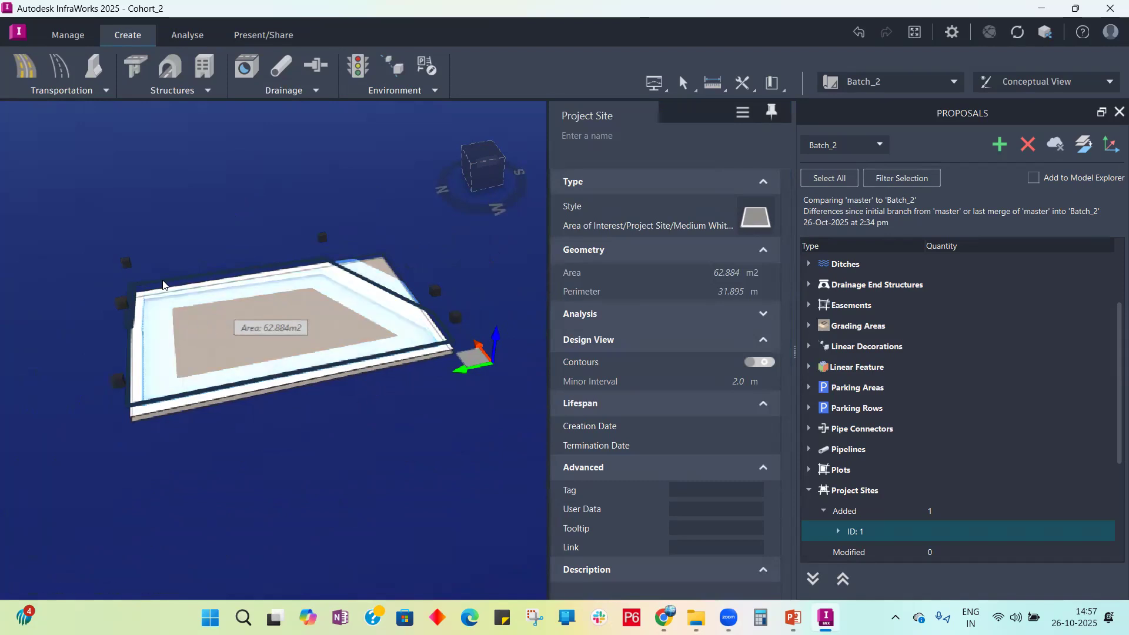
{"action": "left_click", "coordinate": [352, 410]}
{"action": "left_click_drag", "start_coordinate": [375, 407], "coordinate": [313, 473]}
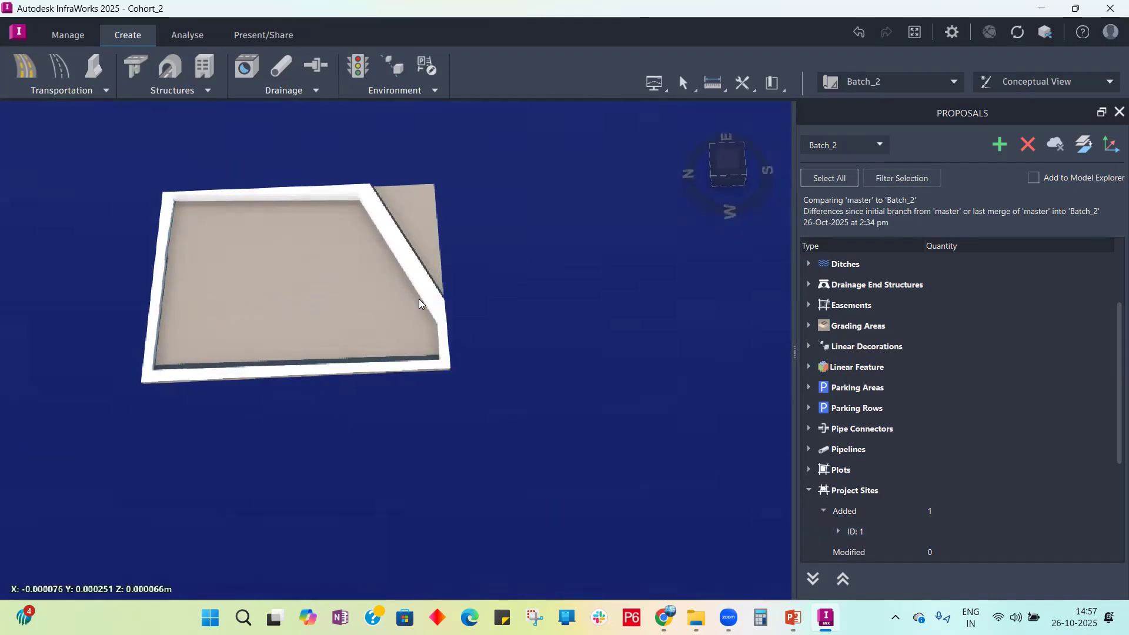
Step: Examine the project site edge-on from several sides and again from above
{"action": "left_click", "coordinate": [728, 183]}
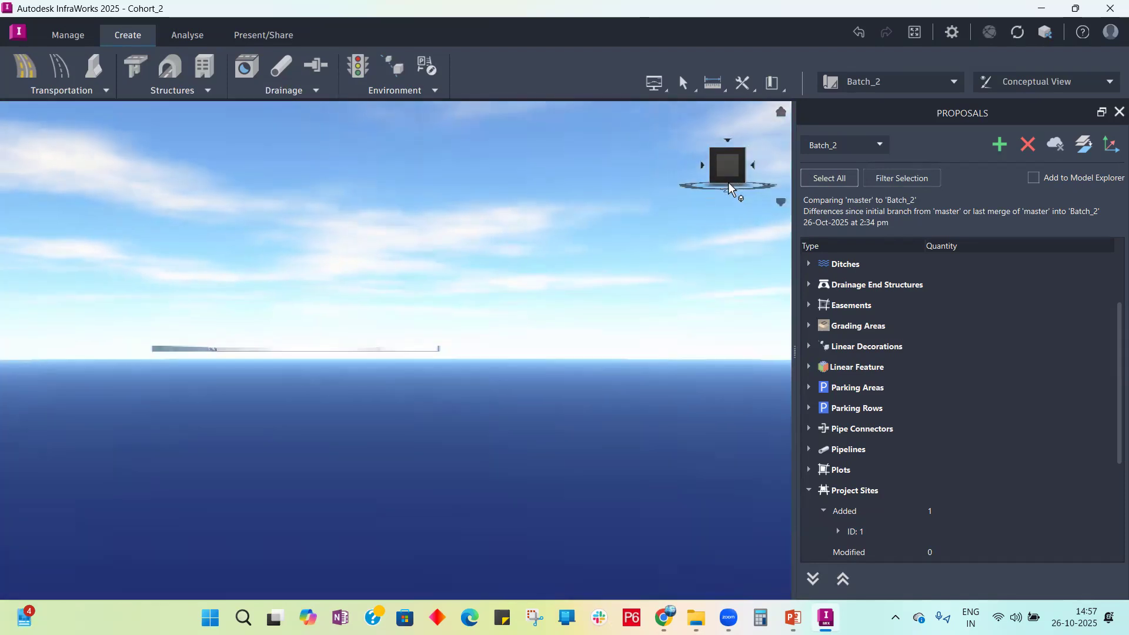
{"action": "left_click", "coordinate": [753, 167]}
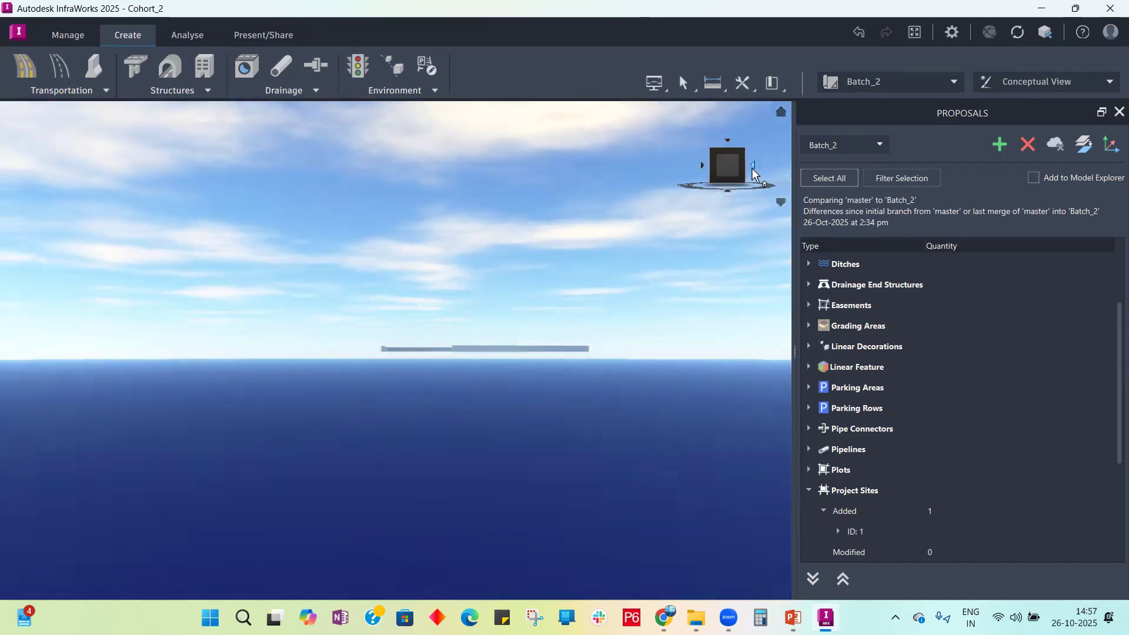
{"action": "left_click", "coordinate": [753, 167]}
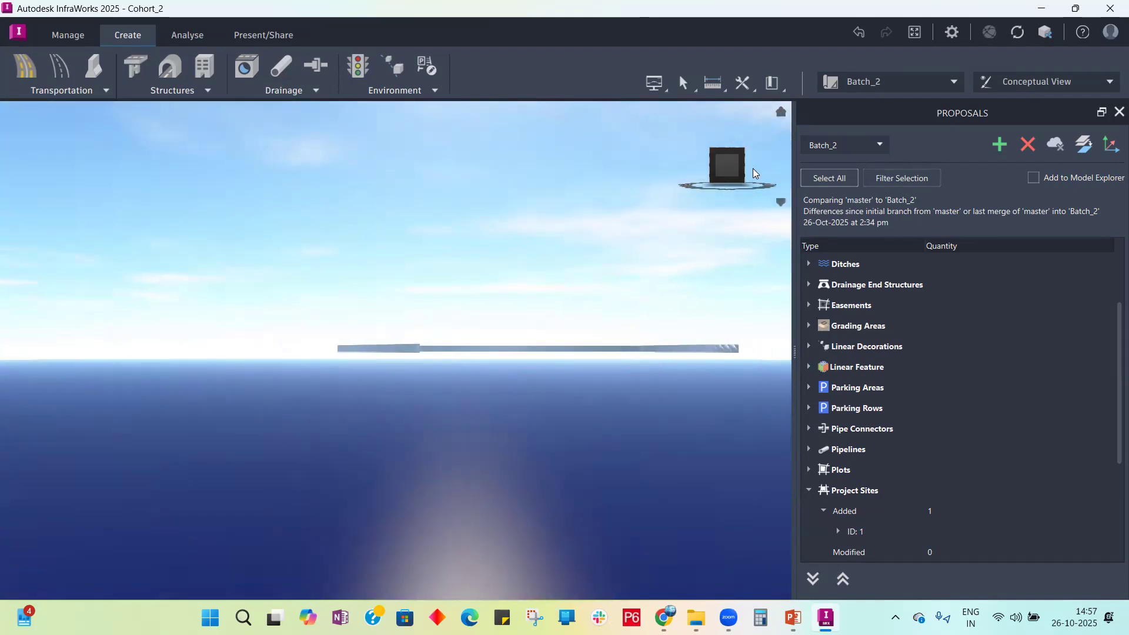
{"action": "left_click", "coordinate": [753, 167]}
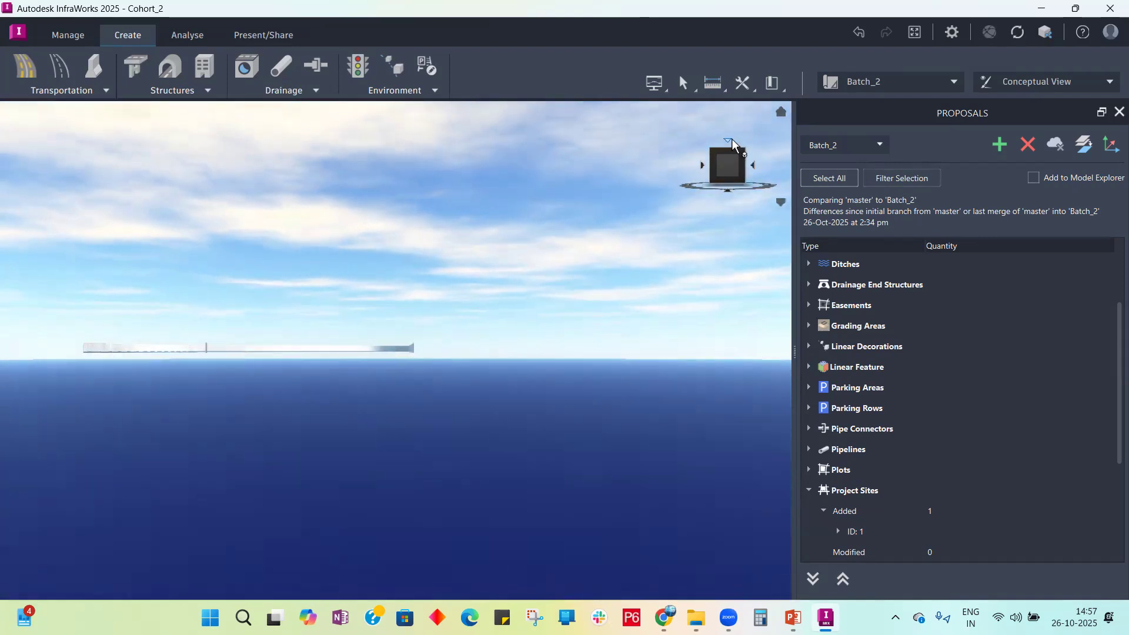
{"action": "left_click", "coordinate": [730, 148]}
{"action": "scroll", "coordinate": [588, 163], "scroll_direction": "down", "scroll_amount": 2}
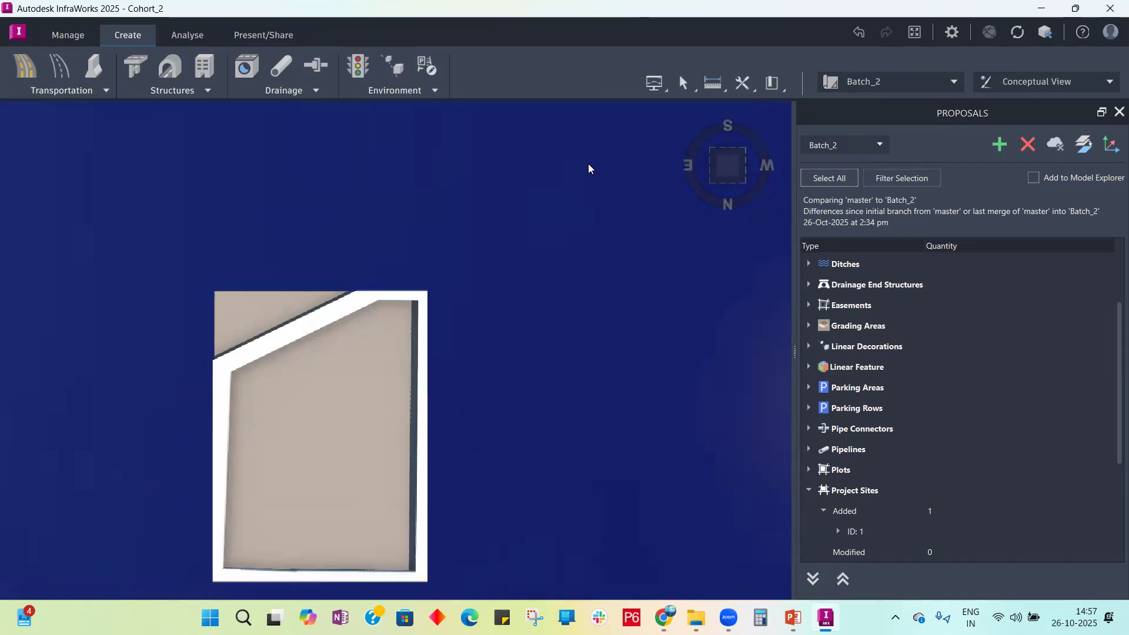
{"action": "left_click", "coordinate": [727, 181]}
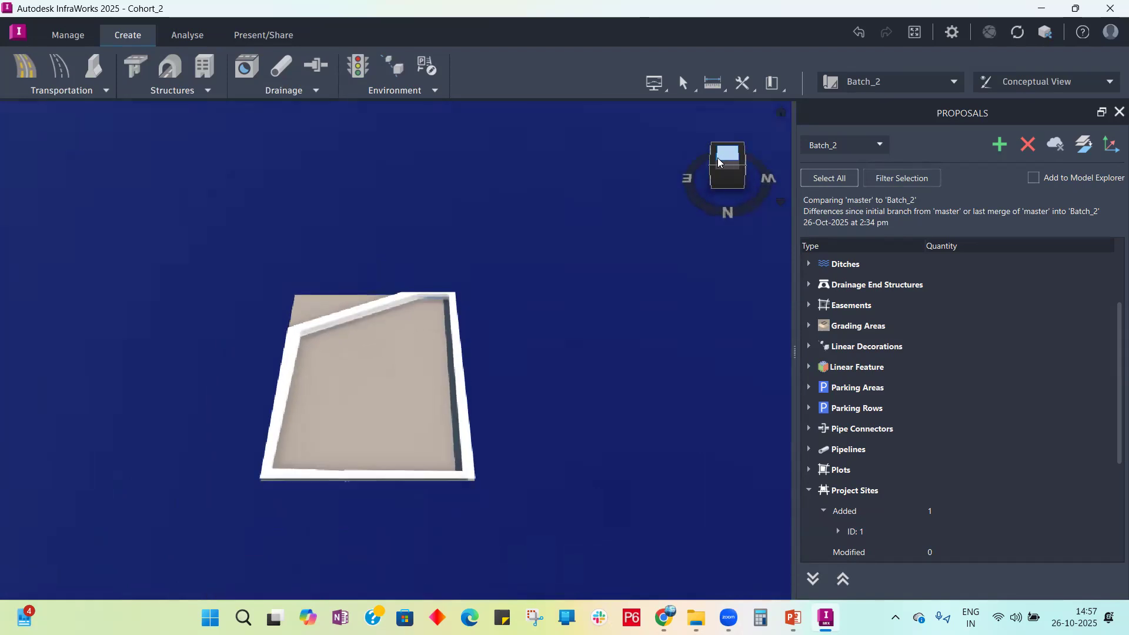
{"action": "left_click", "coordinate": [719, 158]}
{"action": "left_click", "coordinate": [726, 158]}
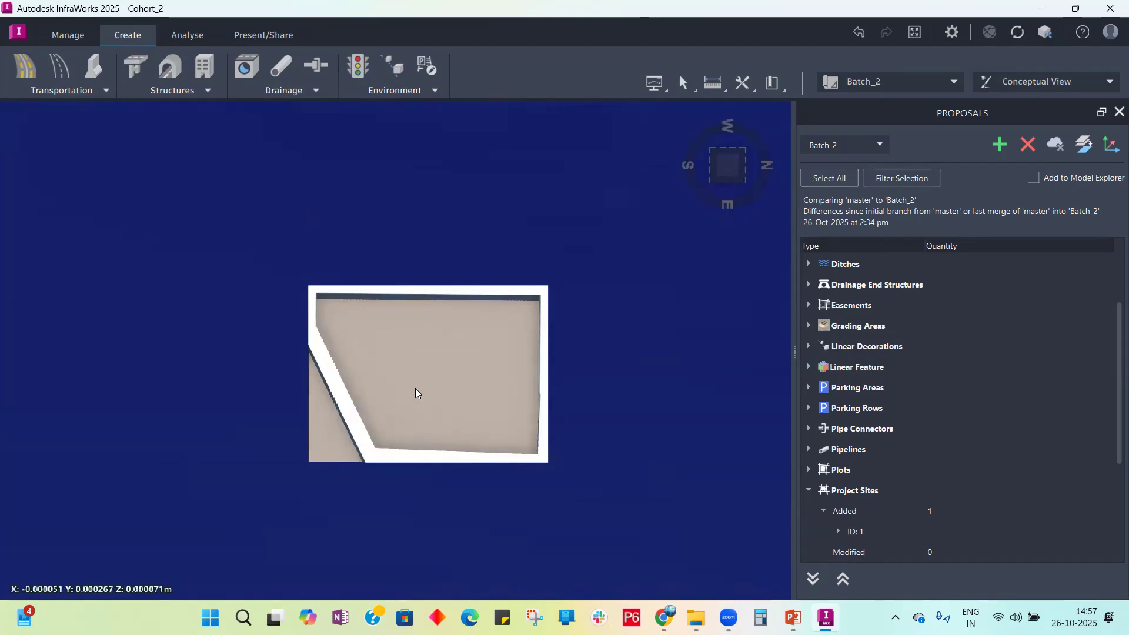
Step: Select the project site and pull its northwest corner outward so the west edge is about 14.4 m long
{"action": "left_click", "coordinate": [353, 447]}
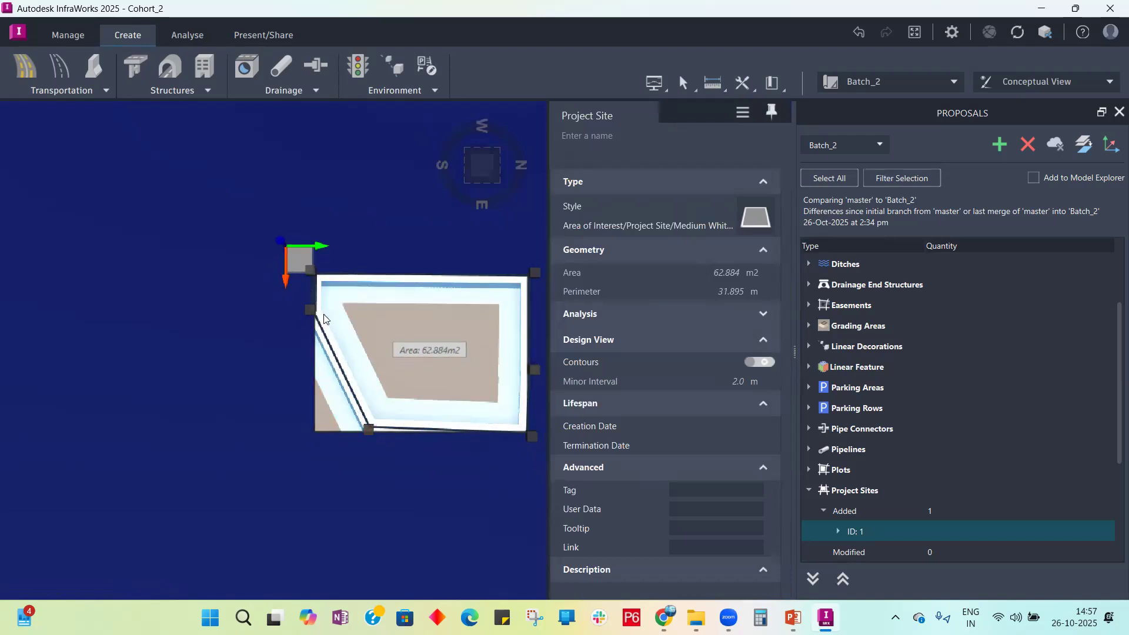
{"action": "scroll", "coordinate": [191, 341], "scroll_direction": "down", "scroll_amount": 1}
{"action": "scroll", "coordinate": [412, 308], "scroll_direction": "up", "scroll_amount": 2}
{"action": "left_click_drag", "start_coordinate": [410, 290], "coordinate": [511, 300]}
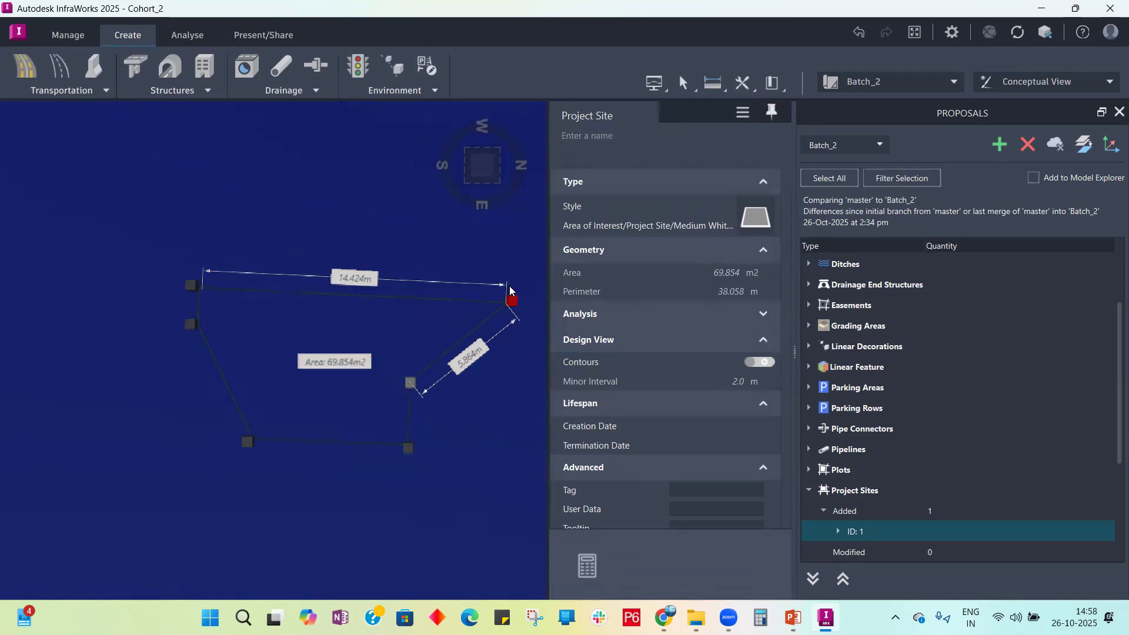
{"action": "key", "text": "Escape"}
Step: Pull the two overlapping north-side vertices outward, one about 4.05 m from the northwest corner and the other about 2.79 m farther east
{"action": "left_click", "coordinate": [416, 382]}
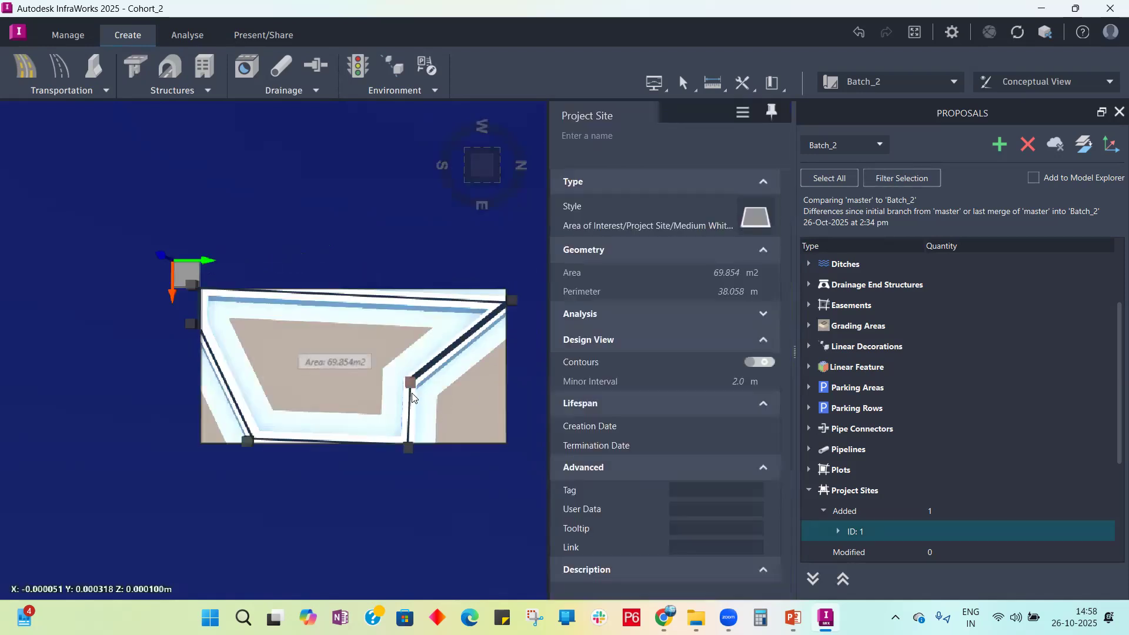
{"action": "left_click_drag", "start_coordinate": [410, 393], "coordinate": [525, 389]}
{"action": "scroll", "coordinate": [121, 421], "scroll_direction": "down", "scroll_amount": 2}
{"action": "scroll", "coordinate": [394, 400], "scroll_direction": "up", "scroll_amount": 2}
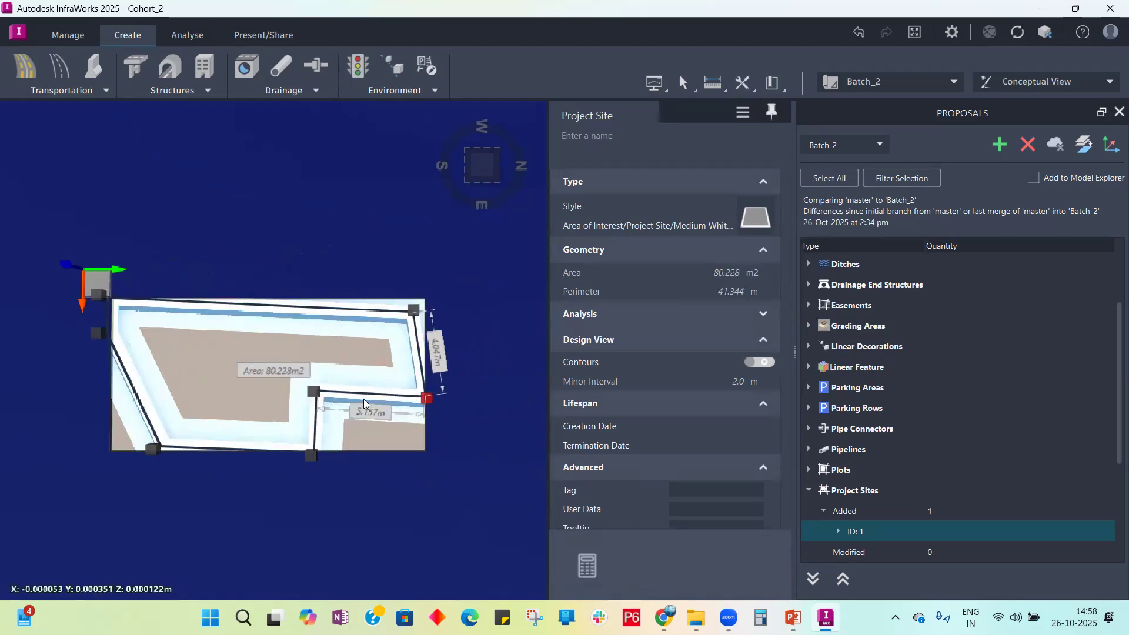
{"action": "left_click_drag", "start_coordinate": [311, 394], "coordinate": [435, 461]}
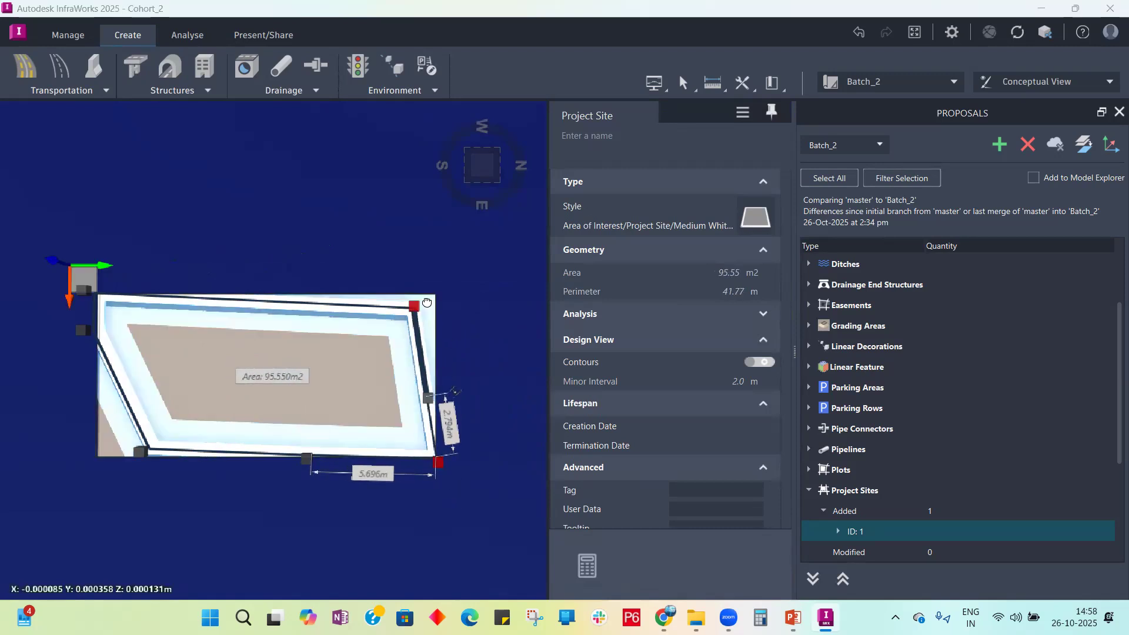
Step: Straighten the extended north end into edges of about 4.43 m and 2.64 m by adjusting its corner and middle vertices, and deselect the site
{"action": "left_click_drag", "start_coordinate": [415, 306], "coordinate": [432, 300]}
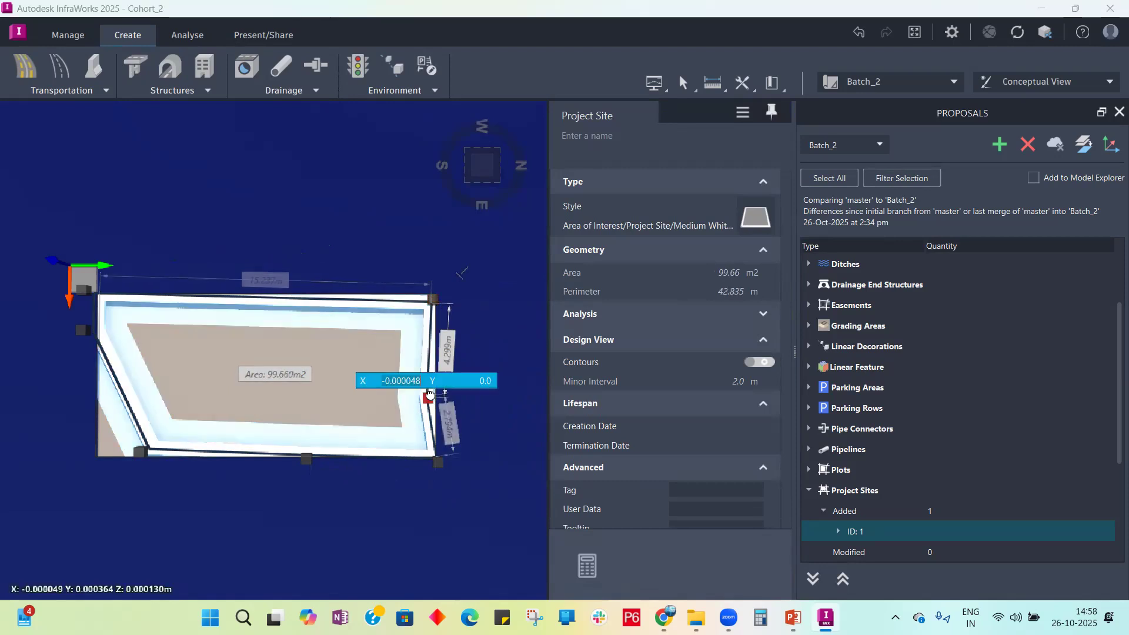
{"action": "left_click_drag", "start_coordinate": [428, 398], "coordinate": [442, 398]}
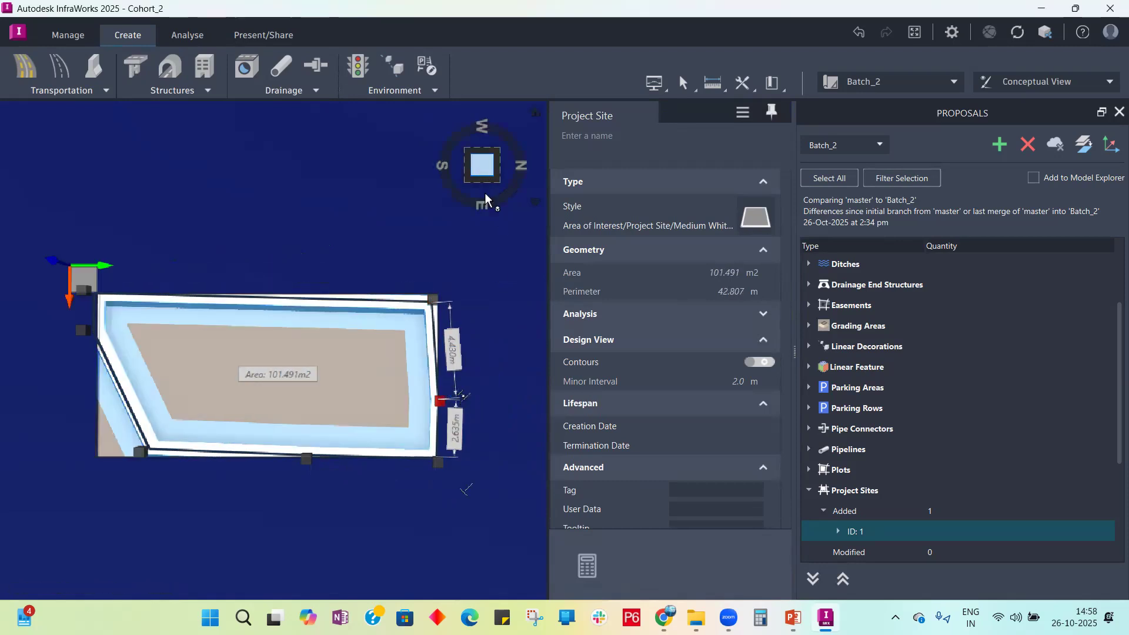
{"action": "scroll", "coordinate": [410, 404], "scroll_direction": "down", "scroll_amount": 2}
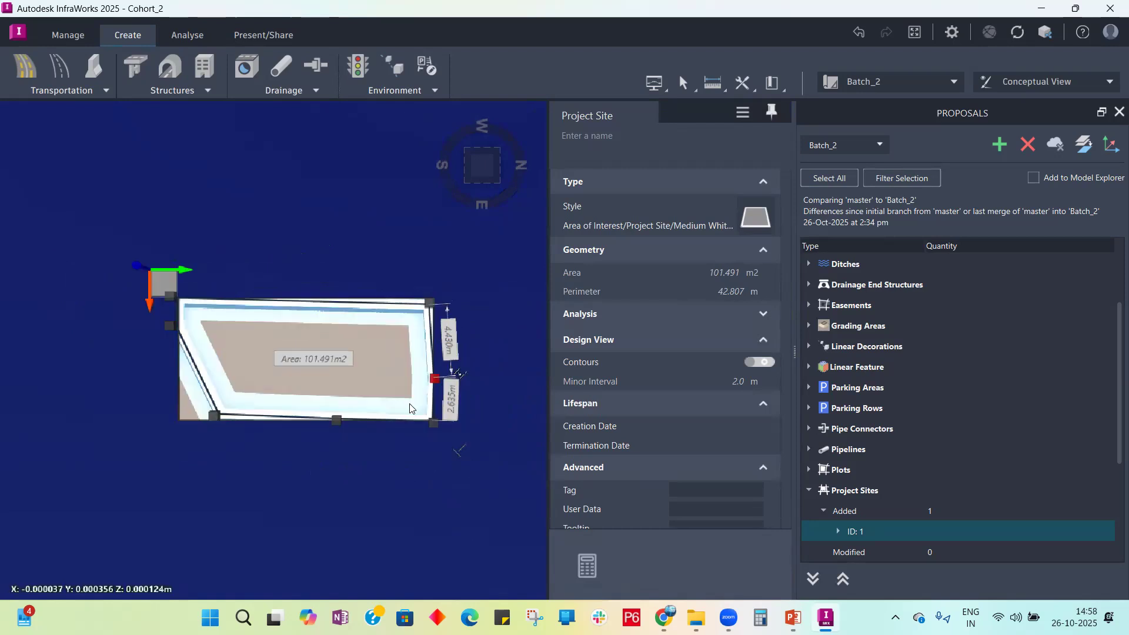
{"action": "left_click", "coordinate": [351, 461]}
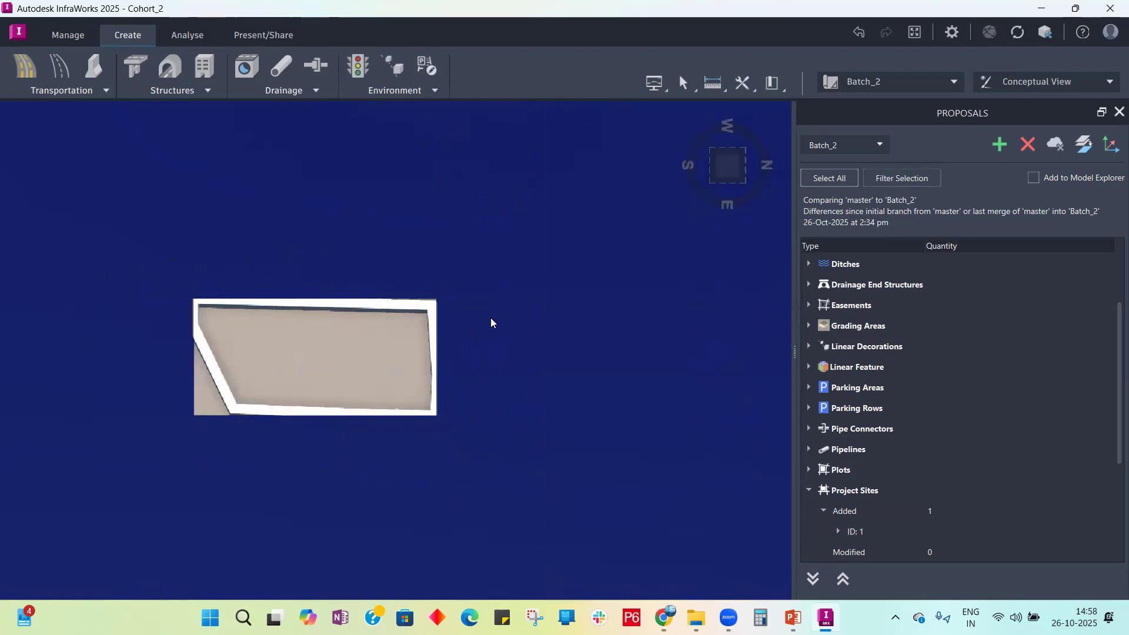
{"action": "scroll", "coordinate": [490, 323], "scroll_direction": "down", "scroll_amount": 1}
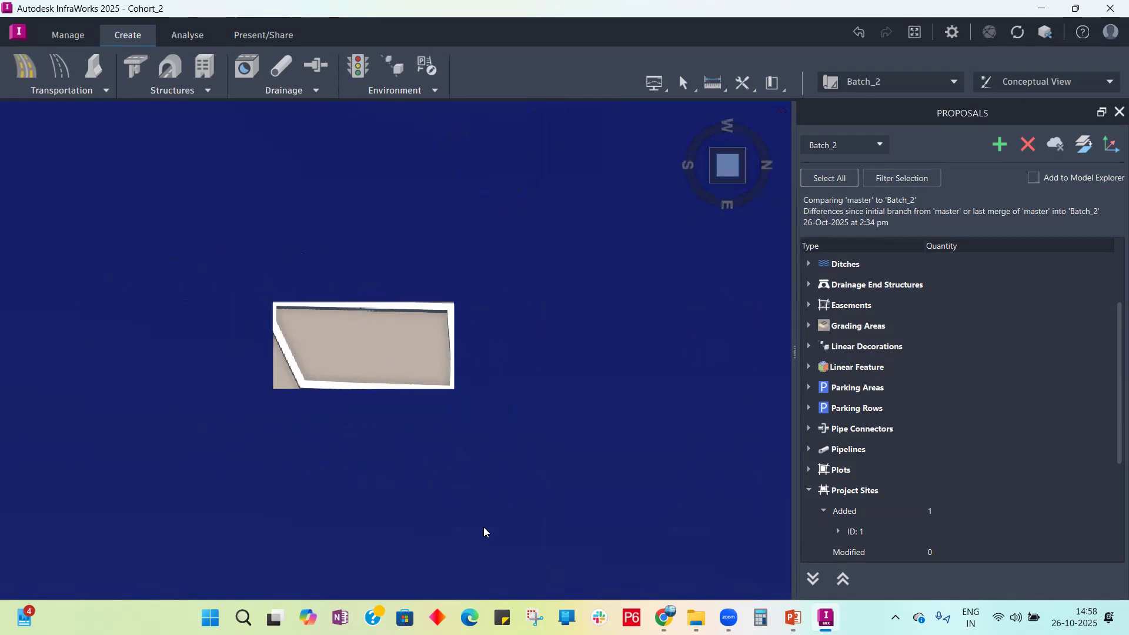
Step: Pull the project site's three east-side vertices eastward, forming edges of about 8.36 m and 4.79 m, and deselect the site
{"action": "scroll", "coordinate": [351, 317], "scroll_direction": "up", "scroll_amount": 3}
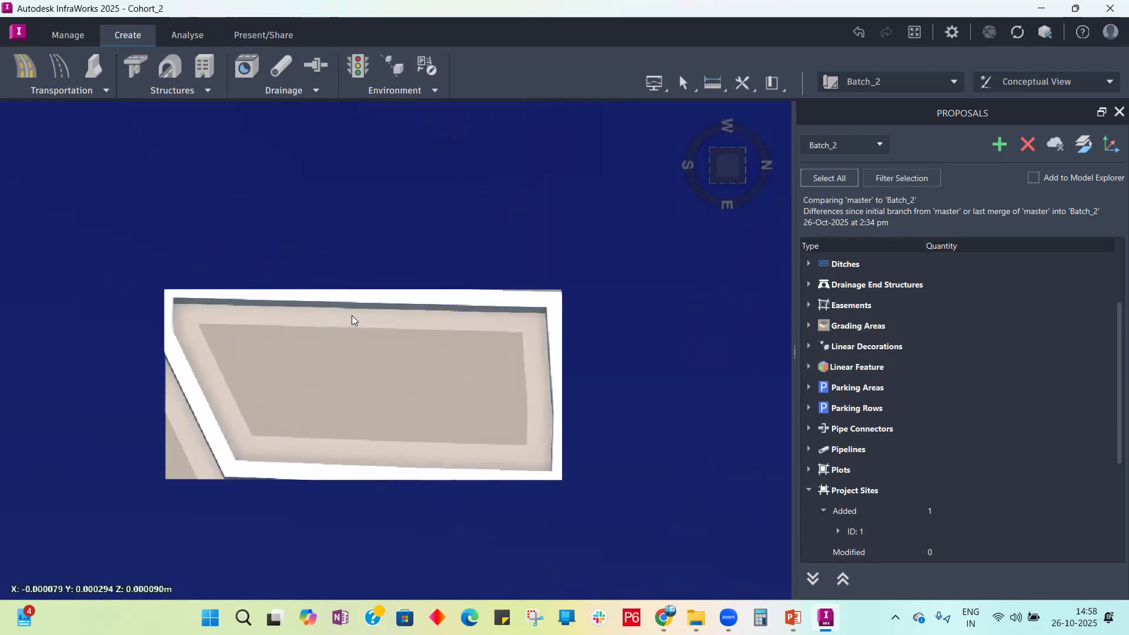
{"action": "scroll", "coordinate": [352, 316], "scroll_direction": "down", "scroll_amount": 3}
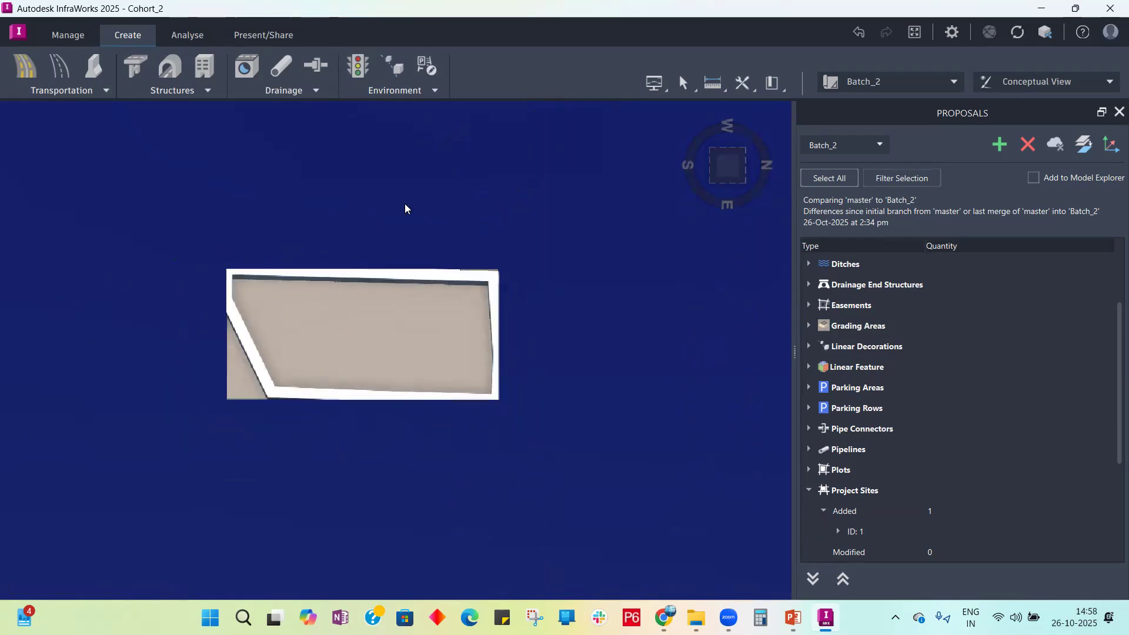
{"action": "left_click", "coordinate": [391, 338]}
{"action": "left_click_drag", "start_coordinate": [303, 336], "coordinate": [305, 439]}
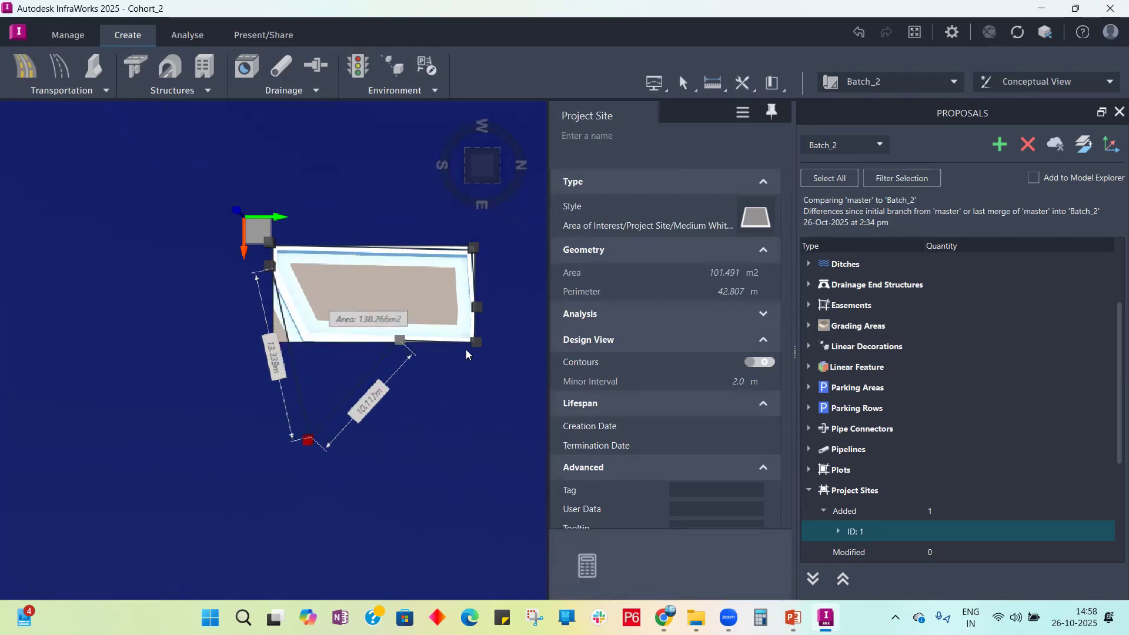
{"action": "left_click_drag", "start_coordinate": [400, 340], "coordinate": [416, 439]}
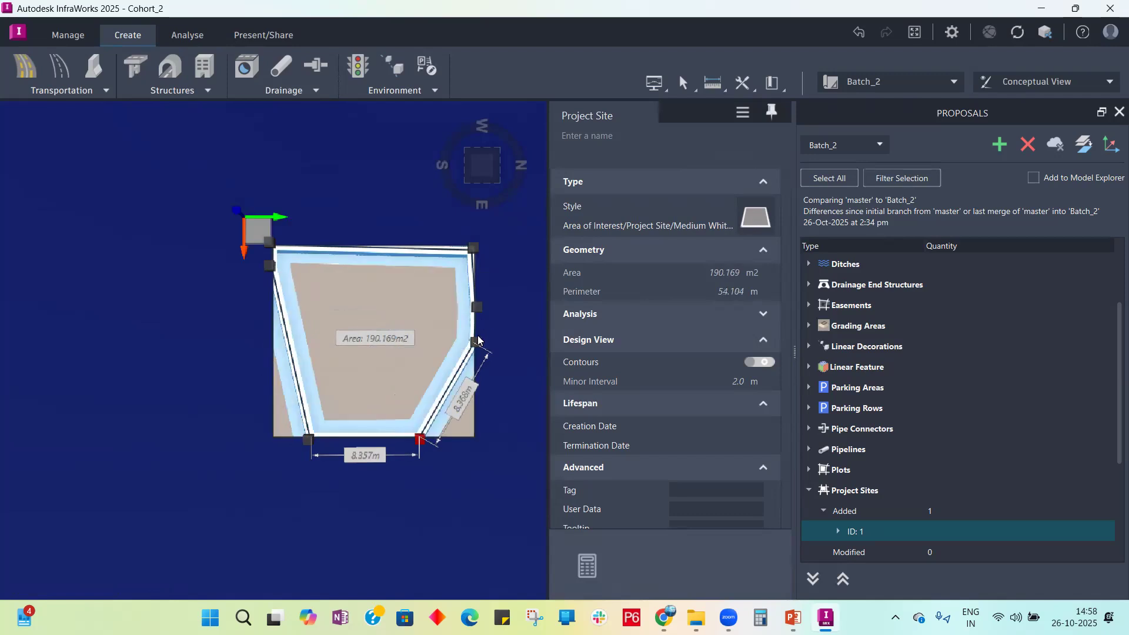
{"action": "left_click_drag", "start_coordinate": [476, 341], "coordinate": [483, 439]}
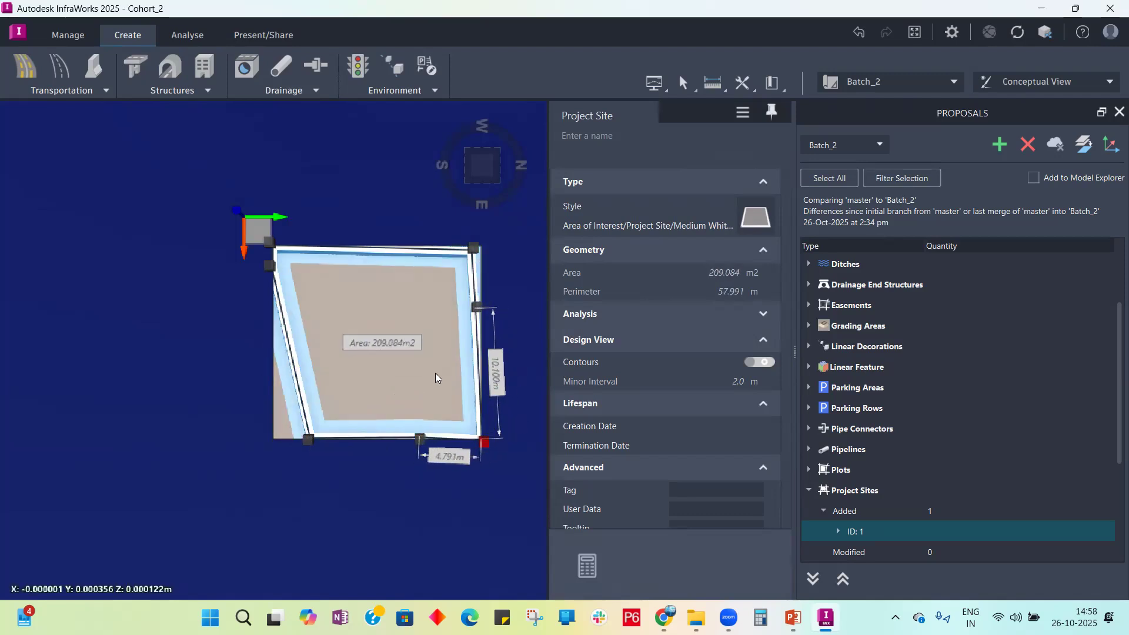
{"action": "scroll", "coordinate": [435, 373], "scroll_direction": "up", "scroll_amount": 3}
{"action": "left_click", "coordinate": [156, 334]}
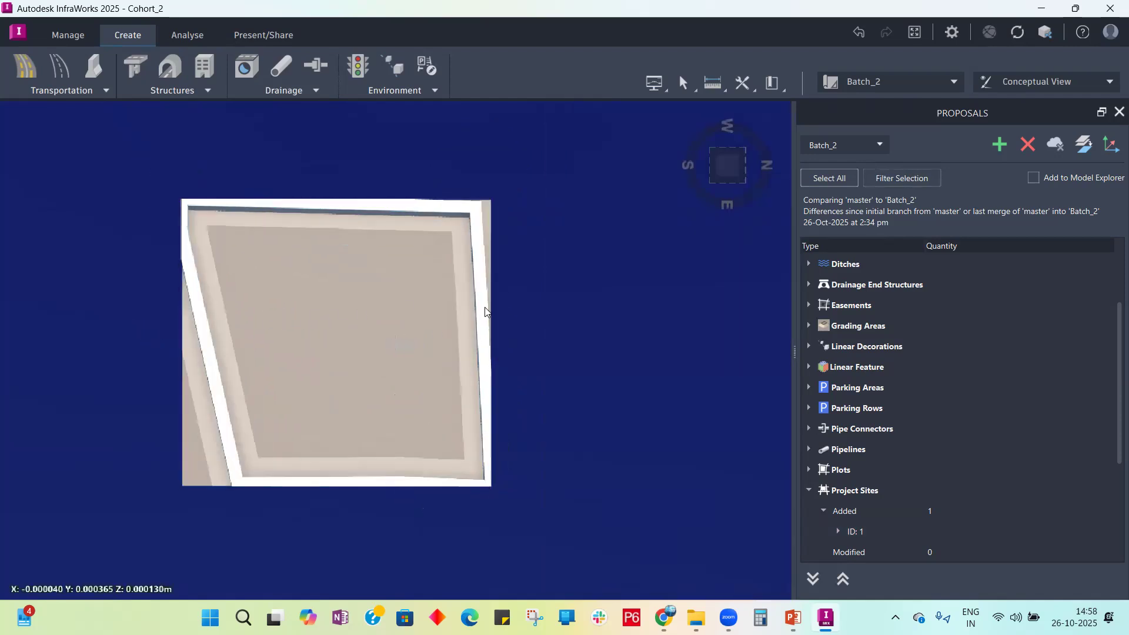
Step: Switch to the PowerPoint slide show, review the exercise instructions on slide 13, and return to InfraWorks
{"action": "left_click", "coordinate": [792, 616]}
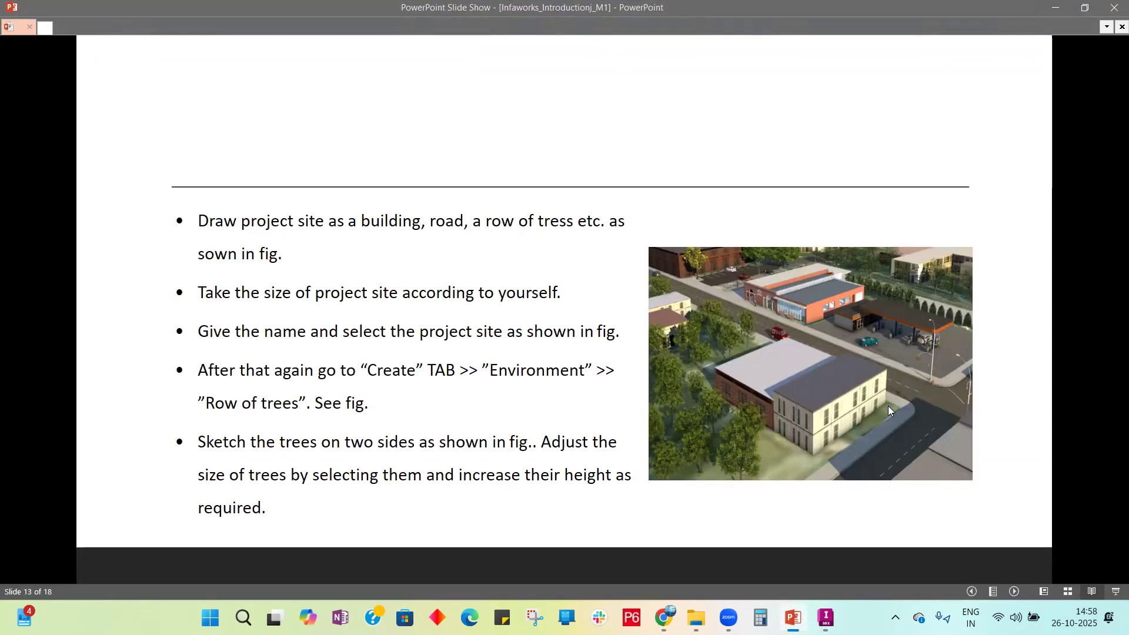
{"action": "left_click", "coordinate": [793, 617]}
{"action": "left_click", "coordinate": [792, 617]}
{"action": "left_click", "coordinate": [793, 617]}
{"action": "left_click", "coordinate": [792, 617]}
{"action": "left_click", "coordinate": [792, 617]}
{"action": "left_click", "coordinate": [792, 617]}
{"action": "left_click", "coordinate": [825, 618]}
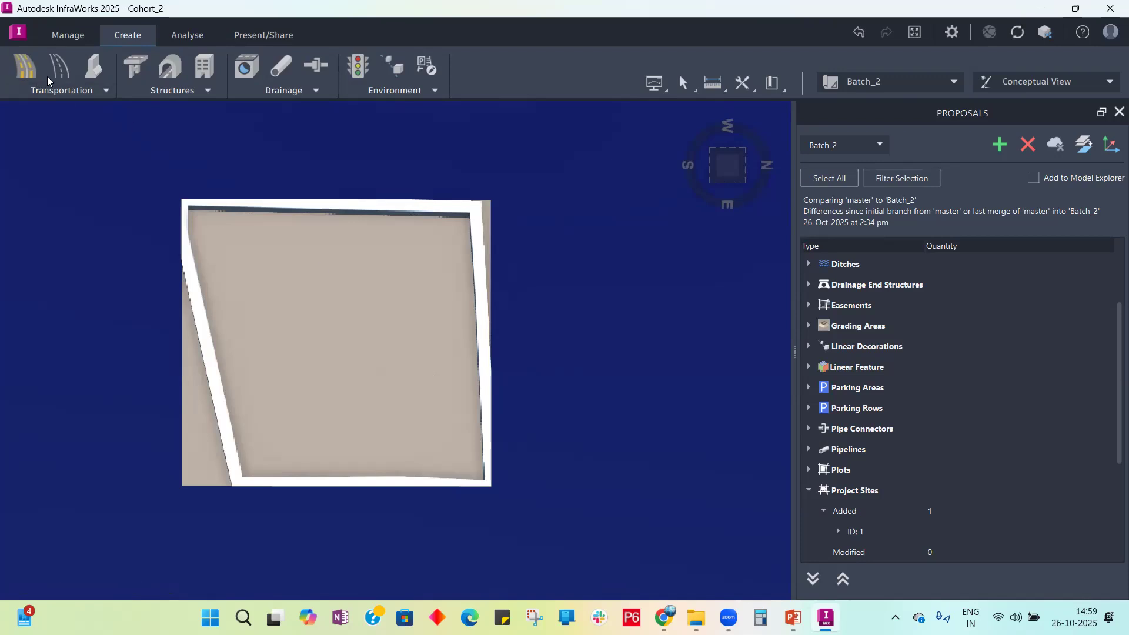
Step: Start a planning road and choose the City Highway street draw style
{"action": "left_click", "coordinate": [100, 93]}
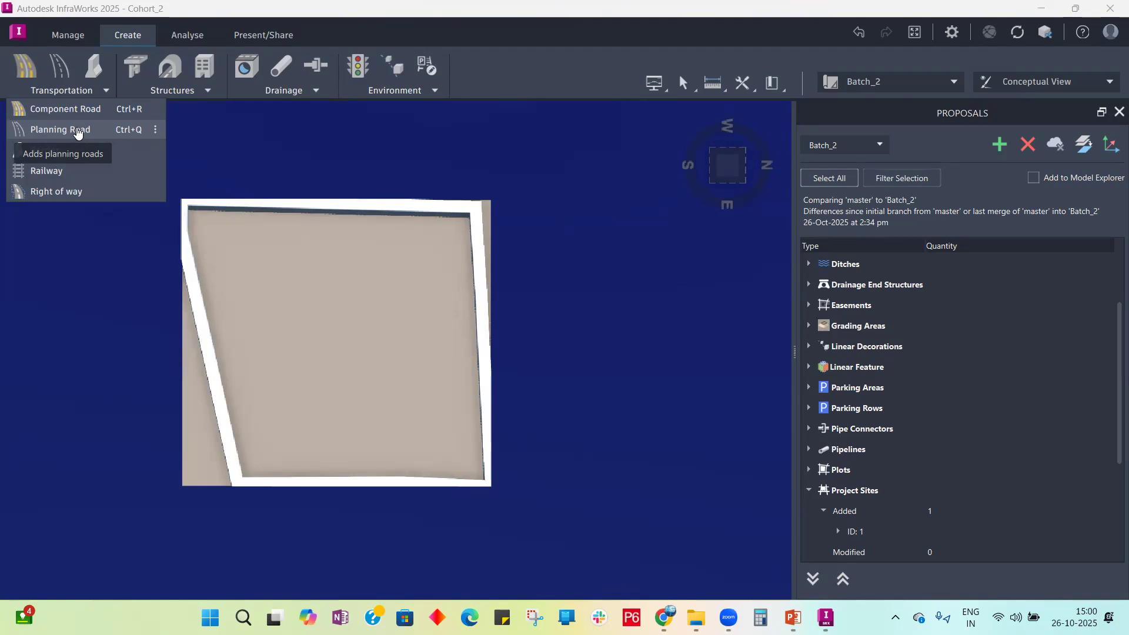
{"action": "left_click", "coordinate": [77, 130]}
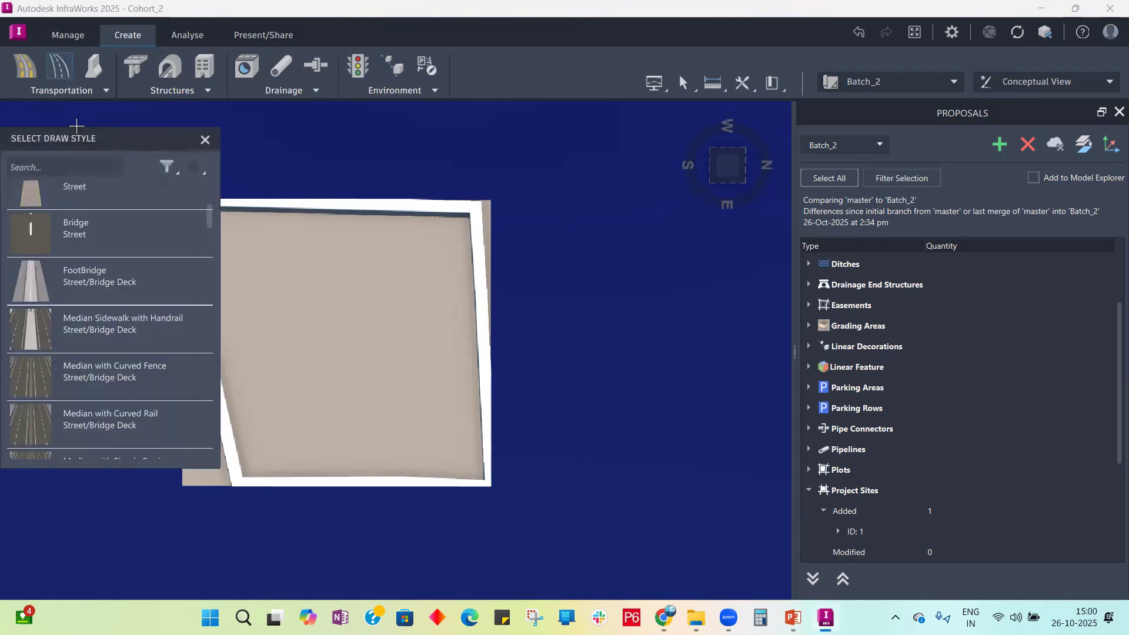
{"action": "mouse_move", "coordinate": [125, 139]}
{"action": "left_mouse_down"}
{"action": "mouse_move", "coordinate": [631, 247]}
{"action": "mouse_move", "coordinate": [720, 181]}
{"action": "left_mouse_up"}
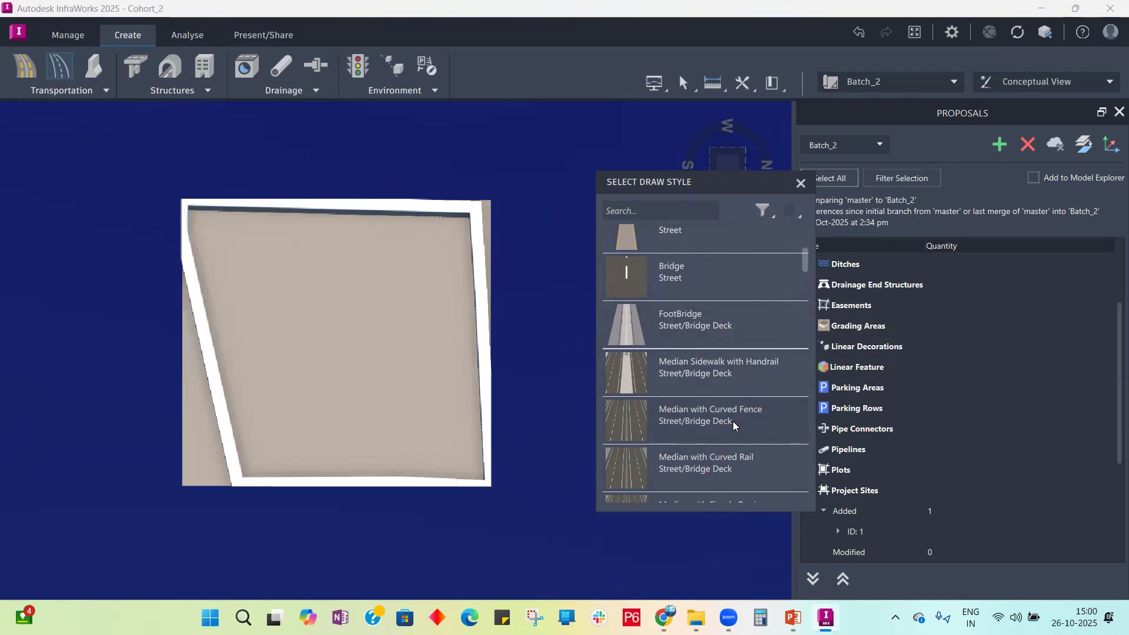
{"action": "scroll", "coordinate": [731, 434], "scroll_direction": "down", "scroll_amount": 5}
{"action": "scroll", "coordinate": [724, 434], "scroll_direction": "down", "scroll_amount": 1}
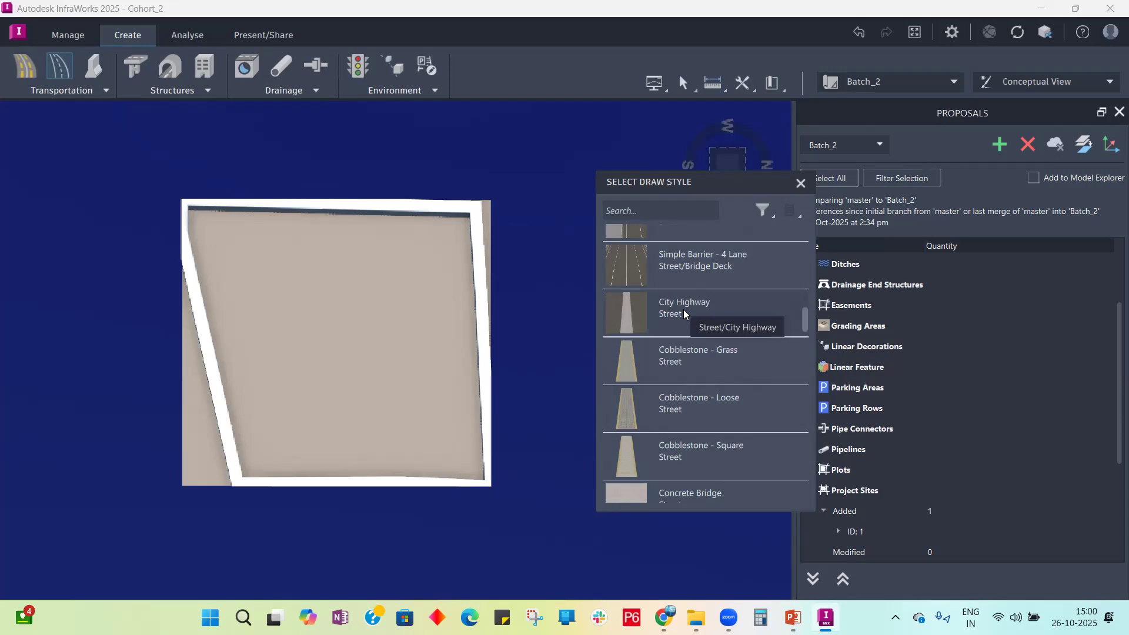
{"action": "scroll", "coordinate": [682, 312], "scroll_direction": "down", "scroll_amount": 5}
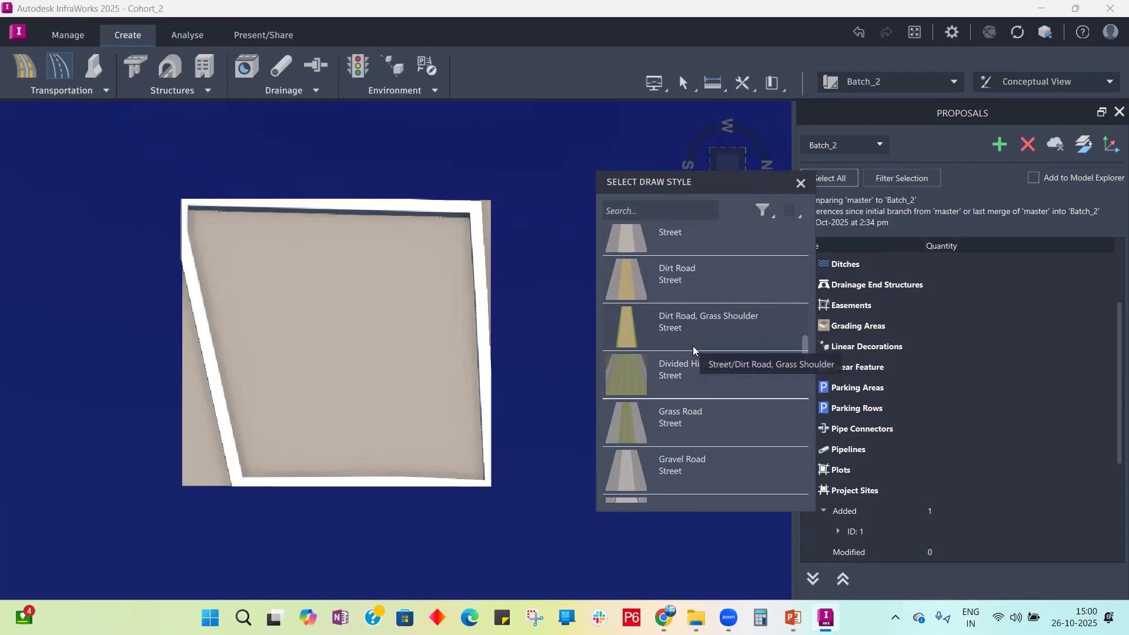
{"action": "scroll", "coordinate": [693, 346], "scroll_direction": "up", "scroll_amount": 3}
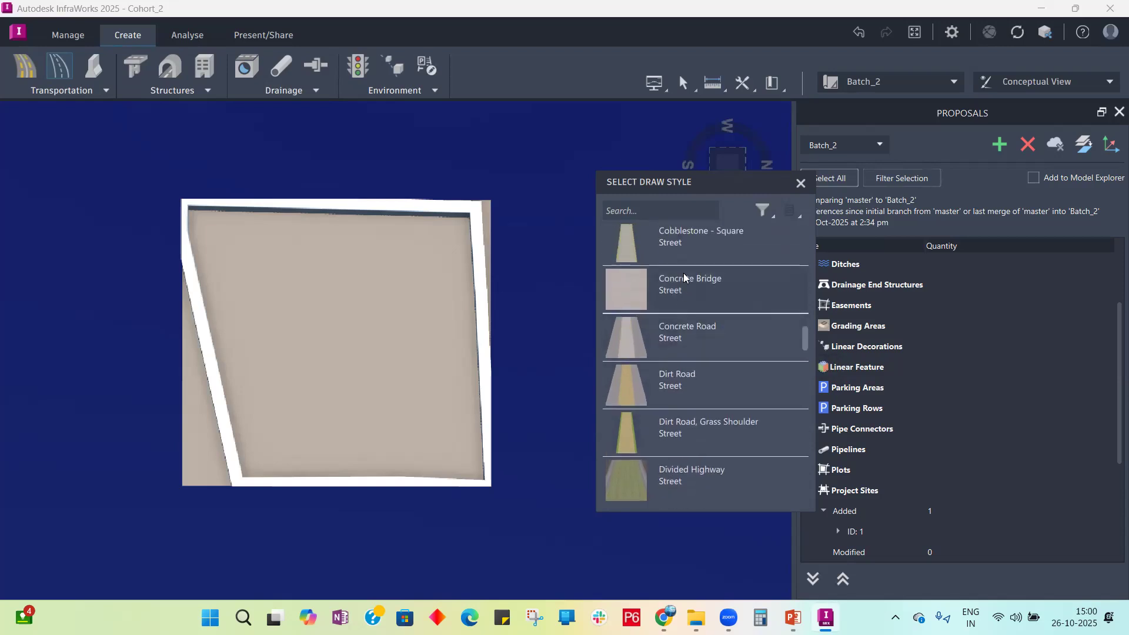
{"action": "scroll", "coordinate": [685, 277], "scroll_direction": "up", "scroll_amount": 3}
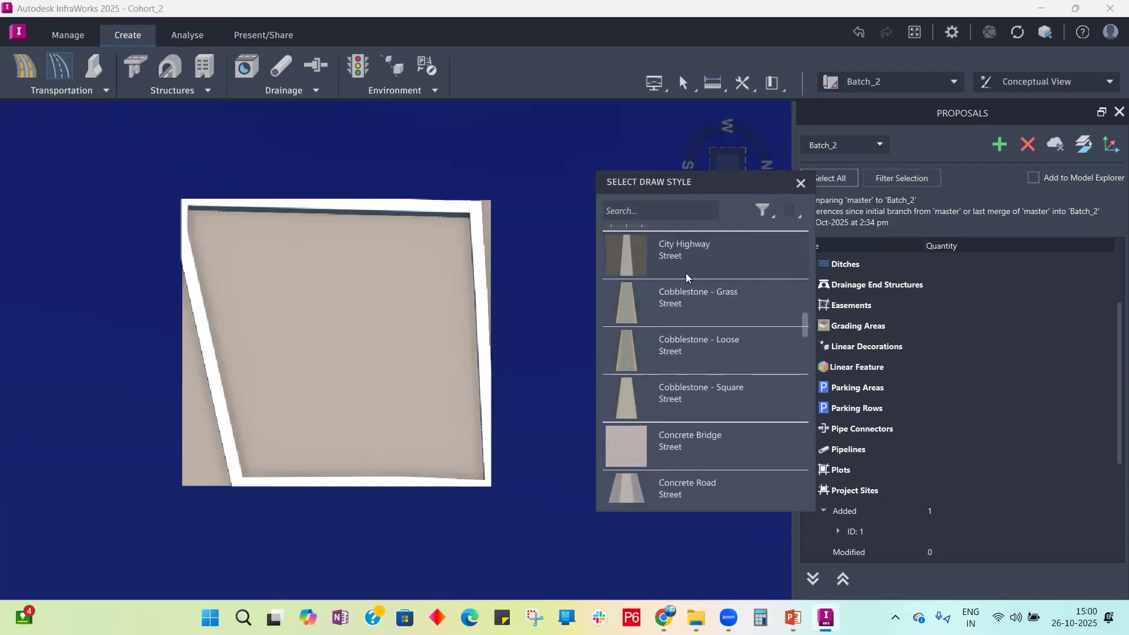
{"action": "left_click", "coordinate": [688, 268]}
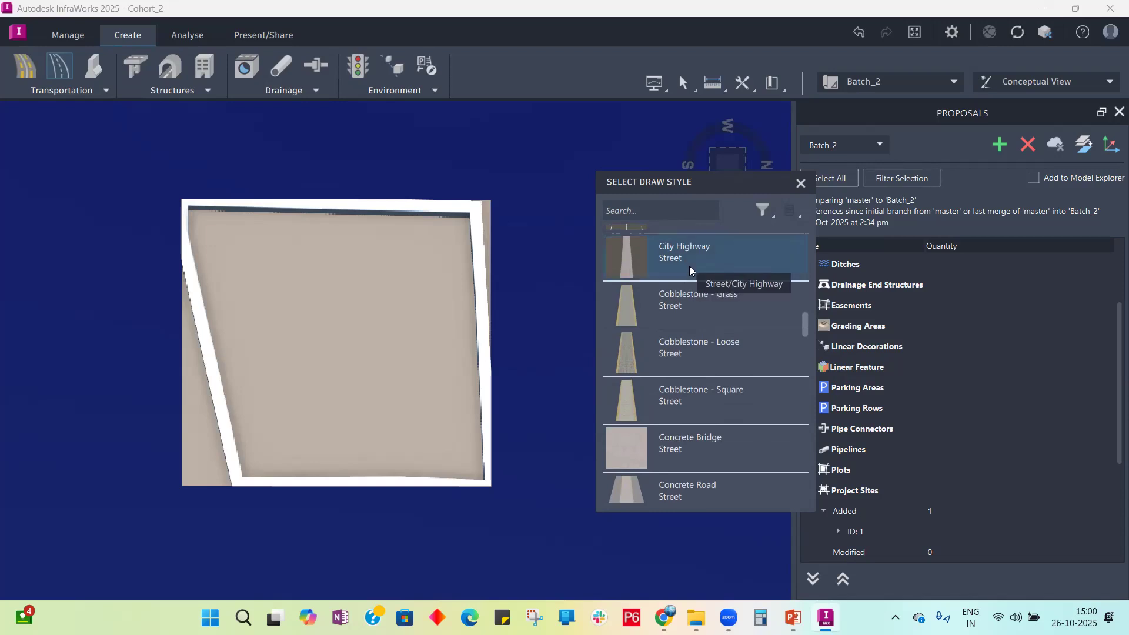
Step: Draw the road about 25 m long inside the site, along the west edge, around the northwest corner and down the north edge
{"action": "left_click", "coordinate": [183, 223]}
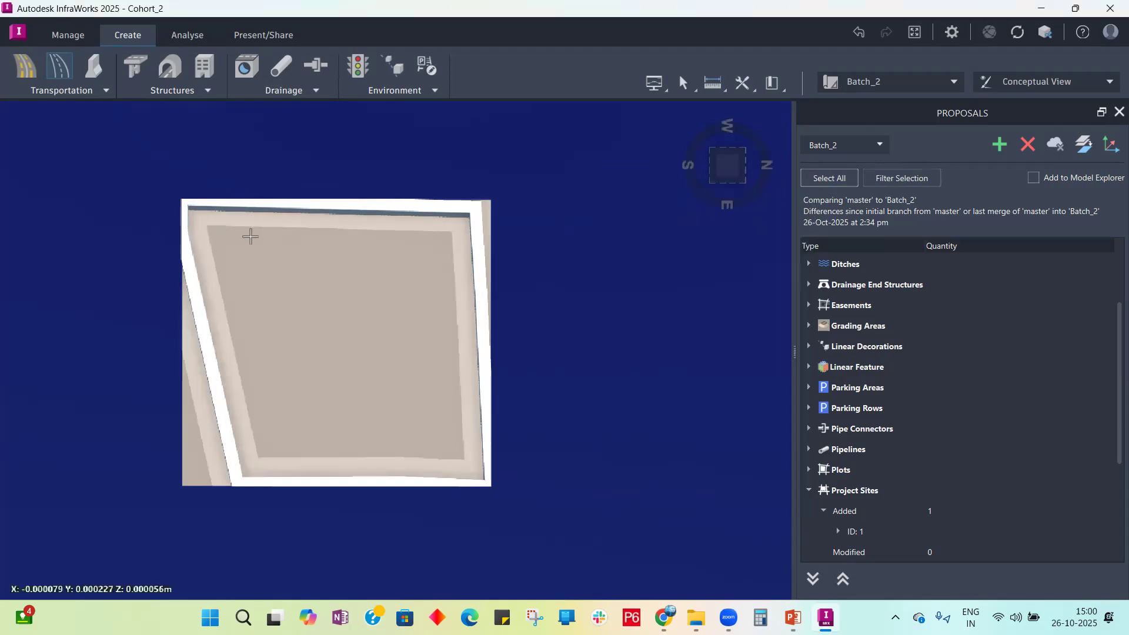
{"action": "left_click", "coordinate": [365, 233]}
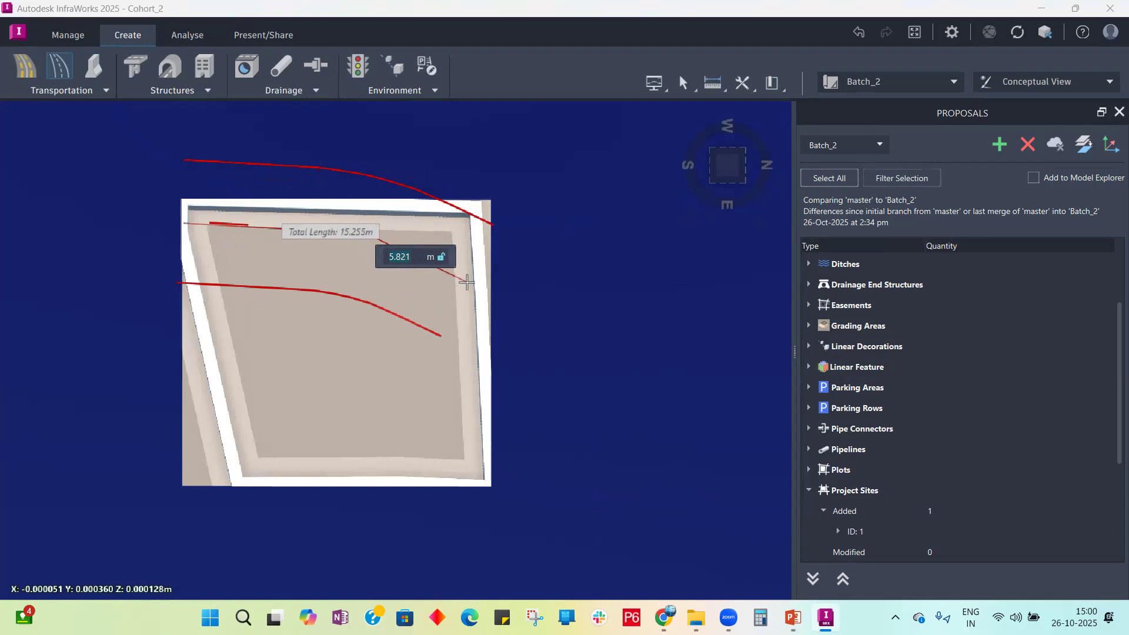
{"action": "left_click", "coordinate": [466, 283]}
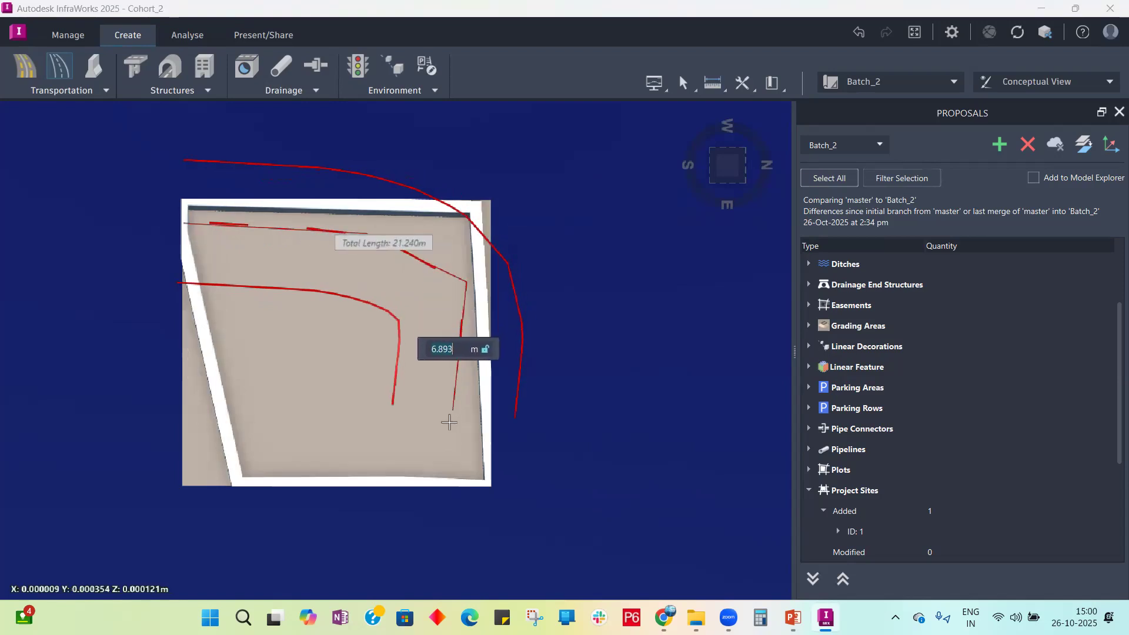
{"action": "left_click", "coordinate": [469, 483]}
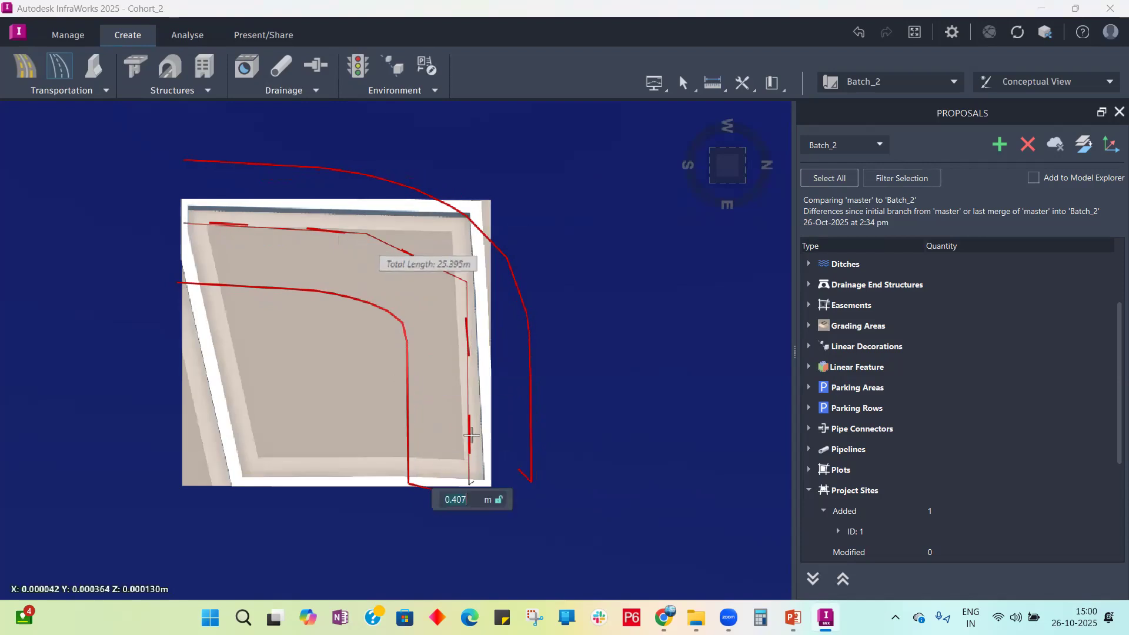
{"action": "double_click", "coordinate": [443, 459]}
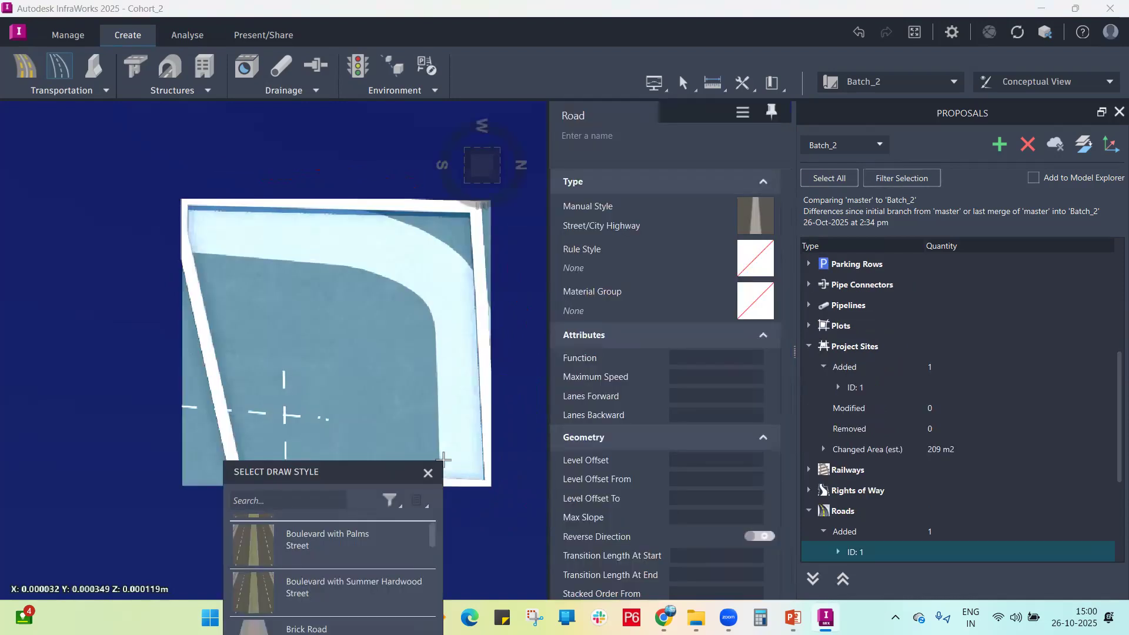
{"action": "scroll", "coordinate": [101, 285], "scroll_direction": "down", "scroll_amount": 1}
{"action": "scroll", "coordinate": [352, 300], "scroll_direction": "up", "scroll_amount": 2}
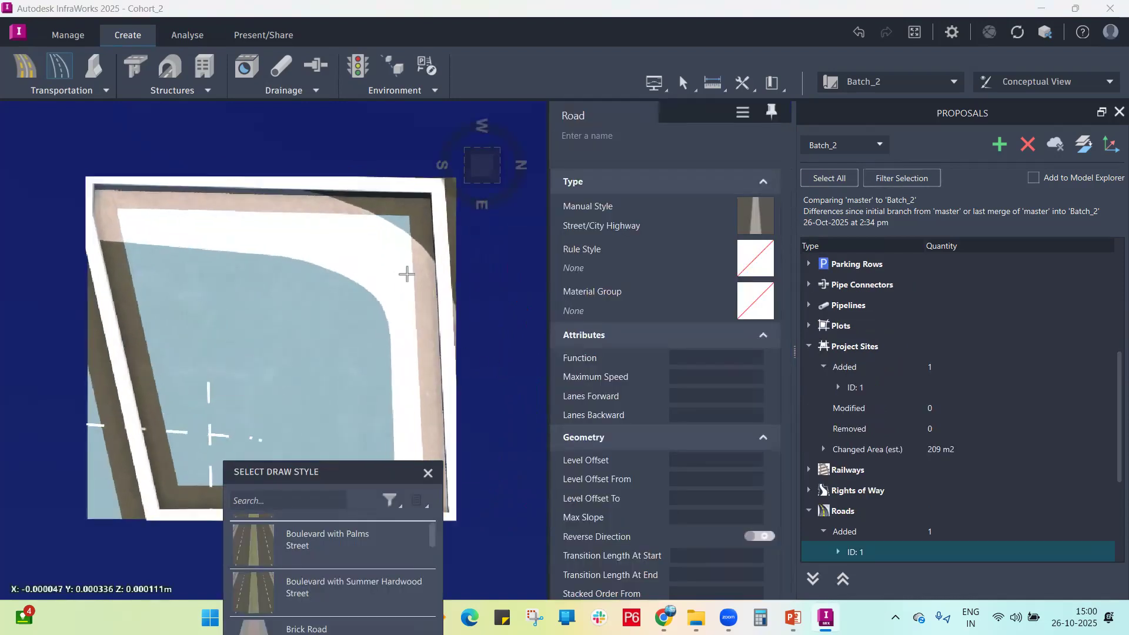
{"action": "key", "text": "Escape"}
{"action": "key", "text": "Escape"}
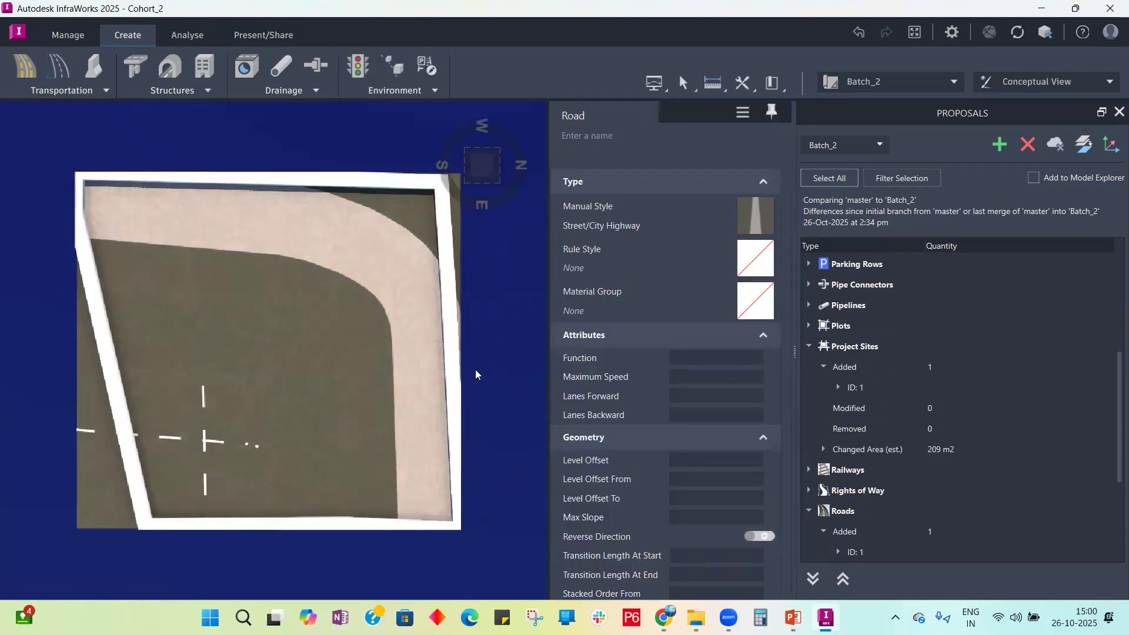
Step: Select the project site and pull its southeast corner outward, giving adjoining edges of about 20.36 m and 18.49 m
{"action": "middle_click_drag", "start_coordinate": [486, 390], "coordinate": [424, 365], "text": "shift"}
{"action": "scroll", "coordinate": [422, 366], "scroll_direction": "down", "scroll_amount": 6}
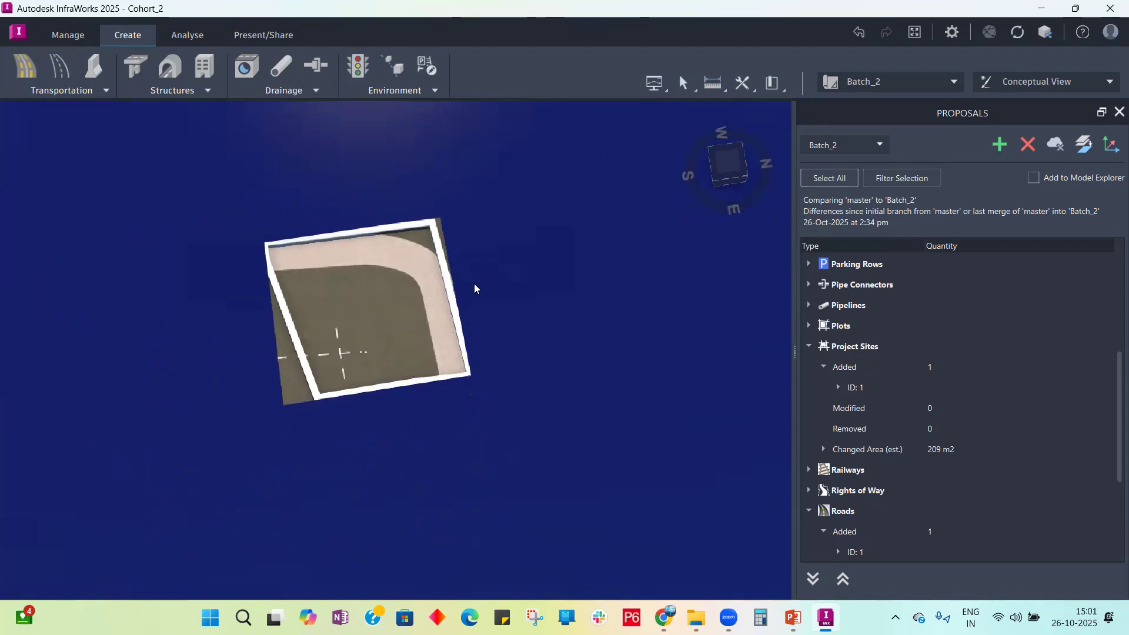
{"action": "left_click", "coordinate": [318, 392]}
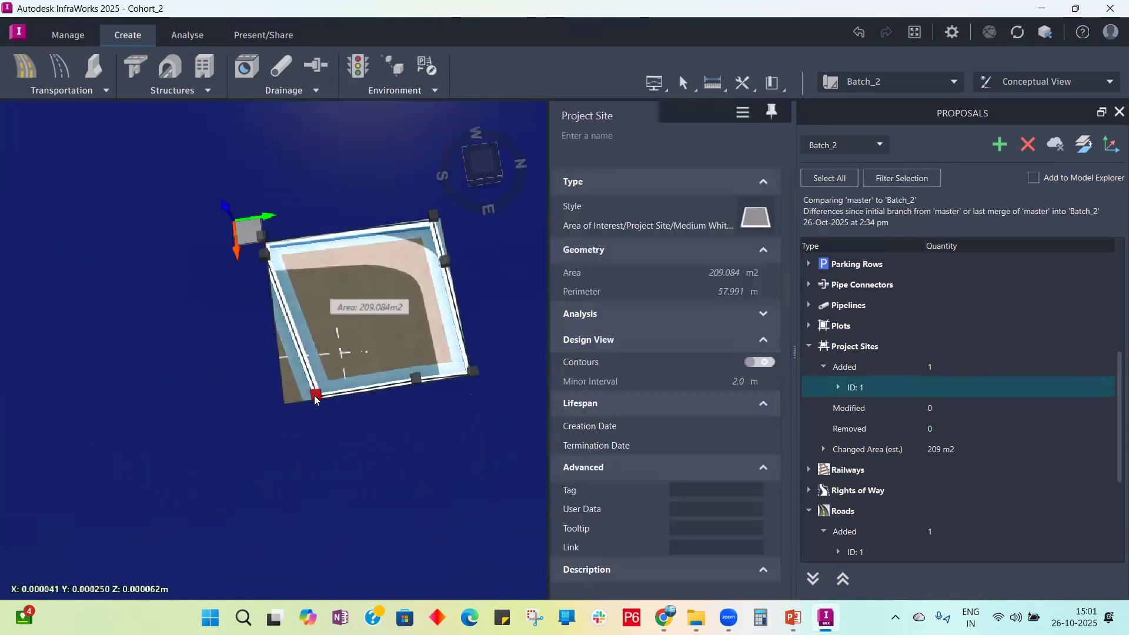
{"action": "left_click_drag", "start_coordinate": [218, 489], "coordinate": [214, 492]}
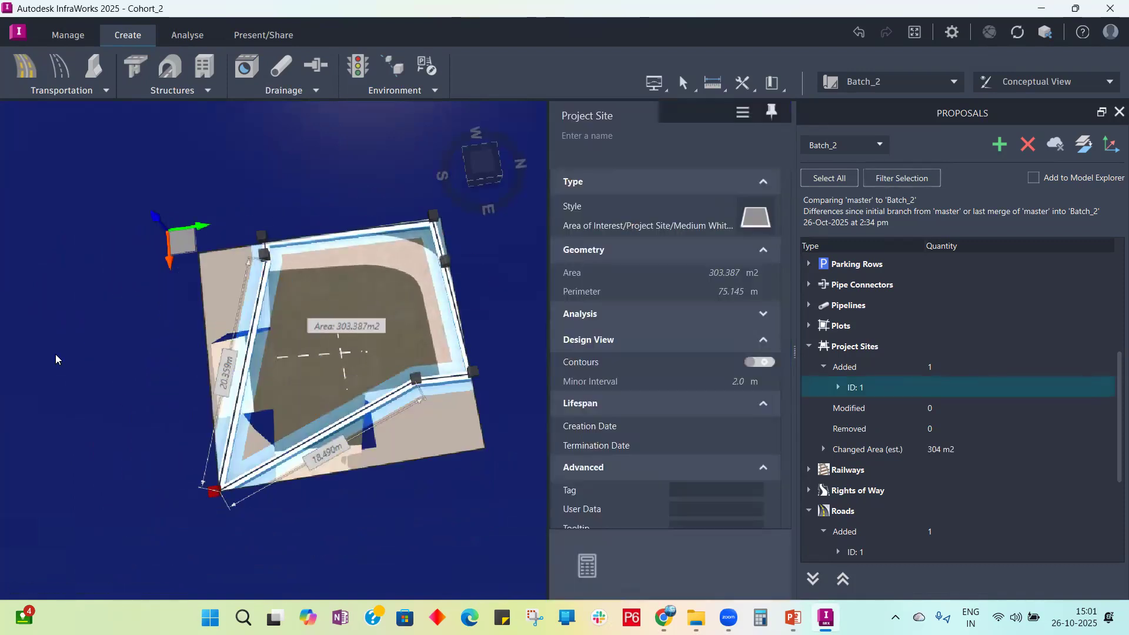
{"action": "scroll", "coordinate": [55, 356], "scroll_direction": "down", "scroll_amount": 2}
Step: Pull the middle east vertex, northeast corner and north-side vertex outward so the north edge is about 24.17 m long, and deselect the site
{"action": "left_click_drag", "start_coordinate": [310, 372], "coordinate": [350, 447]}
{"action": "left_click_drag", "start_coordinate": [357, 370], "coordinate": [491, 439]}
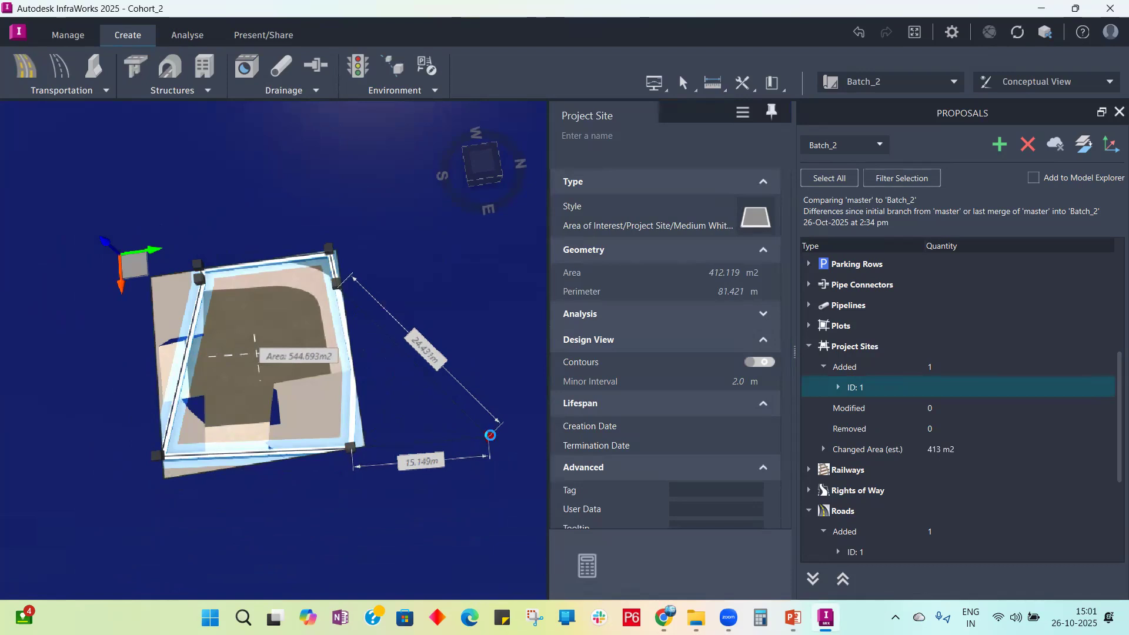
{"action": "left_click_drag", "start_coordinate": [336, 284], "coordinate": [450, 231]}
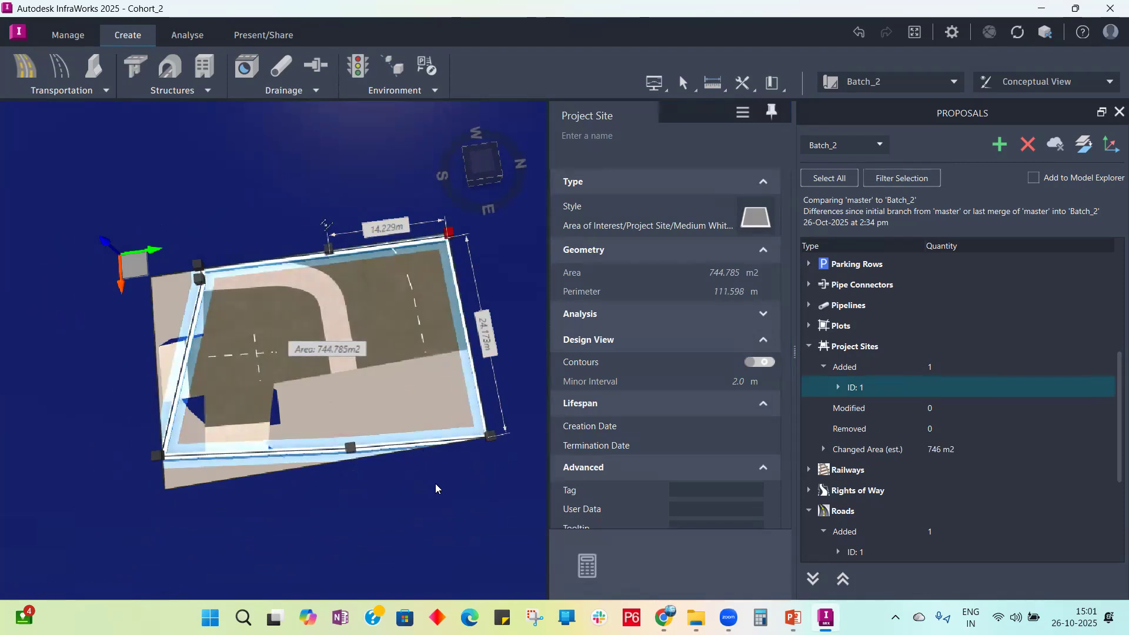
{"action": "key", "text": "Escape"}
Step: Pull the site's southwest vertex outward to form edges of about 6.12 m and 20.63 m, and deselect the site
{"action": "middle_click_drag", "start_coordinate": [417, 330], "coordinate": [413, 425]}
{"action": "scroll", "coordinate": [383, 466], "scroll_direction": "up", "scroll_amount": 5}
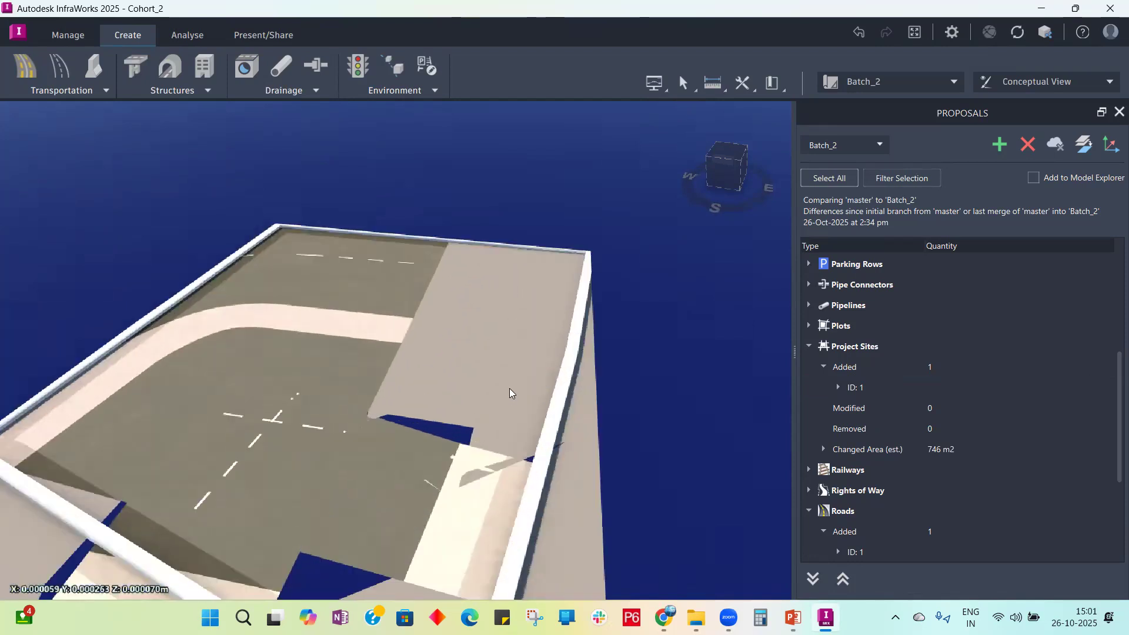
{"action": "middle_click_drag", "start_coordinate": [450, 352], "coordinate": [186, 301]}
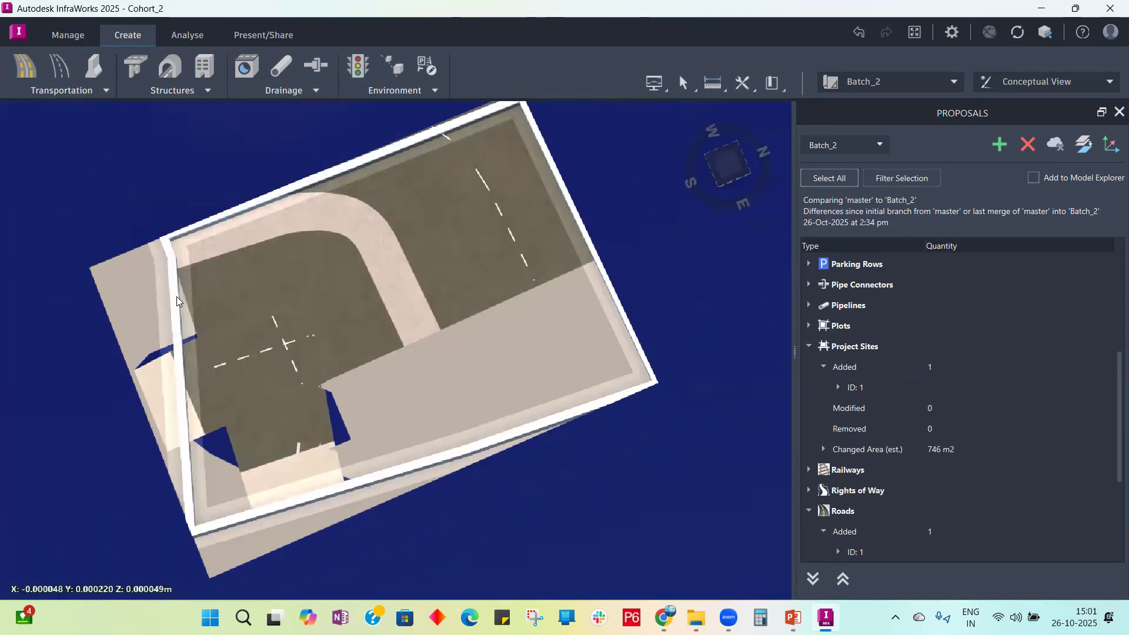
{"action": "left_click", "coordinate": [173, 274]}
{"action": "left_click_drag", "start_coordinate": [165, 254], "coordinate": [78, 269]}
{"action": "scroll", "coordinate": [185, 364], "scroll_direction": "down", "scroll_amount": 2}
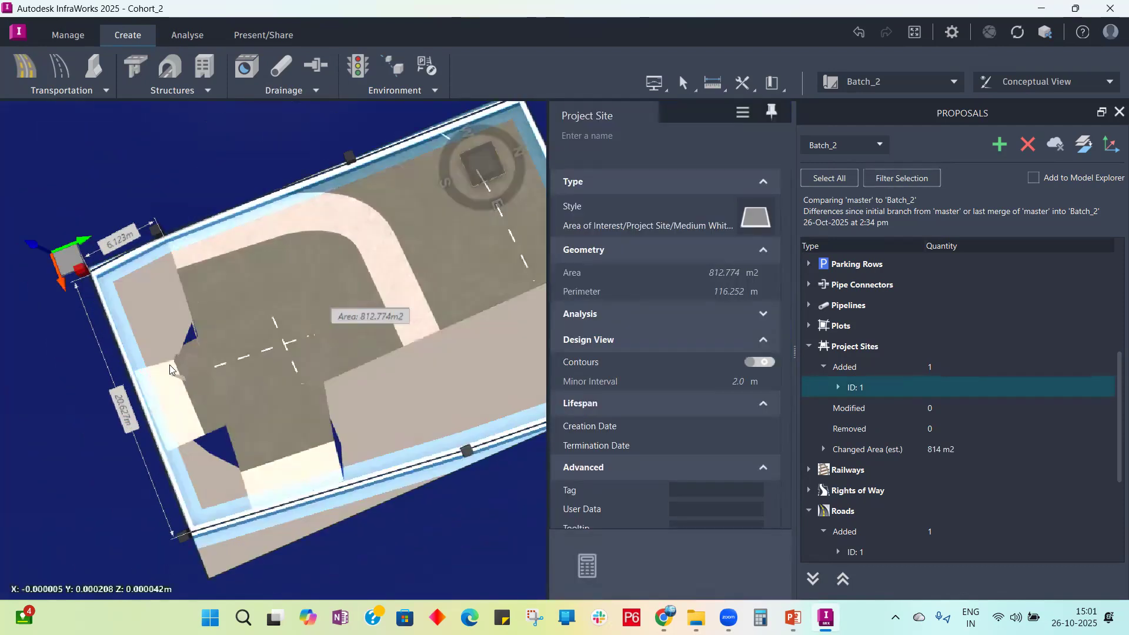
{"action": "left_click", "coordinate": [373, 476]}
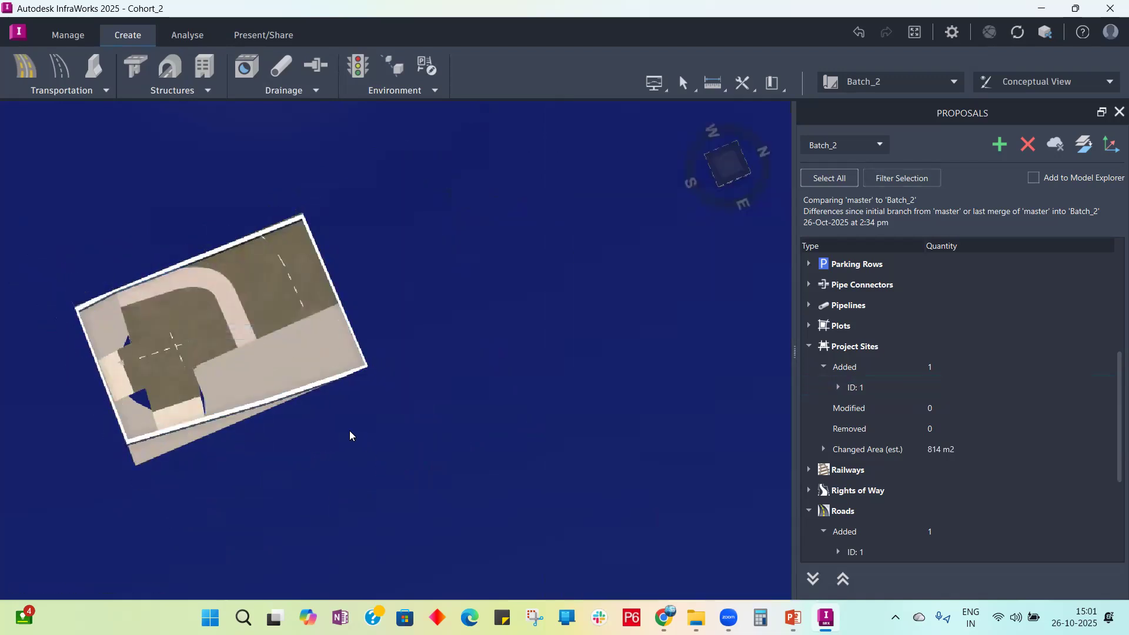
Step: Select the road to inspect its control points, deselect it, and examine the enlarged site from above
{"action": "left_click", "coordinate": [228, 313]}
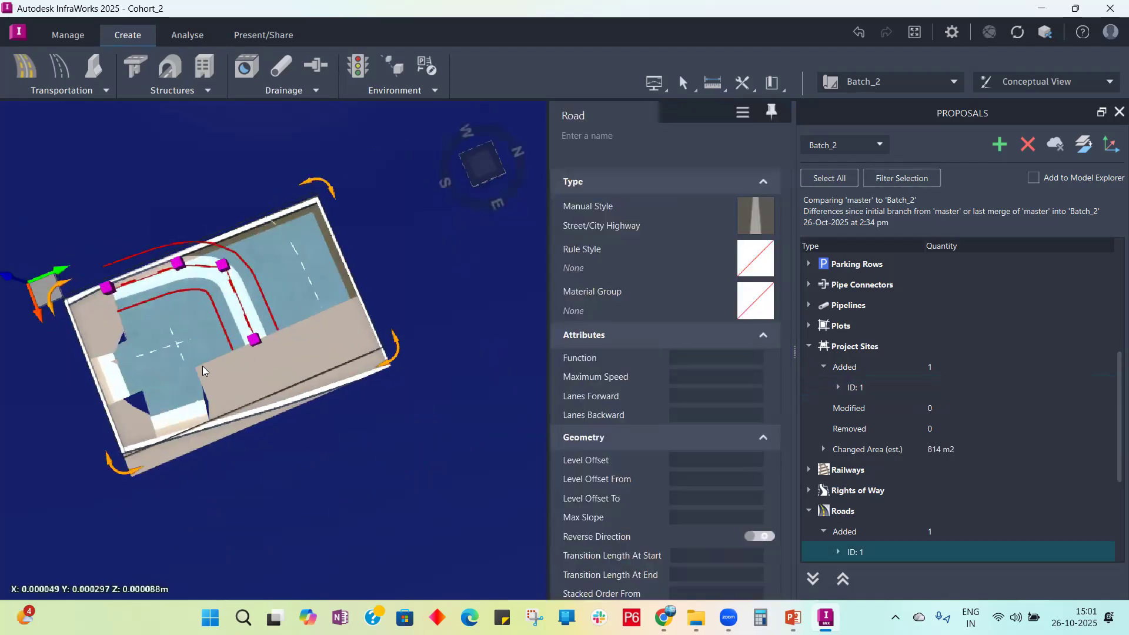
{"action": "left_click", "coordinate": [390, 466]}
{"action": "left_click_drag", "start_coordinate": [321, 300], "coordinate": [295, 298]}
{"action": "scroll", "coordinate": [233, 232], "scroll_direction": "up", "scroll_amount": 5}
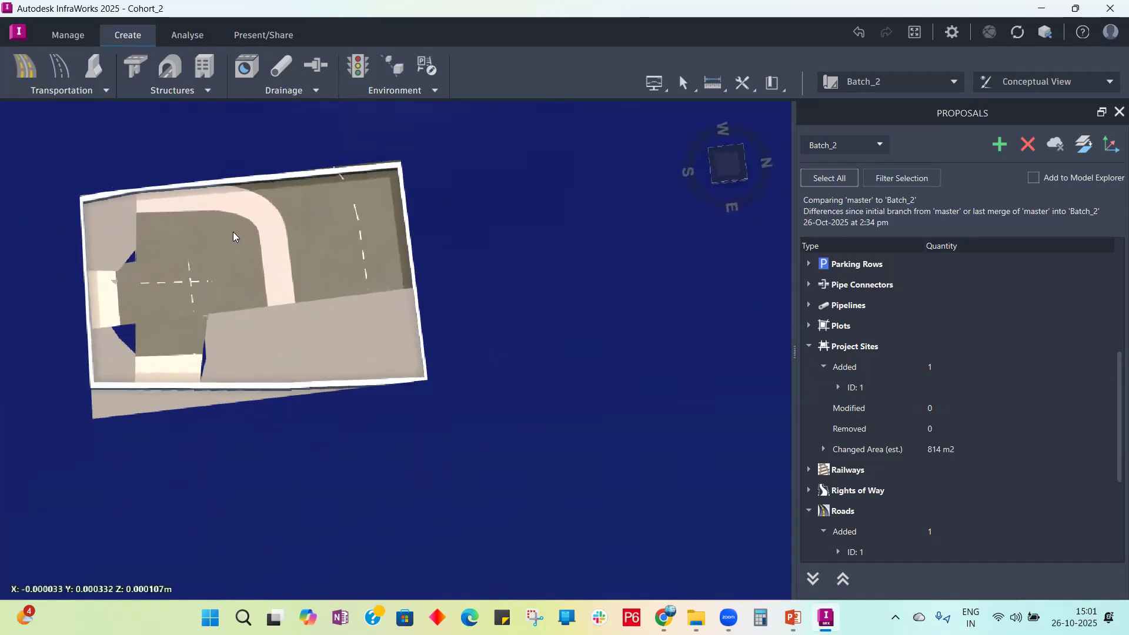
{"action": "scroll", "coordinate": [541, 292], "scroll_direction": "down", "scroll_amount": 8}
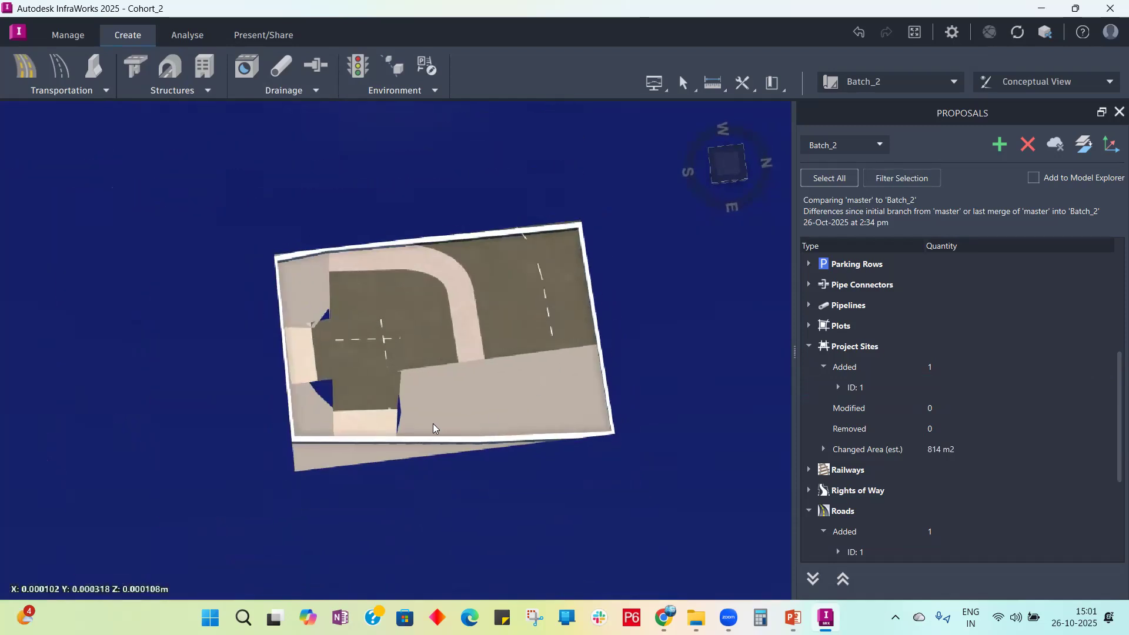
{"action": "left_click", "coordinate": [369, 388]}
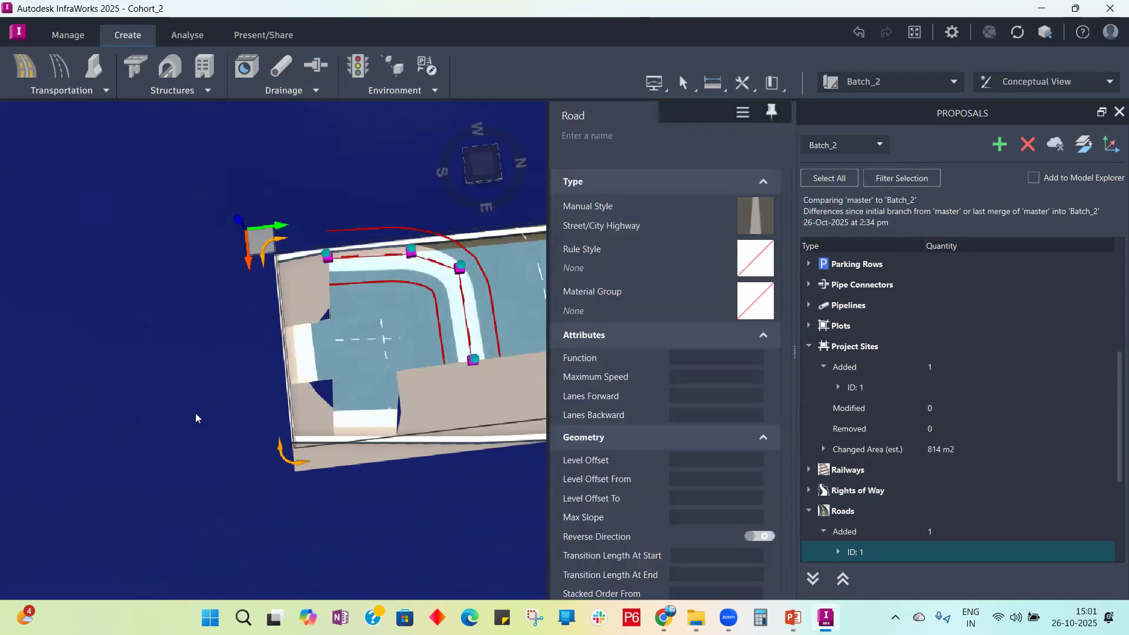
{"action": "scroll", "coordinate": [183, 429], "scroll_direction": "down", "scroll_amount": 3}
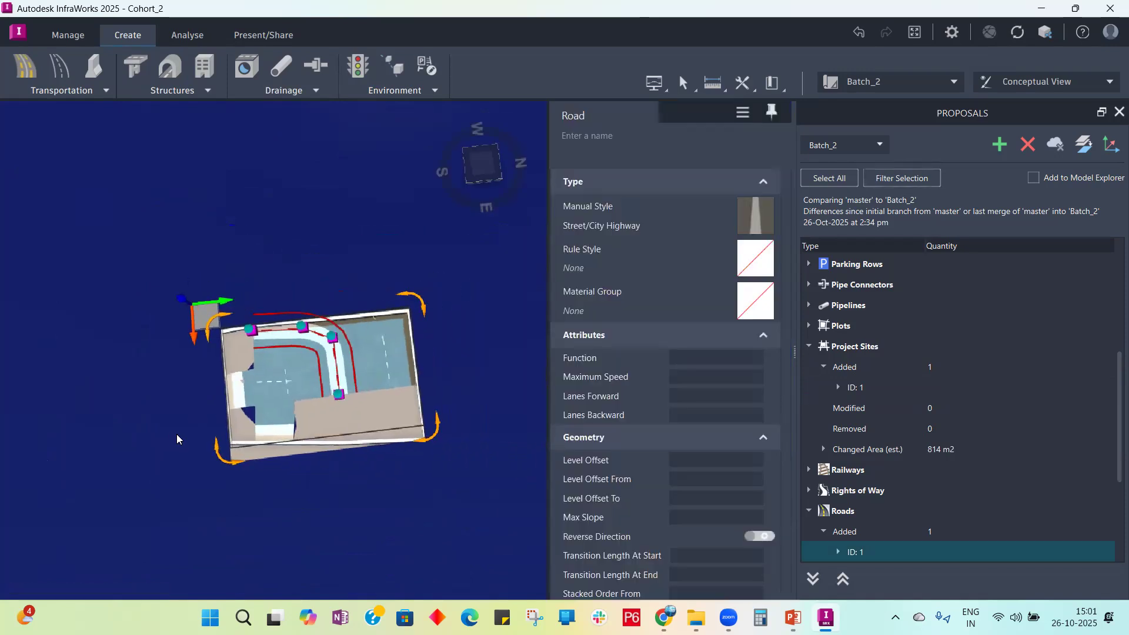
{"action": "left_click", "coordinate": [408, 495]}
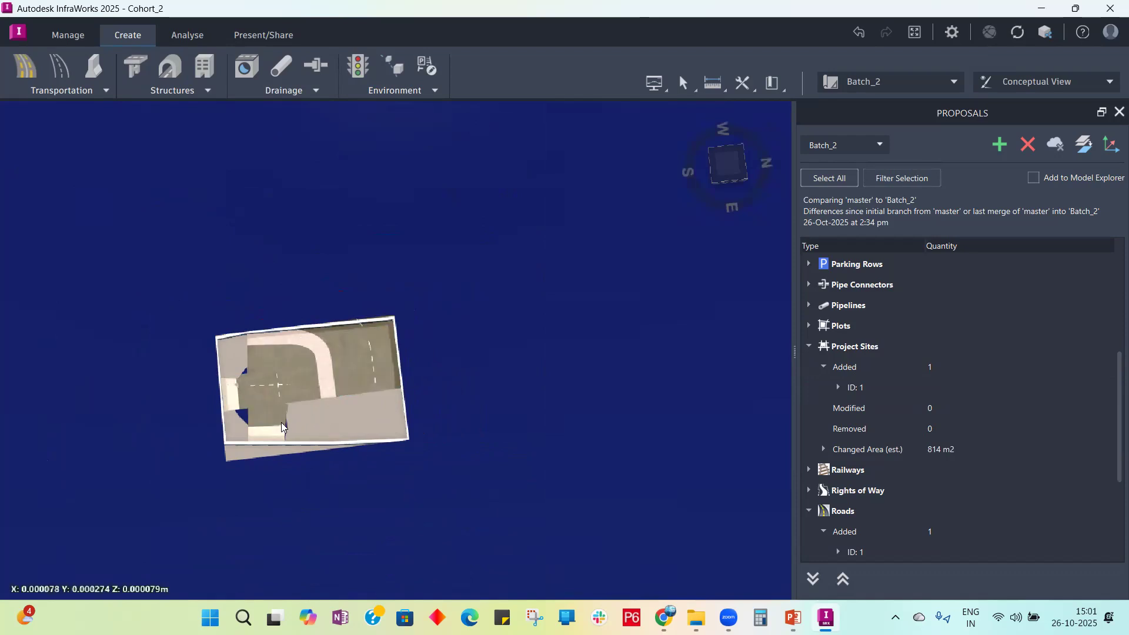
{"action": "scroll", "coordinate": [281, 422], "scroll_direction": "up", "scroll_amount": 3}
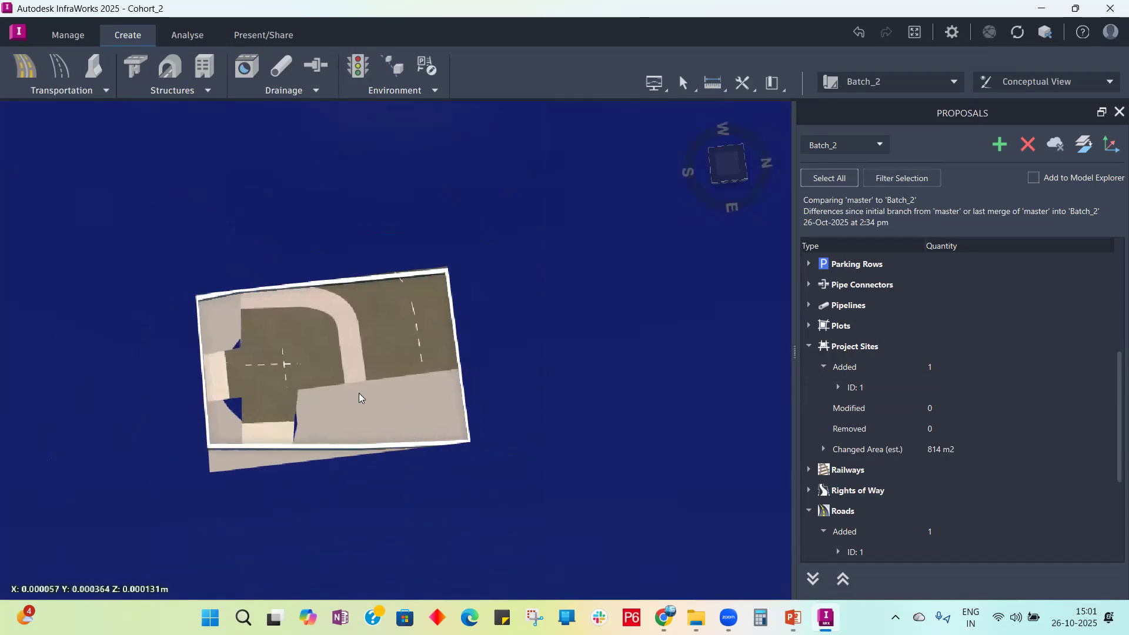
Step: Draw a four-cornered building in the Facade/Brick/Aegeon style in the site's northwest corner, with a footprint of about 86 m²
{"action": "left_click", "coordinate": [213, 93]}
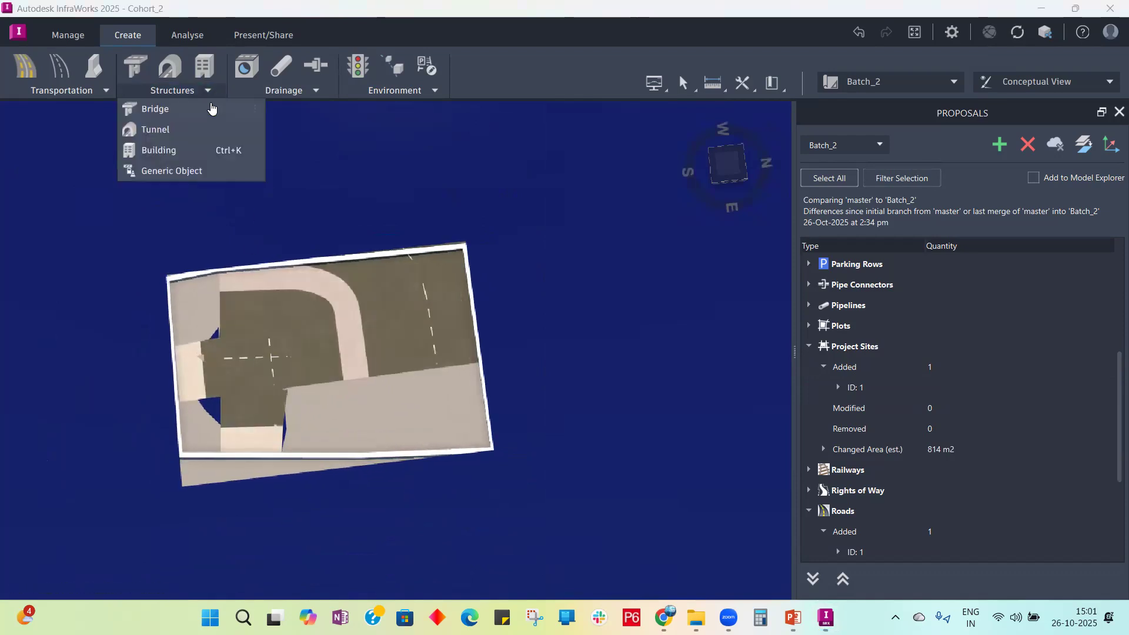
{"action": "left_click", "coordinate": [174, 152]}
{"action": "left_click", "coordinate": [48, 261]}
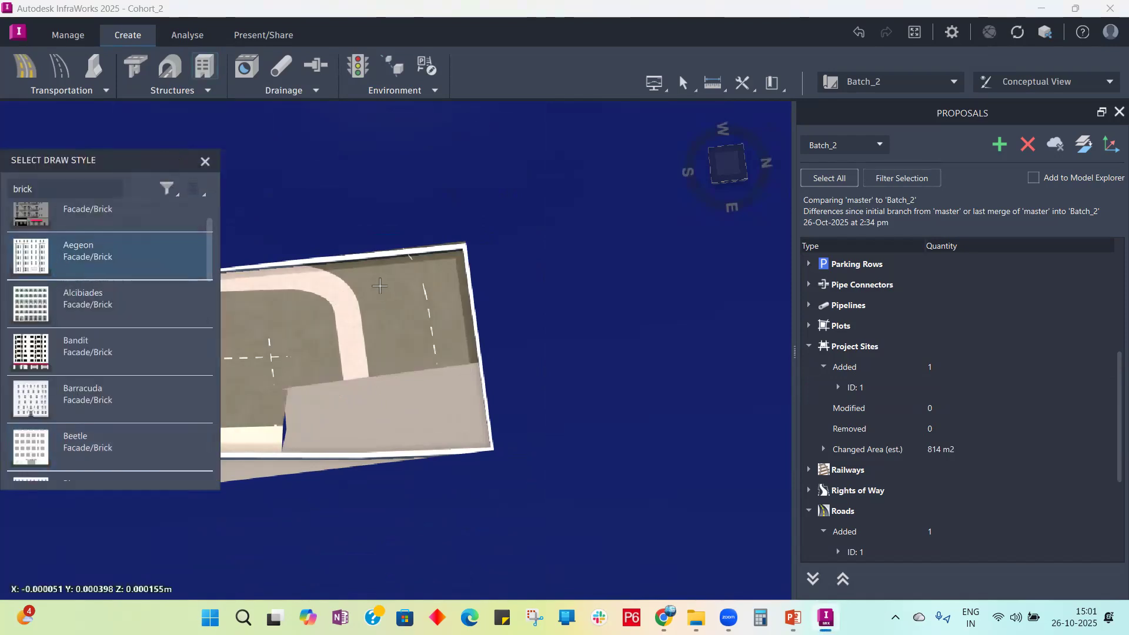
{"action": "left_click", "coordinate": [380, 287]}
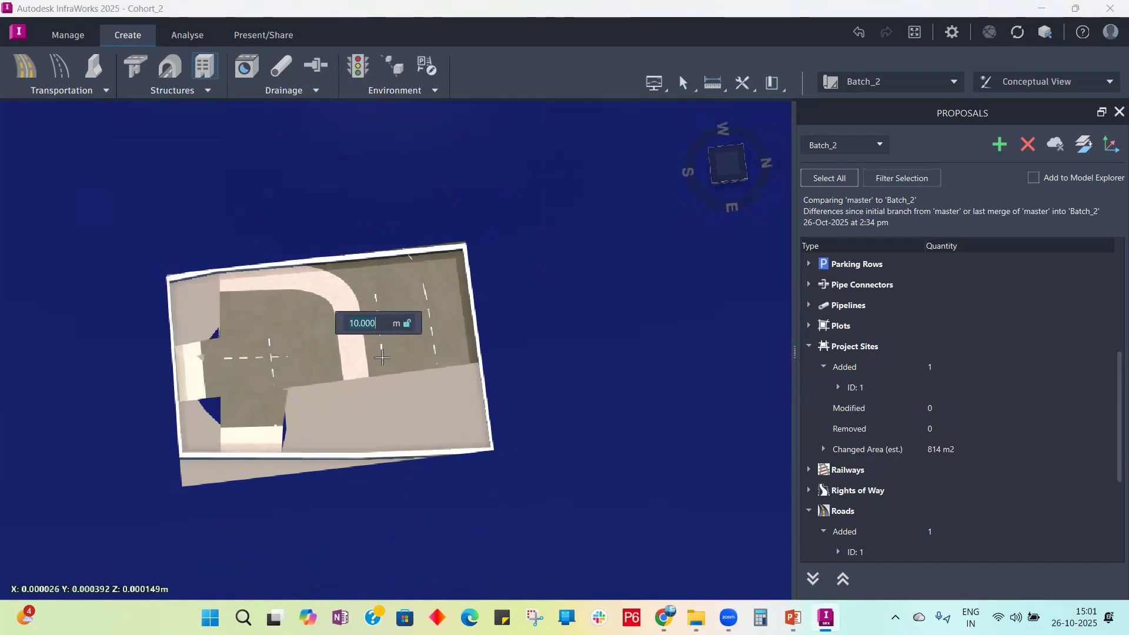
{"action": "left_click", "coordinate": [382, 356]}
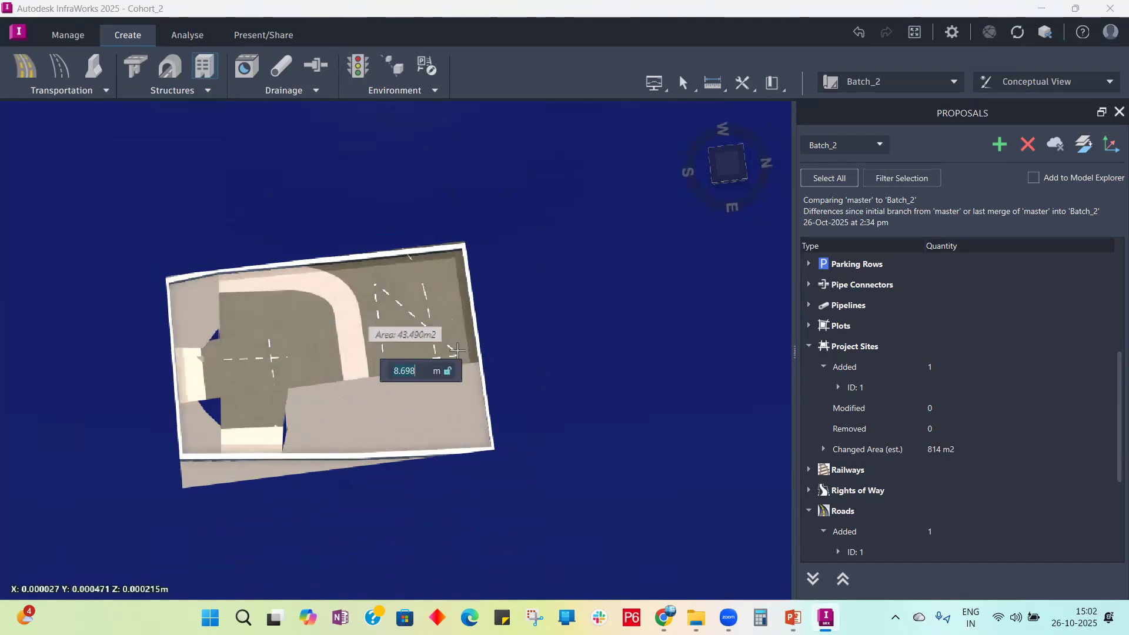
{"action": "left_click", "coordinate": [457, 351]}
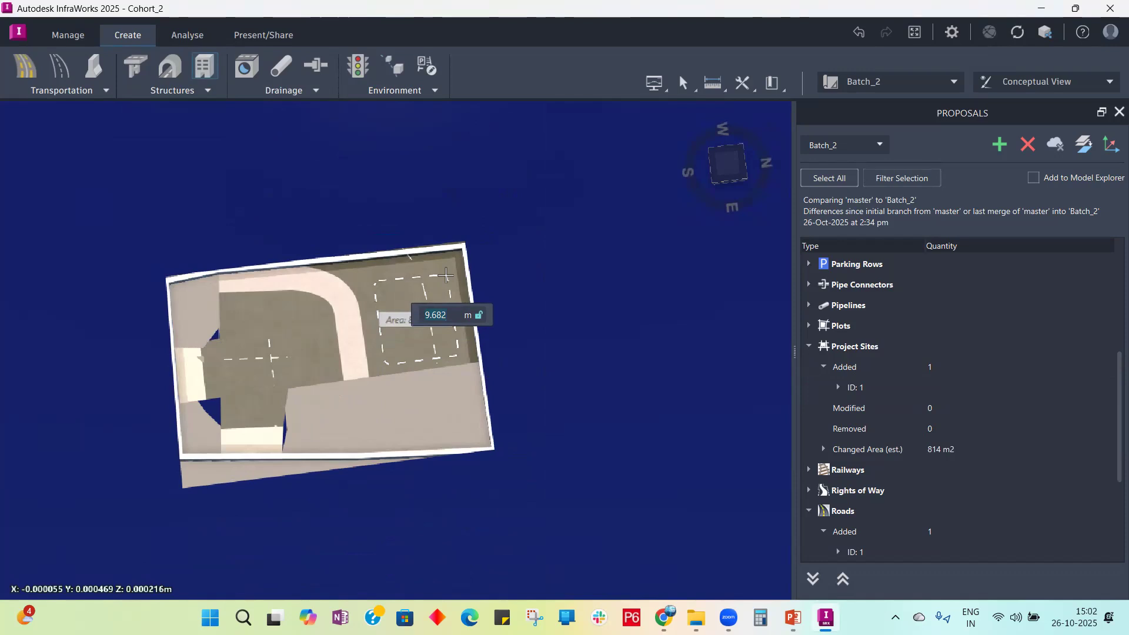
{"action": "left_click", "coordinate": [446, 275]}
{"action": "key", "text": "Tab"}
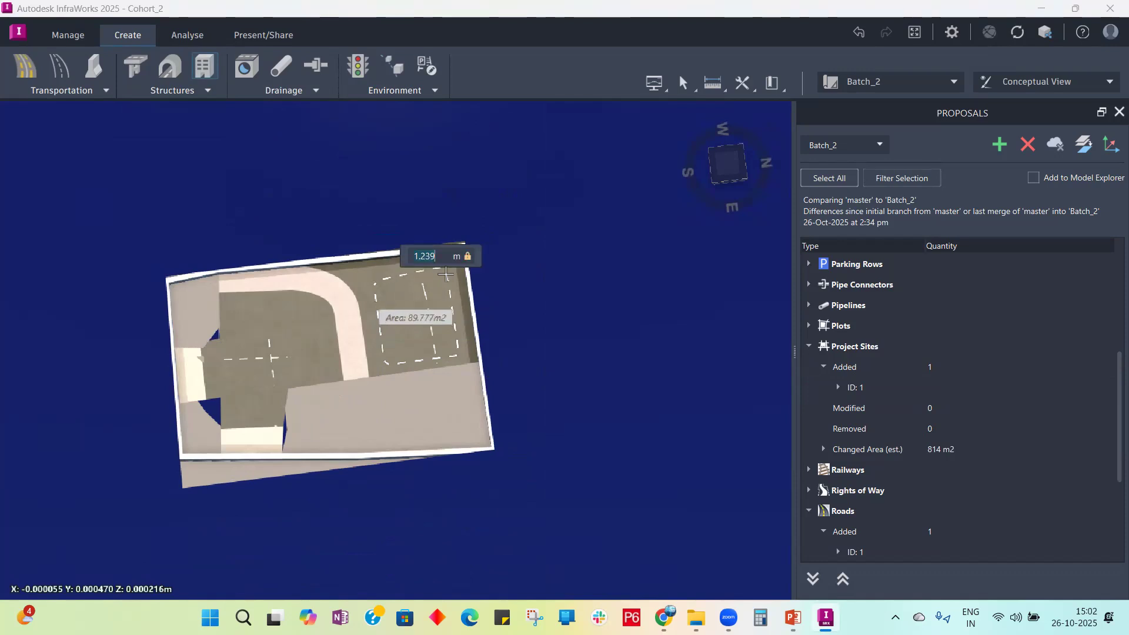
{"action": "double_click", "coordinate": [445, 274]}
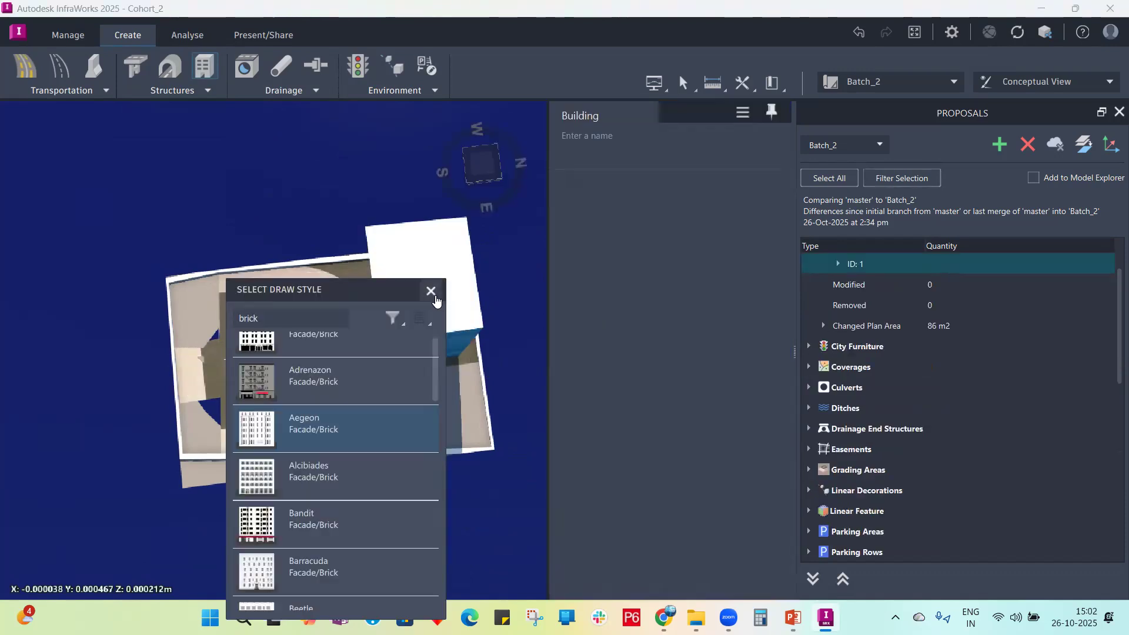
{"action": "left_click", "coordinate": [432, 290]}
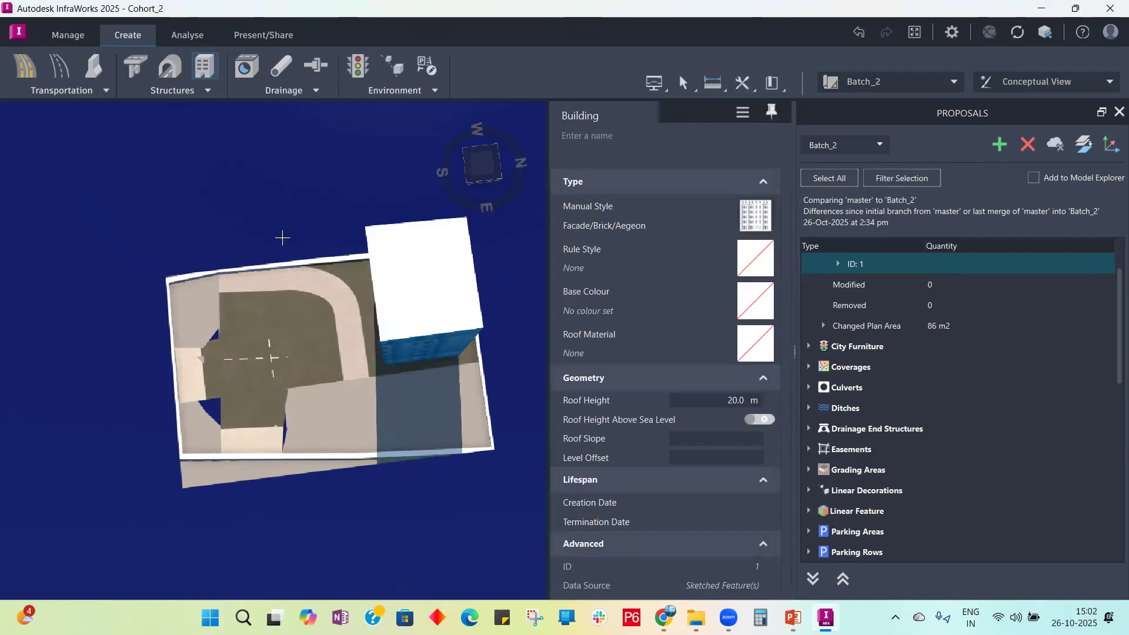
{"action": "key", "text": "Escape"}
Step: Lower the building's roof to a height of about 14.74 m and deselect the building
{"action": "left_click_drag", "start_coordinate": [282, 236], "coordinate": [360, 156]}
{"action": "left_click", "coordinate": [372, 193]}
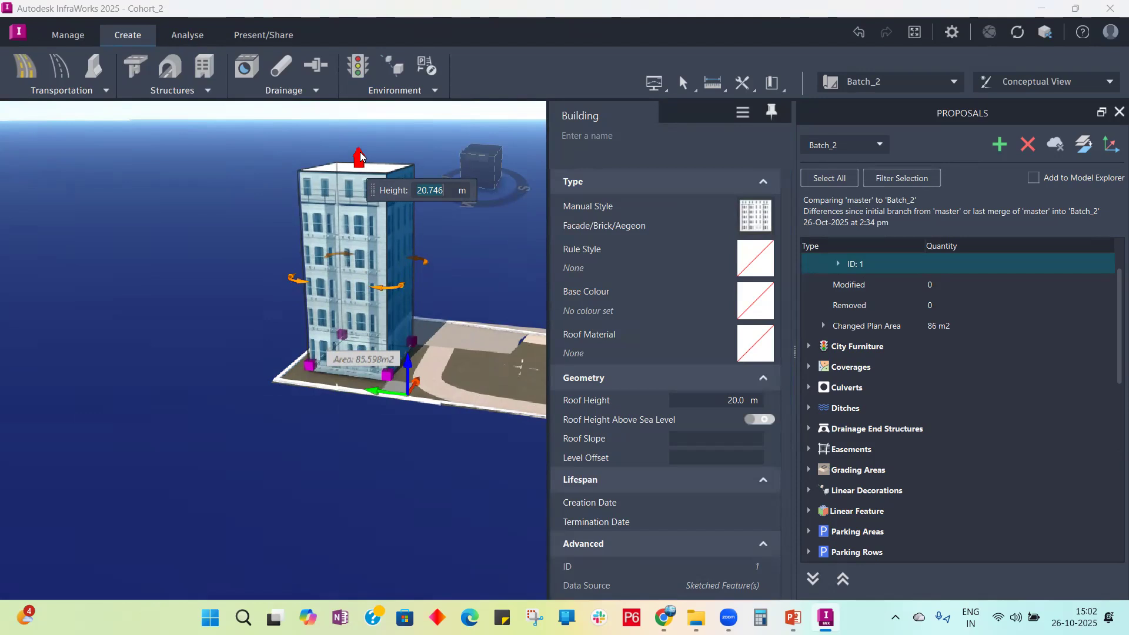
{"action": "left_click_drag", "start_coordinate": [361, 156], "coordinate": [364, 172]}
{"action": "left_click_drag", "start_coordinate": [365, 176], "coordinate": [361, 214]}
{"action": "left_click_drag", "start_coordinate": [363, 409], "coordinate": [304, 428]}
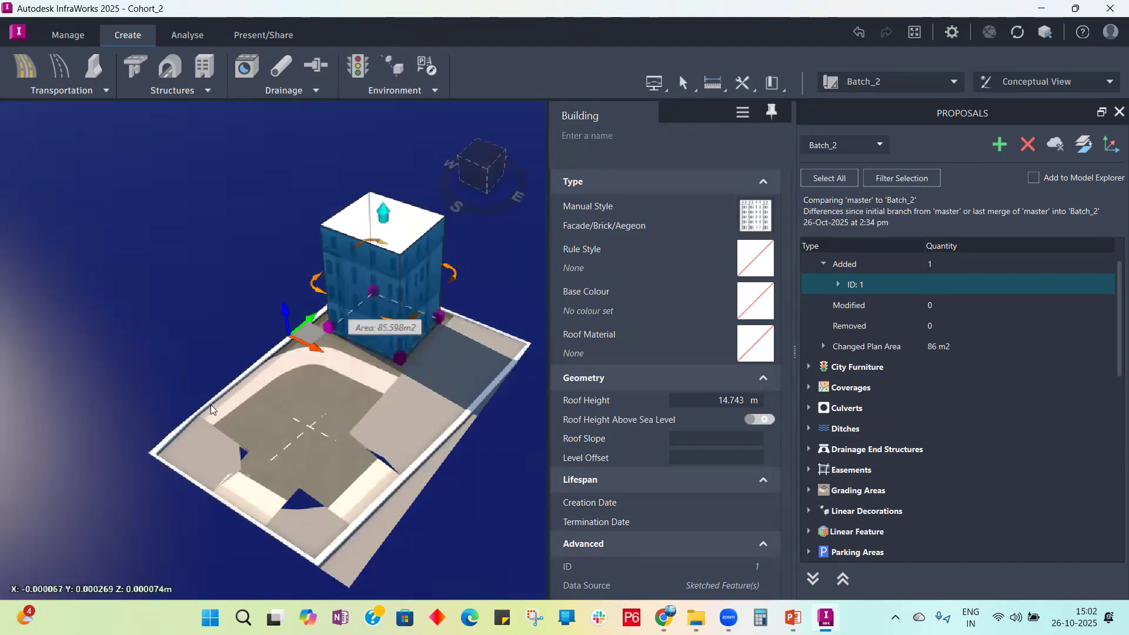
{"action": "left_click", "coordinate": [494, 452]}
{"action": "left_click_drag", "start_coordinate": [430, 429], "coordinate": [248, 486]}
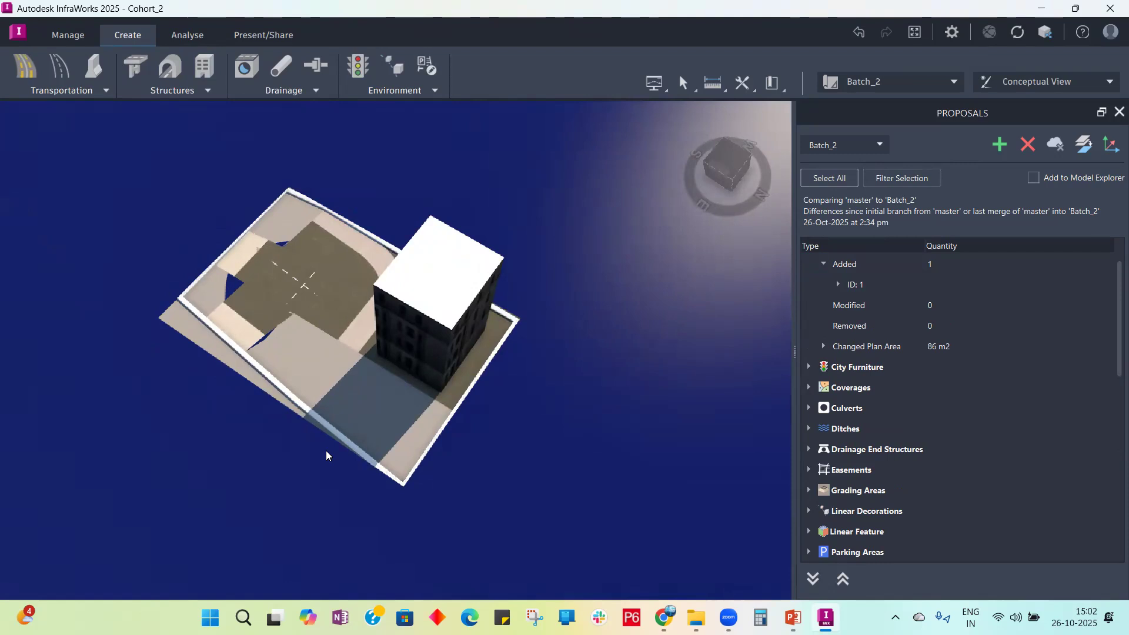
{"action": "left_click_drag", "start_coordinate": [457, 381], "coordinate": [363, 345]}
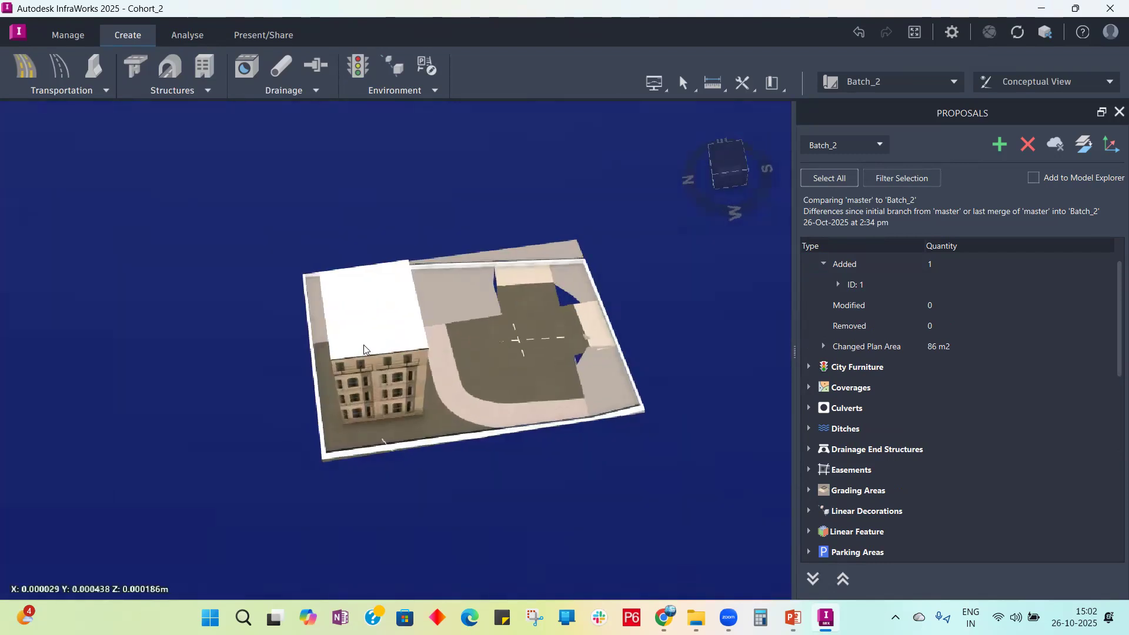
Step: Draw a row of trees about 99.7 m long around the site boundary, from mid-west edge through the northwest, northeast and southeast corners to the southwest
{"action": "left_click", "coordinate": [723, 156]}
{"action": "left_click", "coordinate": [434, 90]}
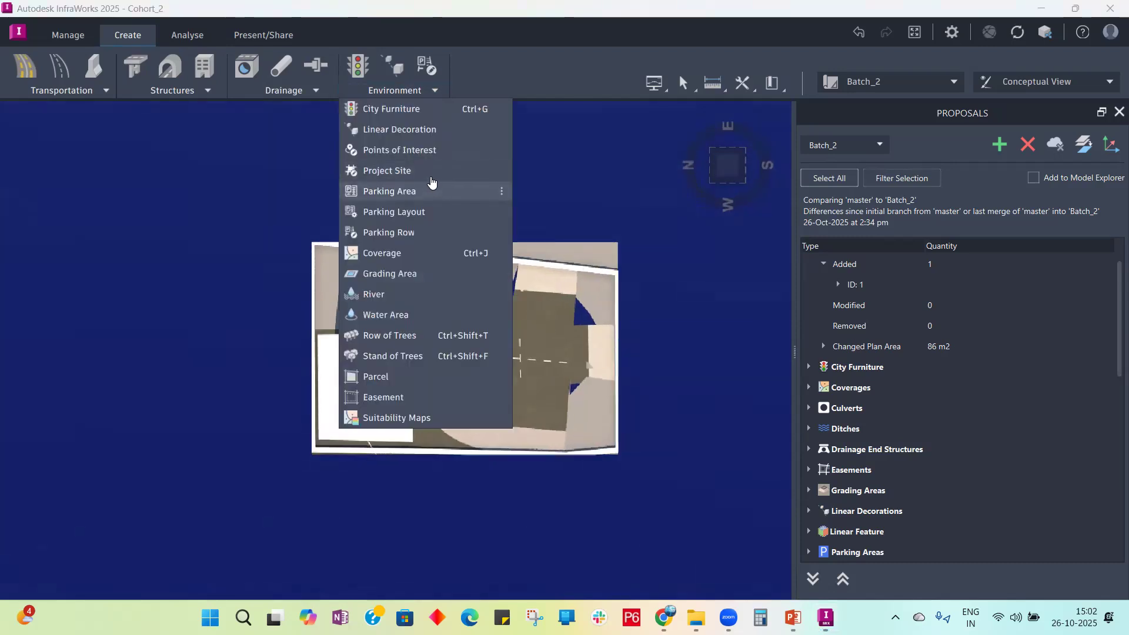
{"action": "left_click", "coordinate": [414, 336]}
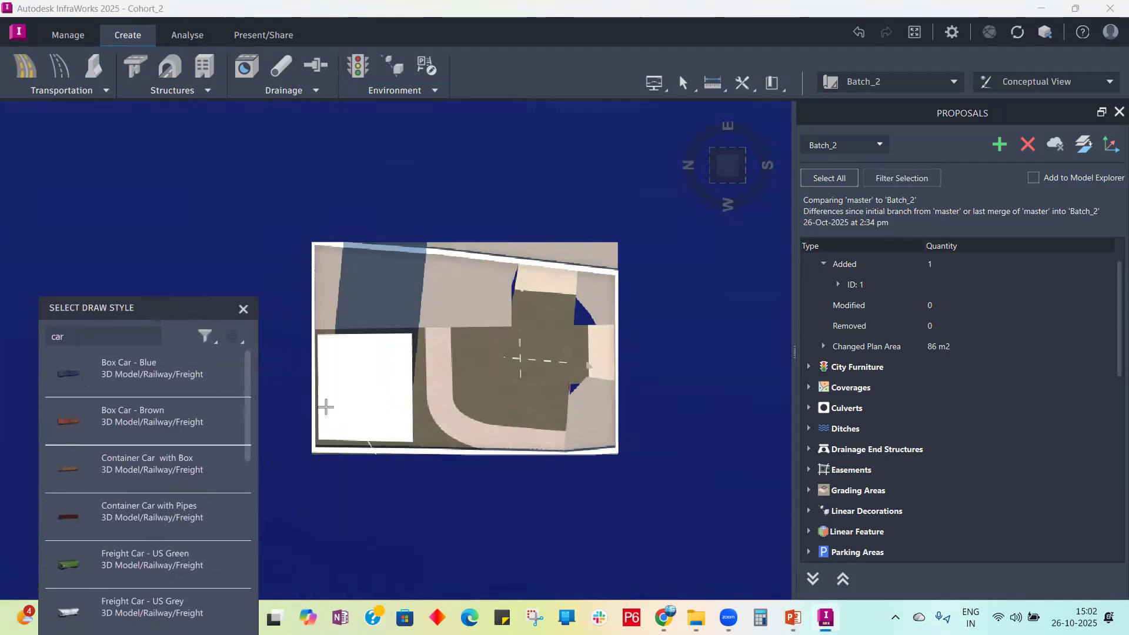
{"action": "left_click", "coordinate": [465, 452]}
{"action": "left_click", "coordinate": [310, 451]}
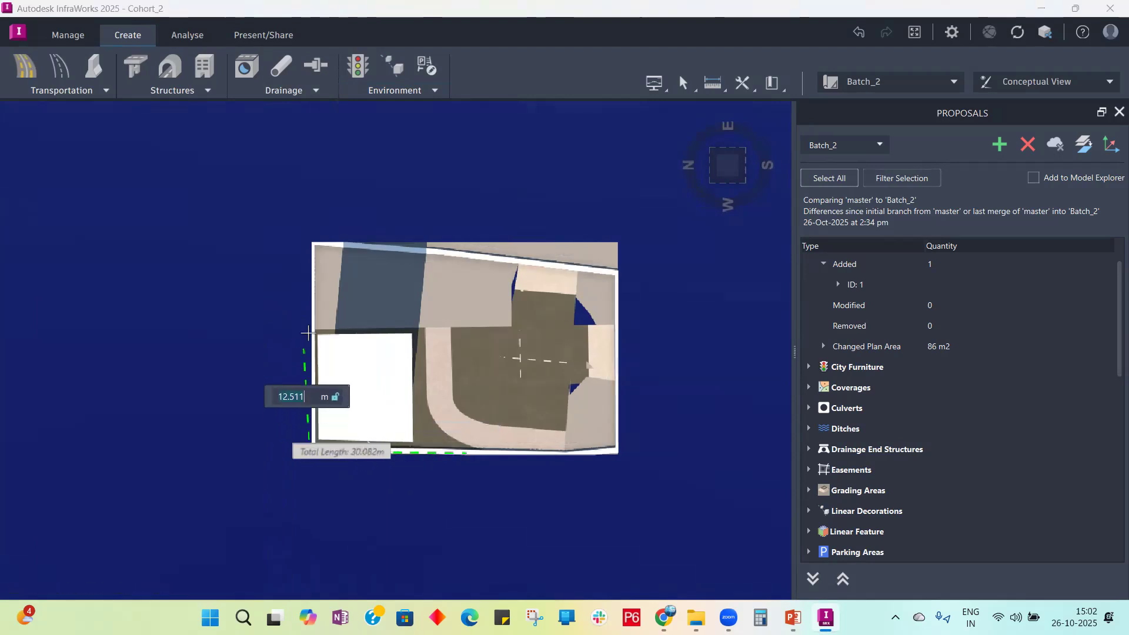
{"action": "left_click", "coordinate": [312, 248]}
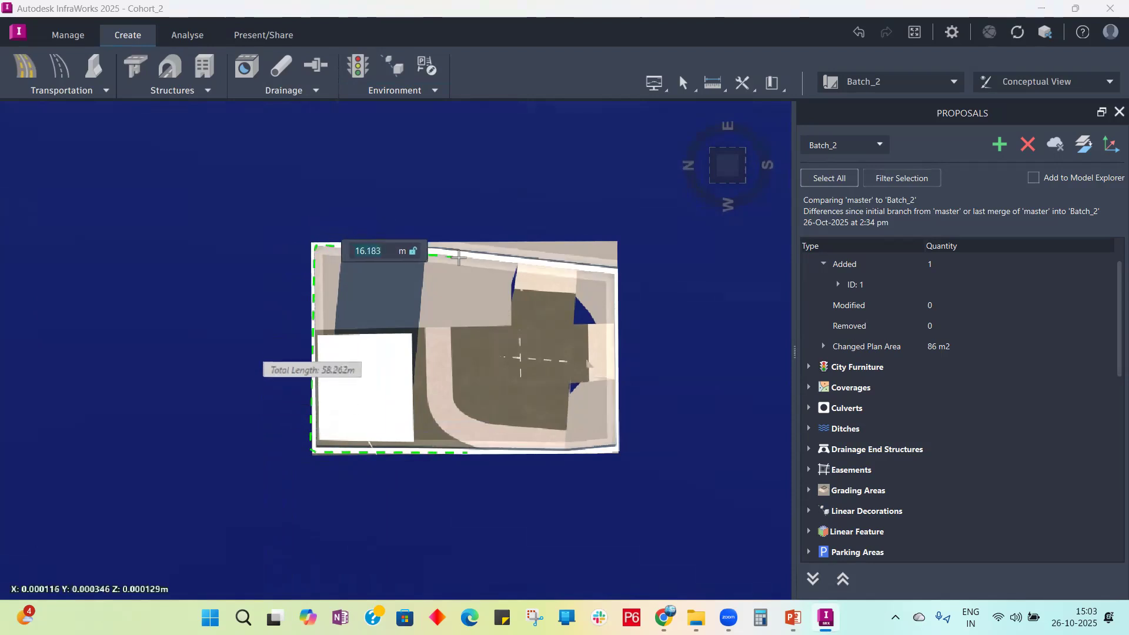
{"action": "left_click", "coordinate": [594, 267]}
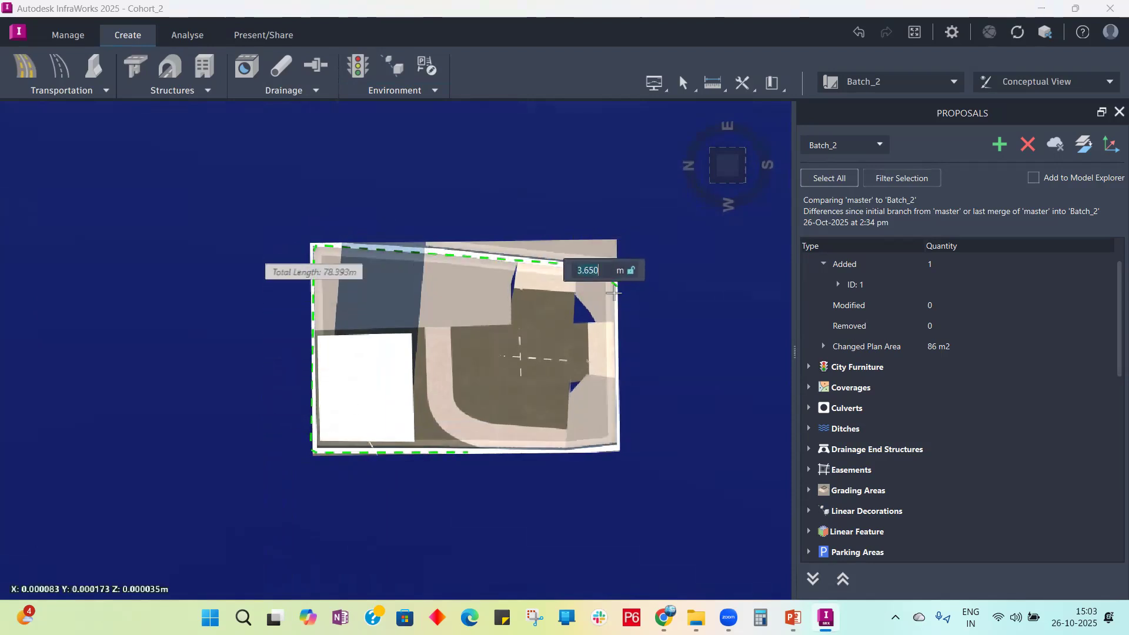
{"action": "left_click", "coordinate": [617, 269]}
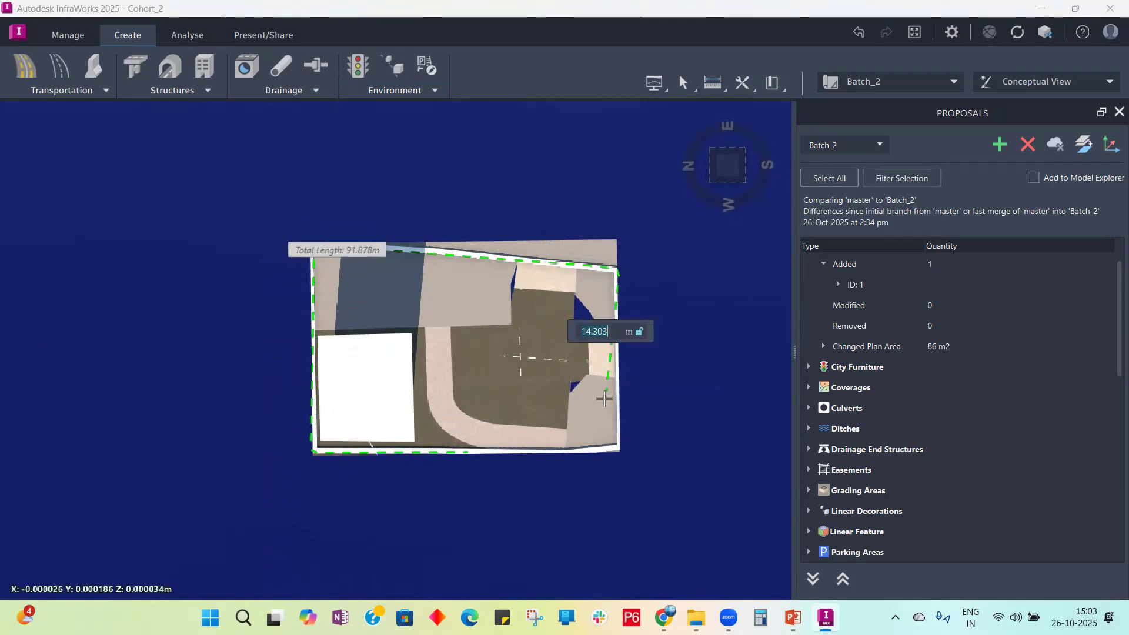
{"action": "left_click", "coordinate": [617, 444]}
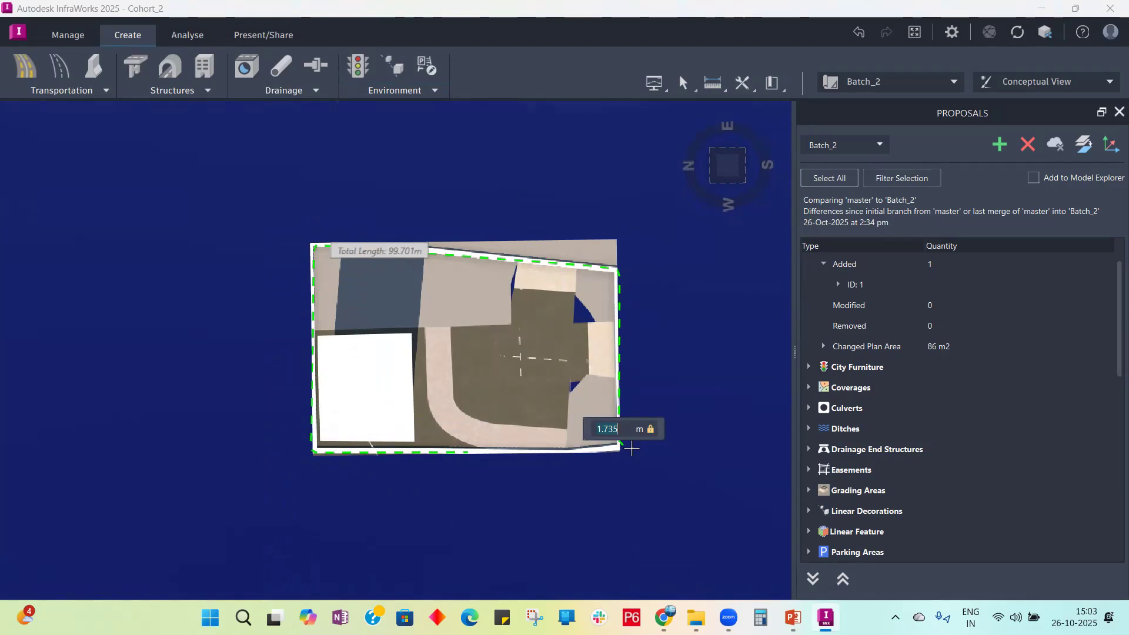
{"action": "double_click", "coordinate": [631, 448]}
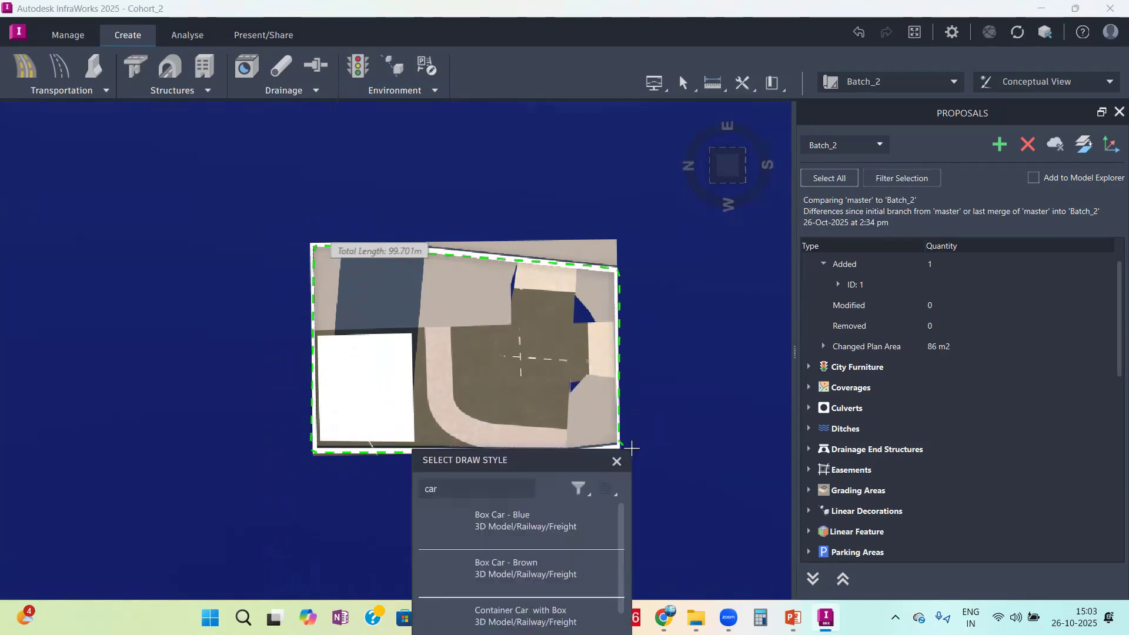
{"action": "scroll", "coordinate": [147, 285], "scroll_direction": "down", "scroll_amount": 3}
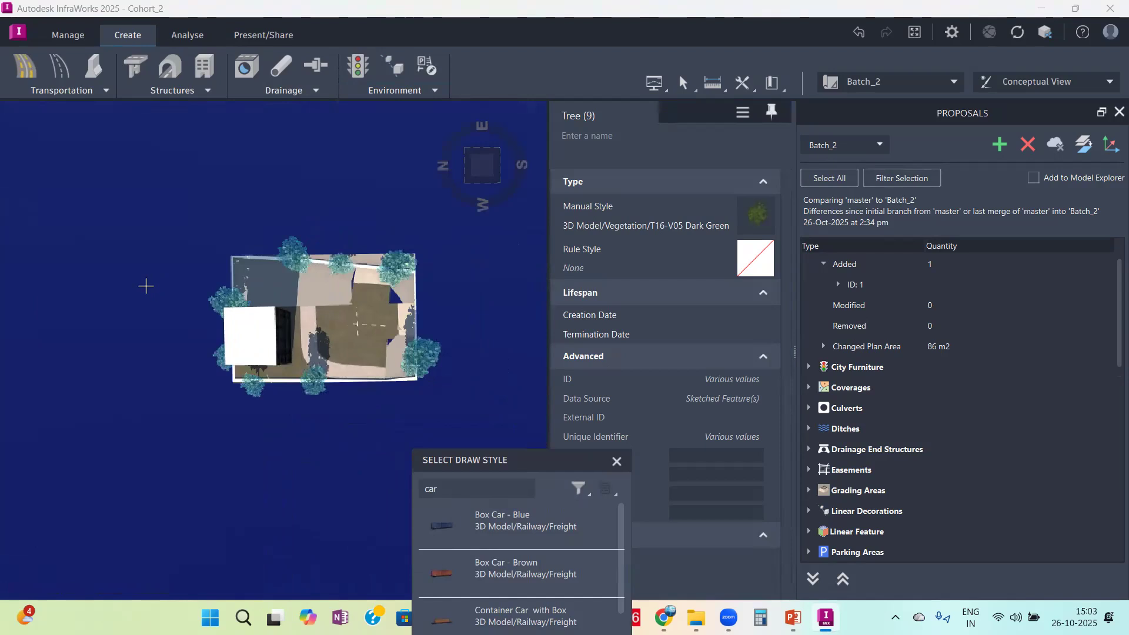
{"action": "key", "text": "Escape"}
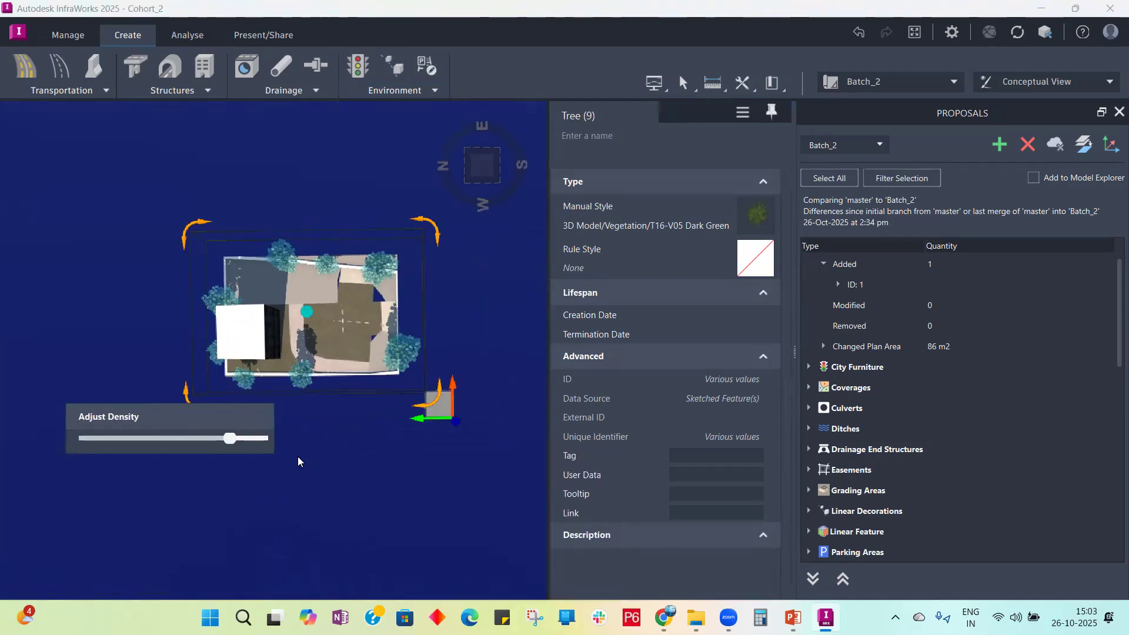
{"action": "left_click", "coordinate": [328, 480]}
Step: Examine the trees and building up close and from above, and inspect the properties of individual trees on the west and east edges
{"action": "middle_click_drag", "start_coordinate": [328, 479], "coordinate": [351, 453]}
{"action": "left_click_drag", "start_coordinate": [351, 452], "coordinate": [428, 284]}
{"action": "scroll", "coordinate": [339, 261], "scroll_direction": "up", "scroll_amount": 5}
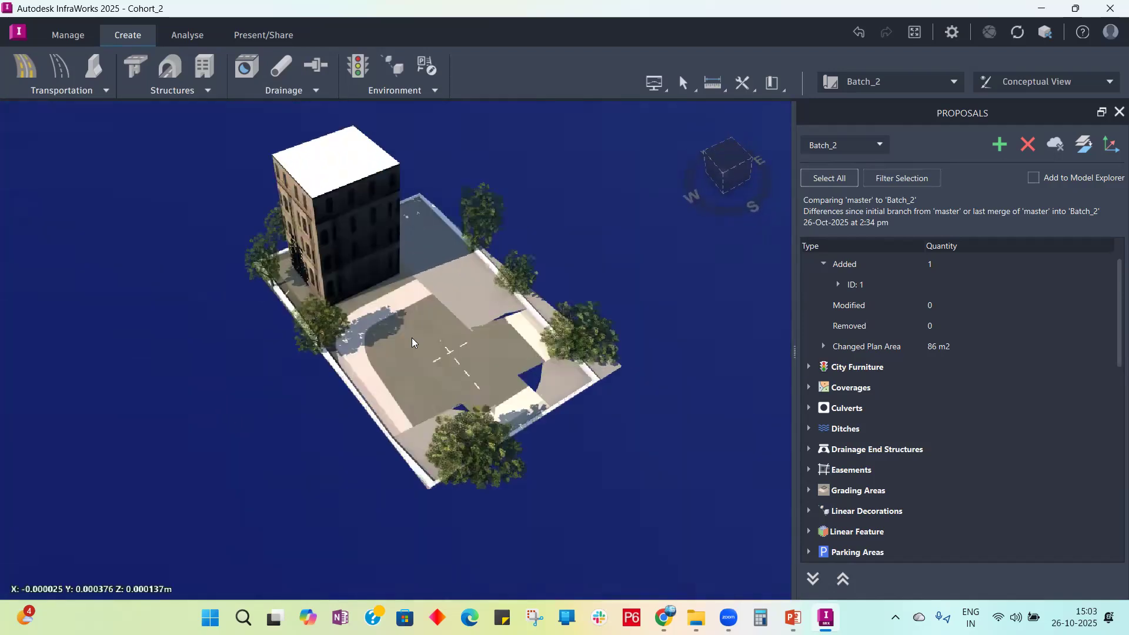
{"action": "scroll", "coordinate": [411, 337], "scroll_direction": "up", "scroll_amount": 4}
{"action": "left_click_drag", "start_coordinate": [328, 428], "coordinate": [327, 347]}
{"action": "left_click_drag", "start_coordinate": [410, 345], "coordinate": [281, 335]}
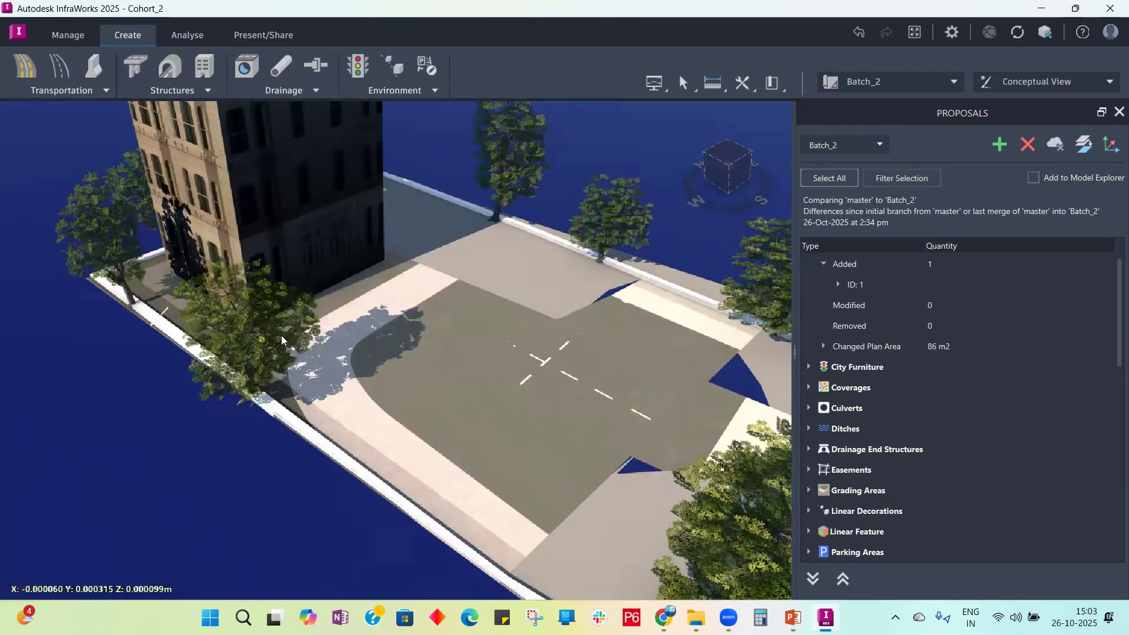
{"action": "left_click", "coordinate": [281, 335]}
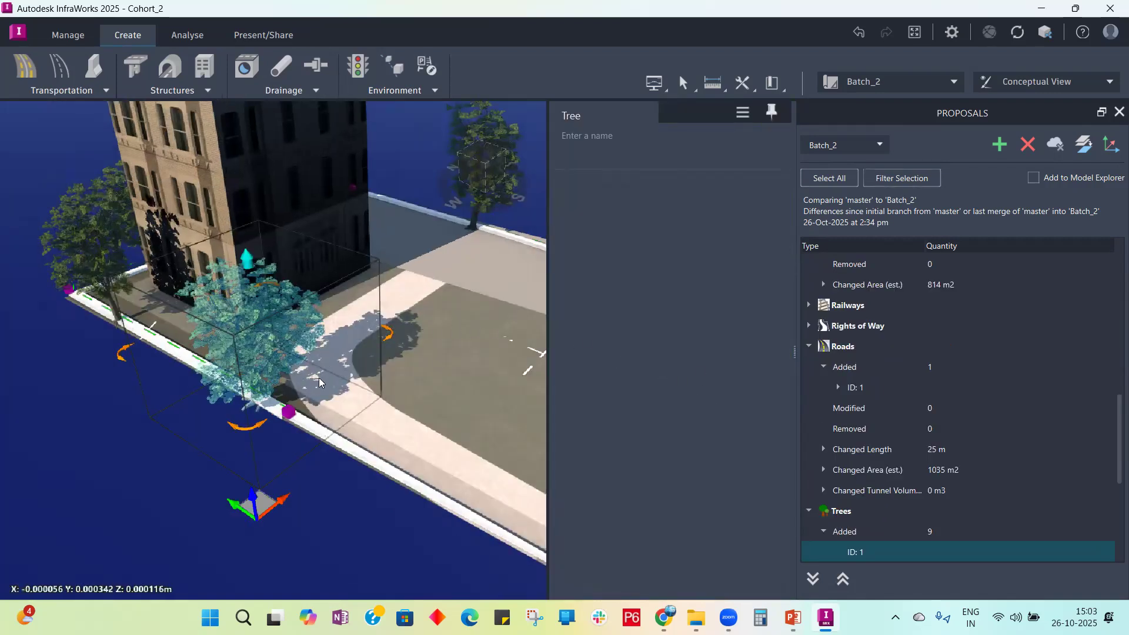
{"action": "left_click_drag", "start_coordinate": [173, 422], "coordinate": [272, 475]}
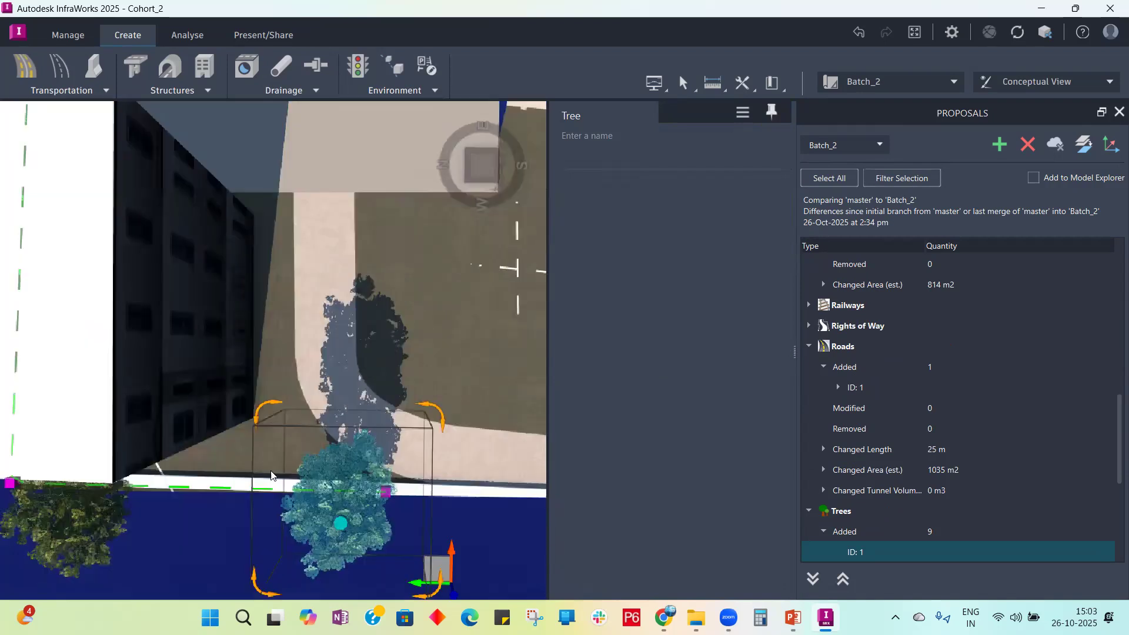
{"action": "scroll", "coordinate": [272, 475], "scroll_direction": "down", "scroll_amount": 5}
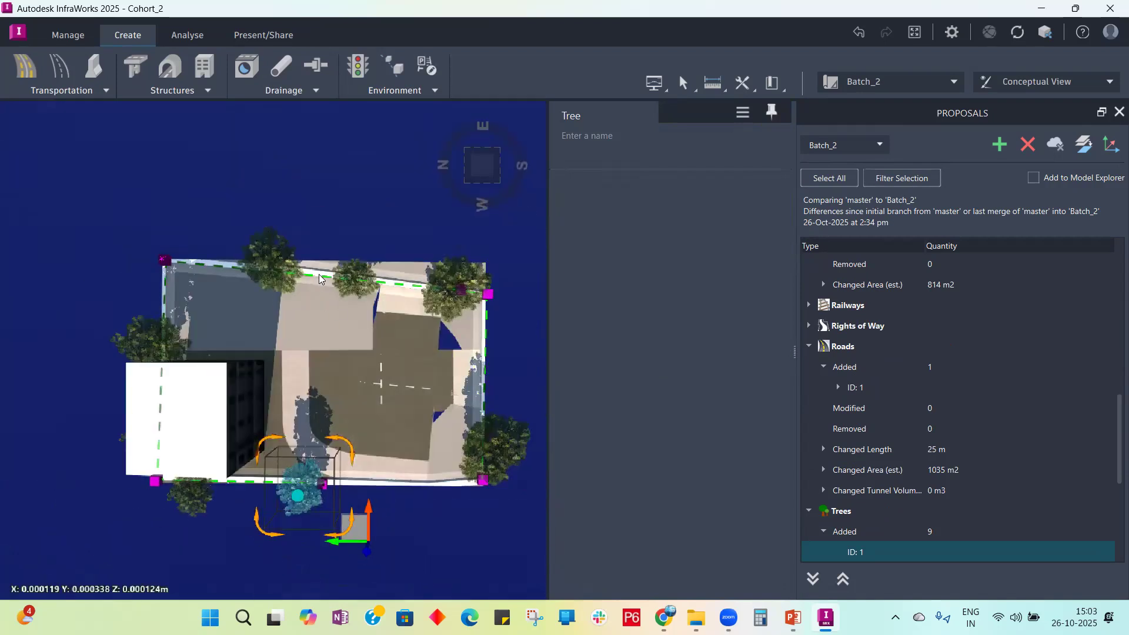
{"action": "left_click", "coordinate": [276, 264]}
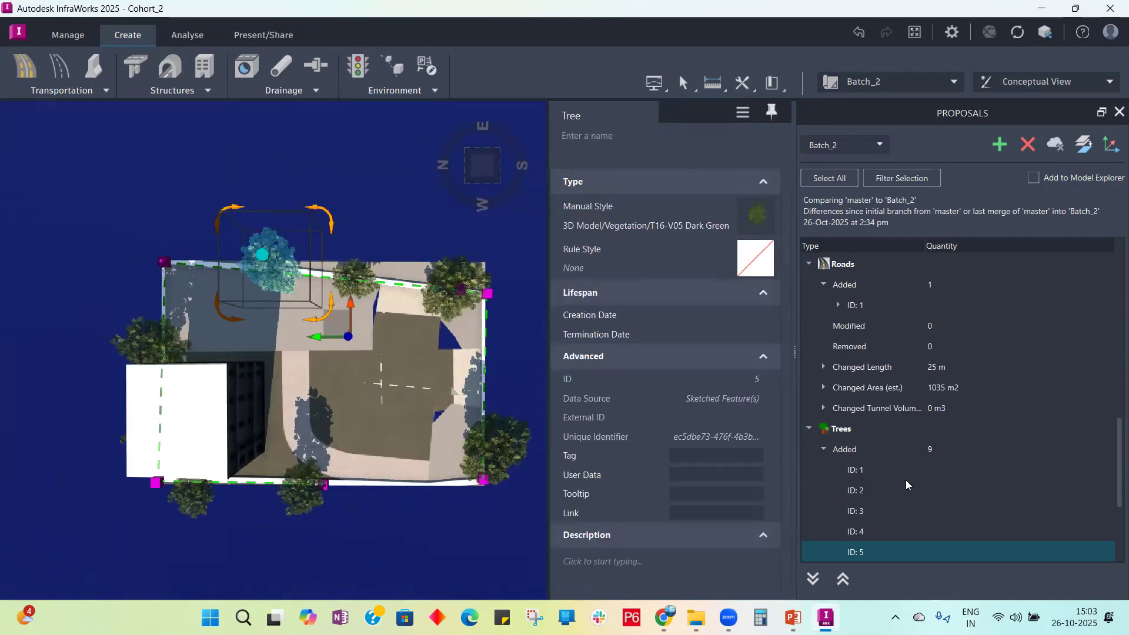
{"action": "scroll", "coordinate": [690, 419], "scroll_direction": "down", "scroll_amount": 1}
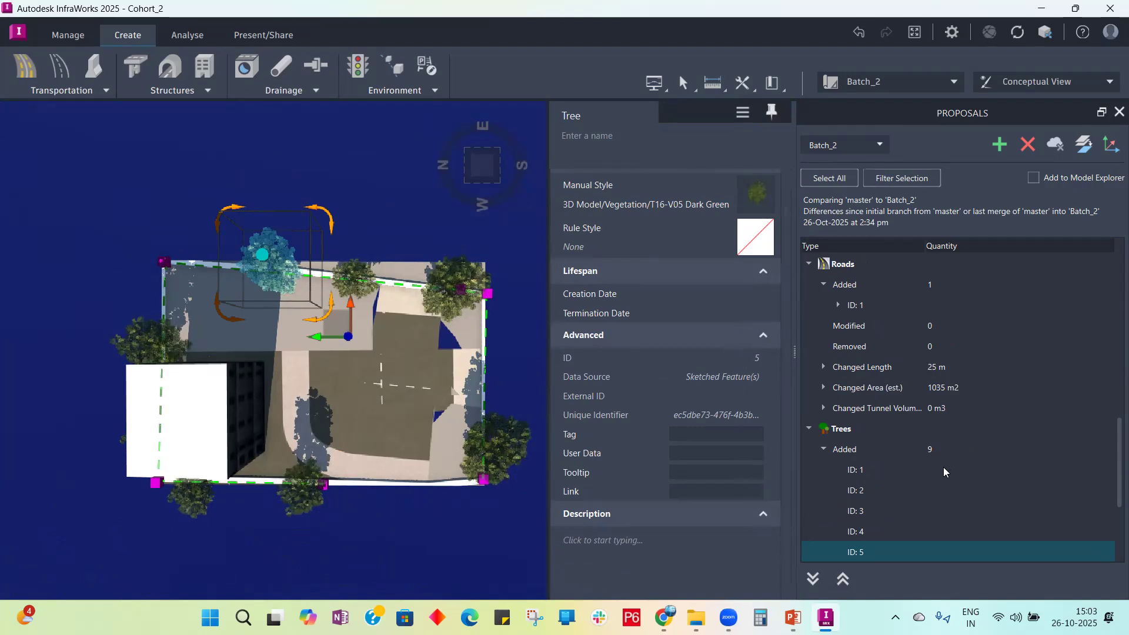
{"action": "scroll", "coordinate": [651, 314], "scroll_direction": "up", "scroll_amount": 1}
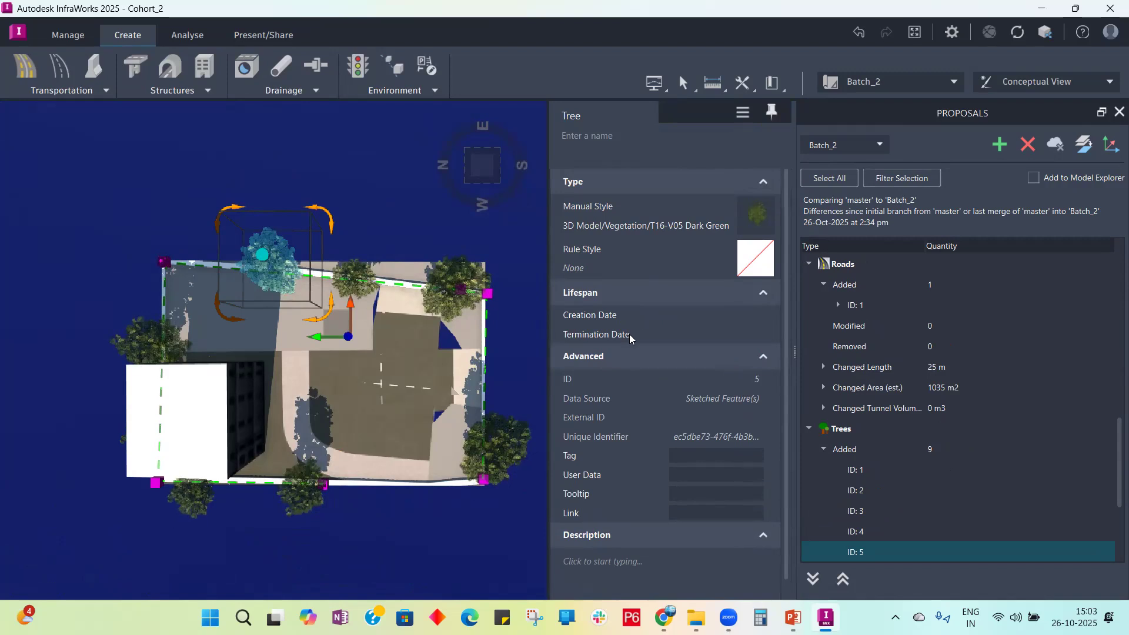
{"action": "left_click", "coordinate": [388, 168]}
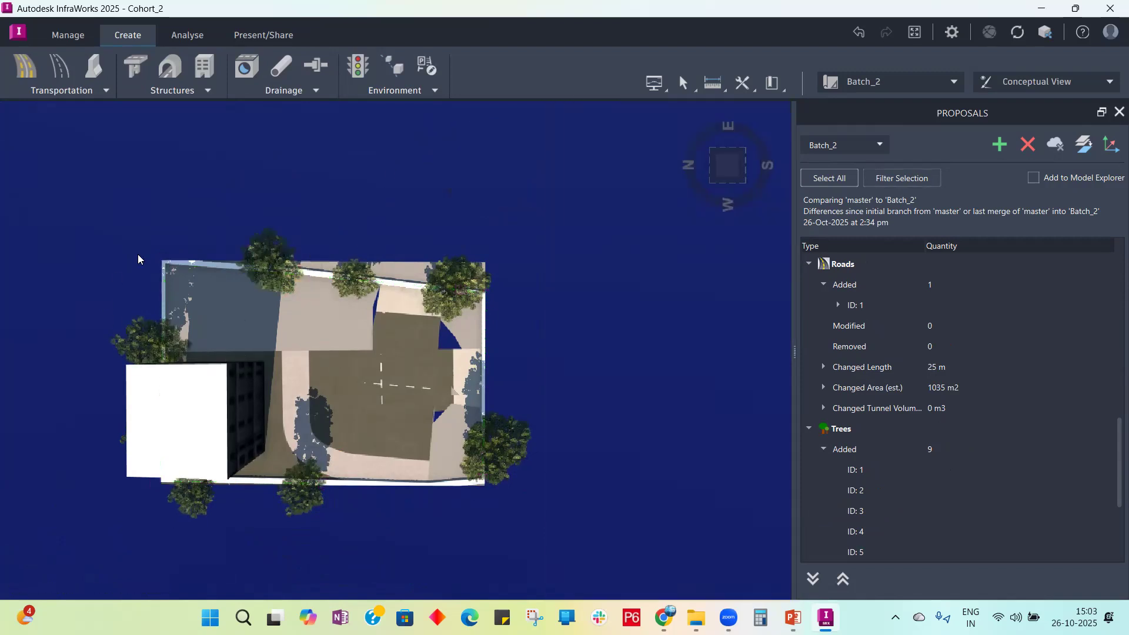
Step: Place a Blue Compact Car as city furniture at the site's west edge, south of the building, and rotate it parallel to that edge
{"action": "middle_click_drag", "start_coordinate": [193, 307], "coordinate": [399, 356], "text": "shift"}
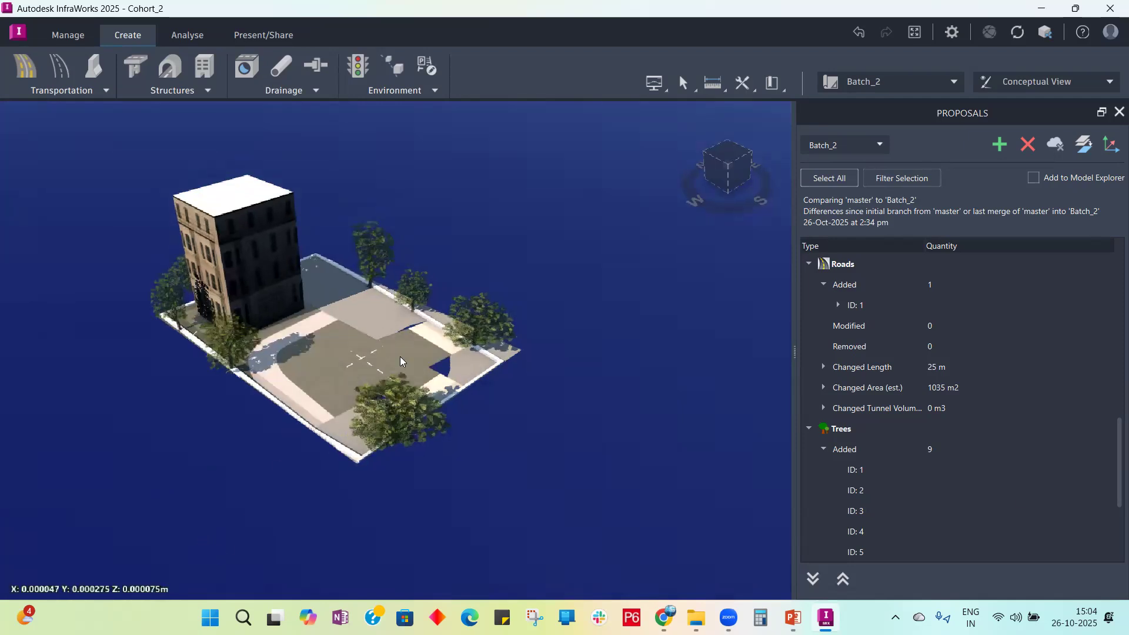
{"action": "left_click", "coordinate": [731, 150]}
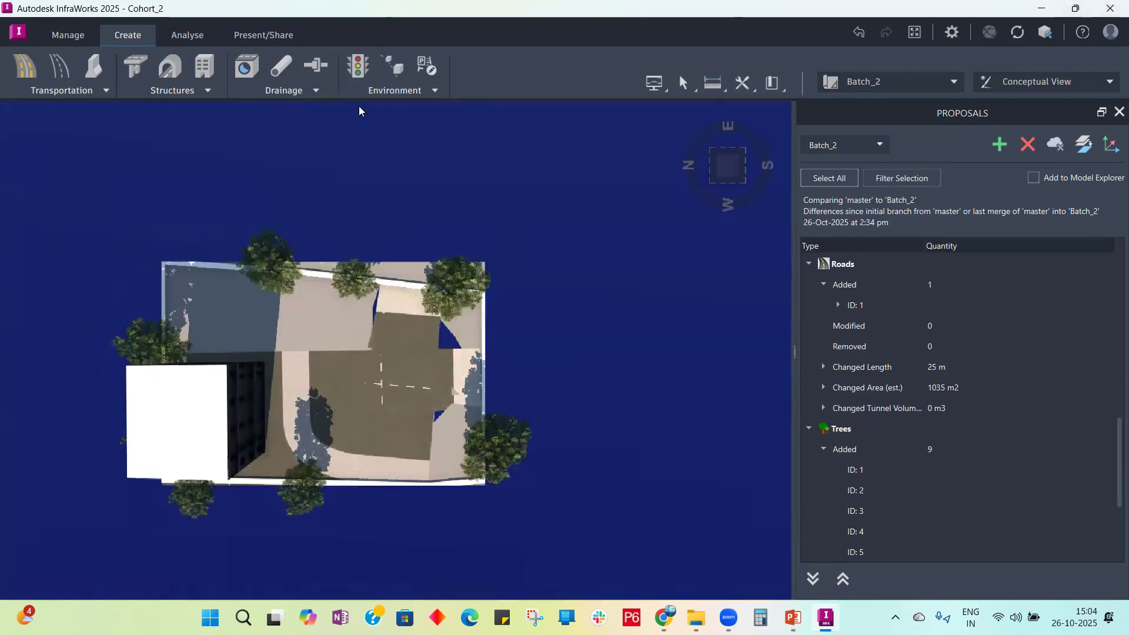
{"action": "left_click", "coordinate": [427, 92]}
{"action": "left_click", "coordinate": [433, 92]}
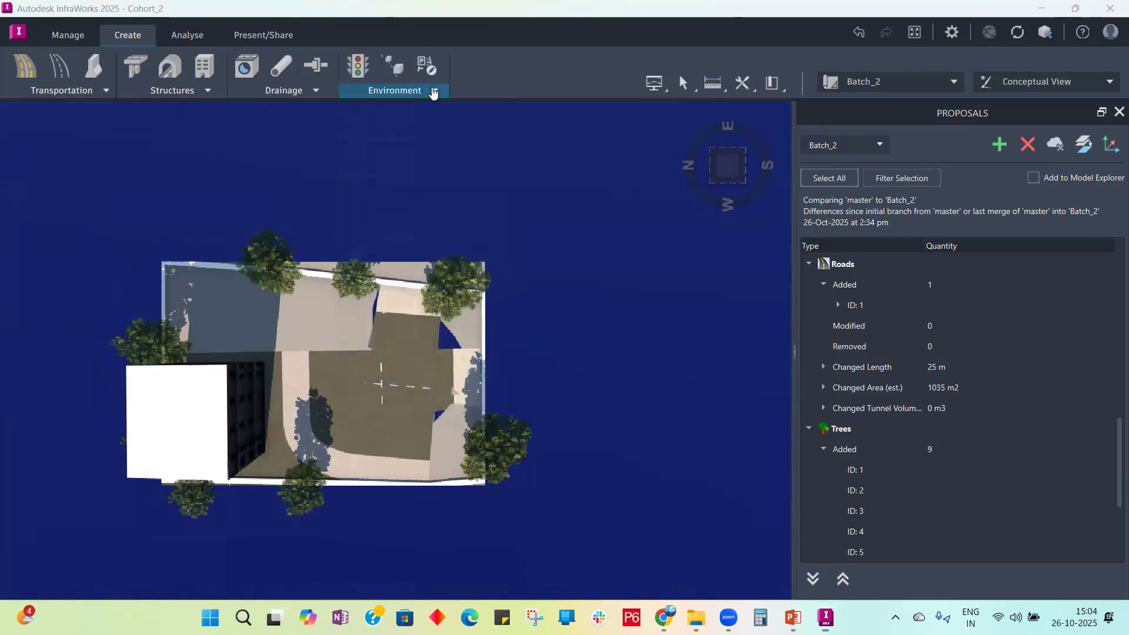
{"action": "left_click", "coordinate": [433, 92]}
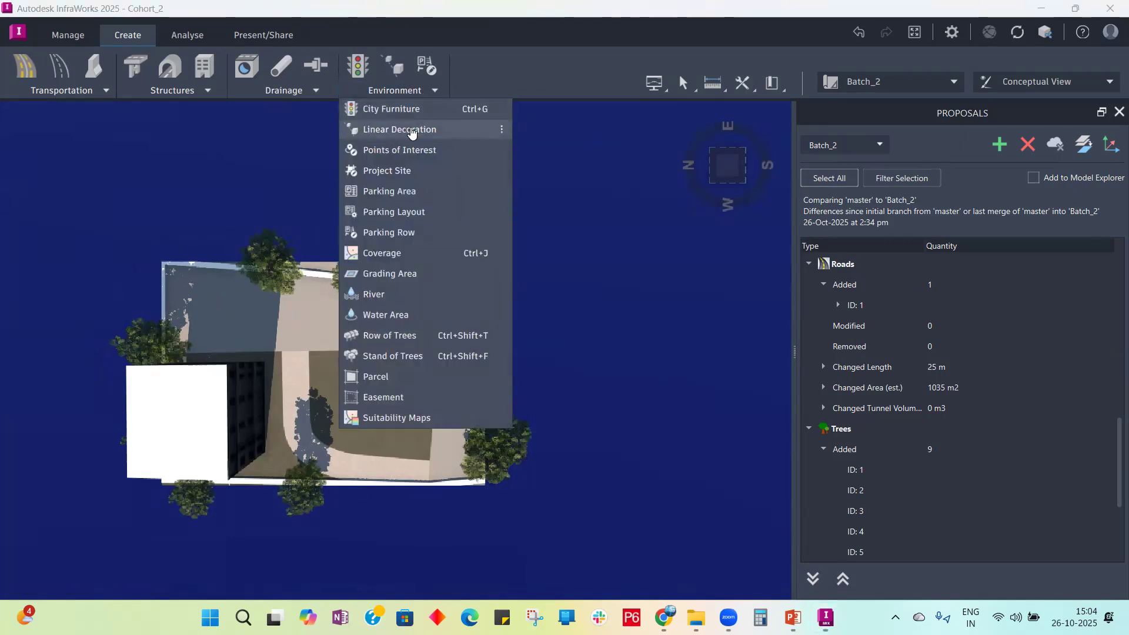
{"action": "left_click", "coordinate": [411, 109]}
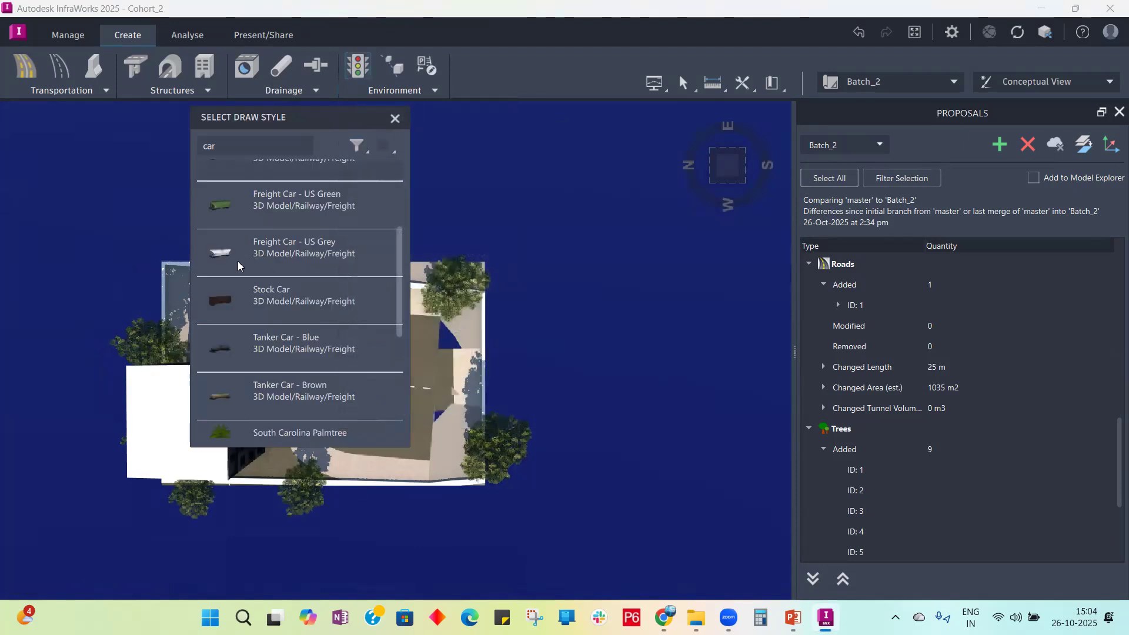
{"action": "scroll", "coordinate": [233, 321], "scroll_direction": "down", "scroll_amount": 5}
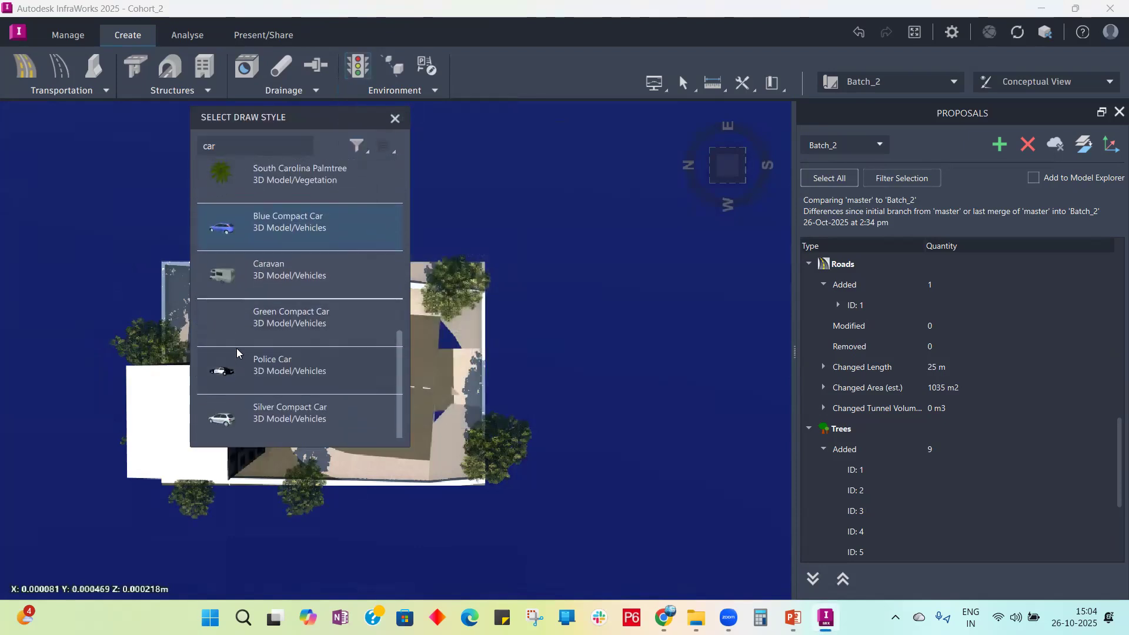
{"action": "scroll", "coordinate": [235, 309], "scroll_direction": "up", "scroll_amount": 5}
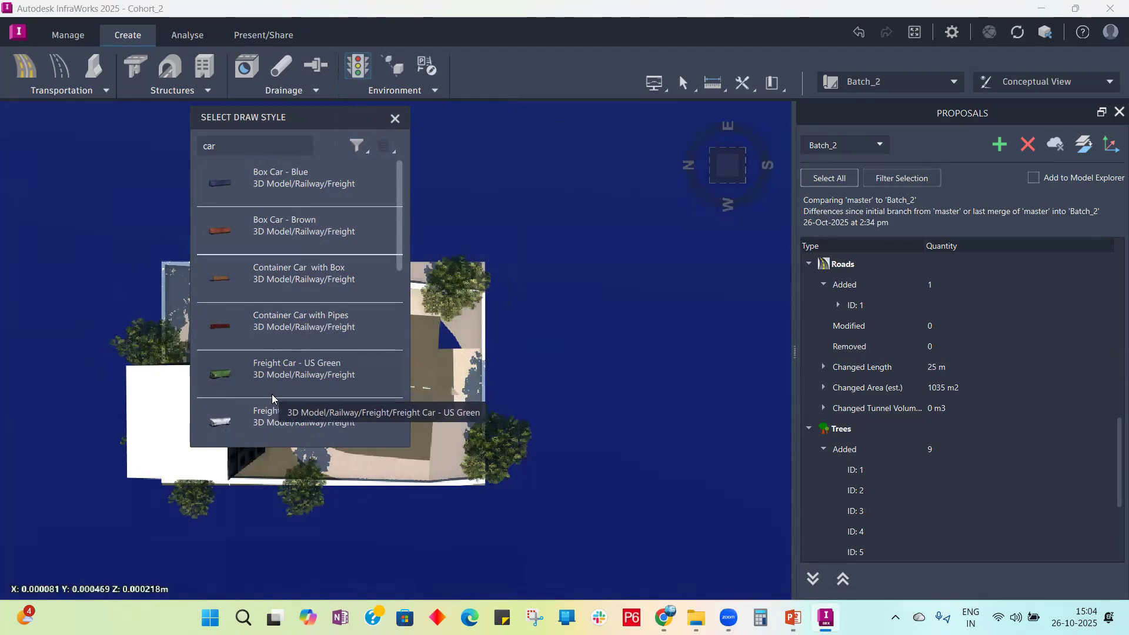
{"action": "scroll", "coordinate": [313, 296], "scroll_direction": "down", "scroll_amount": 5}
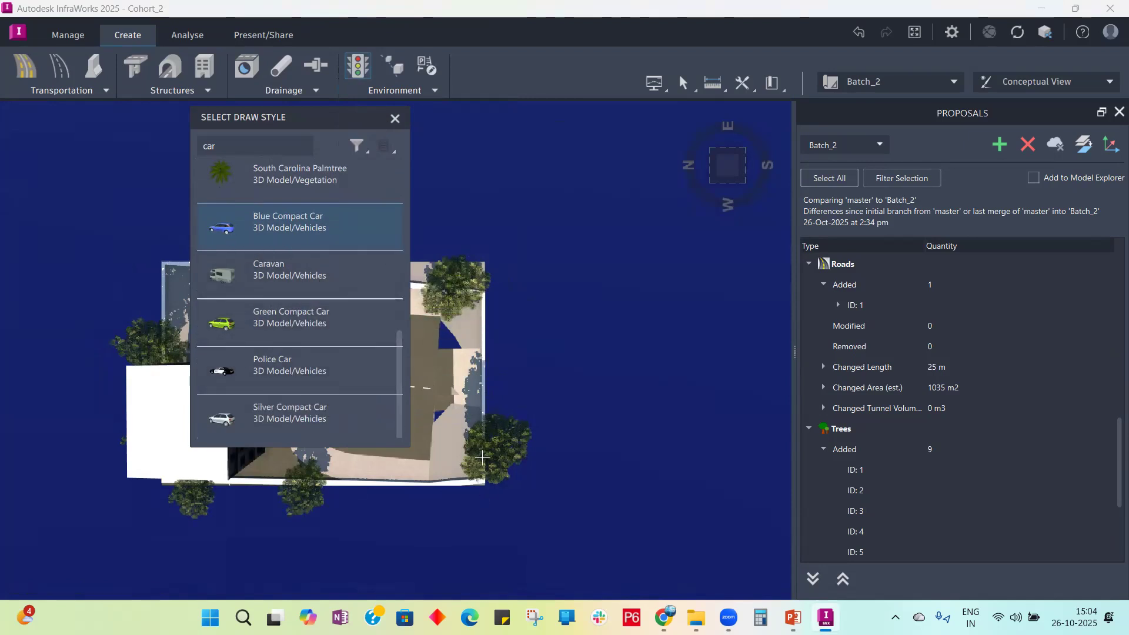
{"action": "left_click_drag", "start_coordinate": [329, 123], "coordinate": [746, 219]}
{"action": "left_click", "coordinate": [387, 467]}
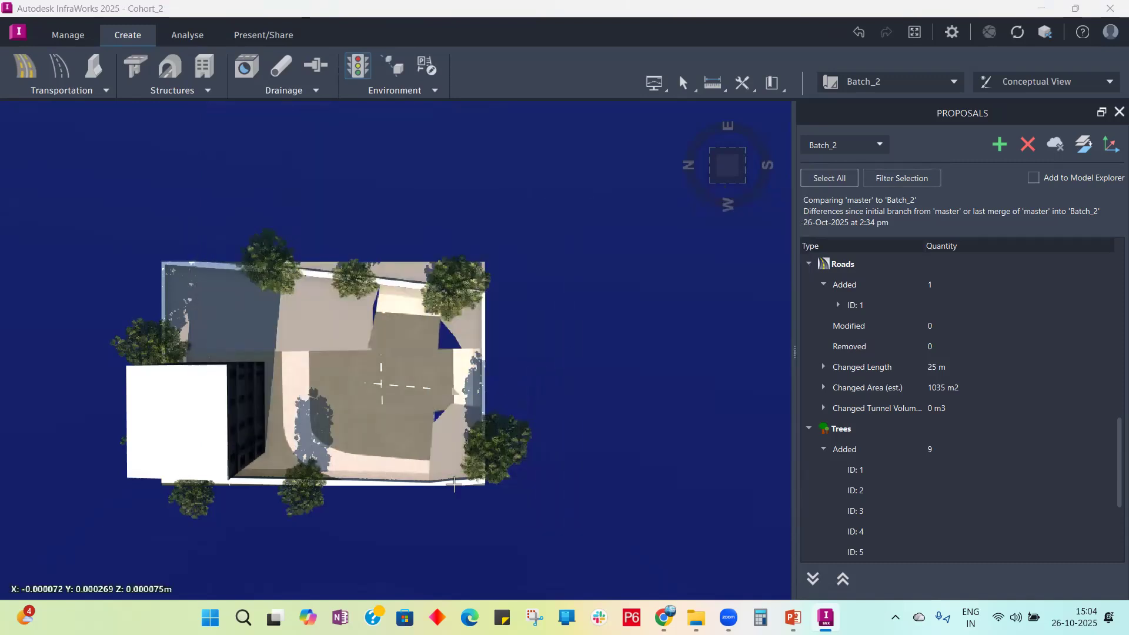
{"action": "double_click", "coordinate": [430, 469]}
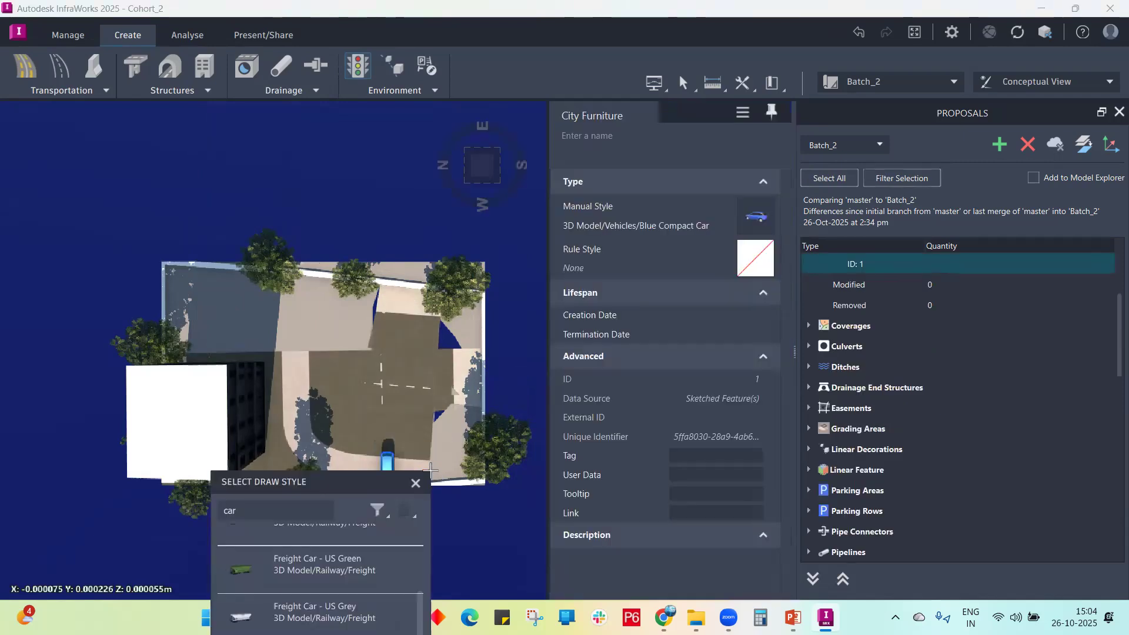
{"action": "left_click", "coordinate": [415, 484]}
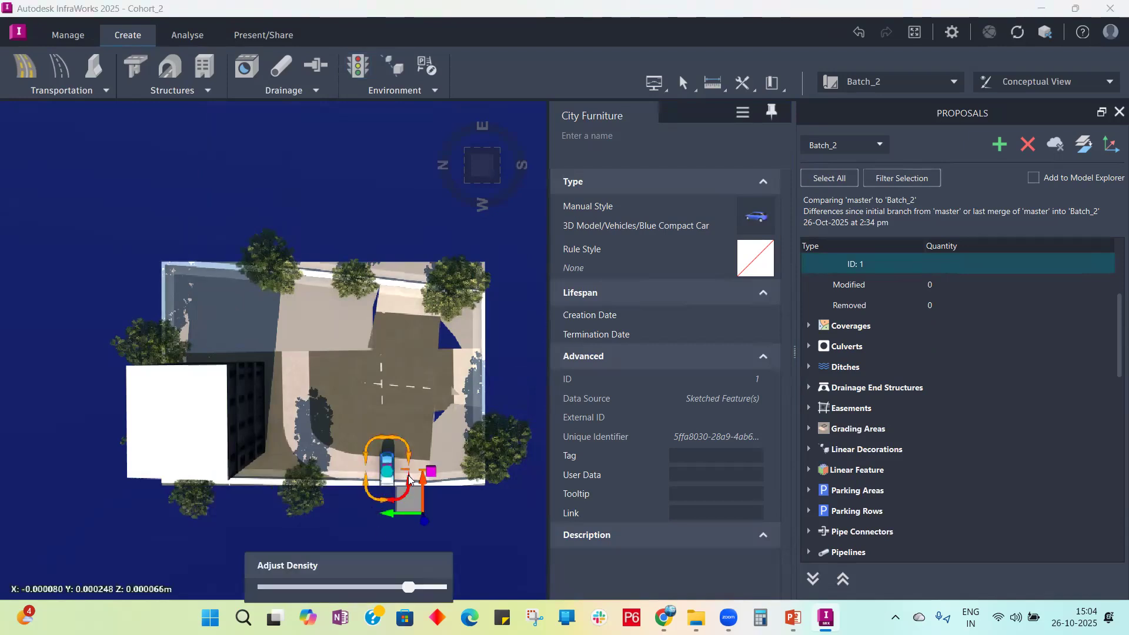
{"action": "left_click_drag", "start_coordinate": [410, 480], "coordinate": [291, 503]}
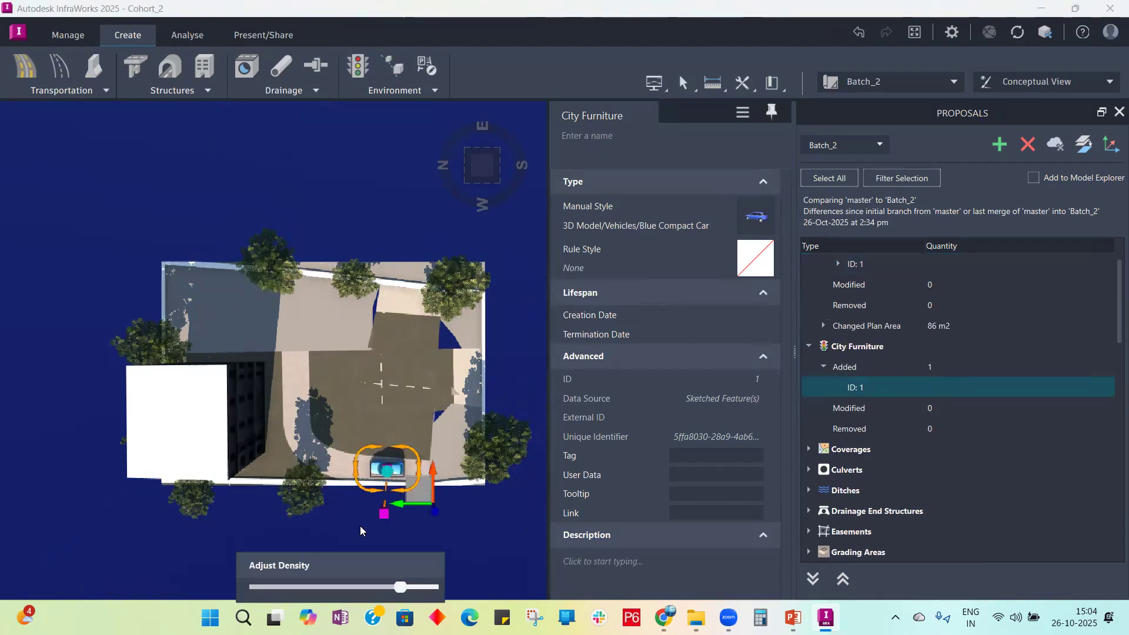
Step: Examine the blue car at ground level and from above, deselecting it along the way
{"action": "middle_click_drag", "start_coordinate": [337, 517], "coordinate": [287, 390]}
{"action": "scroll", "coordinate": [288, 388], "scroll_direction": "up", "scroll_amount": 5}
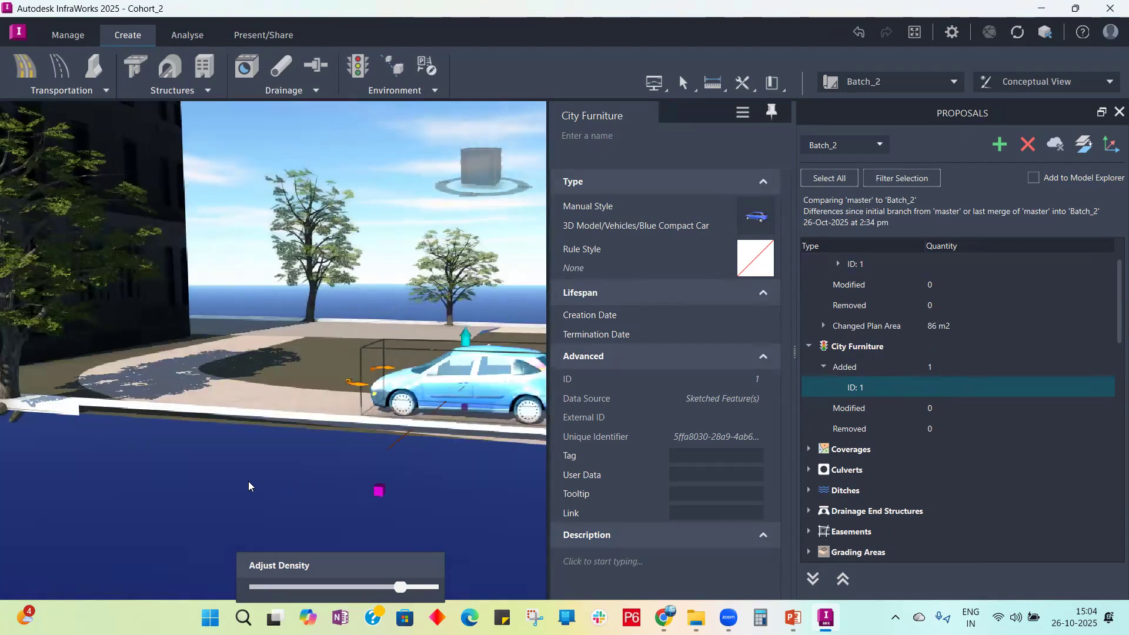
{"action": "mouse_move", "coordinate": [288, 344]}
{"action": "left_mouse_down"}
{"action": "mouse_move", "coordinate": [288, 309]}
{"action": "mouse_move", "coordinate": [286, 342]}
{"action": "left_mouse_up"}
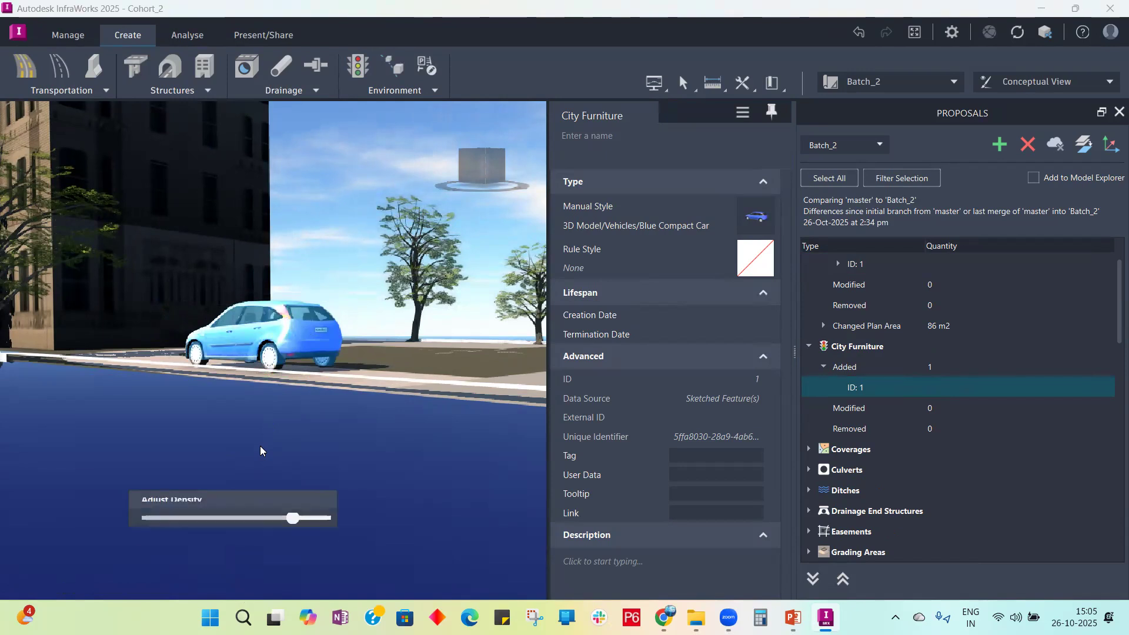
{"action": "left_click", "coordinate": [333, 435]}
{"action": "left_click_drag", "start_coordinate": [332, 435], "coordinate": [340, 491]}
{"action": "left_click_drag", "start_coordinate": [201, 496], "coordinate": [421, 470]}
{"action": "left_click_drag", "start_coordinate": [357, 360], "coordinate": [353, 358]}
{"action": "scroll", "coordinate": [355, 363], "scroll_direction": "down", "scroll_amount": 4}
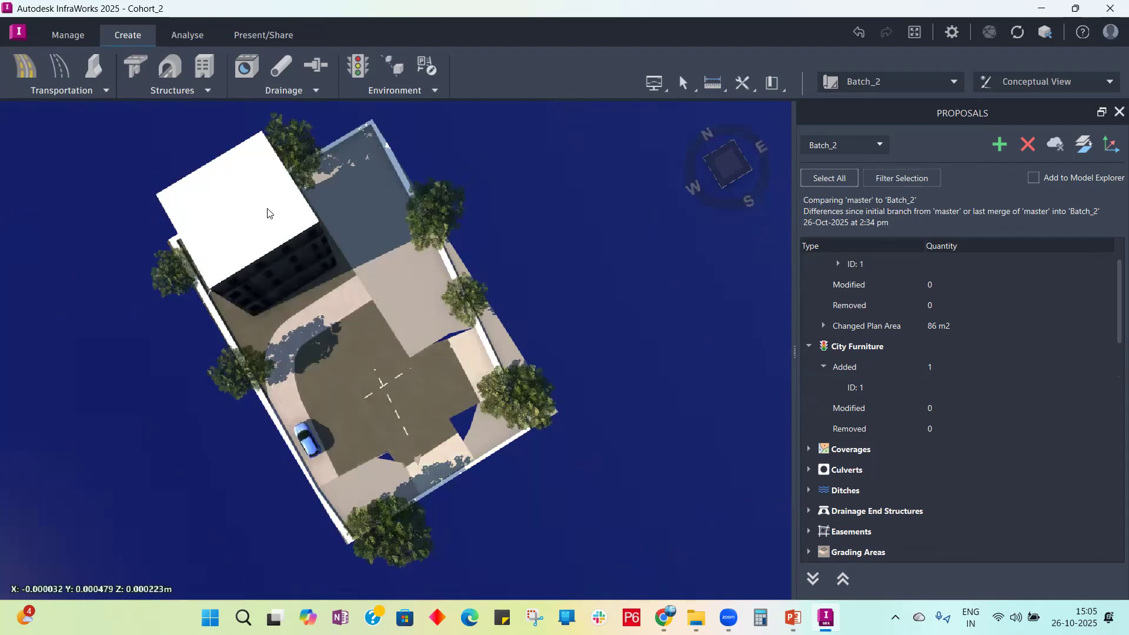
{"action": "left_click_drag", "start_coordinate": [378, 479], "coordinate": [299, 359]}
{"action": "left_click_drag", "start_coordinate": [326, 319], "coordinate": [317, 343]}
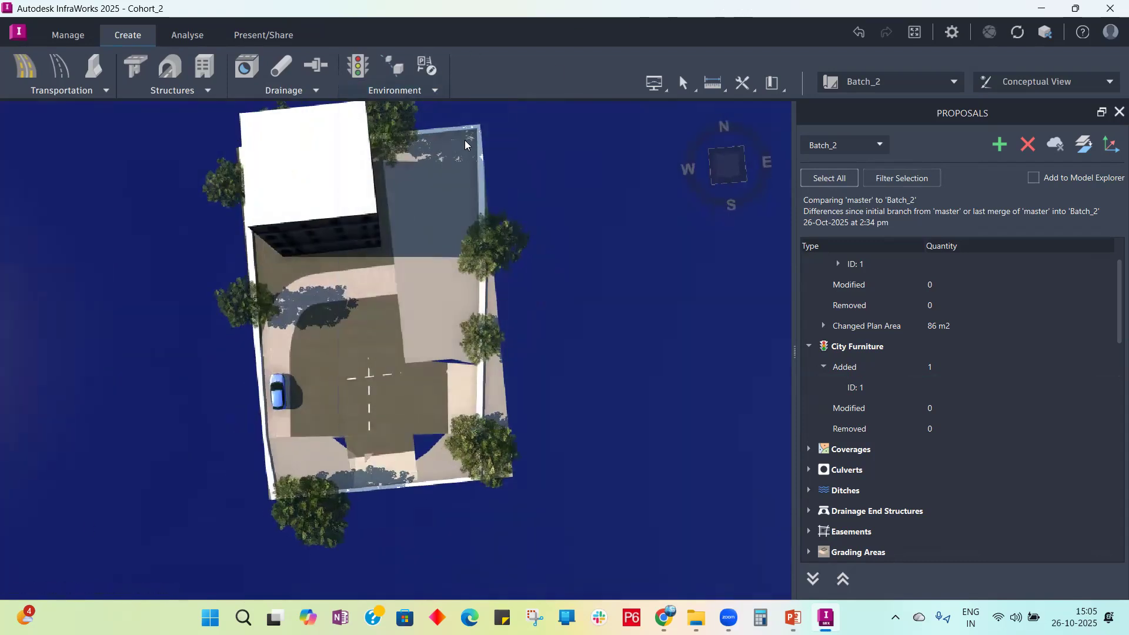
Step: Draw a small four-point water area in the SplinedWater style on the road surface in the middle of the site
{"action": "left_click", "coordinate": [437, 93]}
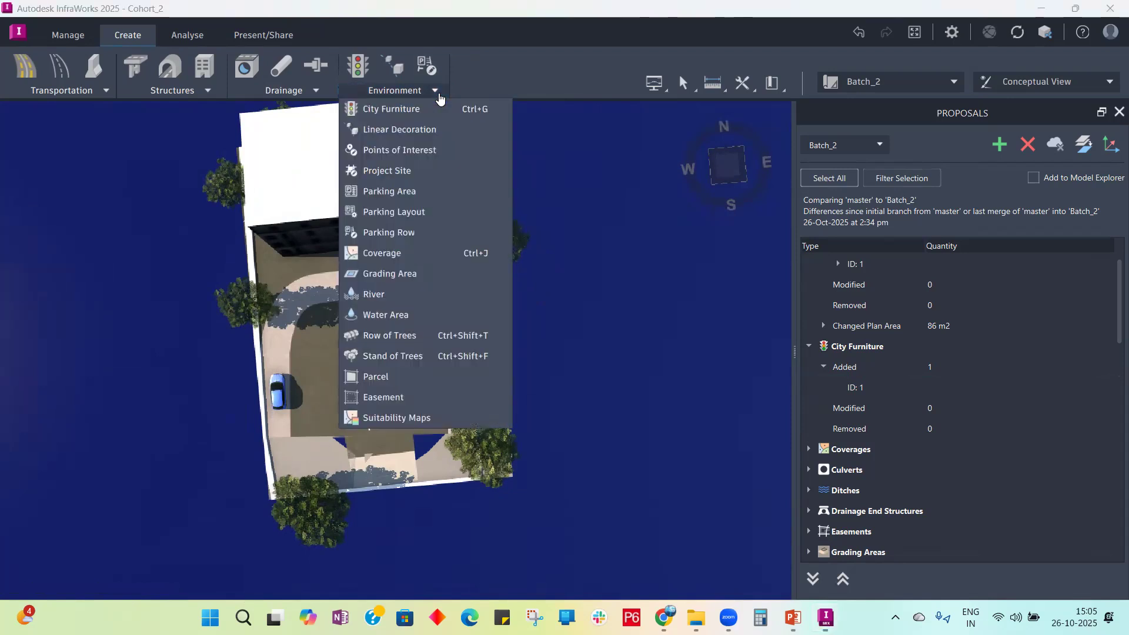
{"action": "left_click", "coordinate": [398, 317]}
{"action": "mouse_move", "coordinate": [314, 342]}
{"action": "left_mouse_down"}
{"action": "mouse_move", "coordinate": [595, 285]}
{"action": "mouse_move", "coordinate": [807, 263]}
{"action": "left_mouse_up"}
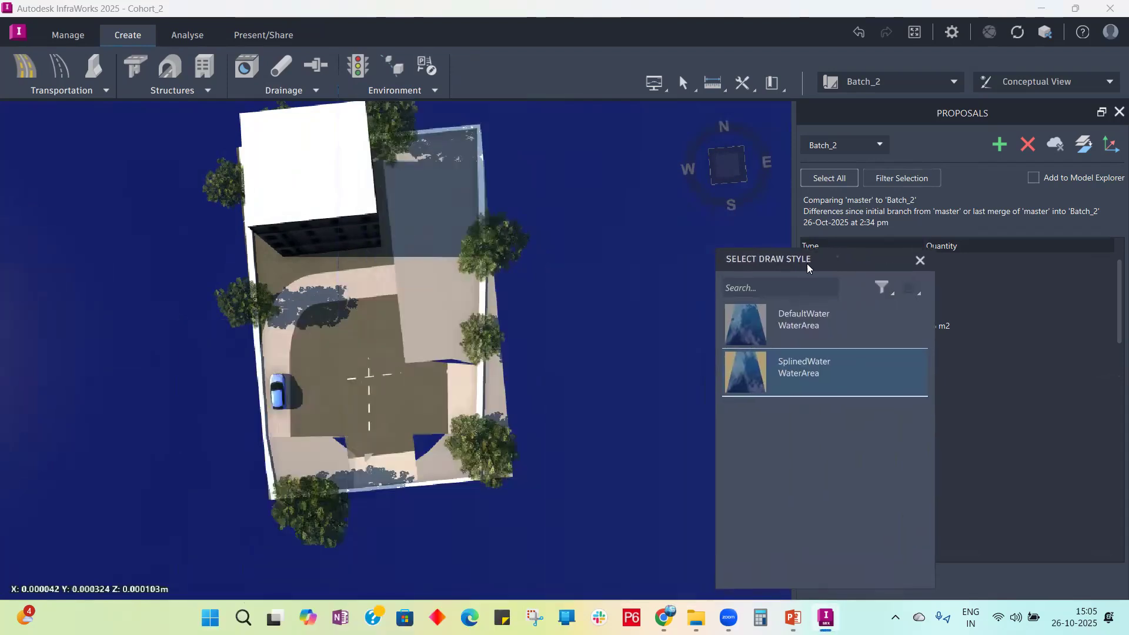
{"action": "left_click", "coordinate": [325, 342]}
{"action": "left_click", "coordinate": [358, 322]}
{"action": "left_click", "coordinate": [387, 315]}
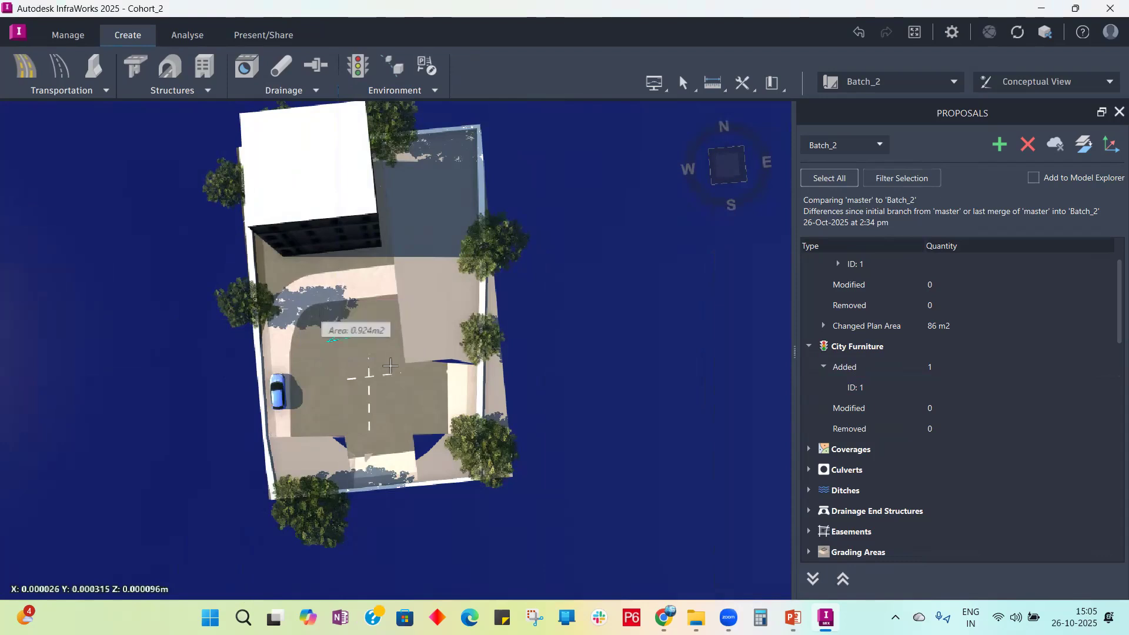
{"action": "double_click", "coordinate": [390, 365]}
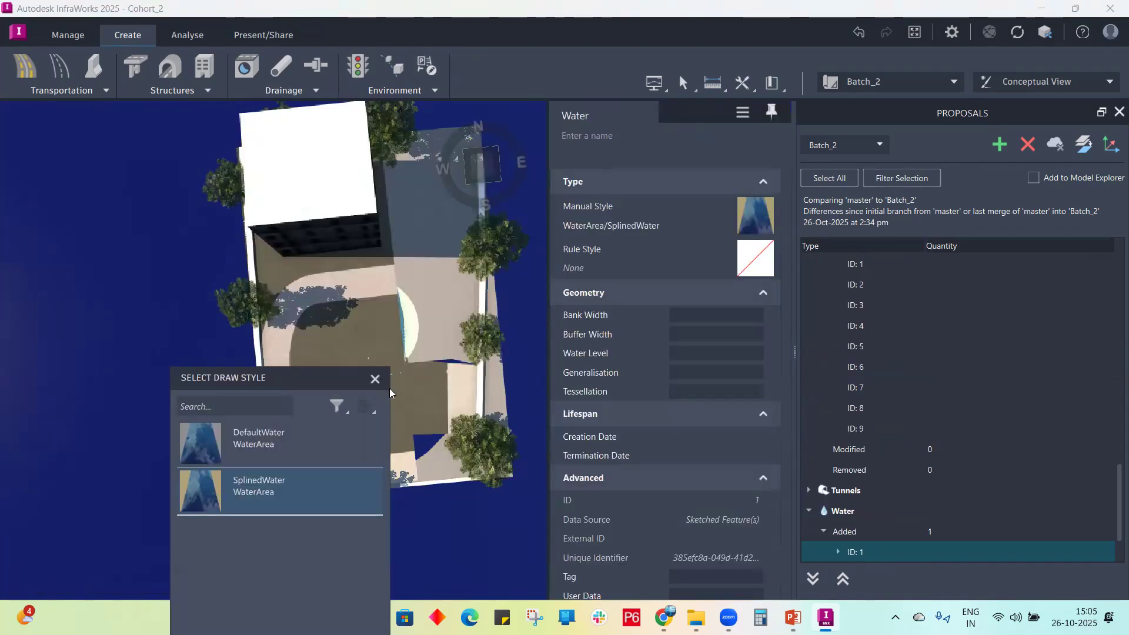
Step: Draw a second, triangular SplinedWater area across the road surface, southeast of the building, and close the style selection
{"action": "left_click_drag", "start_coordinate": [346, 381], "coordinate": [191, 321]}
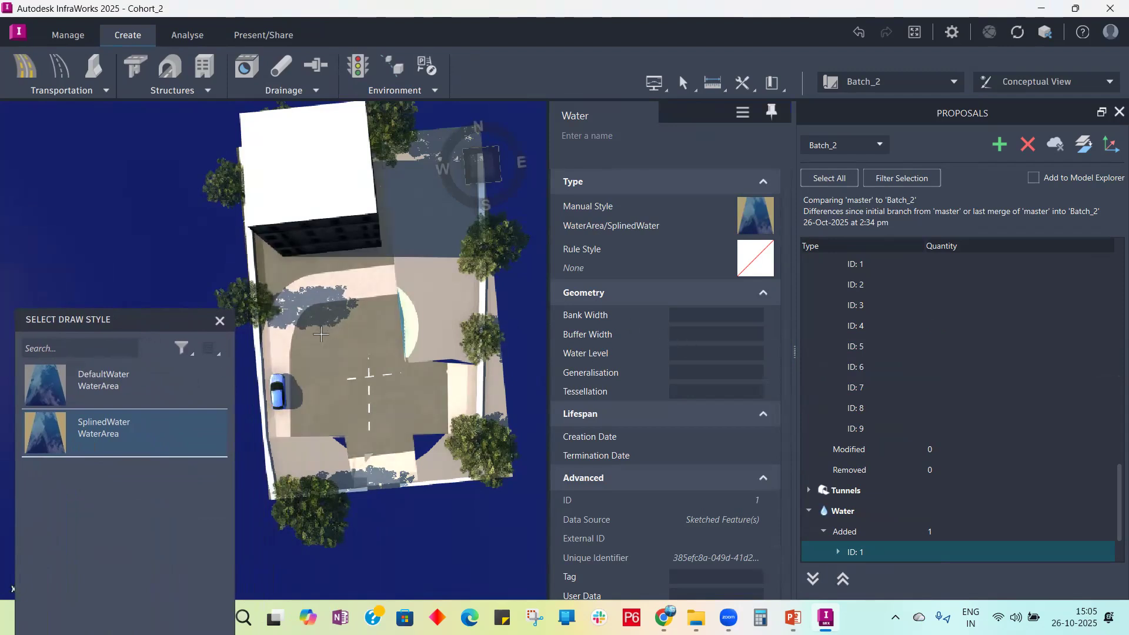
{"action": "left_click", "coordinate": [321, 334]}
{"action": "left_click", "coordinate": [394, 415]}
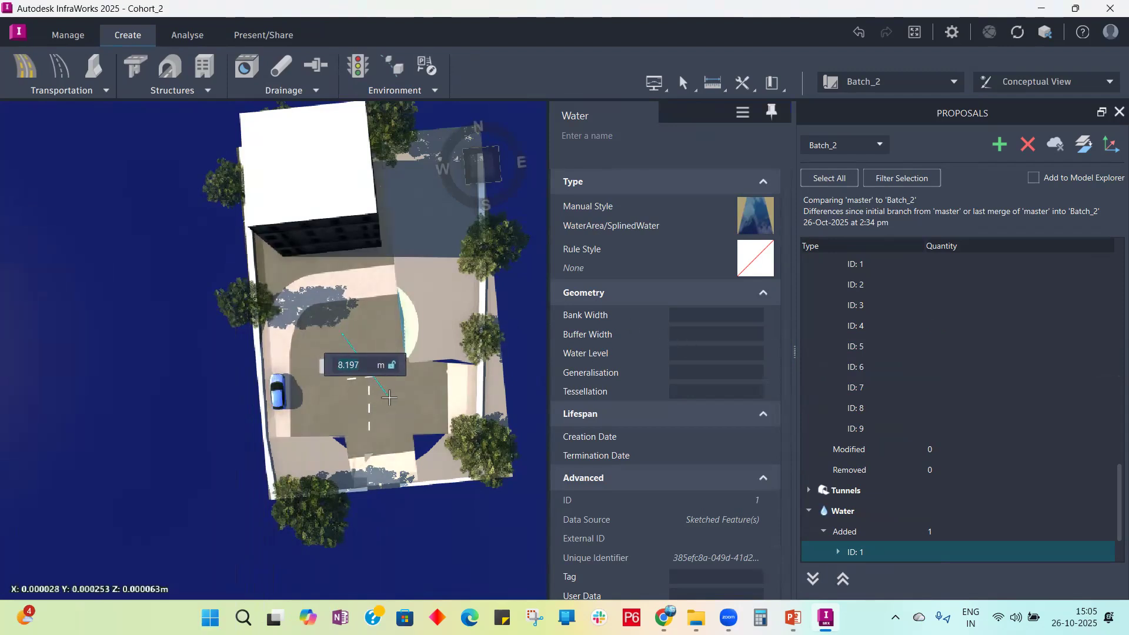
{"action": "double_click", "coordinate": [323, 403]}
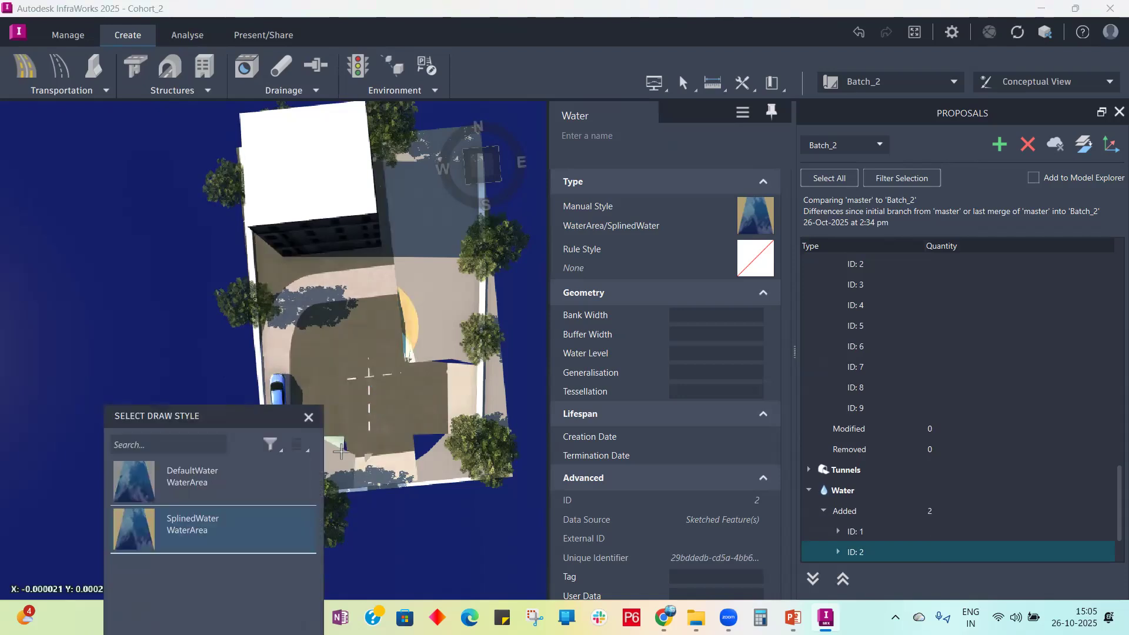
{"action": "left_click", "coordinate": [308, 416]}
Step: Draw a third, triangular SplinedWater area of about 3 m² on the paved ground between the road and the eastern trees
{"action": "mouse_move", "coordinate": [308, 417]}
{"action": "middle_mouse_down"}
{"action": "mouse_move", "coordinate": [399, 175]}
{"action": "mouse_move", "coordinate": [385, 414]}
{"action": "mouse_move", "coordinate": [229, 239]}
{"action": "mouse_move", "coordinate": [174, 259]}
{"action": "mouse_move", "coordinate": [54, 245]}
{"action": "mouse_move", "coordinate": [93, 250]}
{"action": "mouse_move", "coordinate": [271, 351]}
{"action": "mouse_move", "coordinate": [425, 302]}
{"action": "mouse_move", "coordinate": [396, 275]}
{"action": "mouse_move", "coordinate": [396, 397]}
{"action": "mouse_move", "coordinate": [361, 345]}
{"action": "middle_mouse_up"}
{"action": "scroll", "coordinate": [384, 414], "scroll_direction": "up", "scroll_amount": 10}
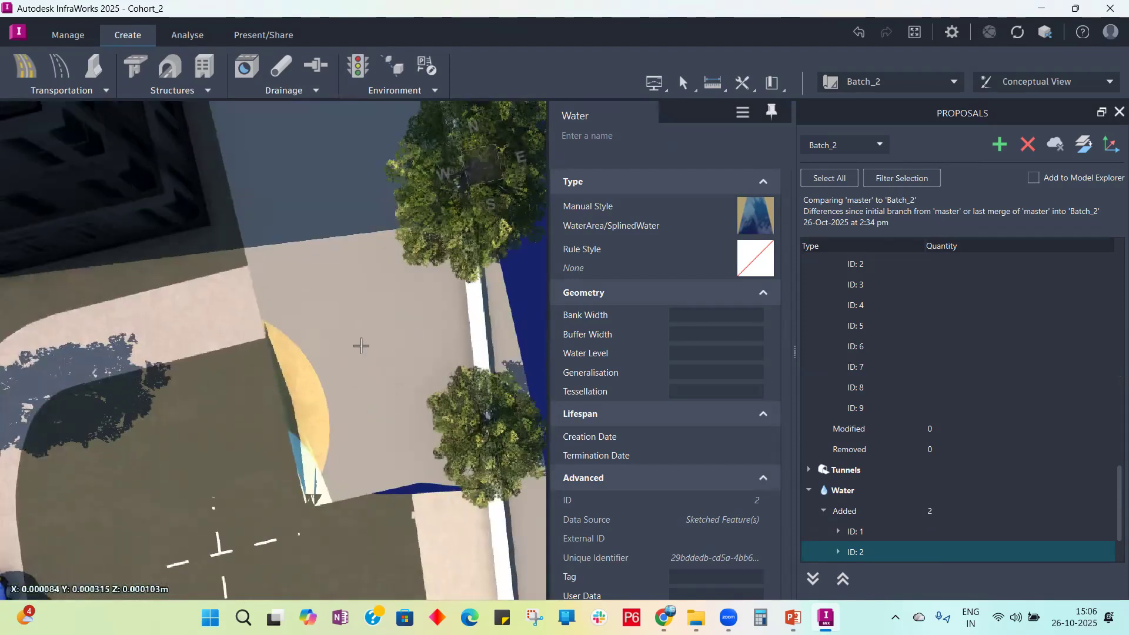
{"action": "left_click", "coordinate": [330, 301]}
{"action": "left_click", "coordinate": [422, 305]}
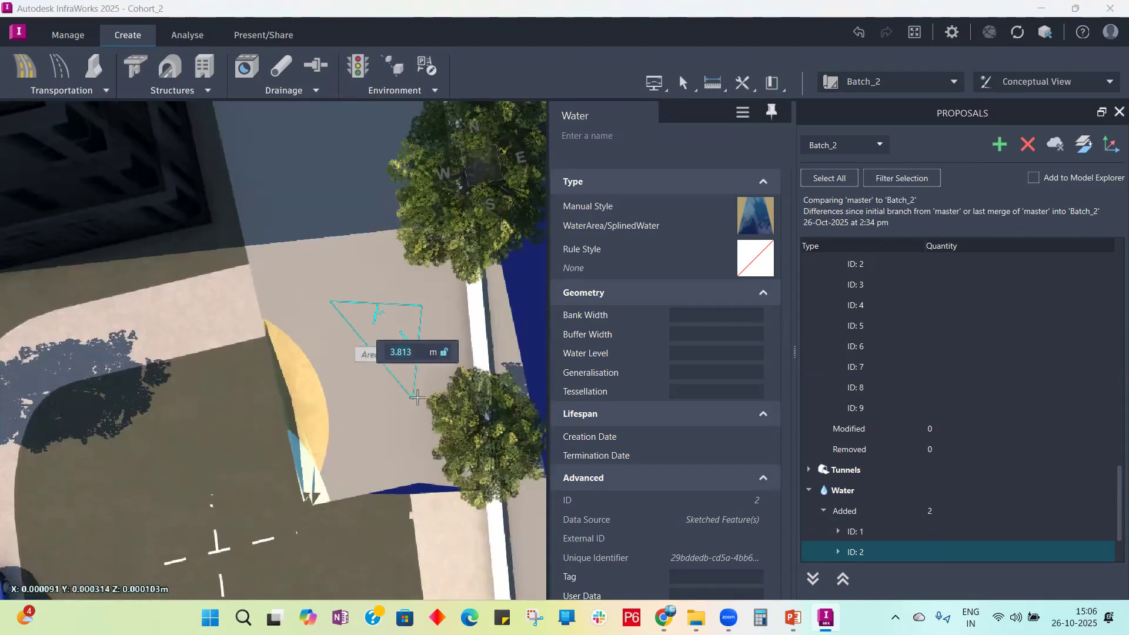
{"action": "left_click", "coordinate": [375, 434]}
{"action": "double_click", "coordinate": [375, 434]}
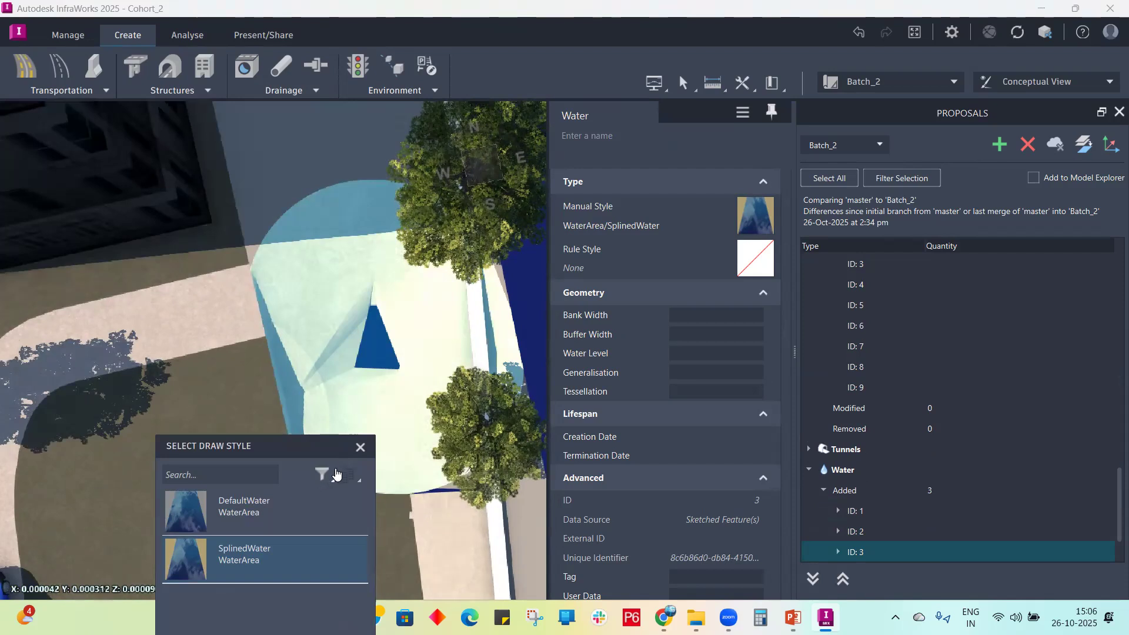
{"action": "left_click", "coordinate": [360, 448]}
Step: Select the third water area and move its northeast corner inward to shrink it to about 1.25 m²
{"action": "mouse_move", "coordinate": [238, 328]}
{"action": "left_mouse_down"}
{"action": "mouse_move", "coordinate": [254, 298]}
{"action": "mouse_move", "coordinate": [319, 308]}
{"action": "left_mouse_up"}
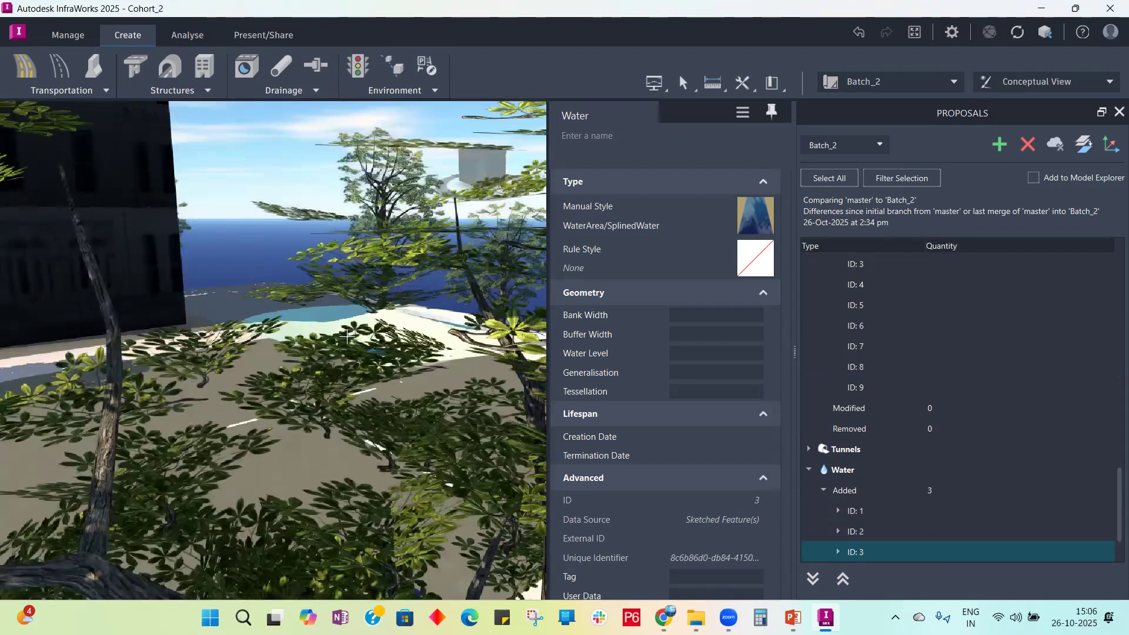
{"action": "double_click", "coordinate": [372, 360]}
{"action": "left_click_drag", "start_coordinate": [507, 408], "coordinate": [390, 390]}
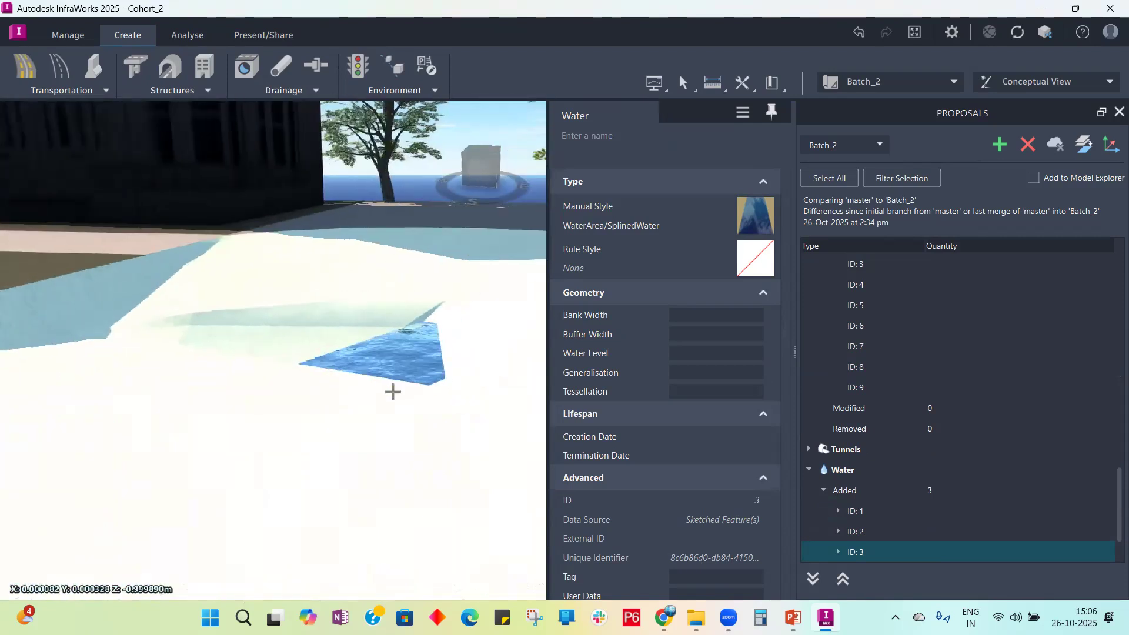
{"action": "left_click", "coordinate": [407, 383]}
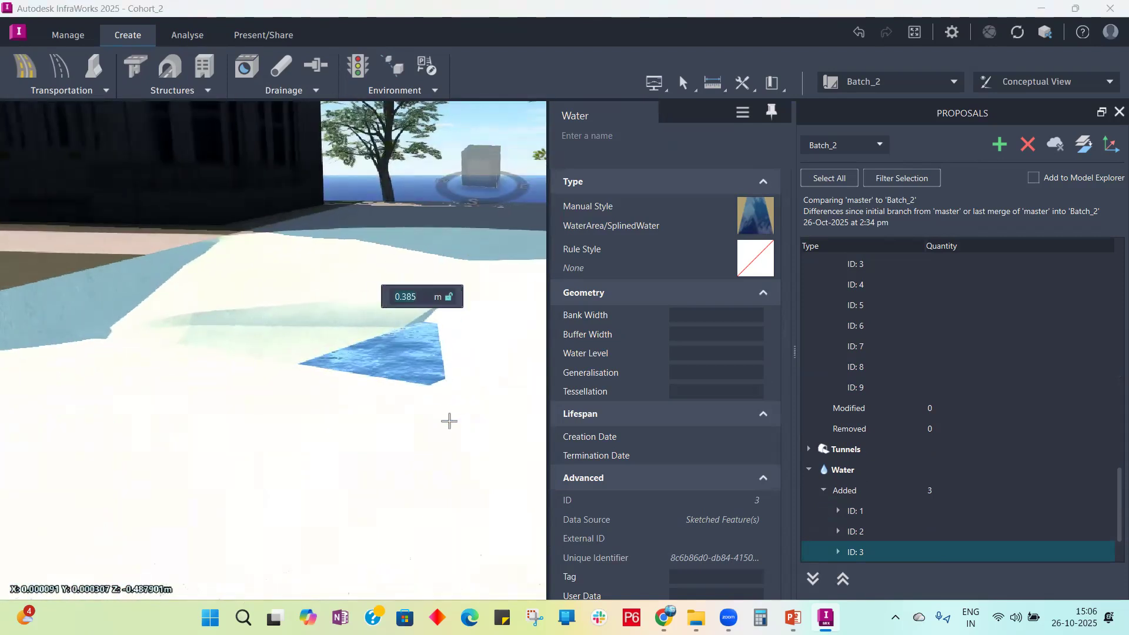
{"action": "key", "text": "Escape"}
{"action": "key", "text": "Escape"}
{"action": "left_click", "coordinate": [388, 368]}
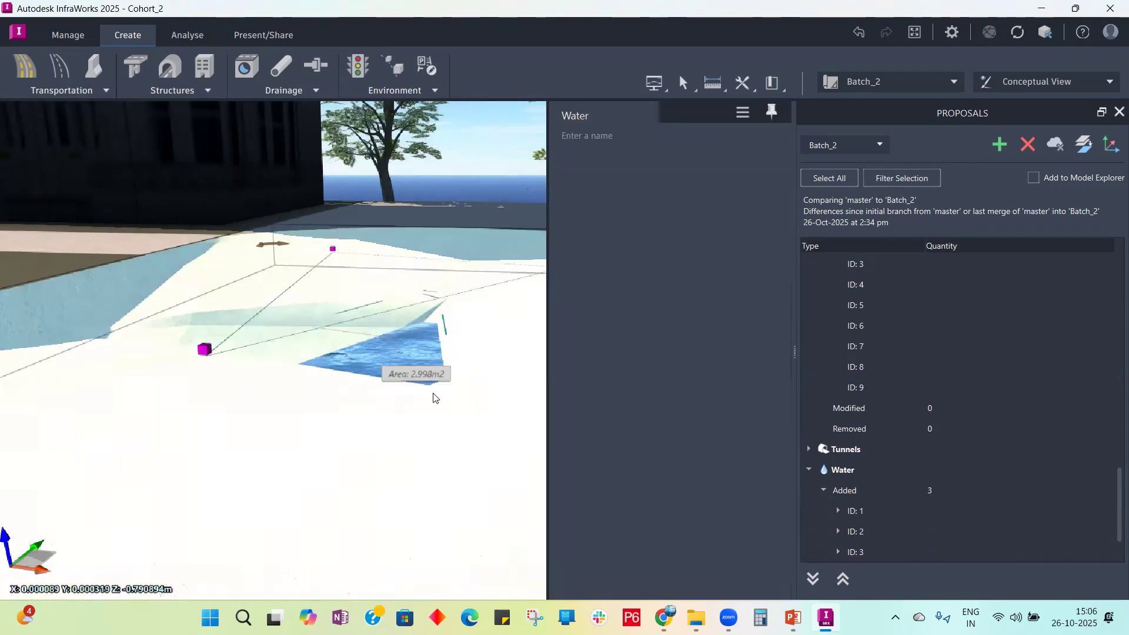
{"action": "mouse_move", "coordinate": [332, 395]}
{"action": "left_mouse_down"}
{"action": "mouse_move", "coordinate": [319, 440]}
{"action": "mouse_move", "coordinate": [419, 506]}
{"action": "mouse_move", "coordinate": [424, 400]}
{"action": "mouse_move", "coordinate": [451, 391]}
{"action": "mouse_move", "coordinate": [345, 408]}
{"action": "mouse_move", "coordinate": [184, 408]}
{"action": "mouse_move", "coordinate": [482, 439]}
{"action": "mouse_move", "coordinate": [323, 452]}
{"action": "mouse_move", "coordinate": [239, 431]}
{"action": "mouse_move", "coordinate": [323, 416]}
{"action": "mouse_move", "coordinate": [312, 433]}
{"action": "mouse_move", "coordinate": [367, 456]}
{"action": "mouse_move", "coordinate": [332, 413]}
{"action": "left_mouse_up"}
{"action": "scroll", "coordinate": [311, 436], "scroll_direction": "down", "scroll_amount": 2}
{"action": "left_click_drag", "start_coordinate": [245, 449], "coordinate": [240, 446]}
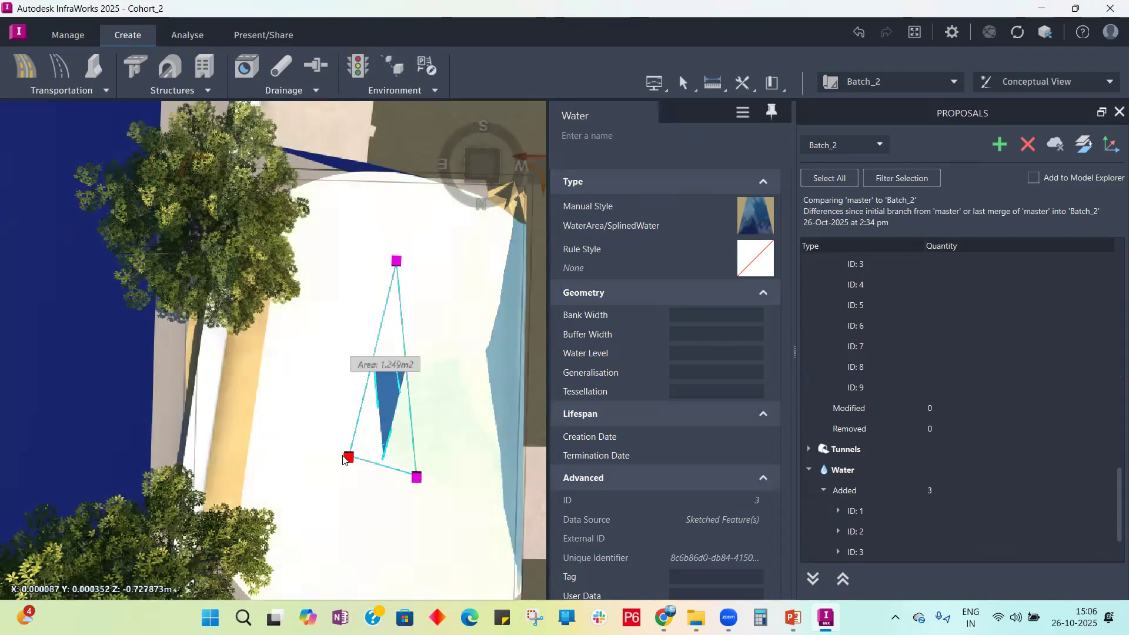
Step: Try narrowing the third water area to about 0.31 m² by moving its northeast corner further inward, and undo the last two edits
{"action": "left_click_drag", "start_coordinate": [337, 462], "coordinate": [250, 464]}
{"action": "left_click", "coordinate": [281, 445]}
{"action": "left_click", "coordinate": [401, 437]}
{"action": "left_click_drag", "start_coordinate": [382, 471], "coordinate": [278, 470]}
{"action": "left_click", "coordinate": [442, 302]}
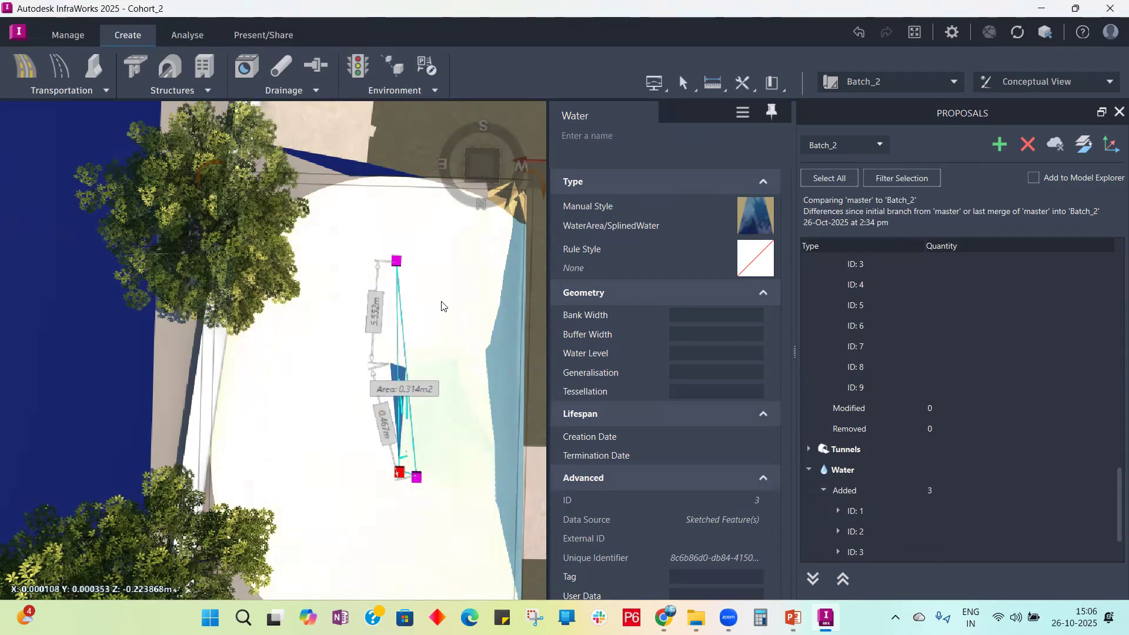
{"action": "left_click", "coordinate": [404, 376]}
{"action": "left_click_drag", "start_coordinate": [402, 317], "coordinate": [596, 528]}
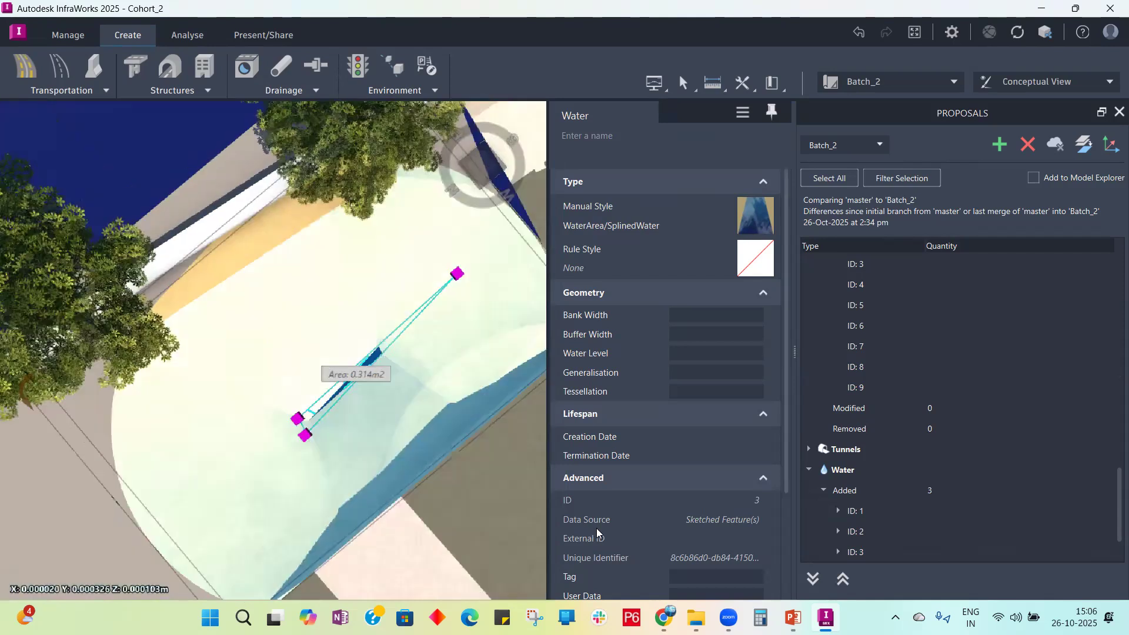
{"action": "key", "text": "ctrl+z"}
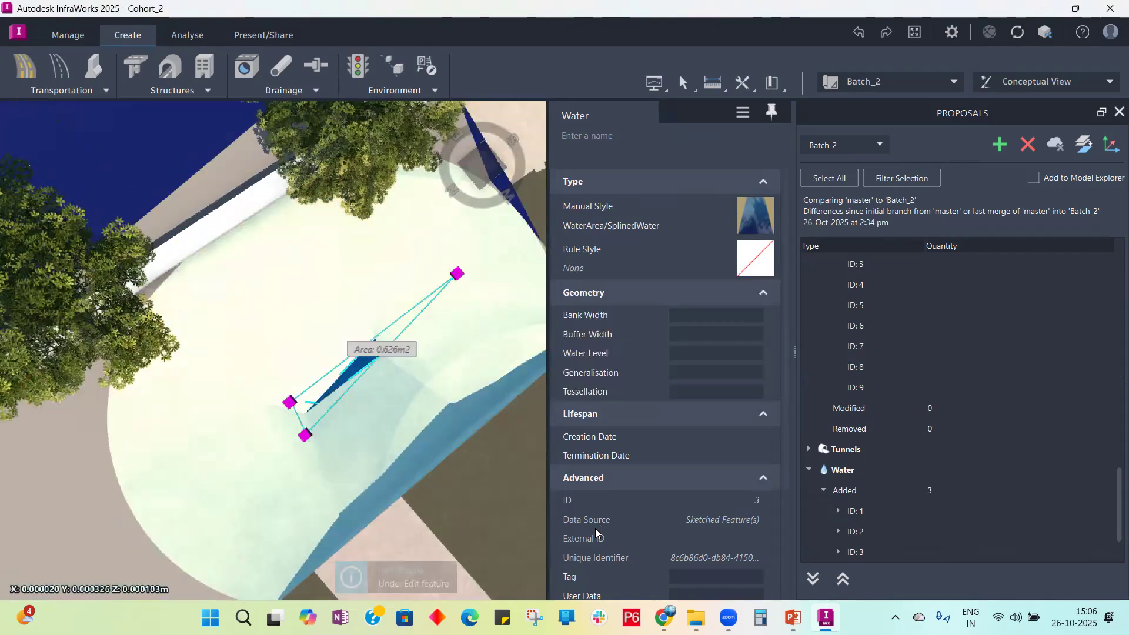
{"action": "key", "text": "ctrl+z"}
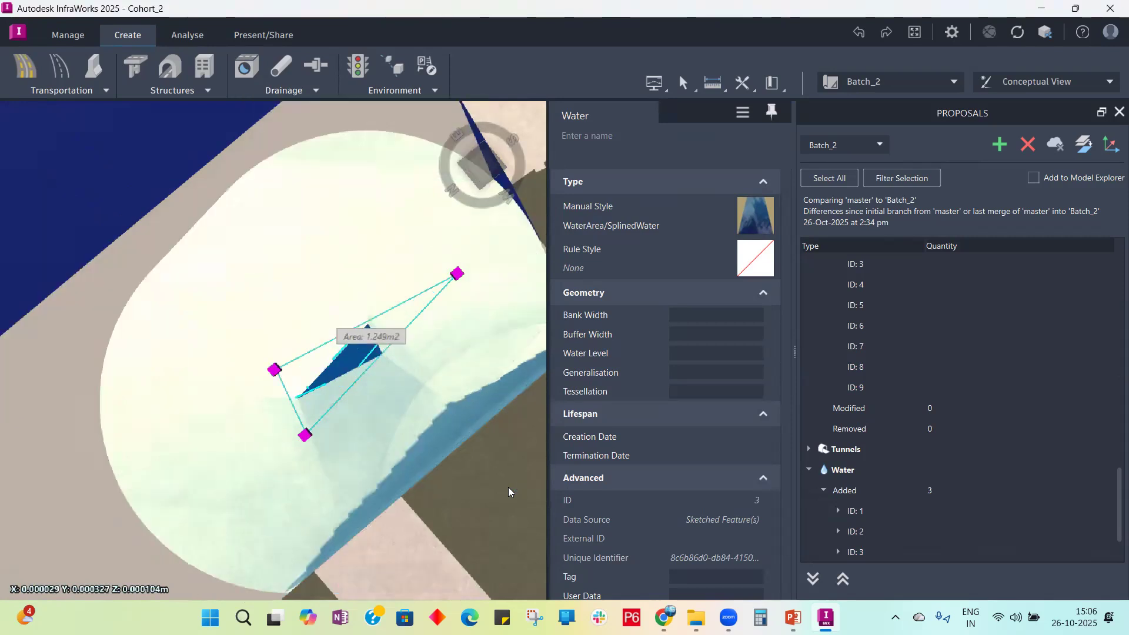
Step: Undo the third water area's corner edit and its creation, and redo the creation
{"action": "key", "text": "ctrl+z"}
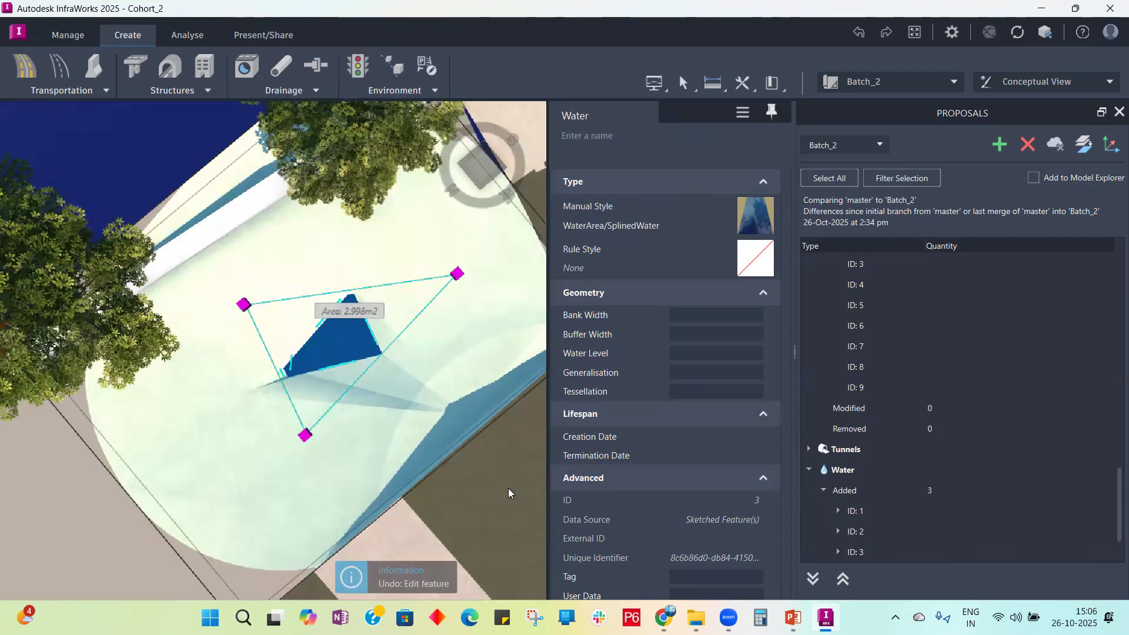
{"action": "key", "text": "ctrl+z"}
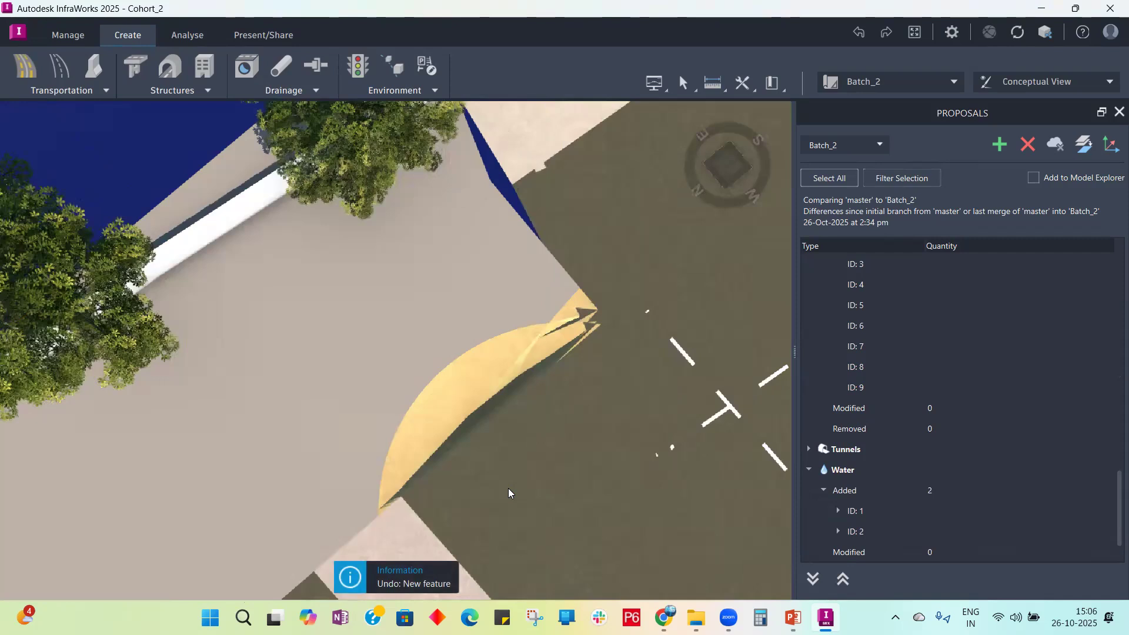
{"action": "key", "text": "ctrl+y"}
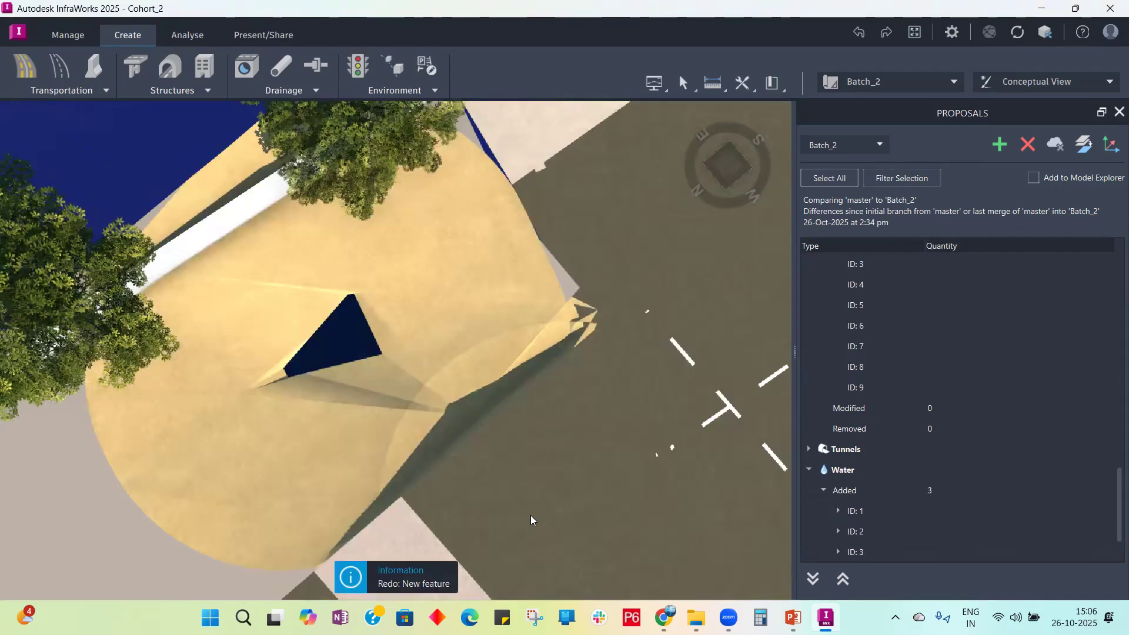
Step: Draw a Dark Concrete parking area of about 21.5 m² on the road surface southeast of the building
{"action": "middle_click_drag", "start_coordinate": [663, 482], "coordinate": [488, 447]}
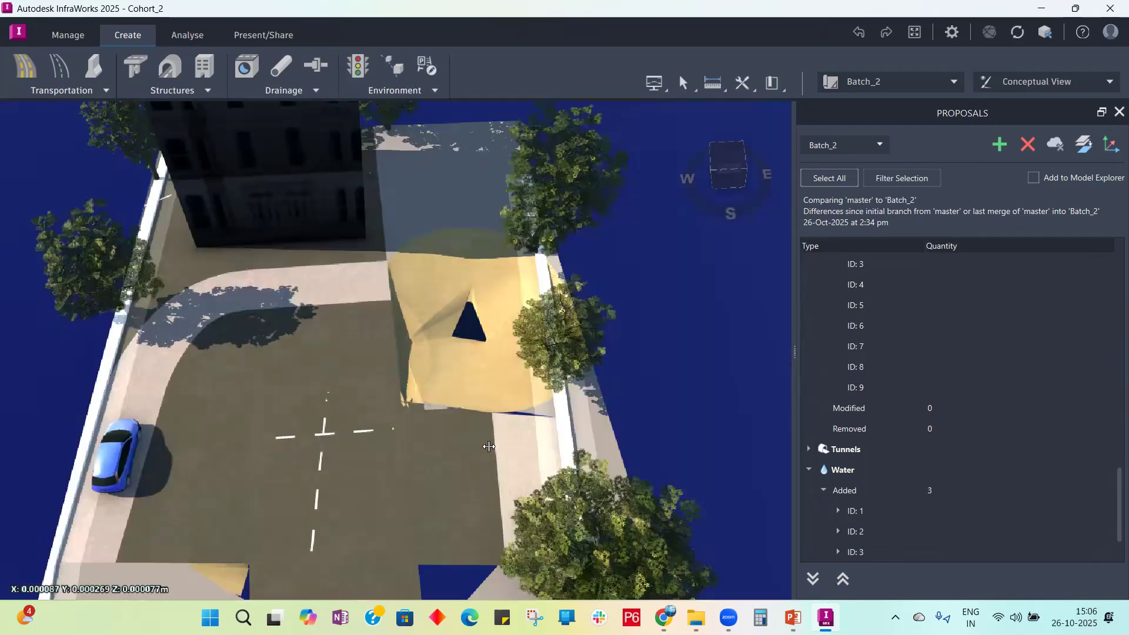
{"action": "left_click_drag", "start_coordinate": [570, 448], "coordinate": [531, 467]}
{"action": "left_click", "coordinate": [434, 92]}
{"action": "left_click", "coordinate": [436, 92]}
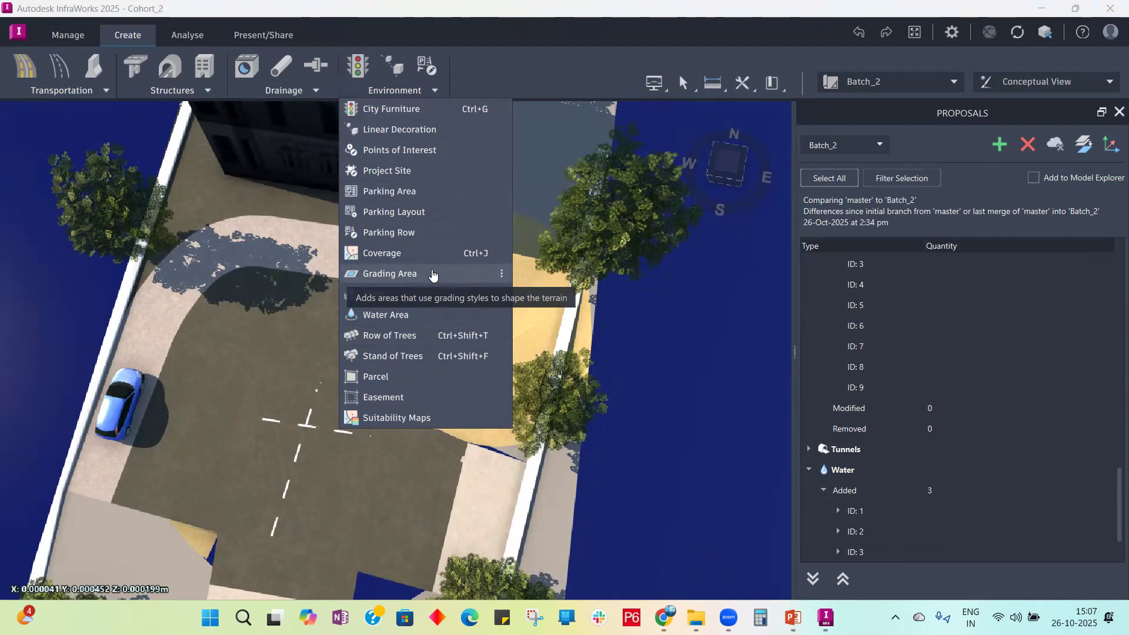
{"action": "left_click", "coordinate": [421, 194]}
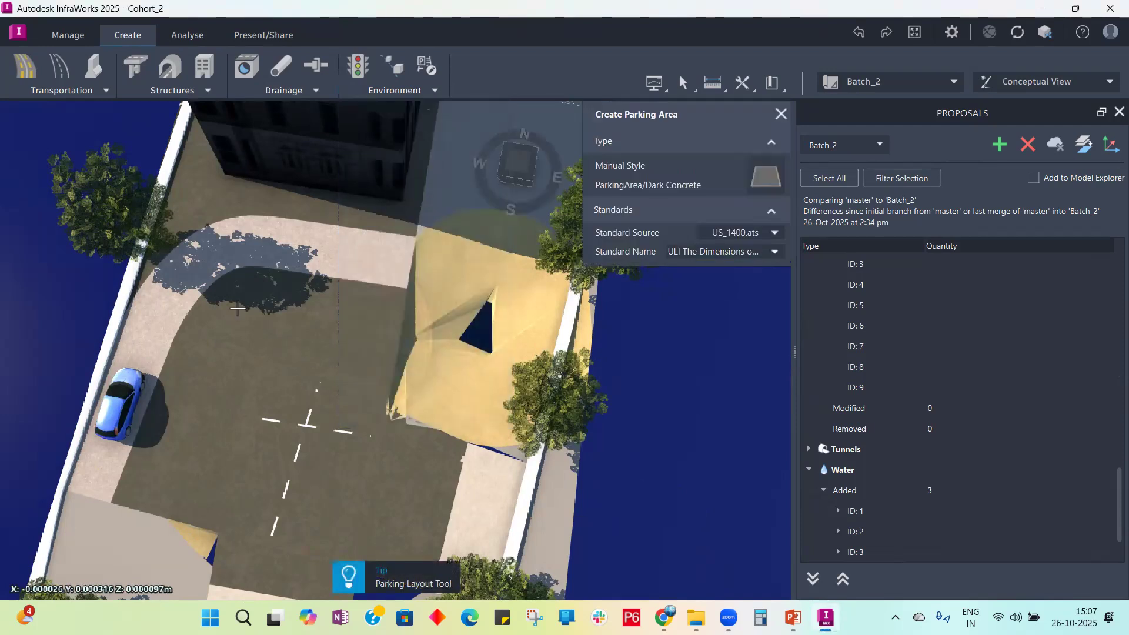
{"action": "scroll", "coordinate": [274, 295], "scroll_direction": "down", "scroll_amount": 2}
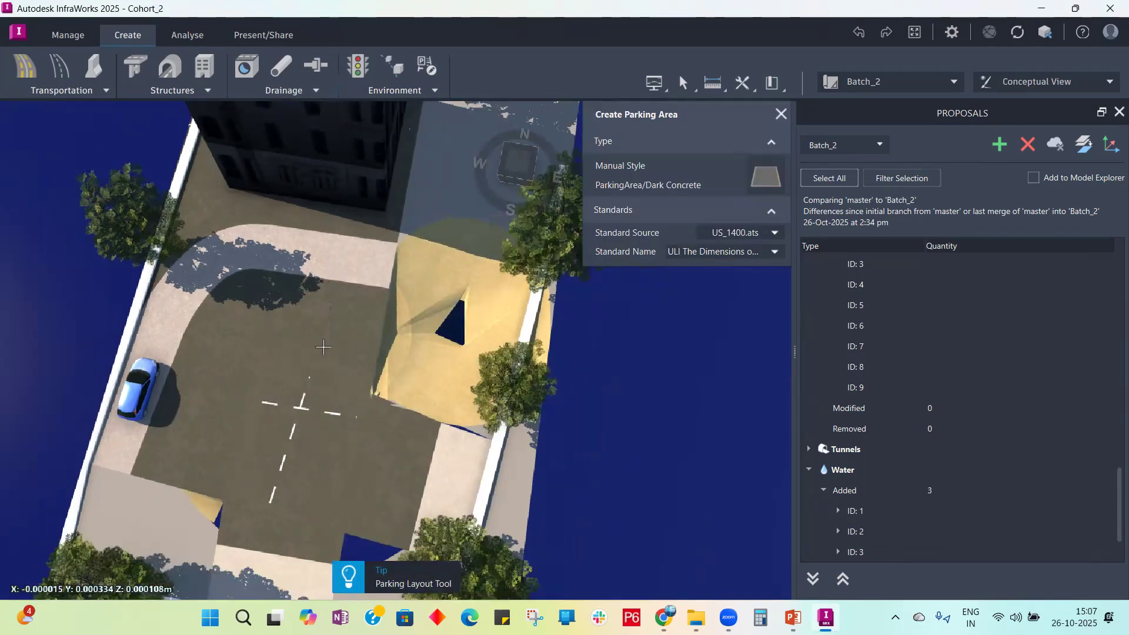
{"action": "left_click", "coordinate": [294, 408]}
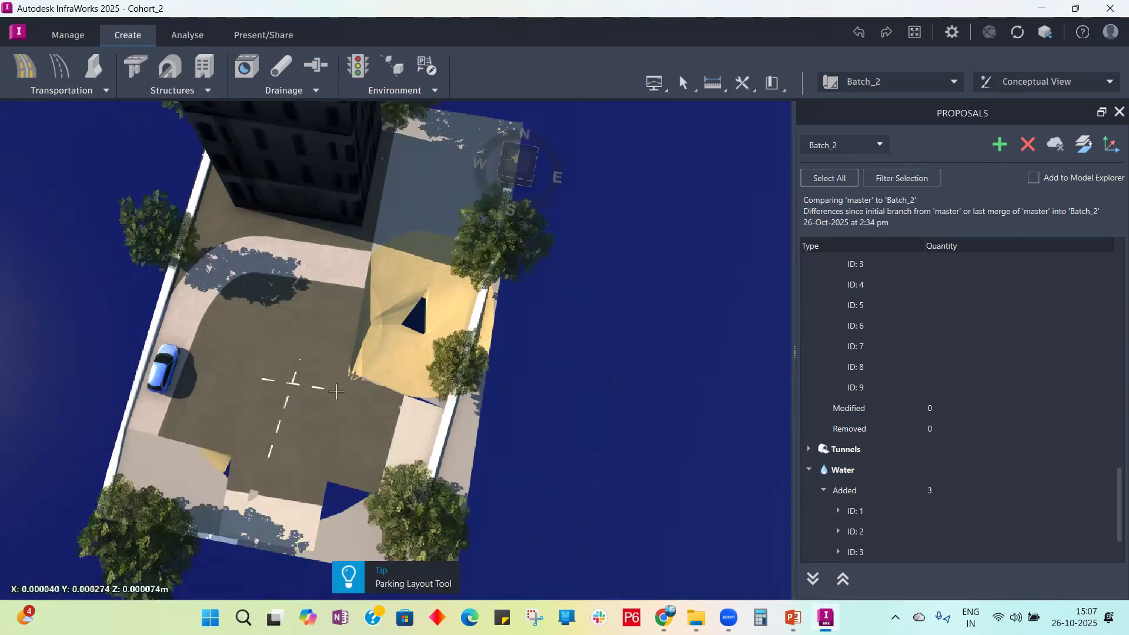
{"action": "left_click", "coordinate": [393, 406]}
{"action": "left_click", "coordinate": [368, 492]}
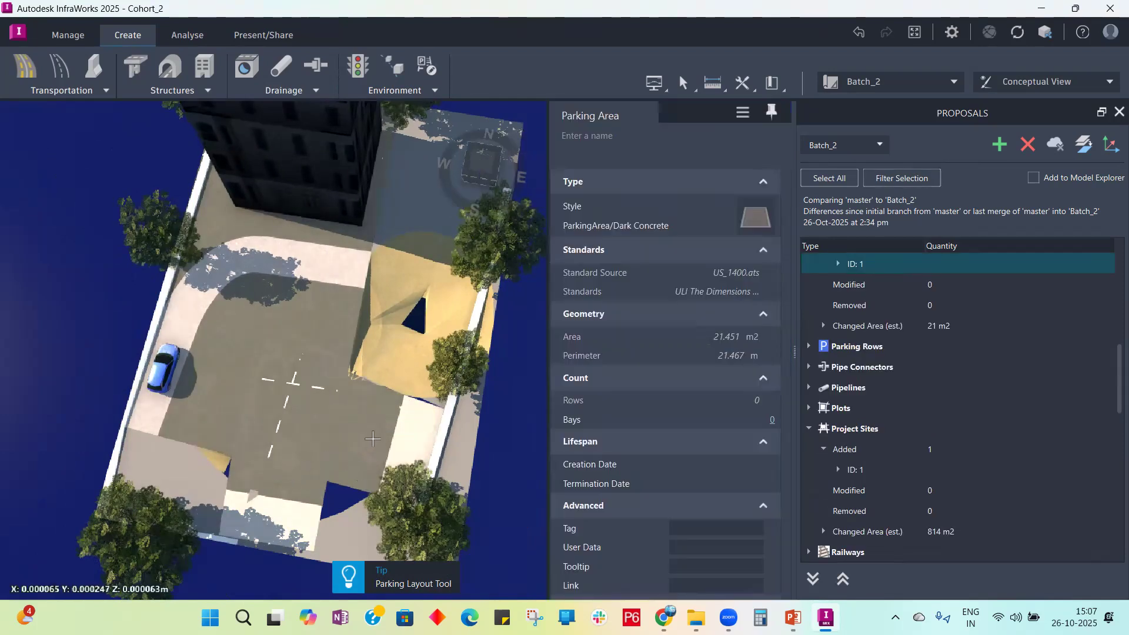
{"action": "mouse_move", "coordinate": [374, 433]}
{"action": "middle_mouse_down", "text": "shift"}
{"action": "mouse_move", "coordinate": [330, 414]}
{"action": "mouse_move", "coordinate": [374, 437]}
{"action": "middle_mouse_up", "text": "shift"}
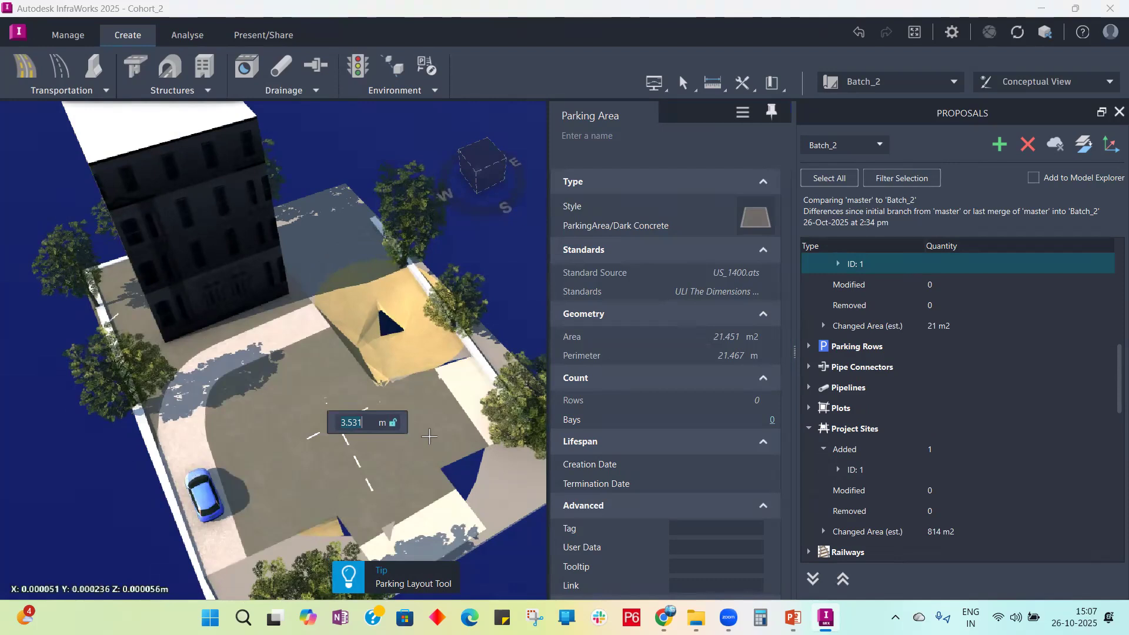
{"action": "key", "text": "Escape"}
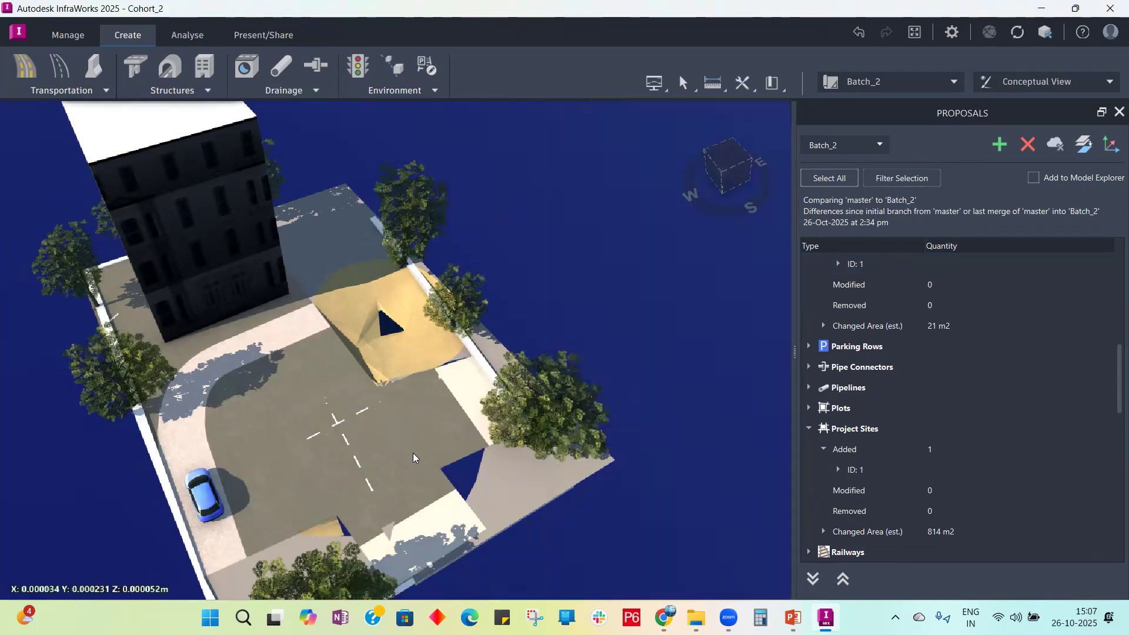
Step: Select the road, raise it by about 0.44 m and leave the edit
{"action": "left_click", "coordinate": [426, 417]}
{"action": "left_click_drag", "start_coordinate": [419, 388], "coordinate": [447, 379]}
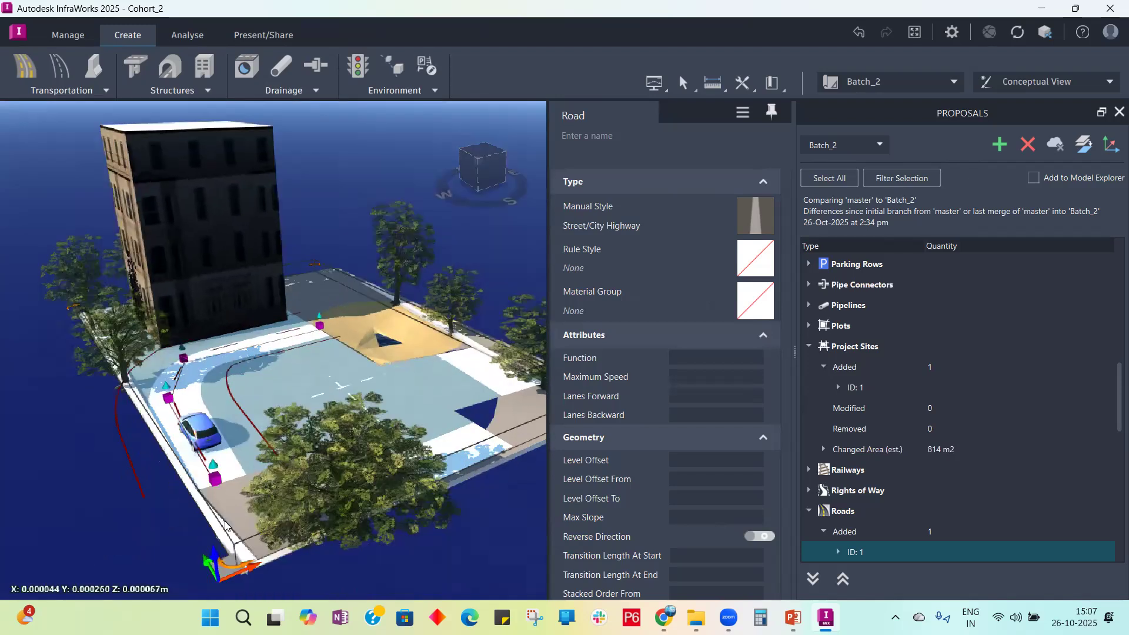
{"action": "mouse_move", "coordinate": [213, 552]}
{"action": "left_mouse_down"}
{"action": "mouse_move", "coordinate": [258, 433]}
{"action": "mouse_move", "coordinate": [219, 532]}
{"action": "mouse_move", "coordinate": [234, 540]}
{"action": "mouse_move", "coordinate": [229, 566]}
{"action": "mouse_move", "coordinate": [222, 543]}
{"action": "left_mouse_up"}
{"action": "key", "text": "Escape"}
{"action": "key", "text": "Escape"}
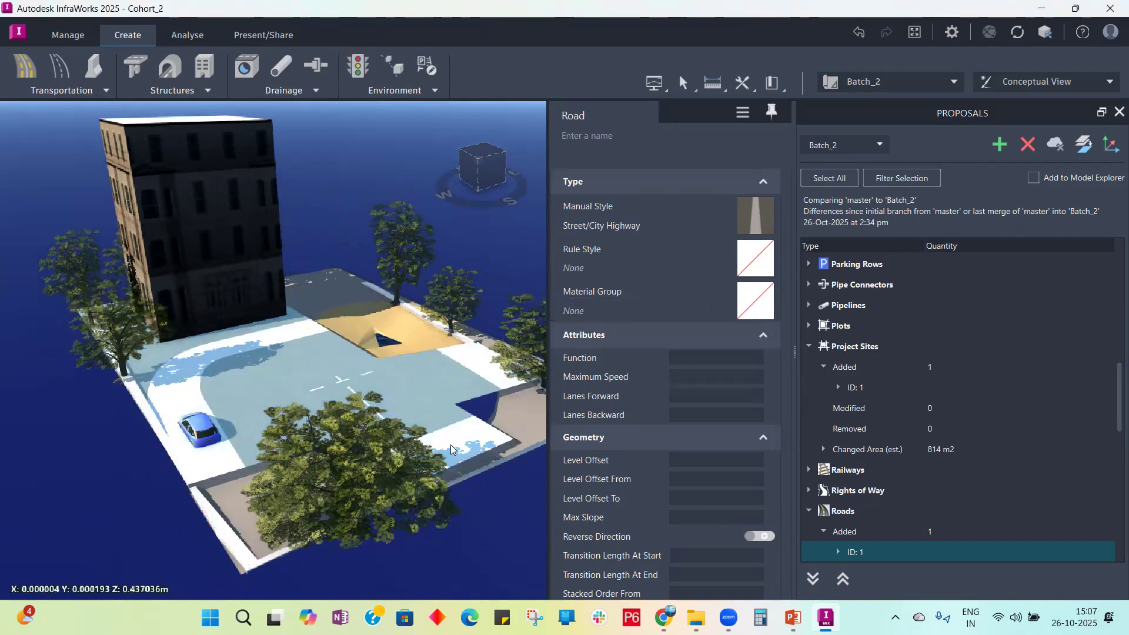
Step: Examine the raised road from several sides, consult the project site instructions and example picture in PowerPoint, and return to InfraWorks
{"action": "middle_click_drag", "start_coordinate": [228, 478], "coordinate": [518, 415]}
{"action": "middle_click_drag", "start_coordinate": [455, 442], "coordinate": [328, 415]}
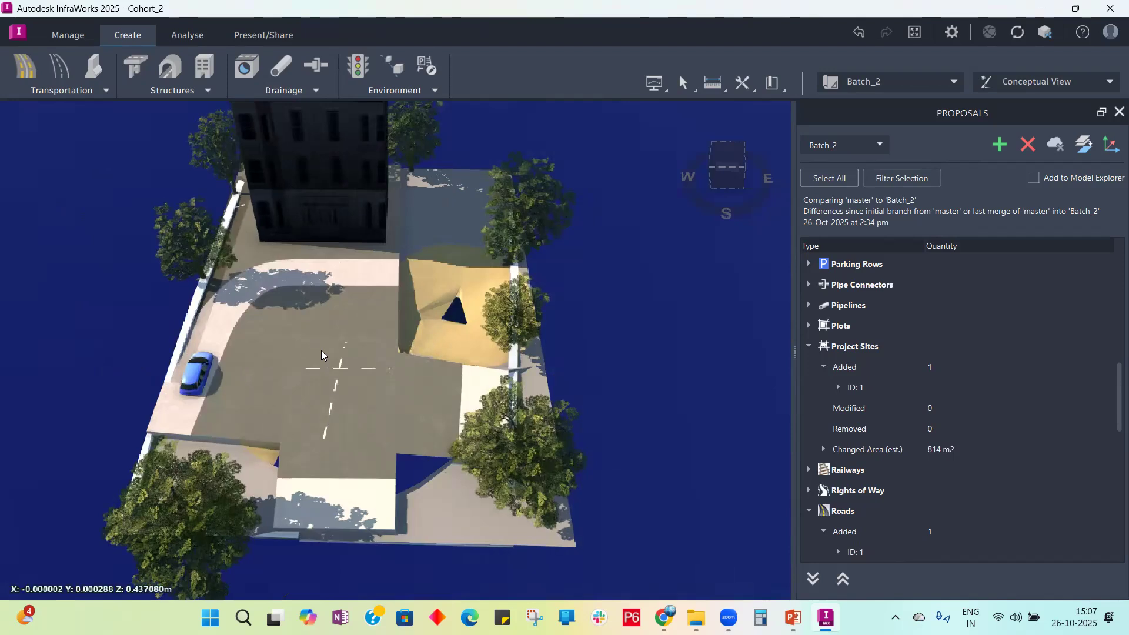
{"action": "middle_click_drag", "start_coordinate": [321, 351], "coordinate": [263, 342]}
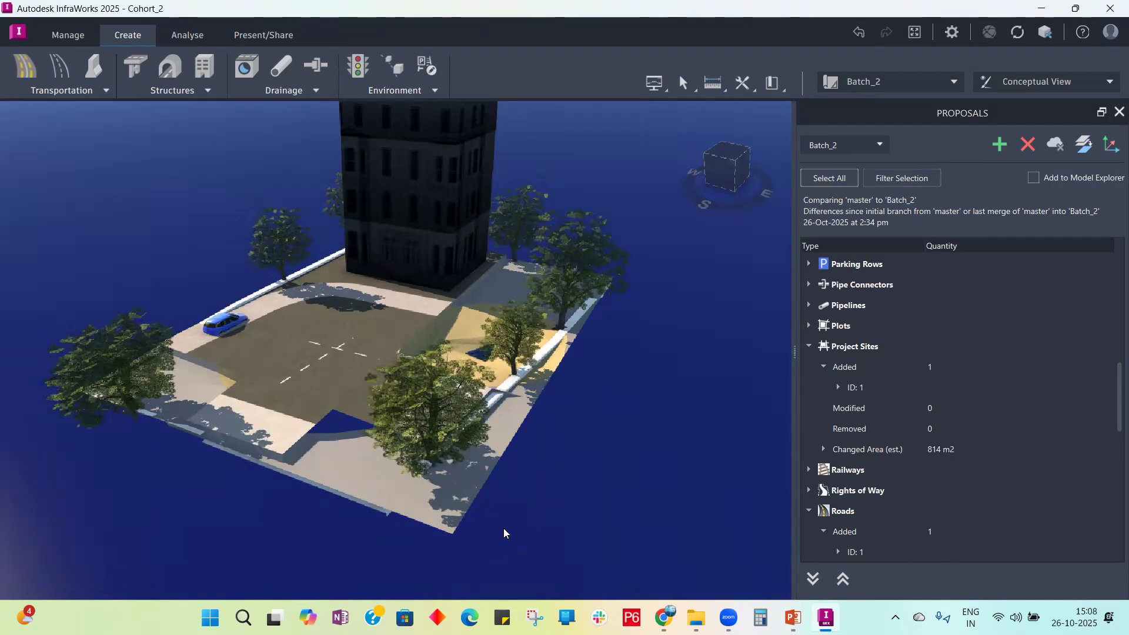
{"action": "left_click", "coordinate": [793, 618]}
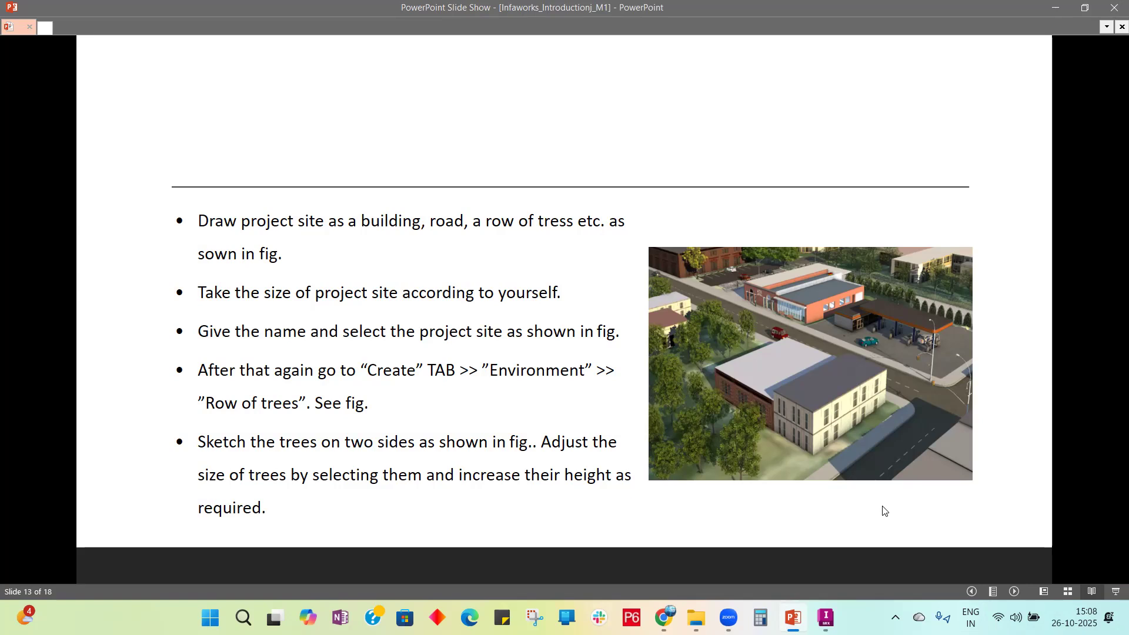
{"action": "left_click", "coordinate": [825, 618]}
Step: Start placing city furniture, search the draw styles for "pole" and choose the Lightpole style from Bridge Components
{"action": "left_click_drag", "start_coordinate": [276, 304], "coordinate": [294, 434]}
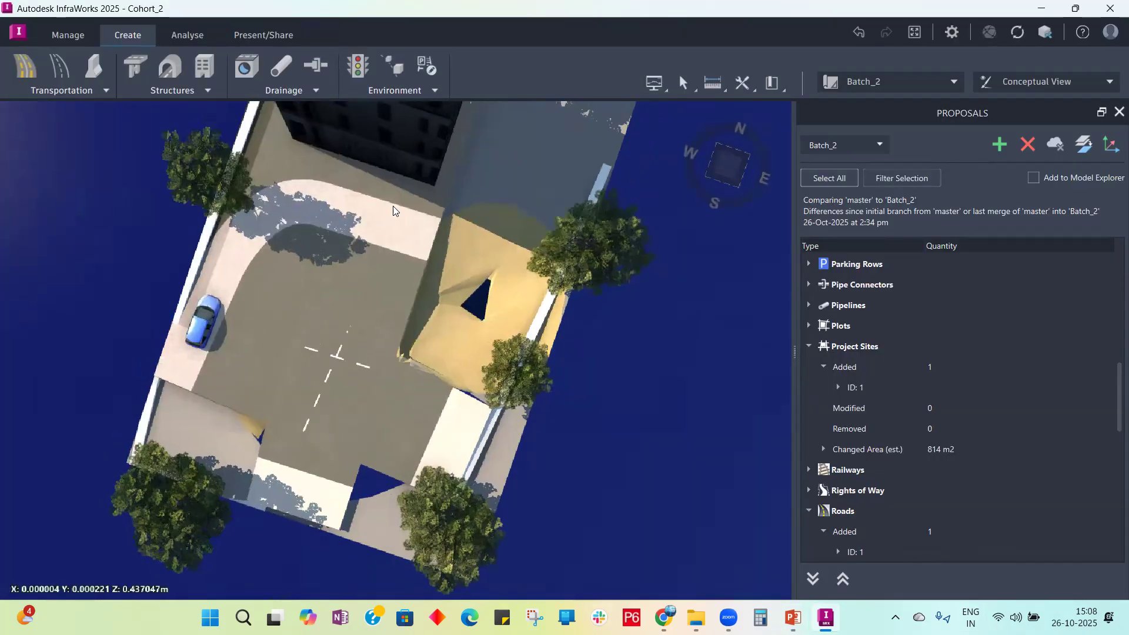
{"action": "left_click", "coordinate": [434, 90]}
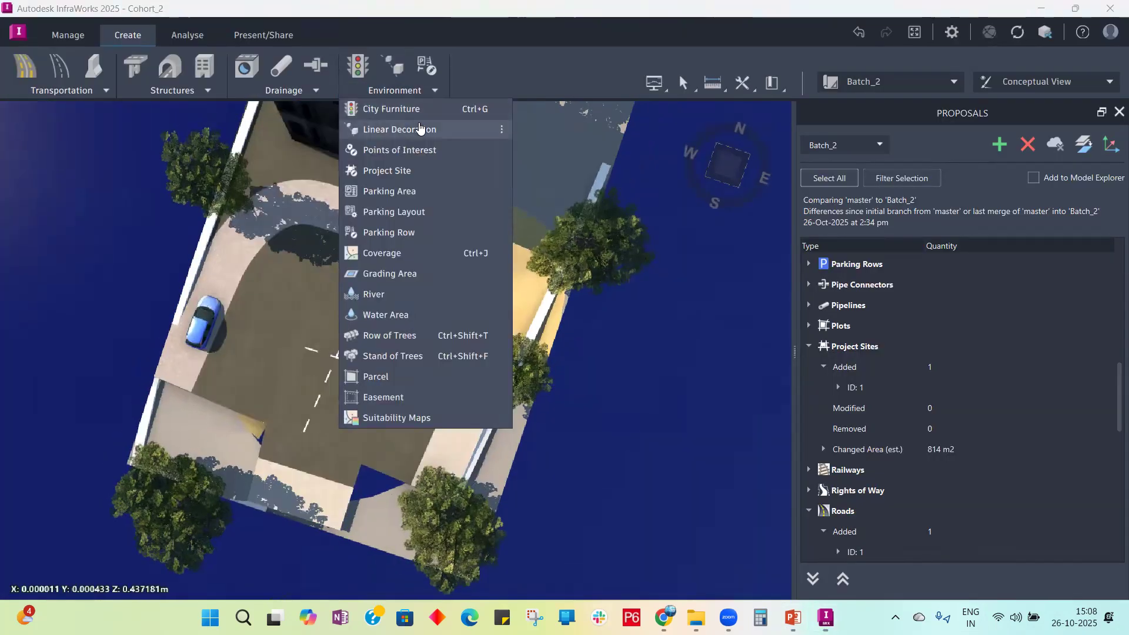
{"action": "left_click", "coordinate": [420, 128]}
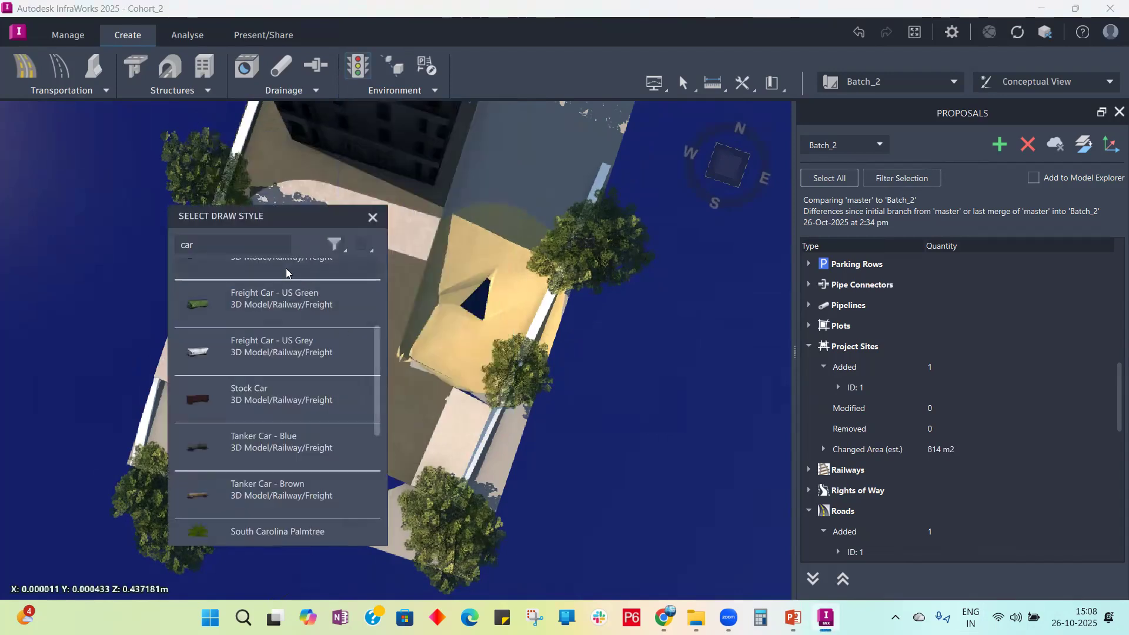
{"action": "type", "text": "elect"}
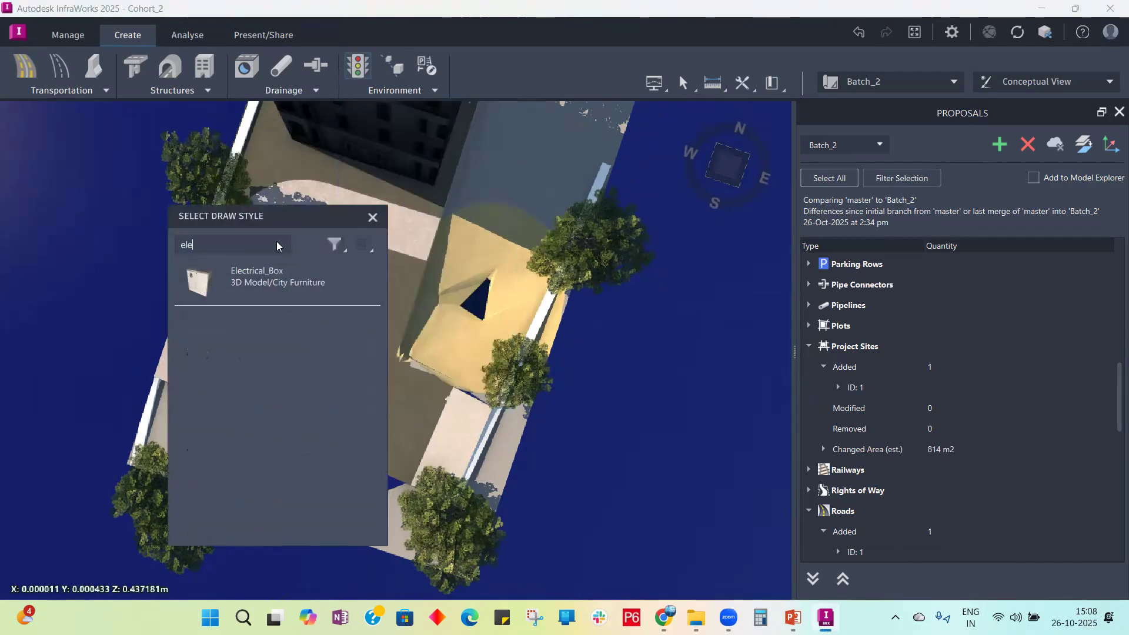
{"action": "key", "text": "BackSpace"}
{"action": "key", "text": "BackSpace"}
{"action": "key", "text": "BackSpace"}
{"action": "key", "text": "BackSpace"}
{"action": "key", "text": "BackSpace"}
{"action": "type", "text": "pole"}
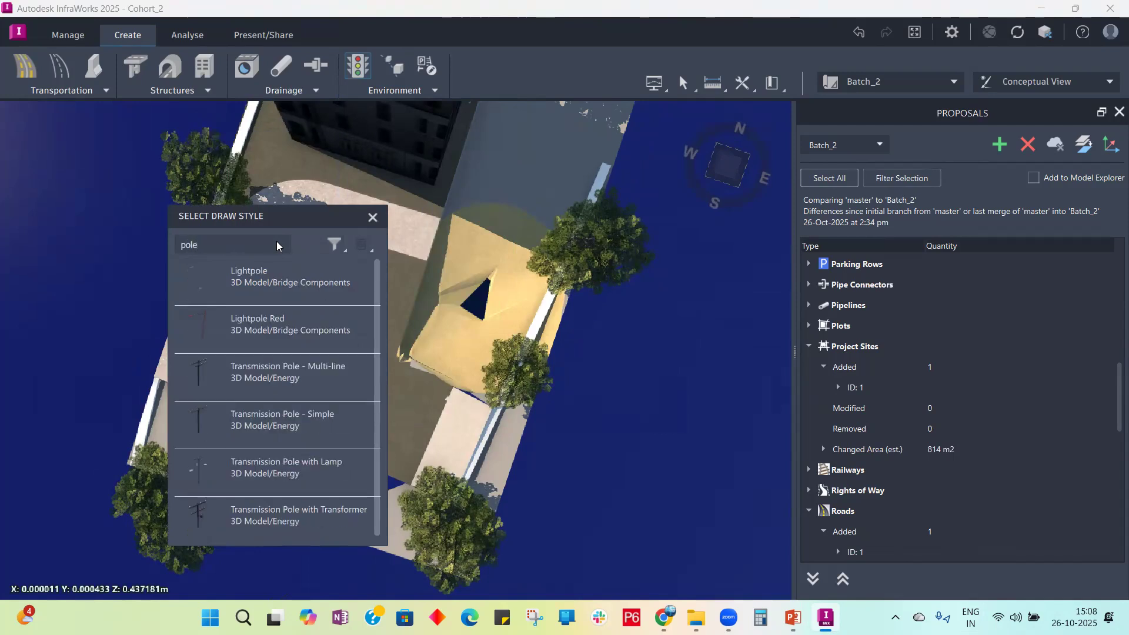
{"action": "left_click", "coordinate": [280, 271]}
Step: Place a row of light poles along the western and northern walkway on a path of about 25.8 m, and close the style selection
{"action": "mouse_move", "coordinate": [288, 217]}
{"action": "left_mouse_down"}
{"action": "mouse_move", "coordinate": [348, 230]}
{"action": "mouse_move", "coordinate": [746, 211]}
{"action": "left_mouse_up"}
{"action": "left_click", "coordinate": [160, 366]}
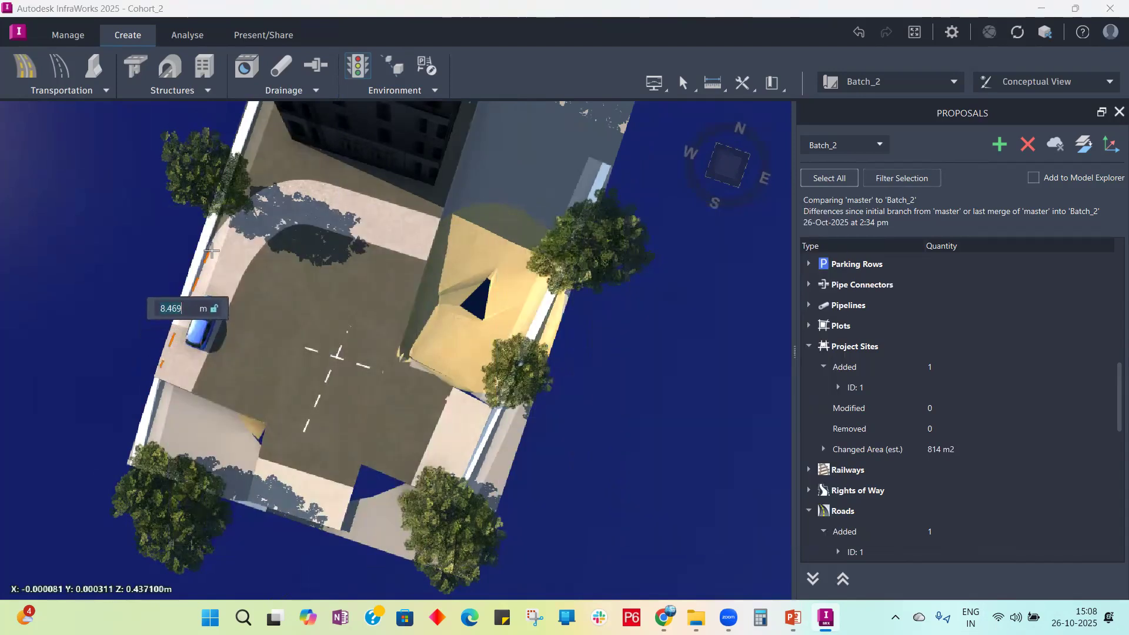
{"action": "left_click", "coordinate": [263, 194]}
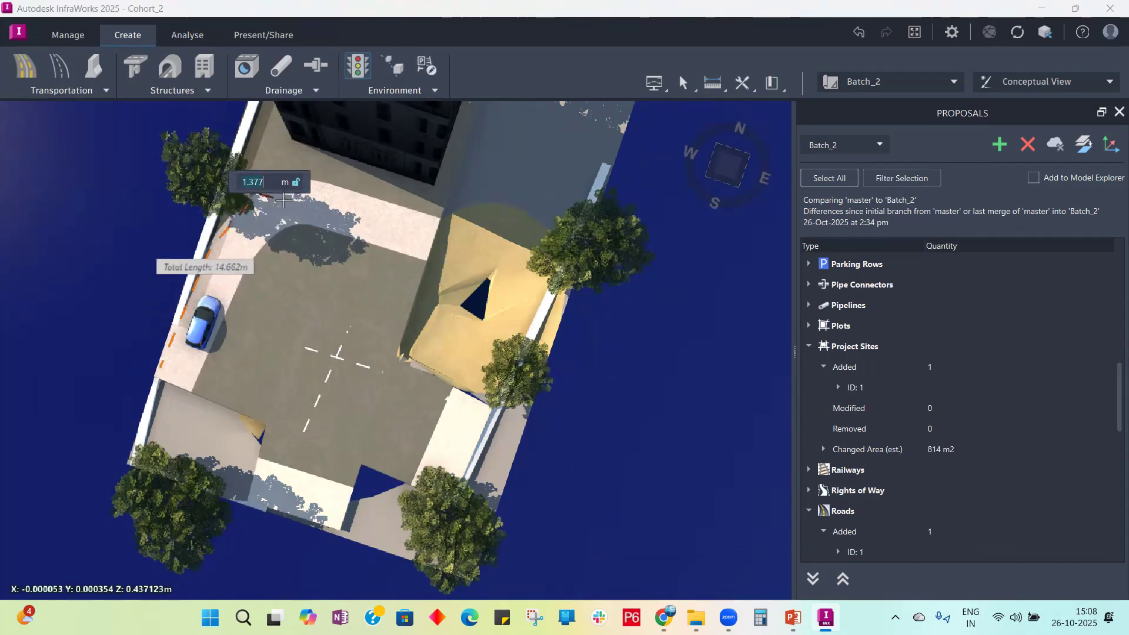
{"action": "left_click", "coordinate": [310, 184]}
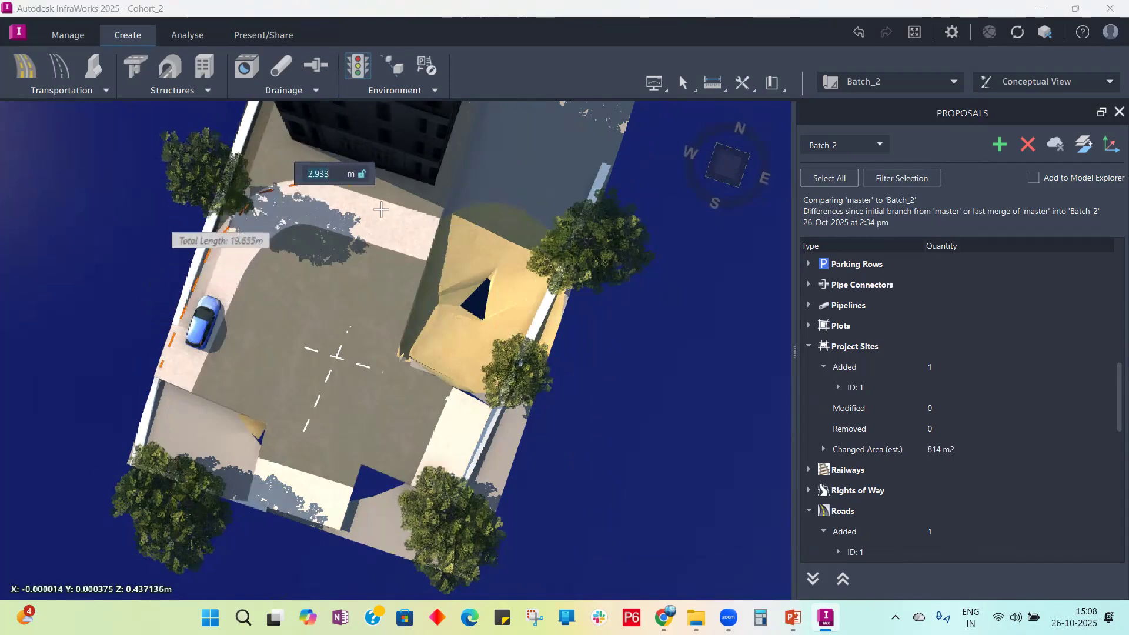
{"action": "left_click", "coordinate": [433, 221]}
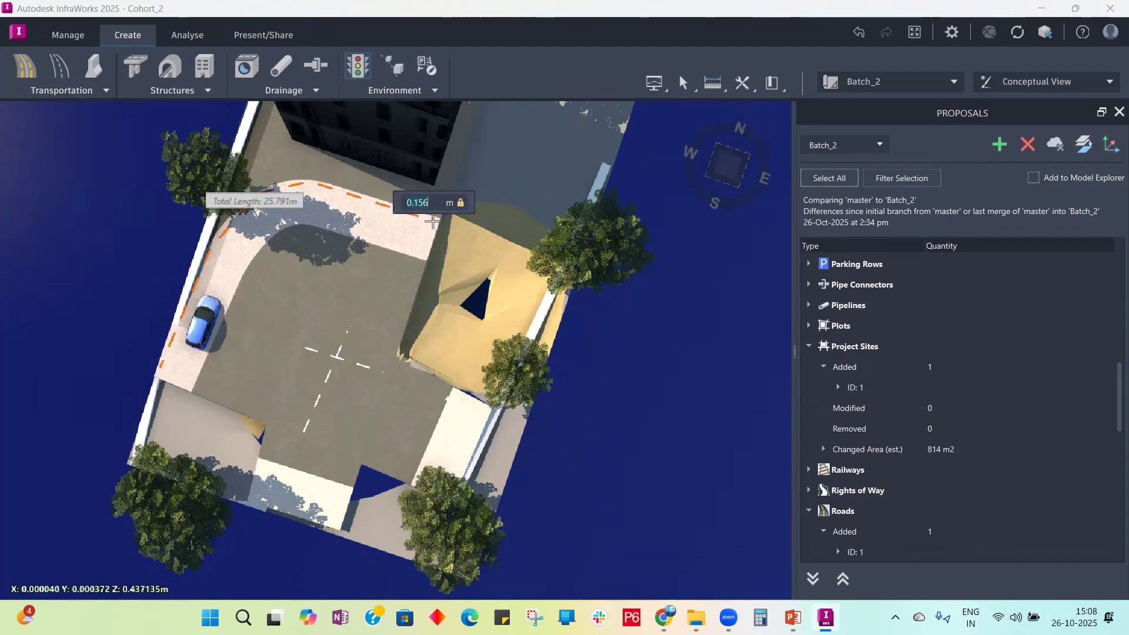
{"action": "double_click", "coordinate": [433, 221]}
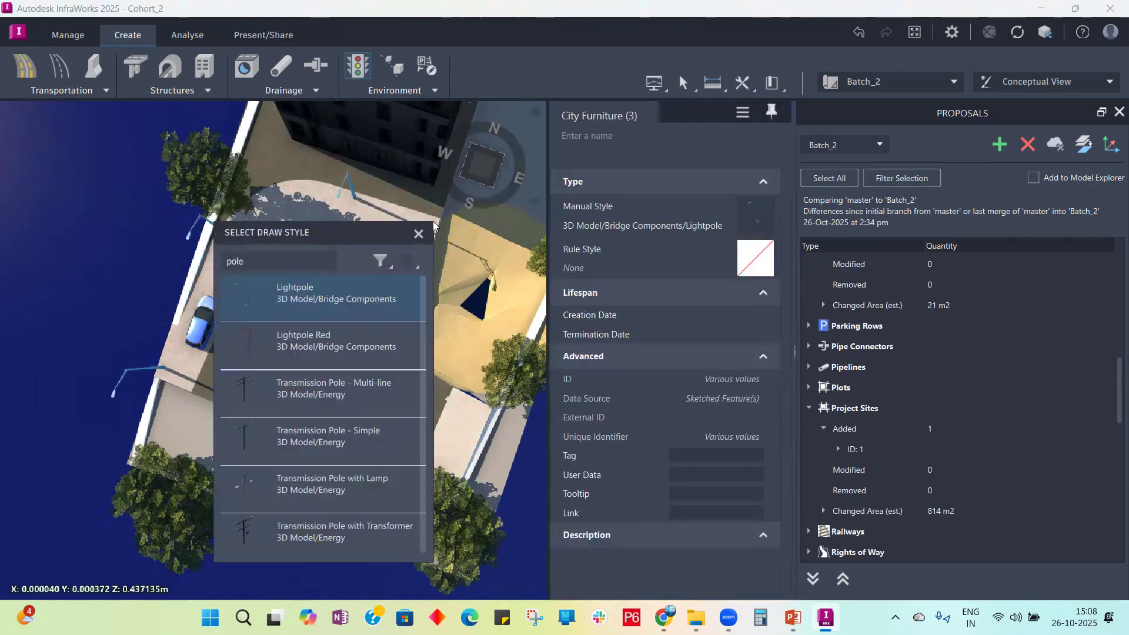
{"action": "left_click", "coordinate": [419, 234]}
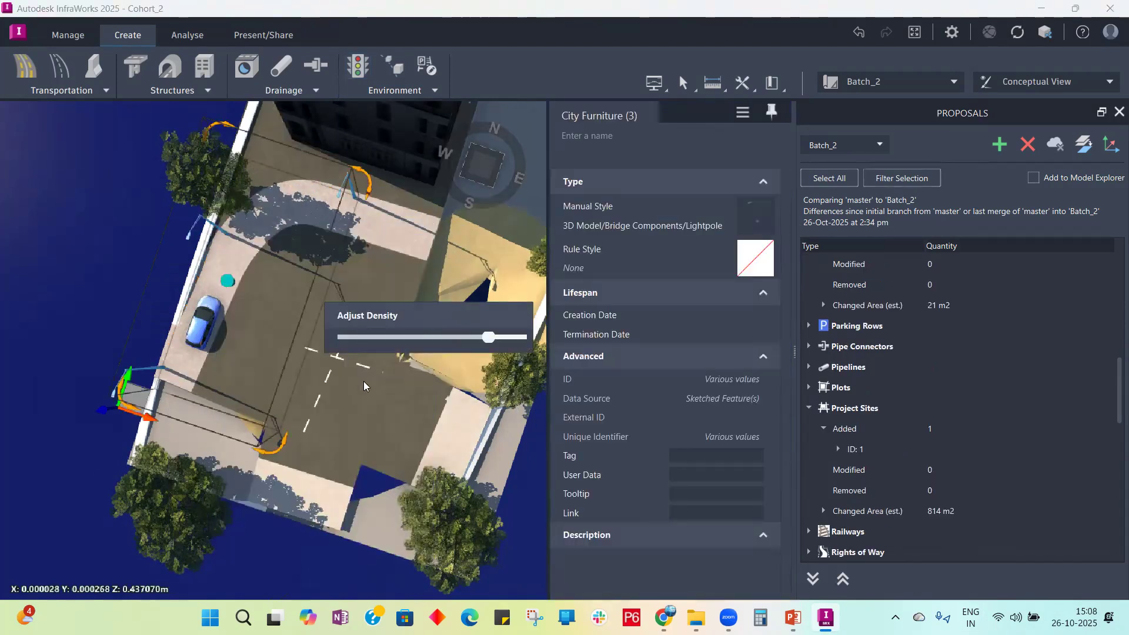
{"action": "left_click", "coordinate": [57, 283]}
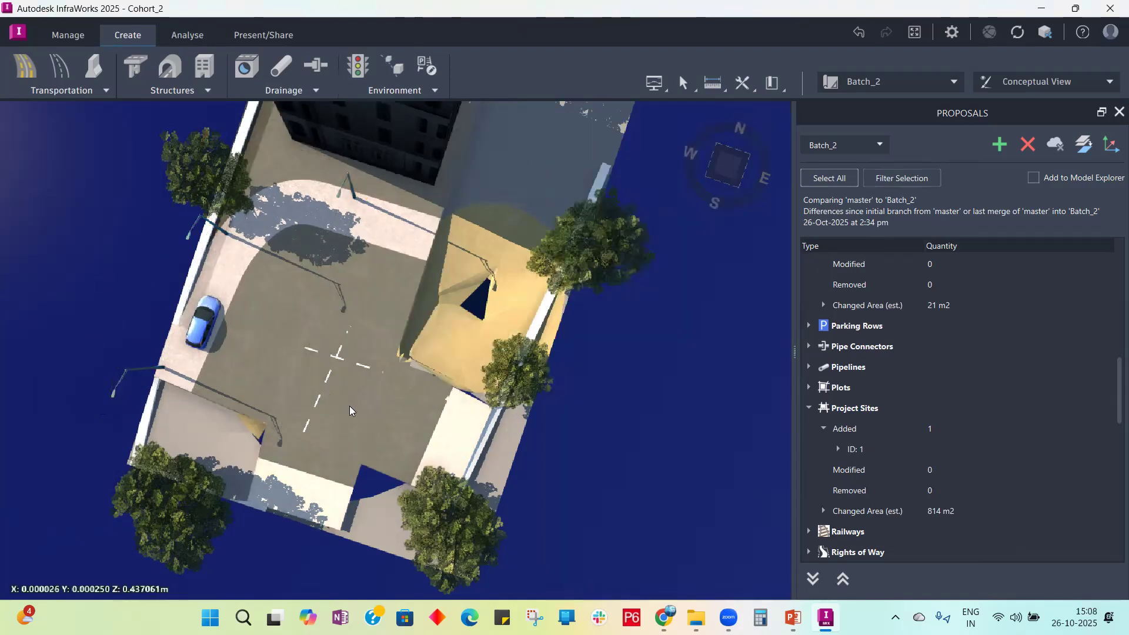
Step: Select the light pole at the southwestern end of the row and rotate it
{"action": "mouse_move", "coordinate": [337, 300]}
{"action": "left_mouse_down"}
{"action": "mouse_move", "coordinate": [393, 252]}
{"action": "mouse_move", "coordinate": [530, 238]}
{"action": "mouse_move", "coordinate": [584, 259]}
{"action": "mouse_move", "coordinate": [401, 345]}
{"action": "mouse_move", "coordinate": [351, 384]}
{"action": "mouse_move", "coordinate": [331, 306]}
{"action": "left_mouse_up"}
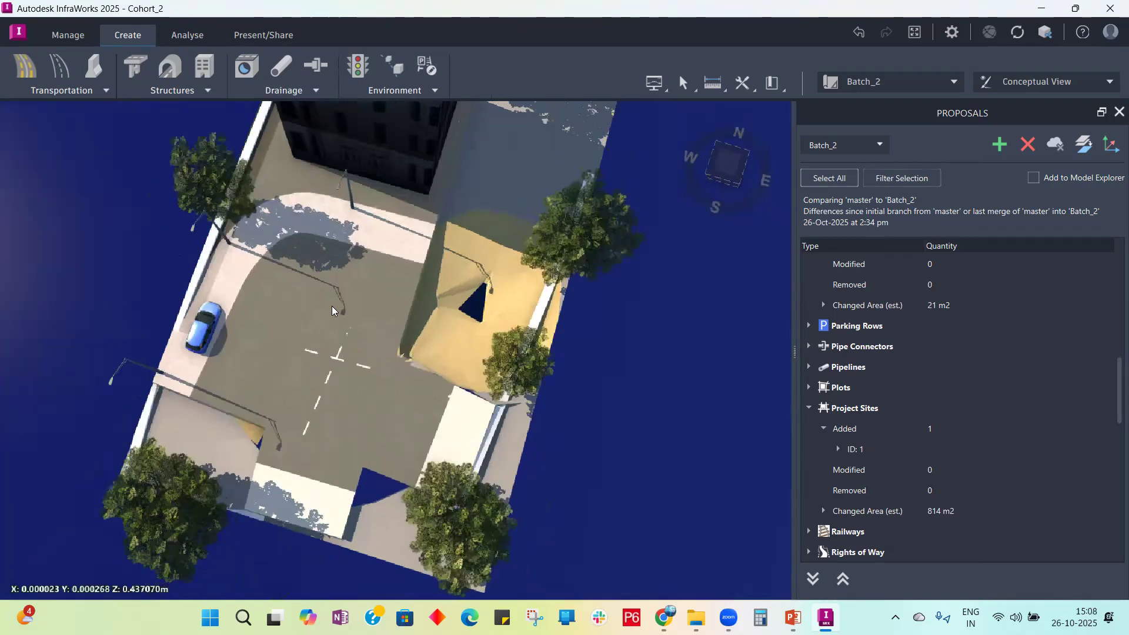
{"action": "left_click", "coordinate": [124, 376]}
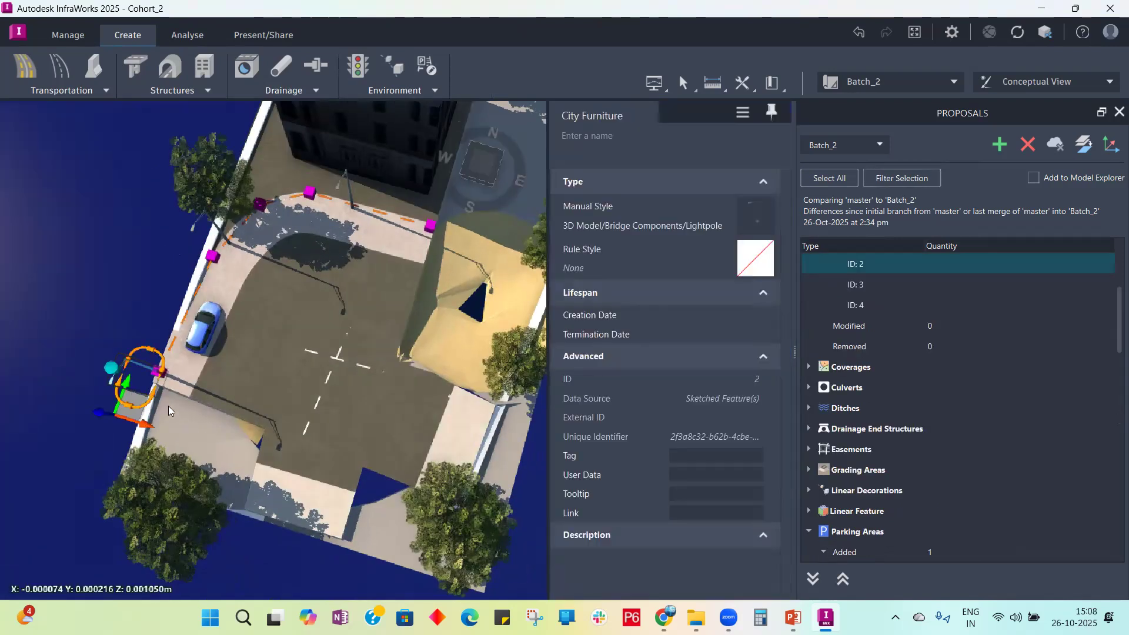
{"action": "left_click_drag", "start_coordinate": [154, 397], "coordinate": [284, 205]}
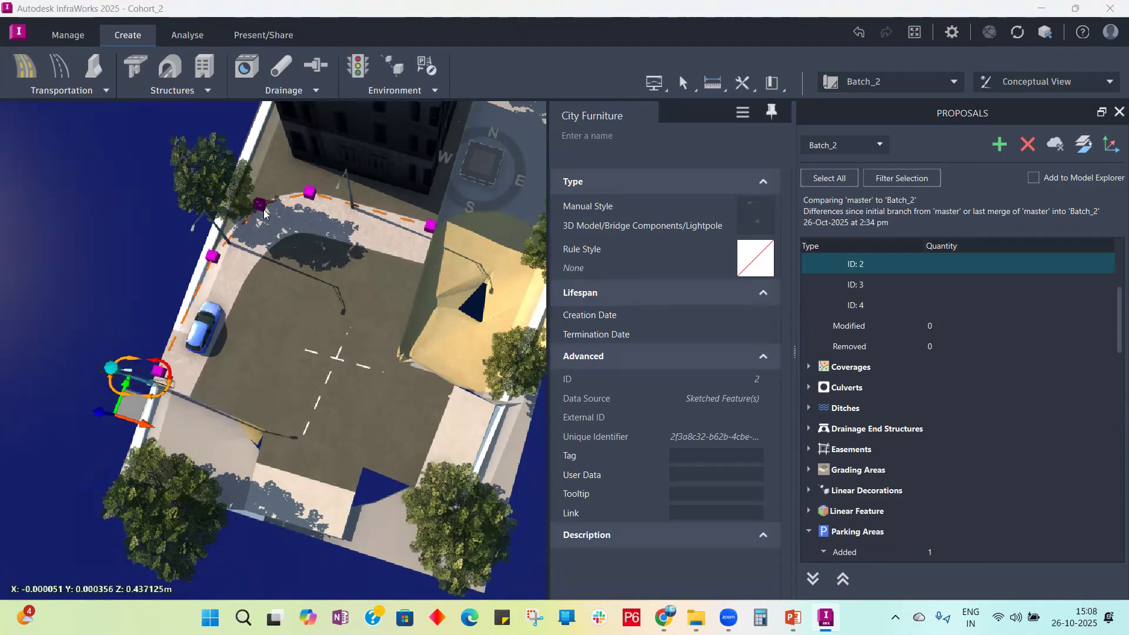
Step: Select the middle light pole, just north of the parked car, and rotate it
{"action": "middle_click_drag", "start_coordinate": [249, 373], "coordinate": [162, 301]}
{"action": "double_click", "coordinate": [162, 301]}
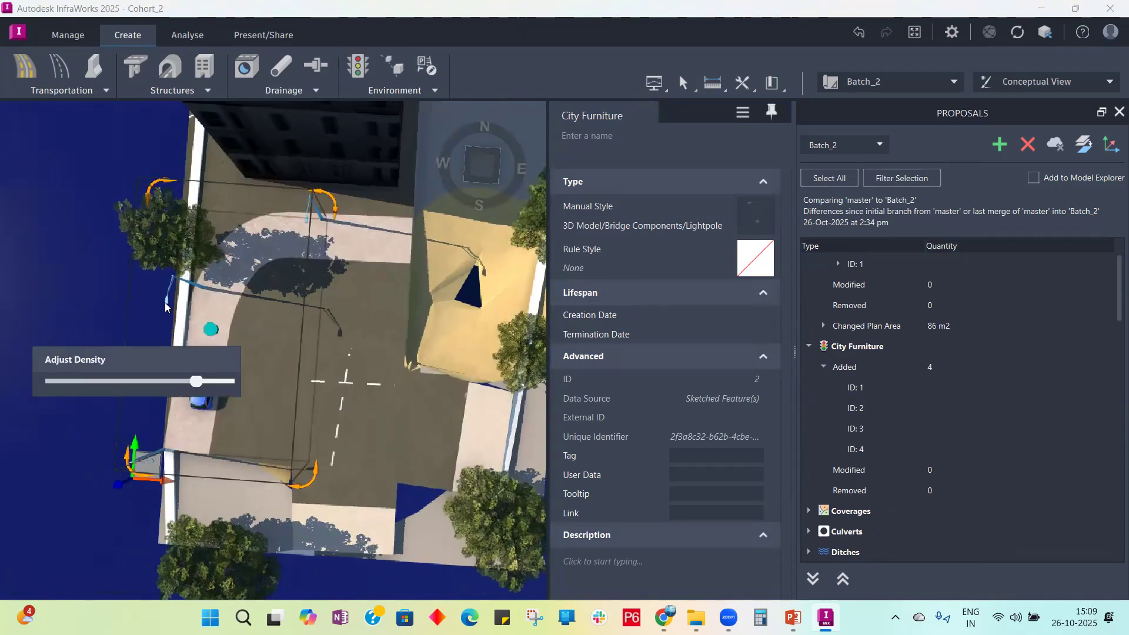
{"action": "left_click", "coordinate": [381, 383]}
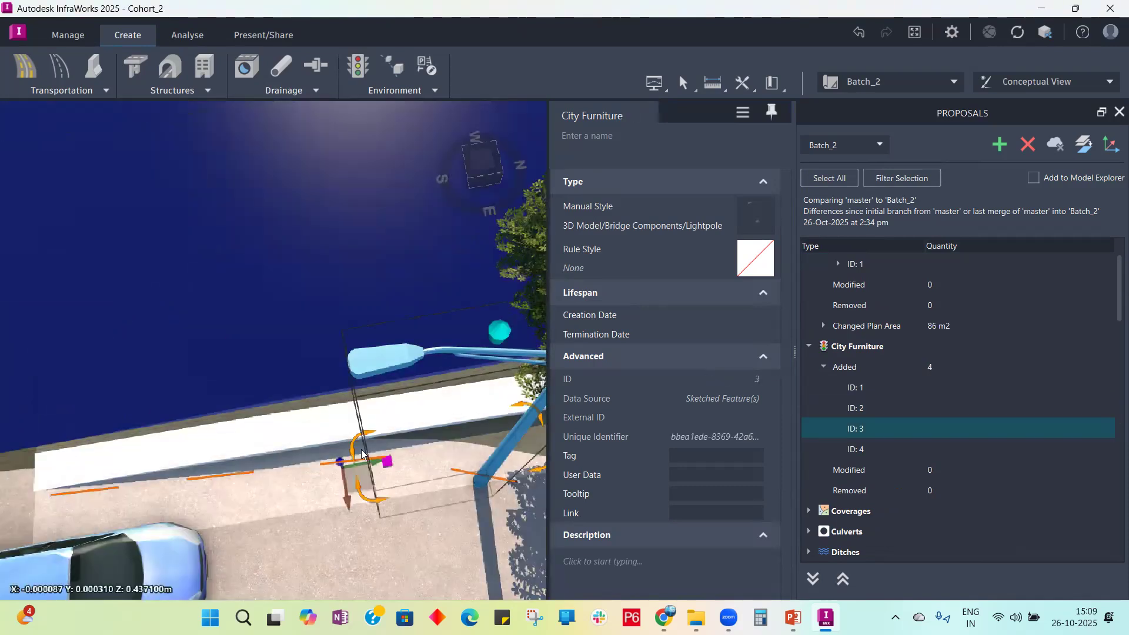
{"action": "left_click_drag", "start_coordinate": [332, 446], "coordinate": [244, 363]}
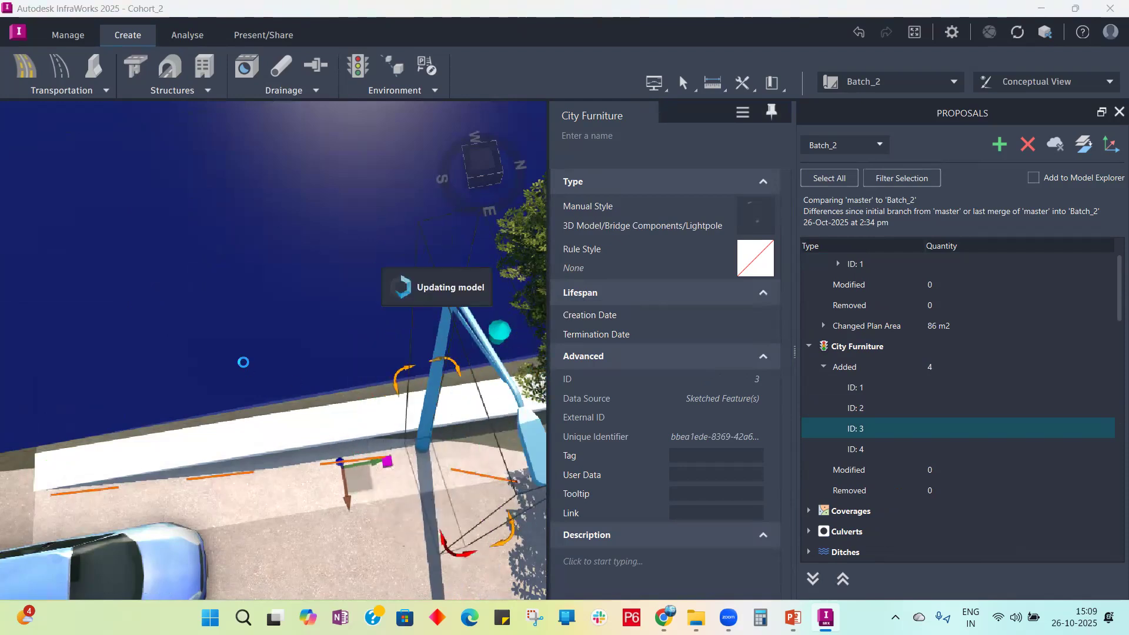
{"action": "scroll", "coordinate": [129, 268], "scroll_direction": "down", "scroll_amount": 3}
{"action": "scroll", "coordinate": [241, 365], "scroll_direction": "down", "scroll_amount": 4}
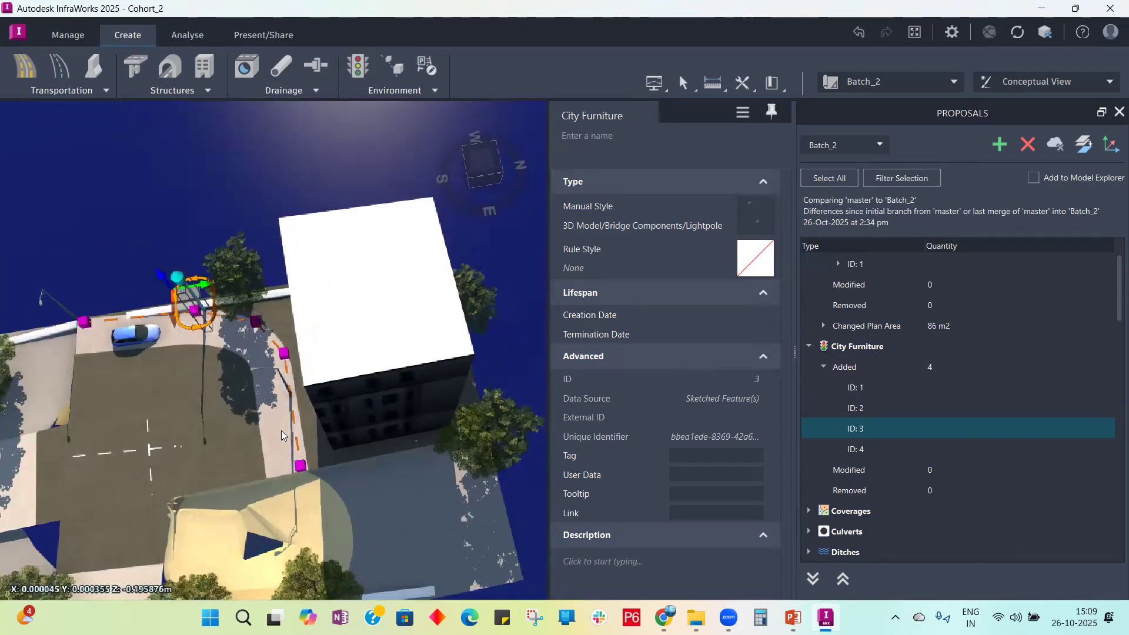
Step: Examine the placed light poles, the road and the area around the parked car up close from a low viewing angle
{"action": "left_click", "coordinate": [192, 348]}
{"action": "left_click_drag", "start_coordinate": [192, 344], "coordinate": [280, 271]}
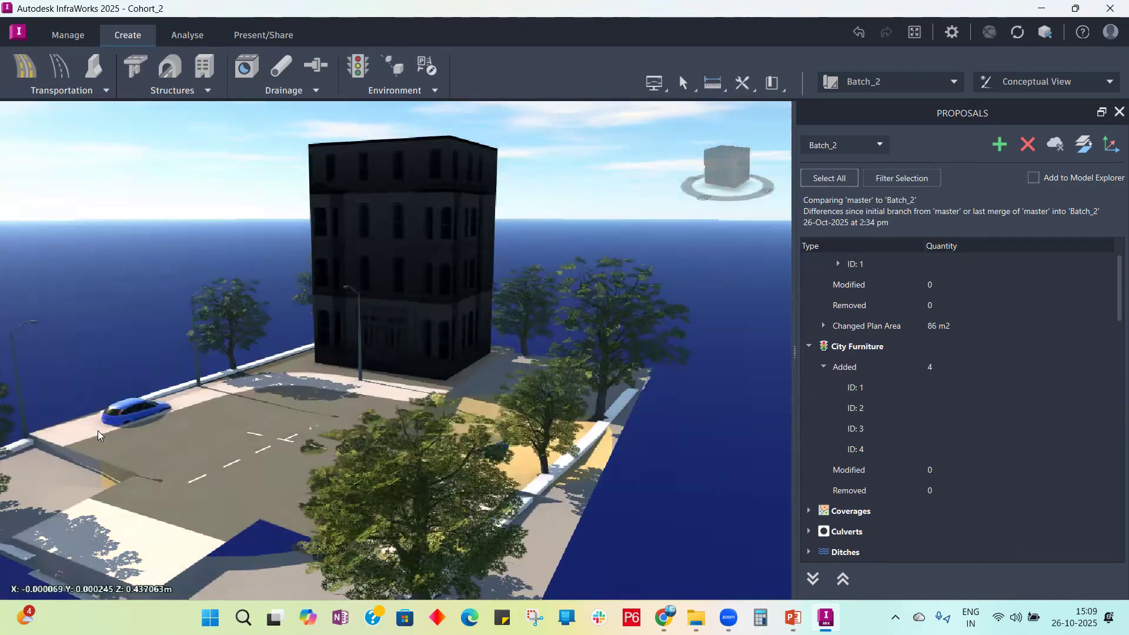
{"action": "double_click", "coordinate": [148, 416]}
{"action": "scroll", "coordinate": [273, 234], "scroll_direction": "down", "scroll_amount": 5}
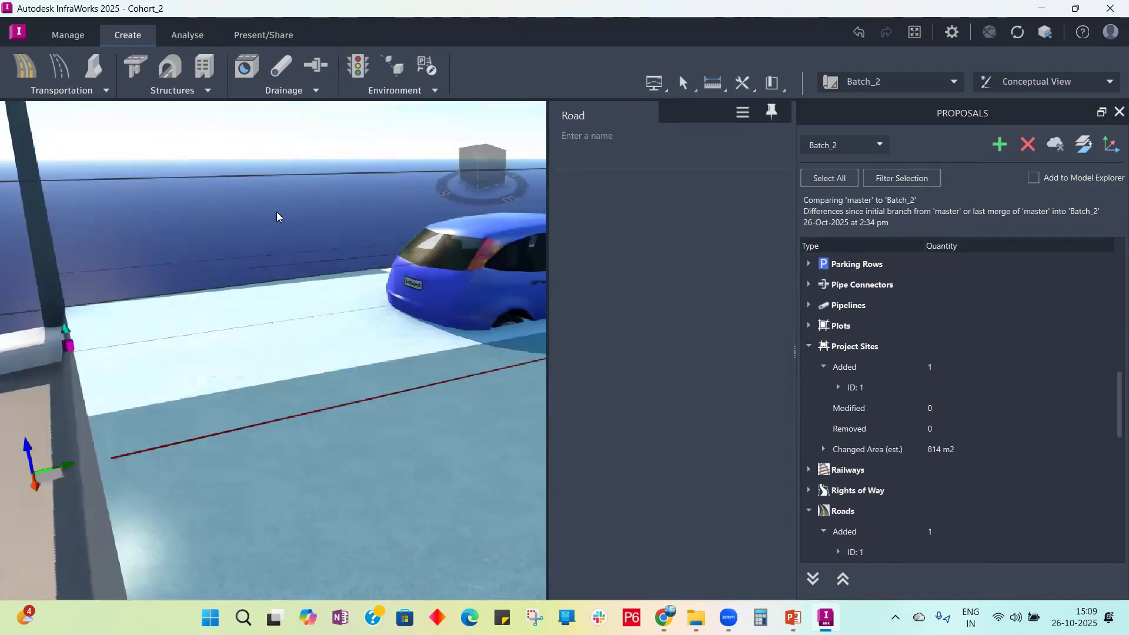
{"action": "left_click_drag", "start_coordinate": [17, 332], "coordinate": [18, 354]}
{"action": "scroll", "coordinate": [245, 202], "scroll_direction": "down", "scroll_amount": 4}
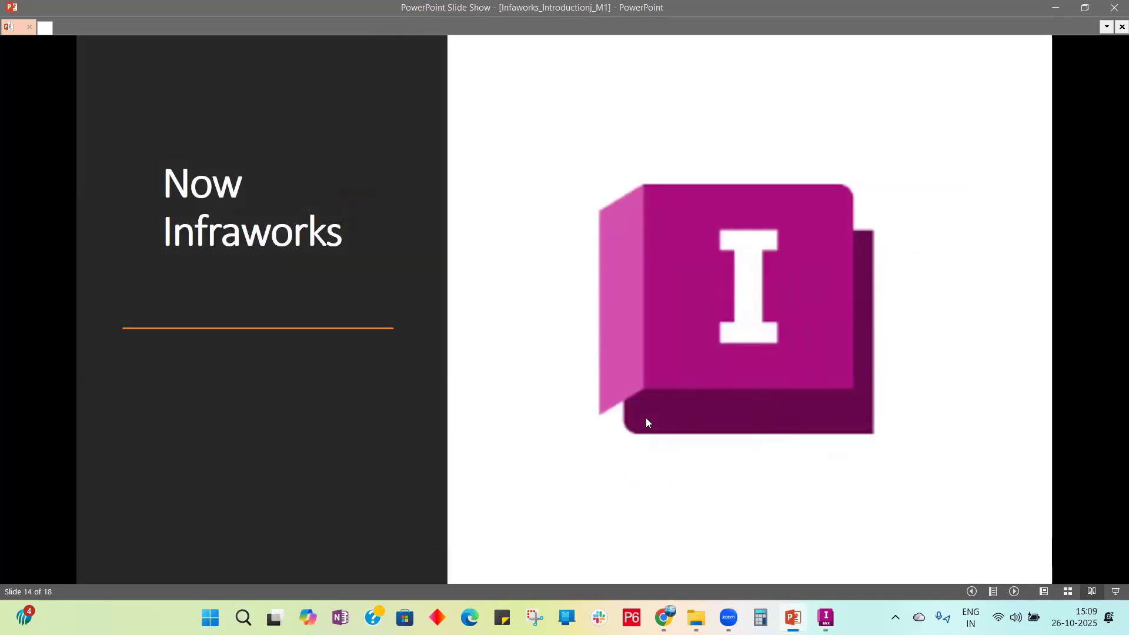
{"action": "left_click", "coordinate": [645, 418]}
{"action": "left_click", "coordinate": [646, 418]}
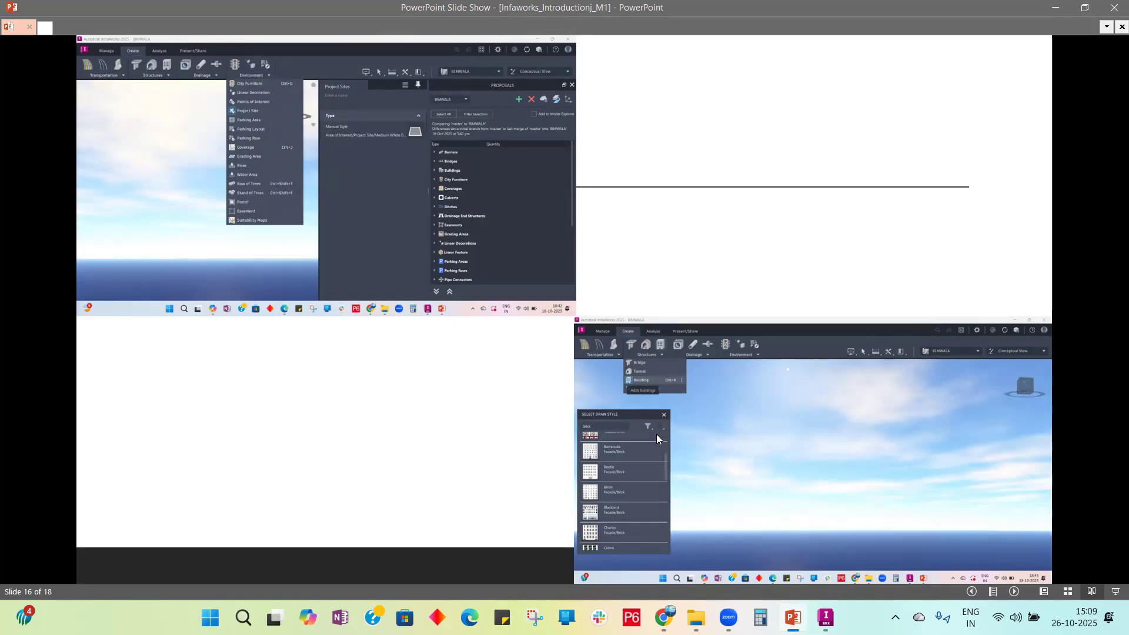
{"action": "left_click", "coordinate": [499, 433]}
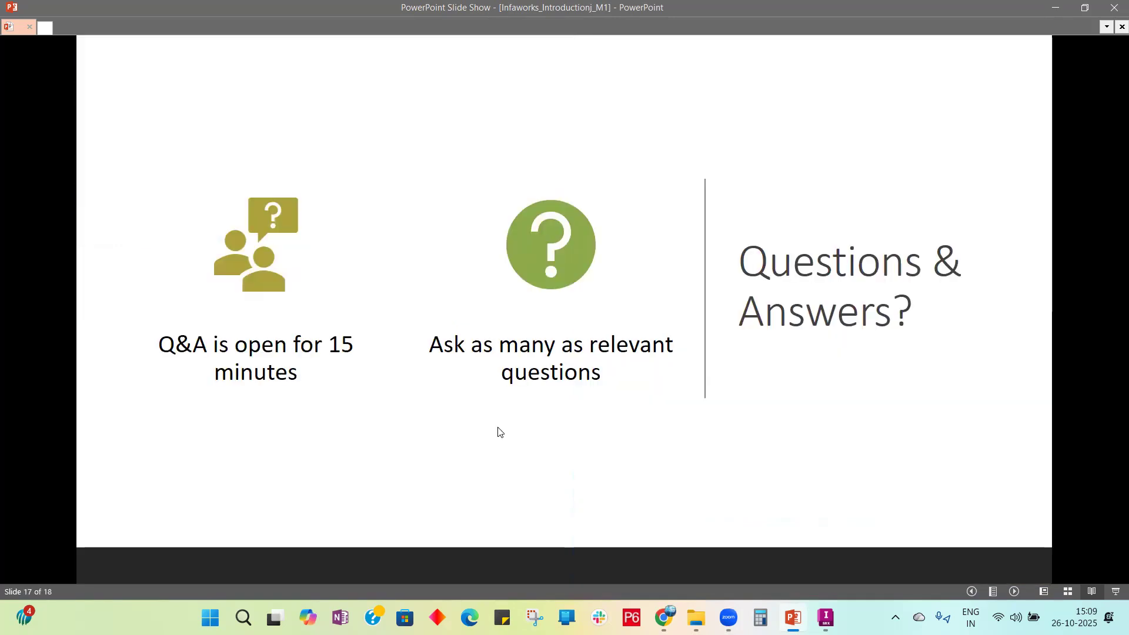
{"action": "key", "text": "Left"}
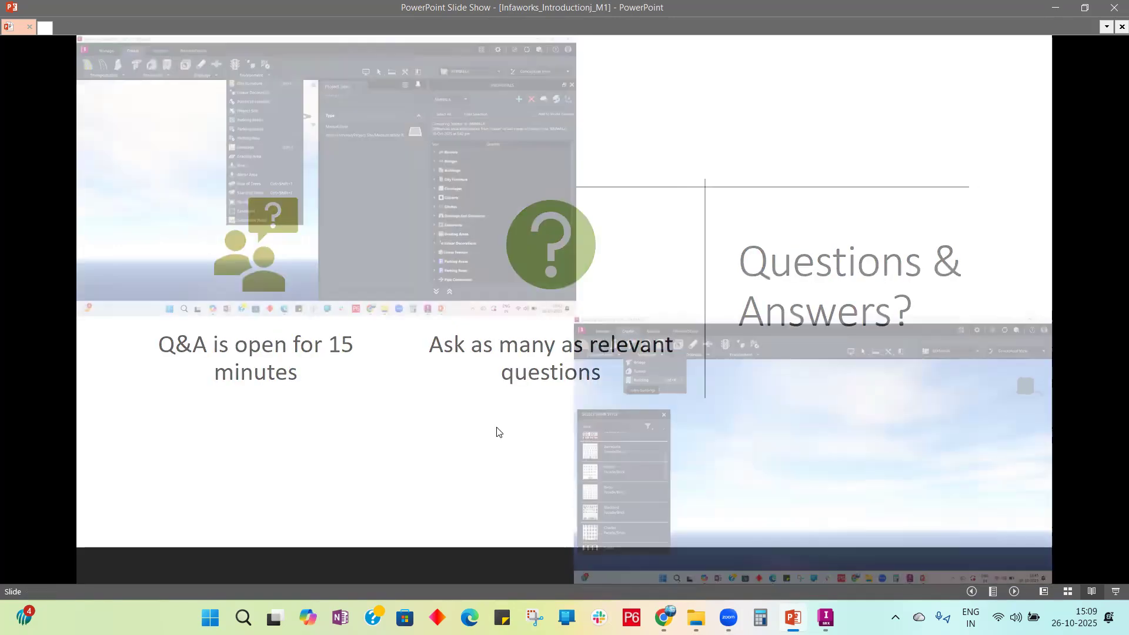
{"action": "key", "text": "Left"}
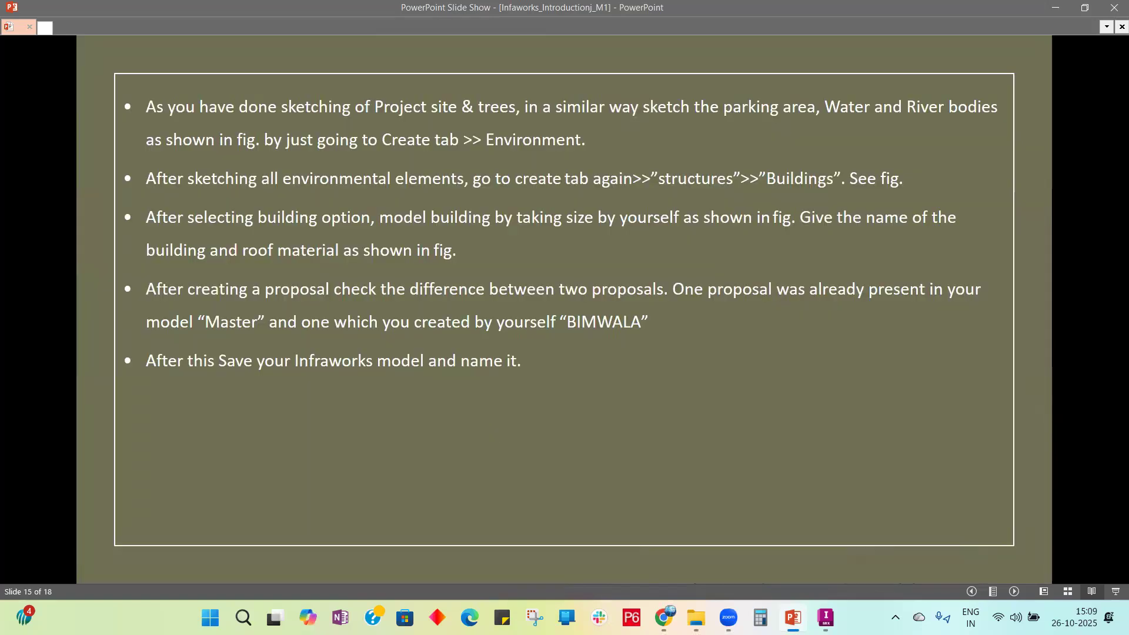